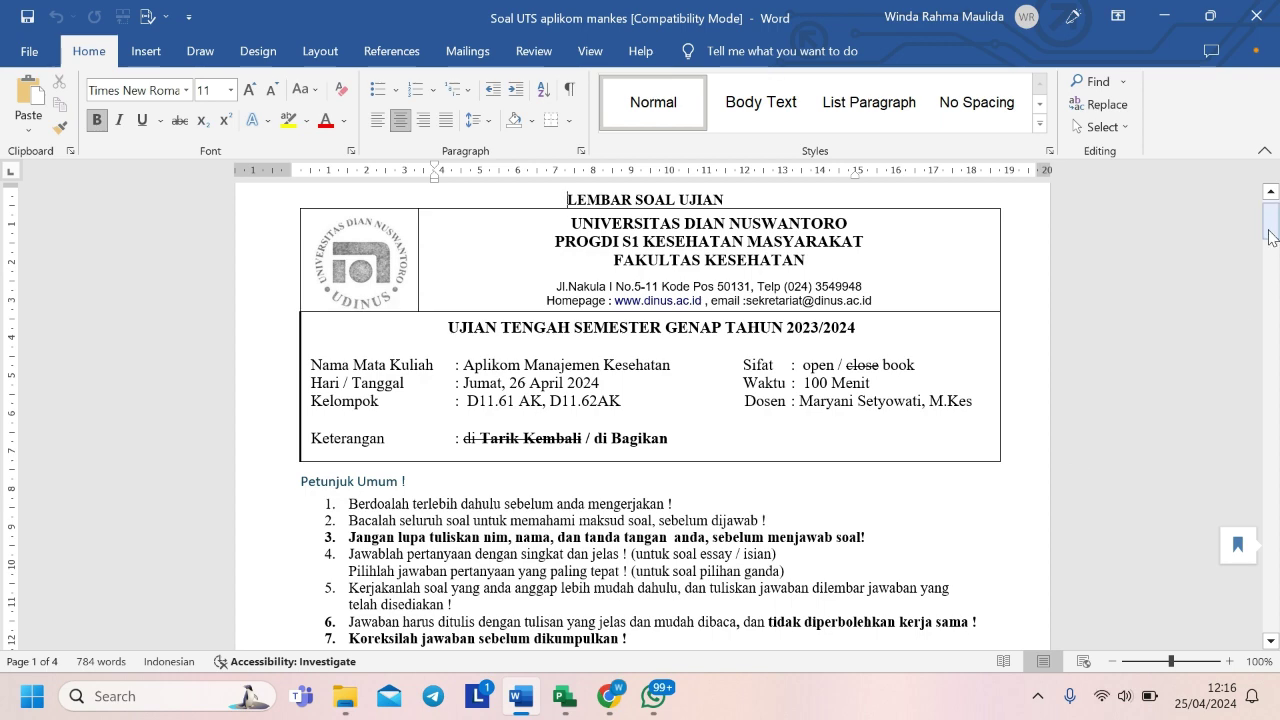
- Review the exam document's activity table, the Tabel 2. Sumber Daya Proyek table and the start of the Pertanyaan section
drag(1271, 237, 1271, 346)
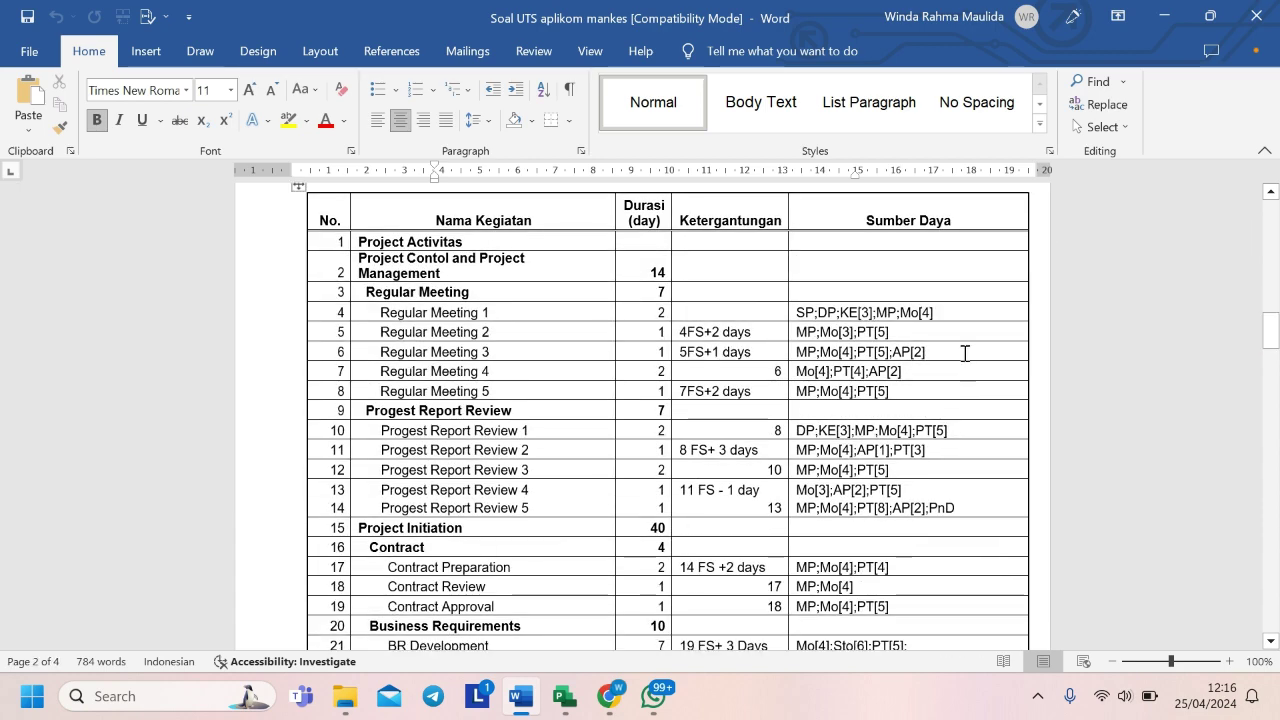
scroll(965, 353, up, 2)
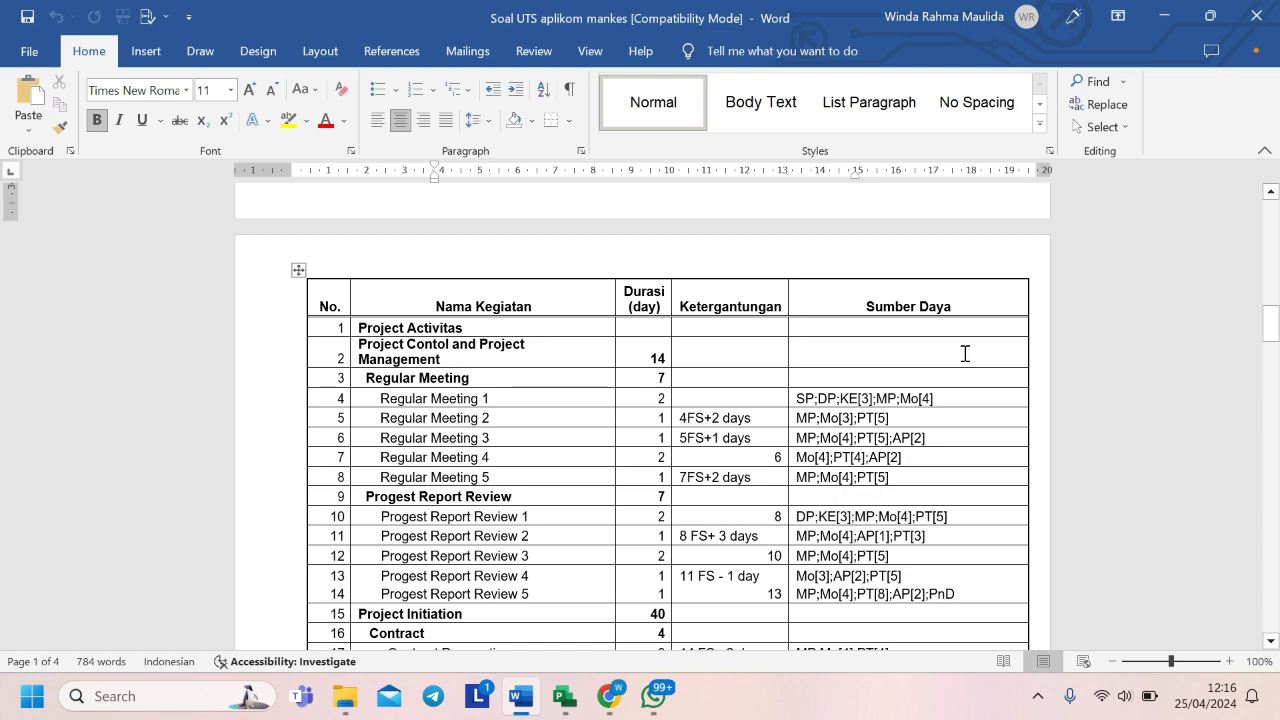
scroll(965, 353, down, 10)
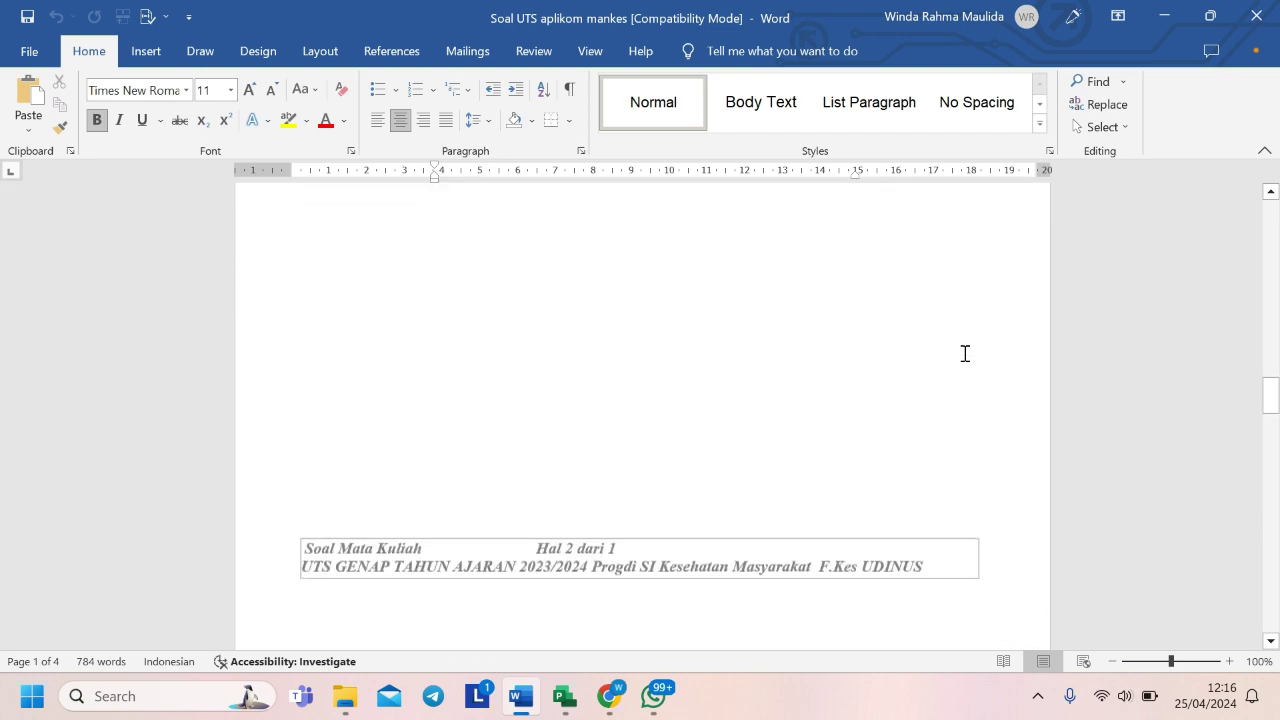
scroll(965, 361, down, 14)
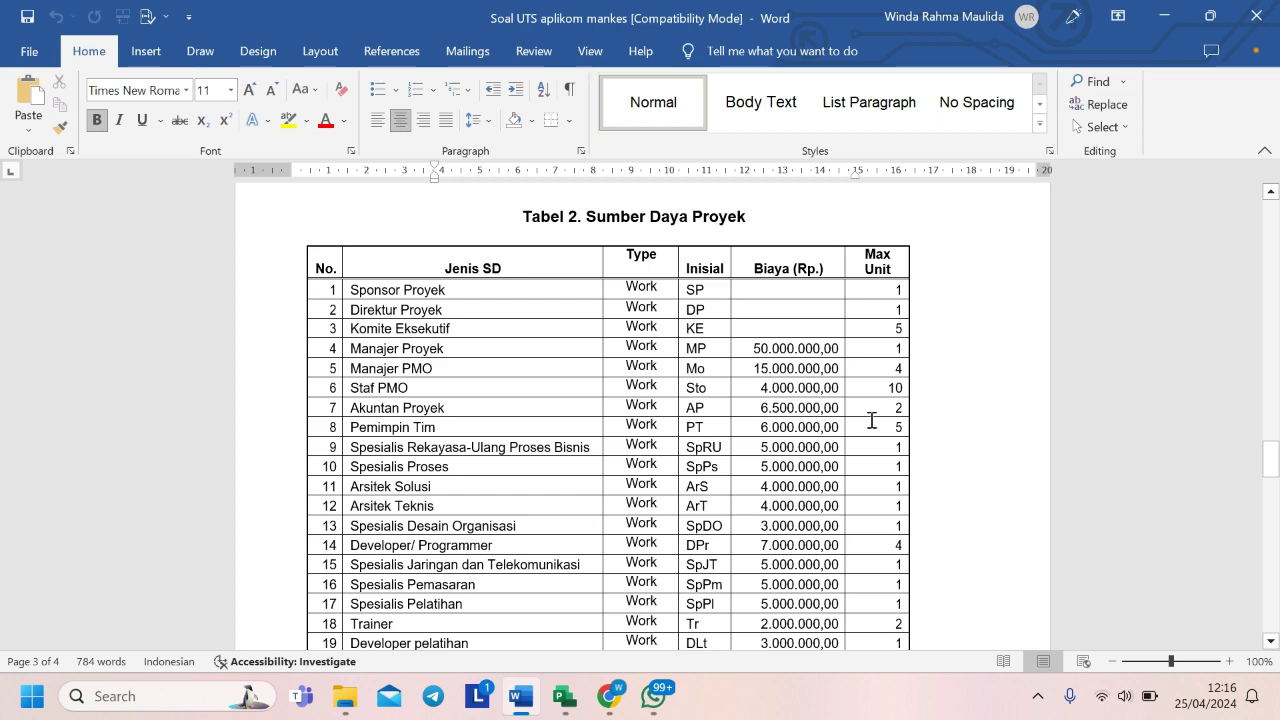
scroll(870, 420, down, 2)
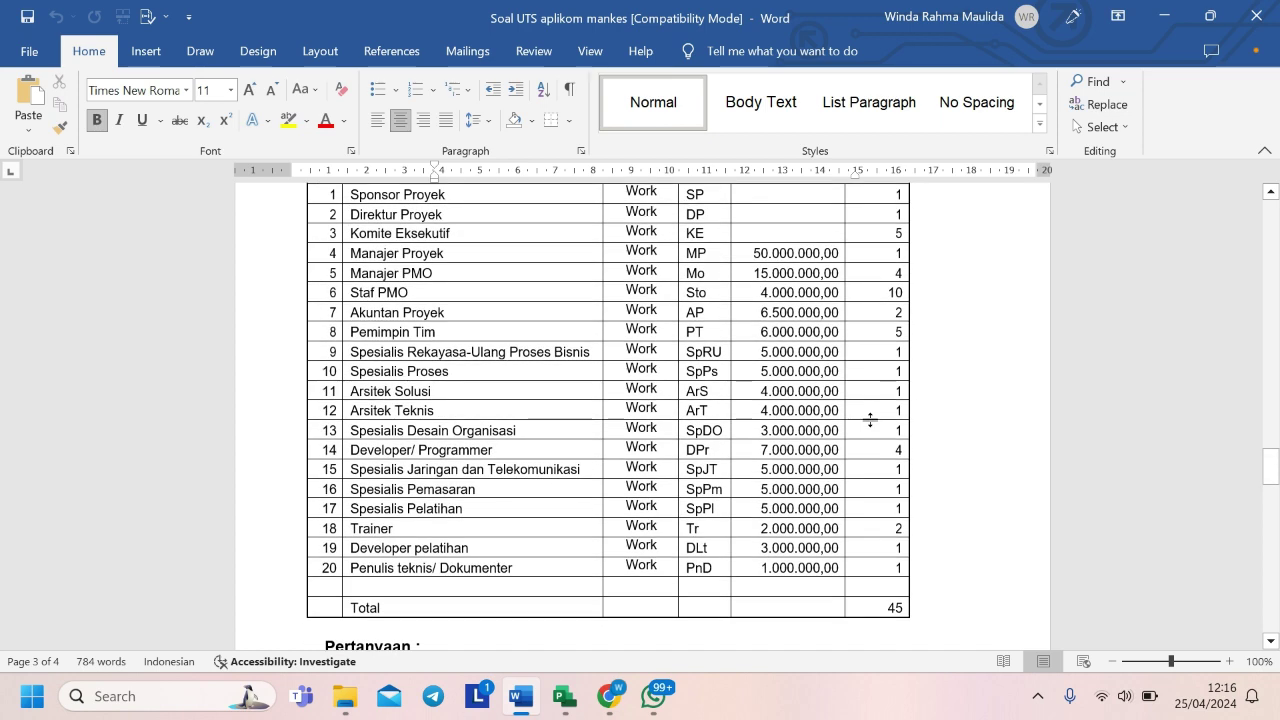
scroll(870, 420, down, 4)
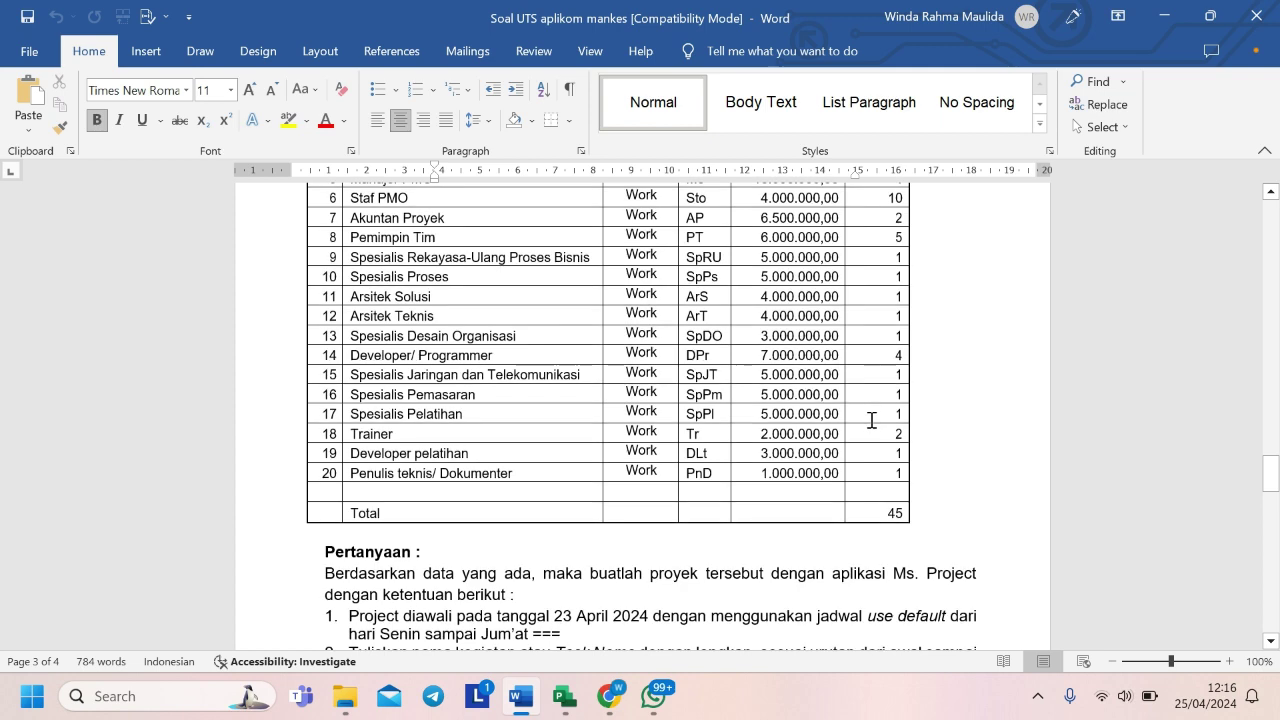
scroll(872, 420, up, 5)
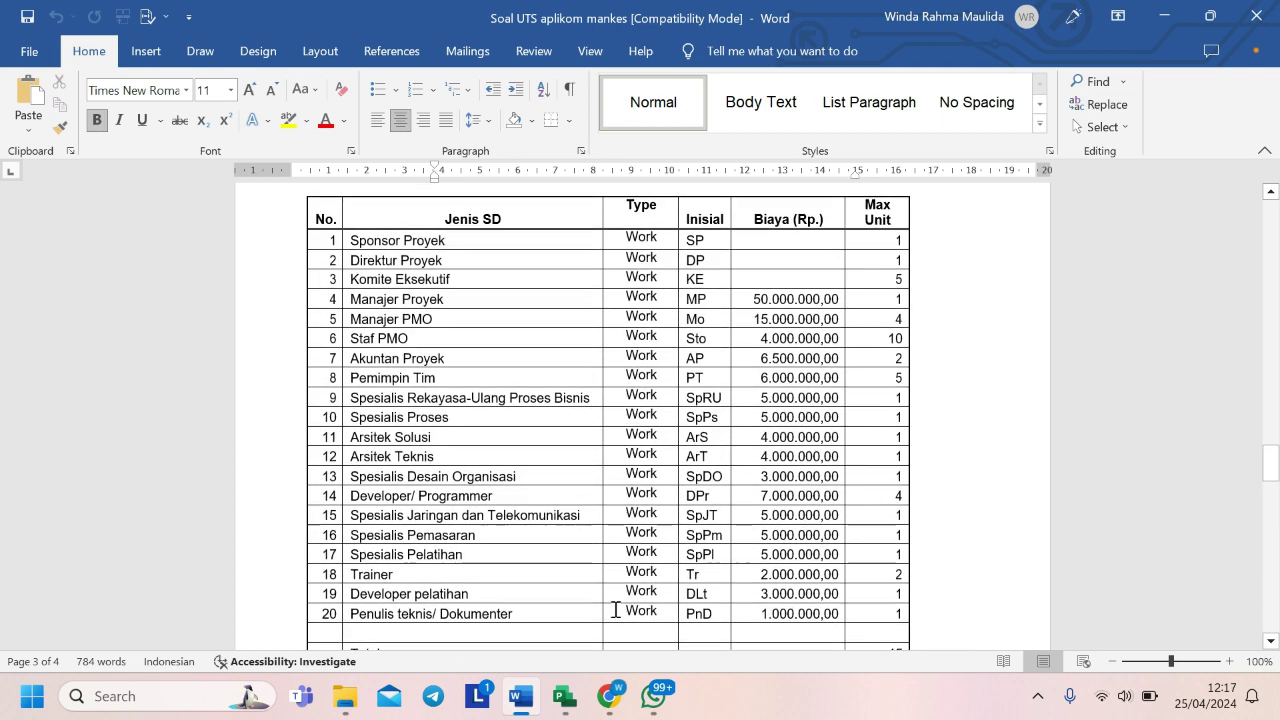
- Switch to Project Professional, create a blank project and widen the task table to include the Predecessors and Resource Names columns
mouse_move(580, 695)
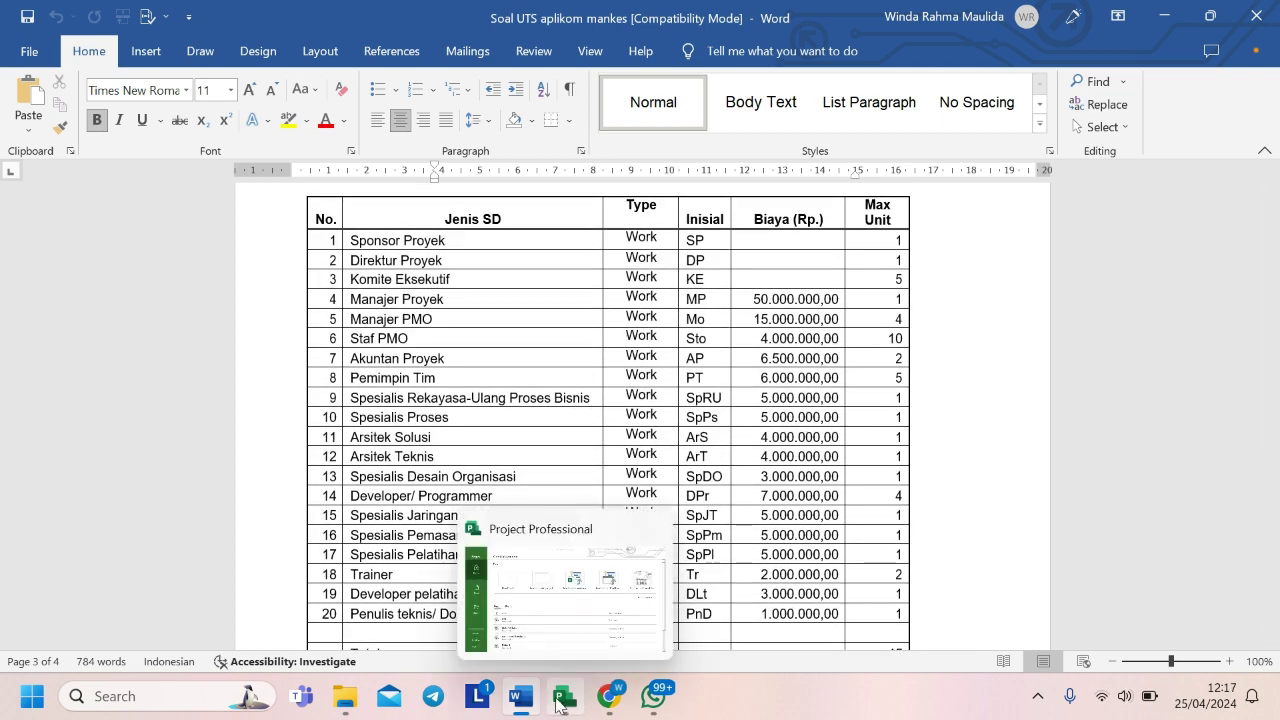
click(552, 640)
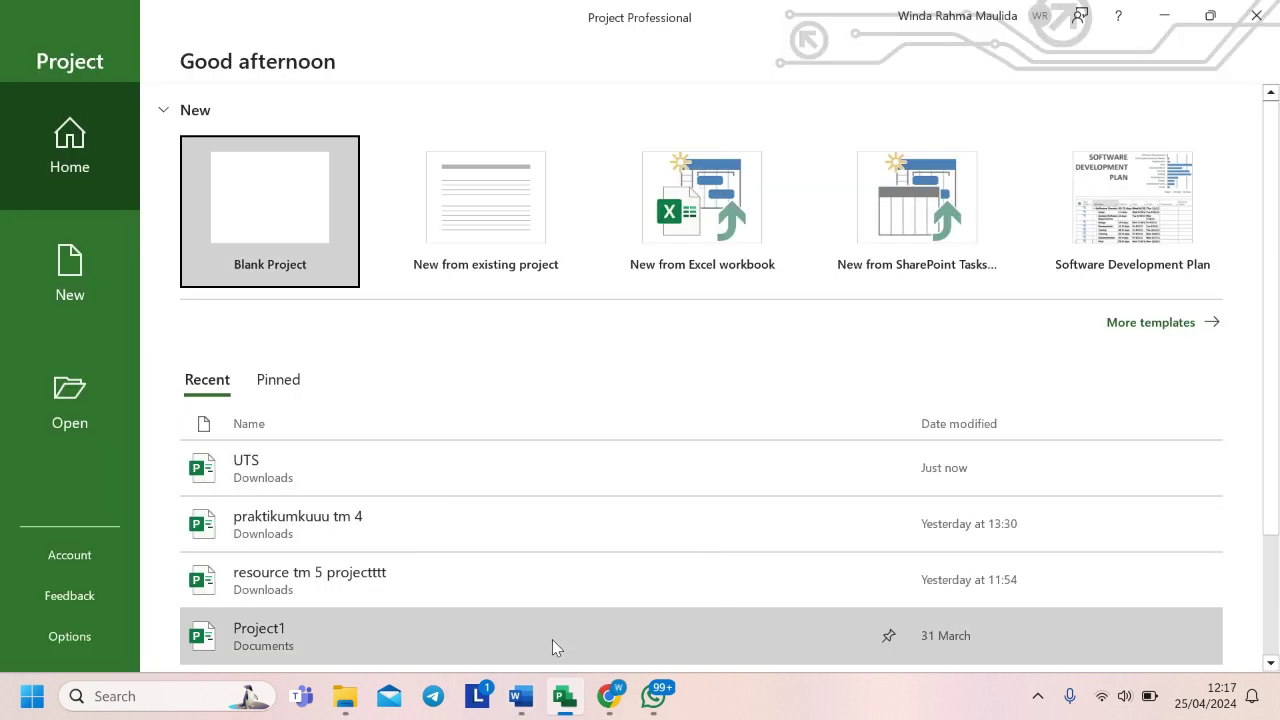
click(306, 245)
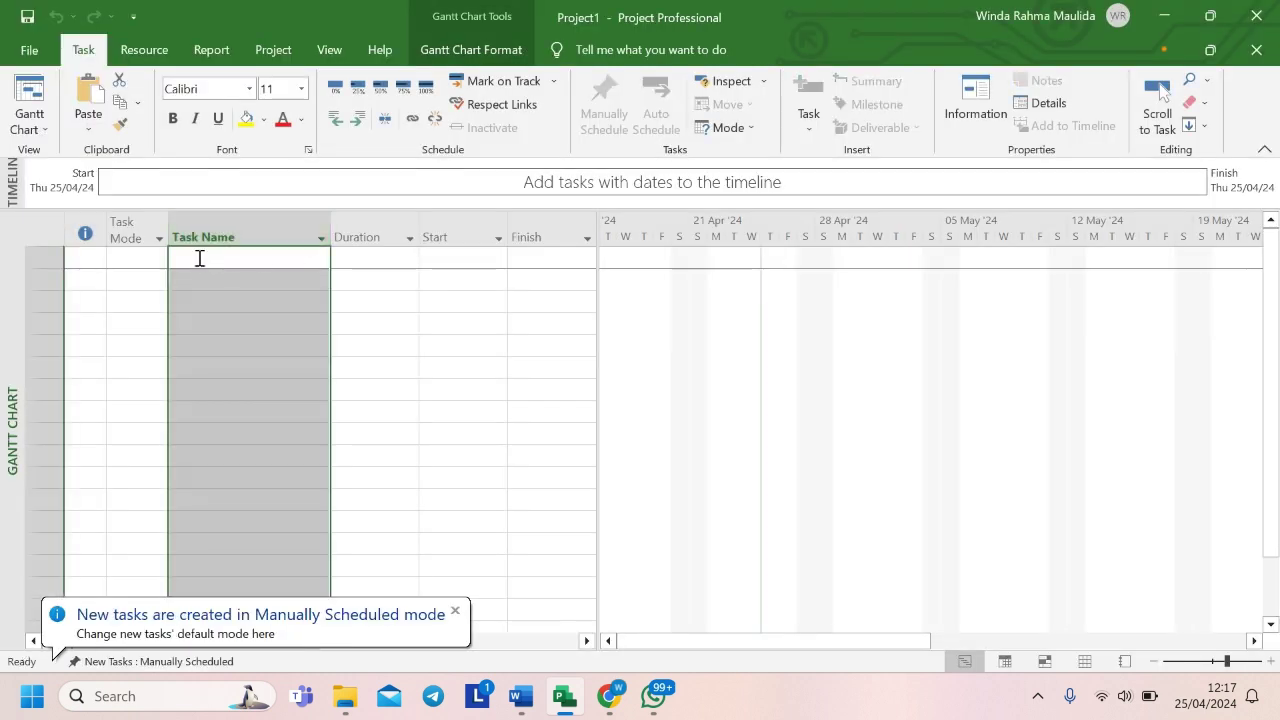
click(197, 257)
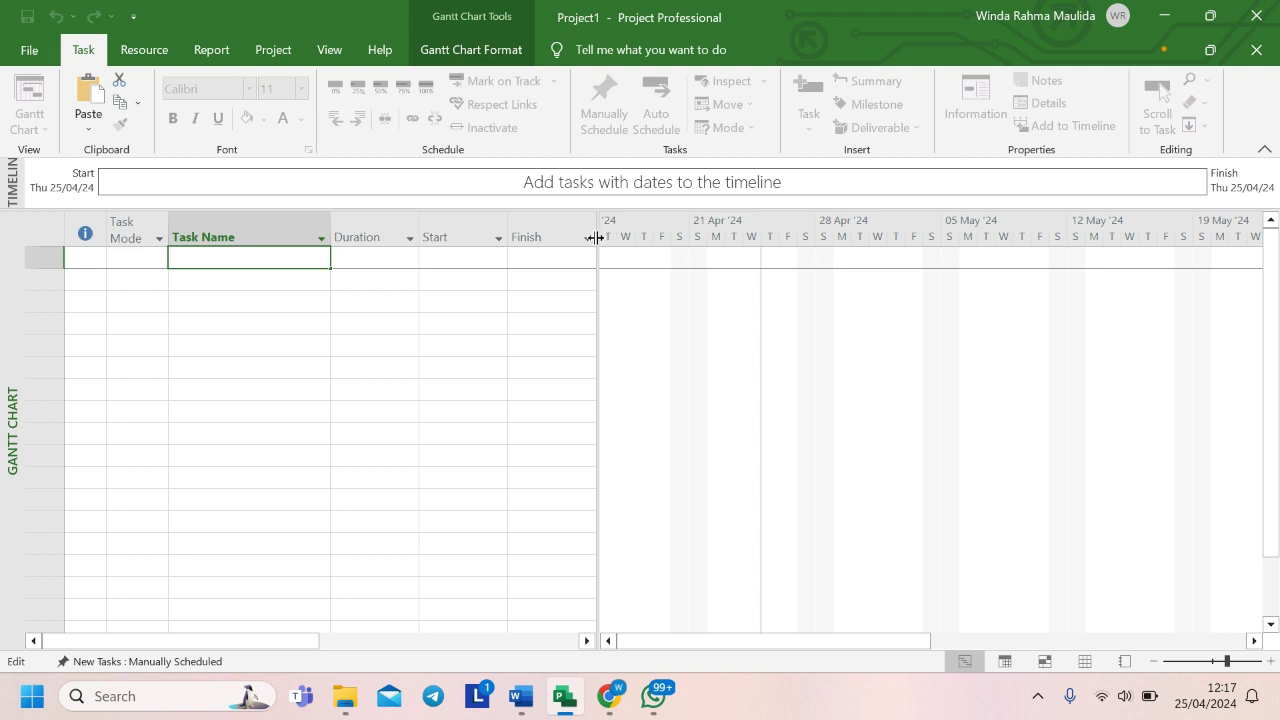
drag(598, 240, 837, 241)
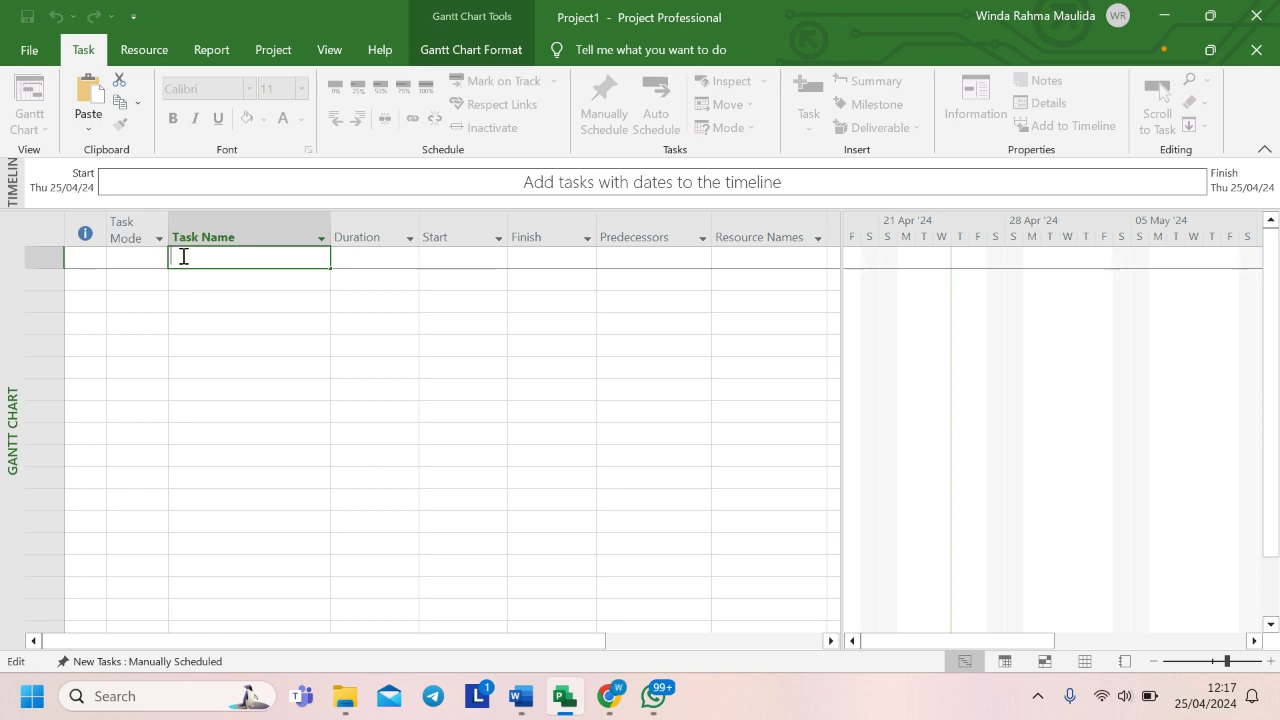
- Copy the Nama Kegiatan entries from Project Activitas to BR Development in the Word exam document, and return to Project
mouse_move(520, 694)
click(518, 662)
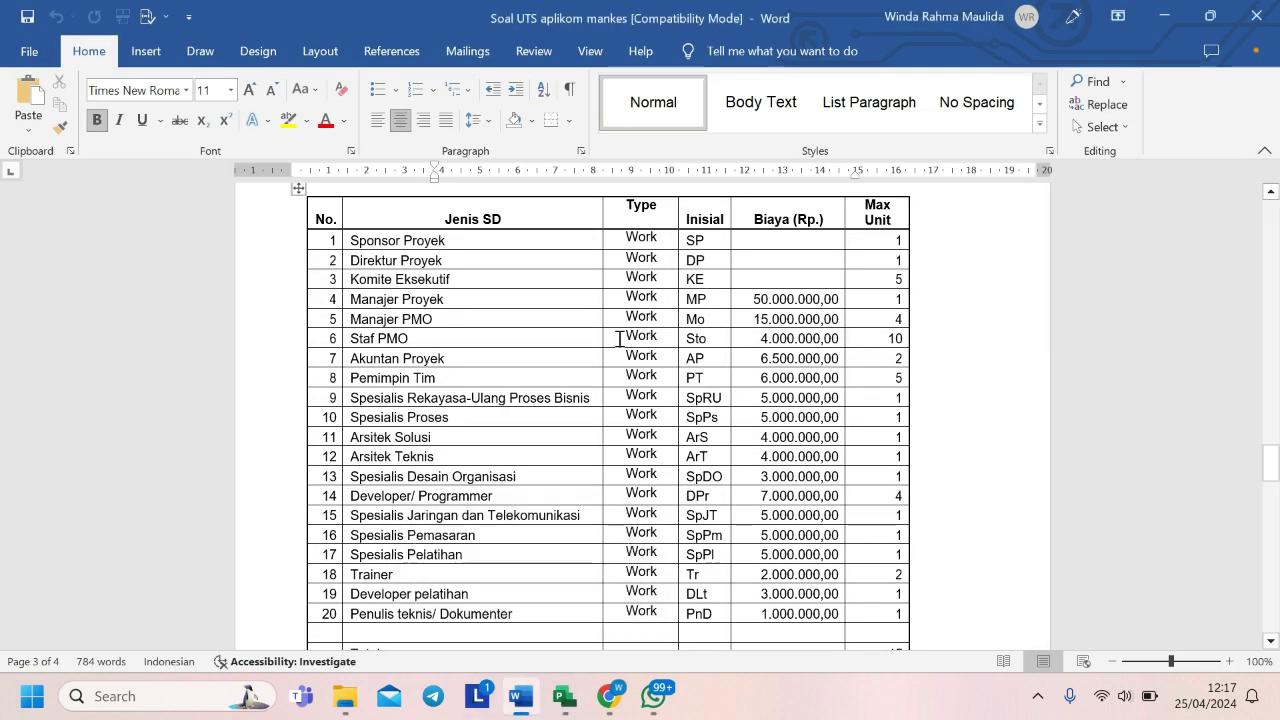
scroll(620, 339, down, 10)
scroll(620, 339, up, 10)
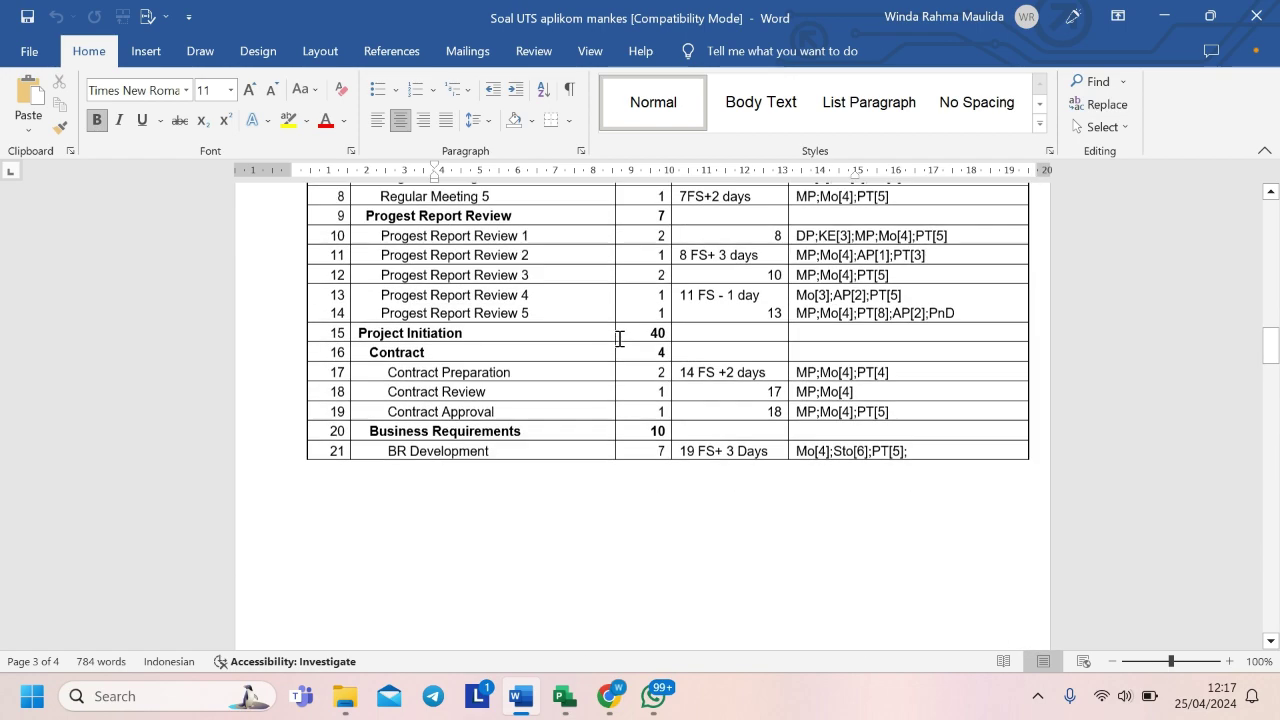
scroll(620, 339, down, 3)
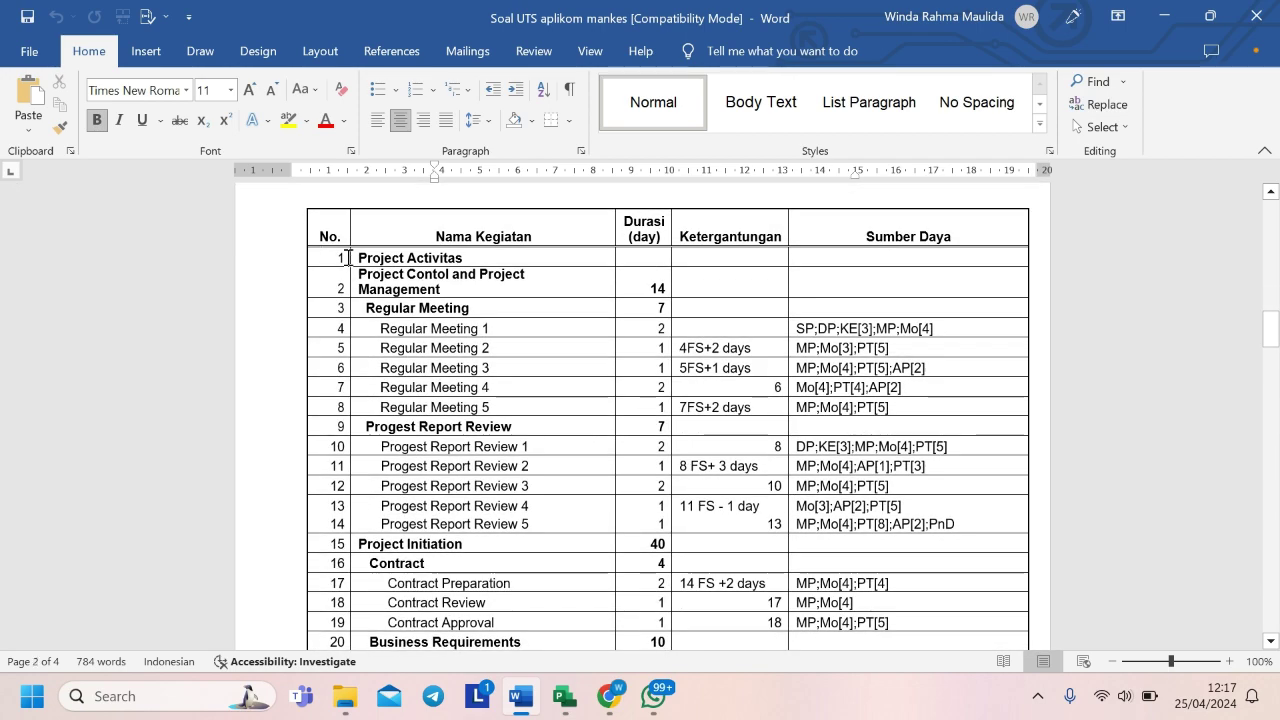
drag(352, 258, 541, 238)
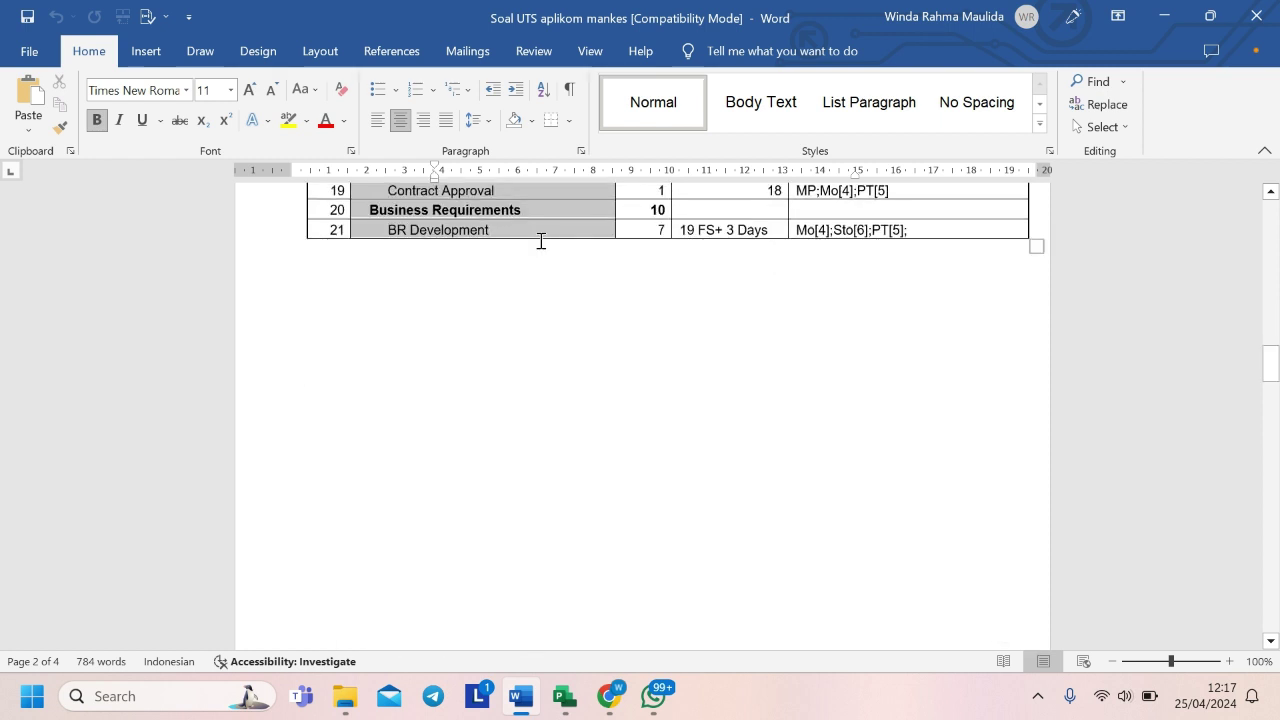
mouse_move(568, 690)
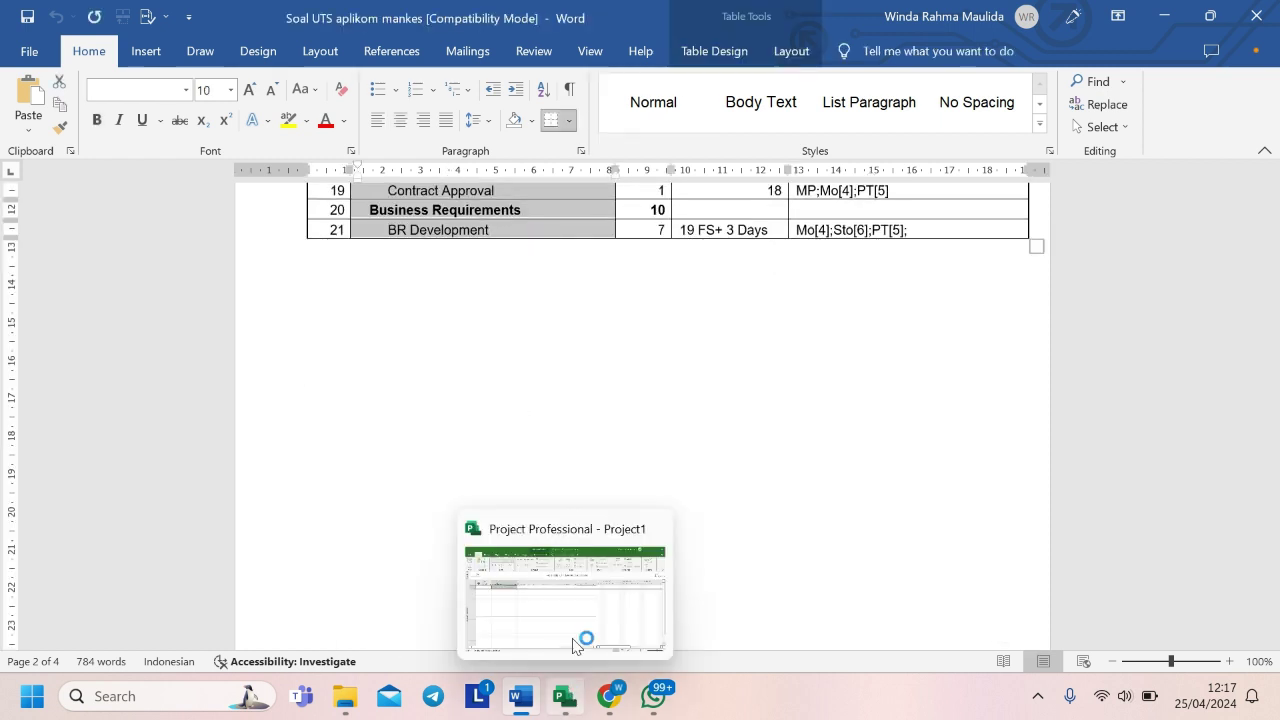
click(586, 614)
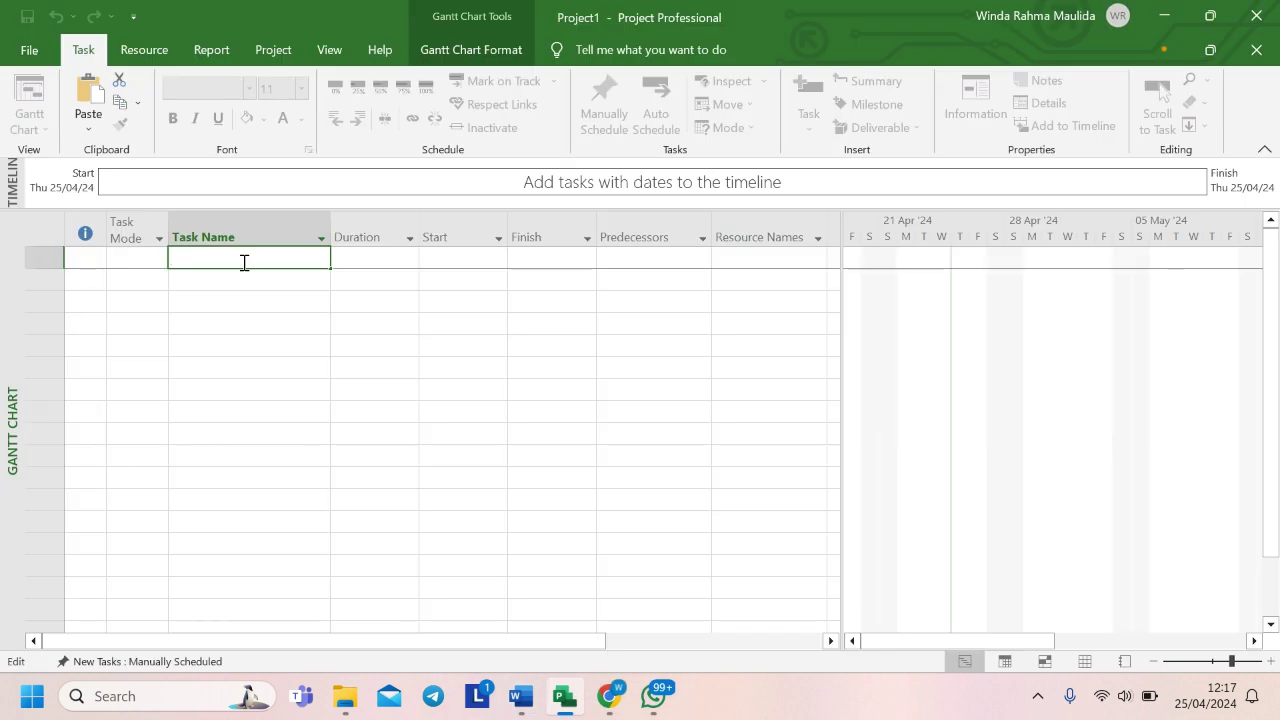
right_click(244, 262)
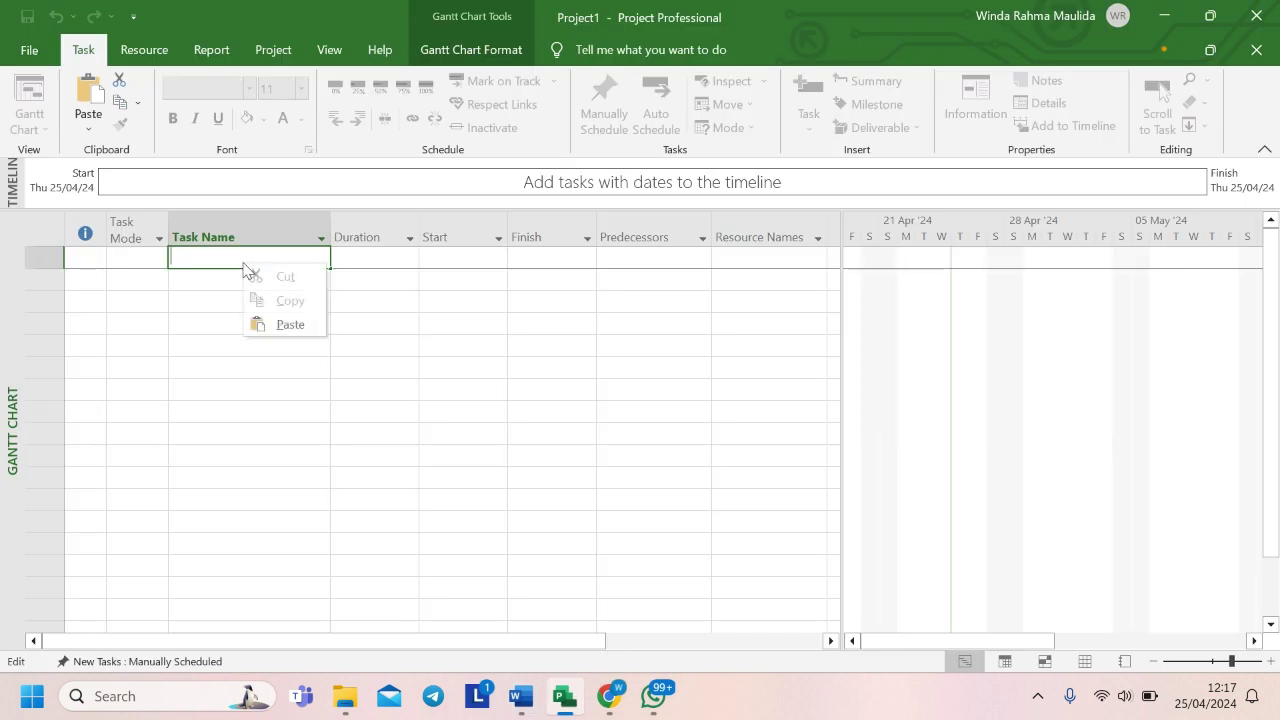
click(270, 325)
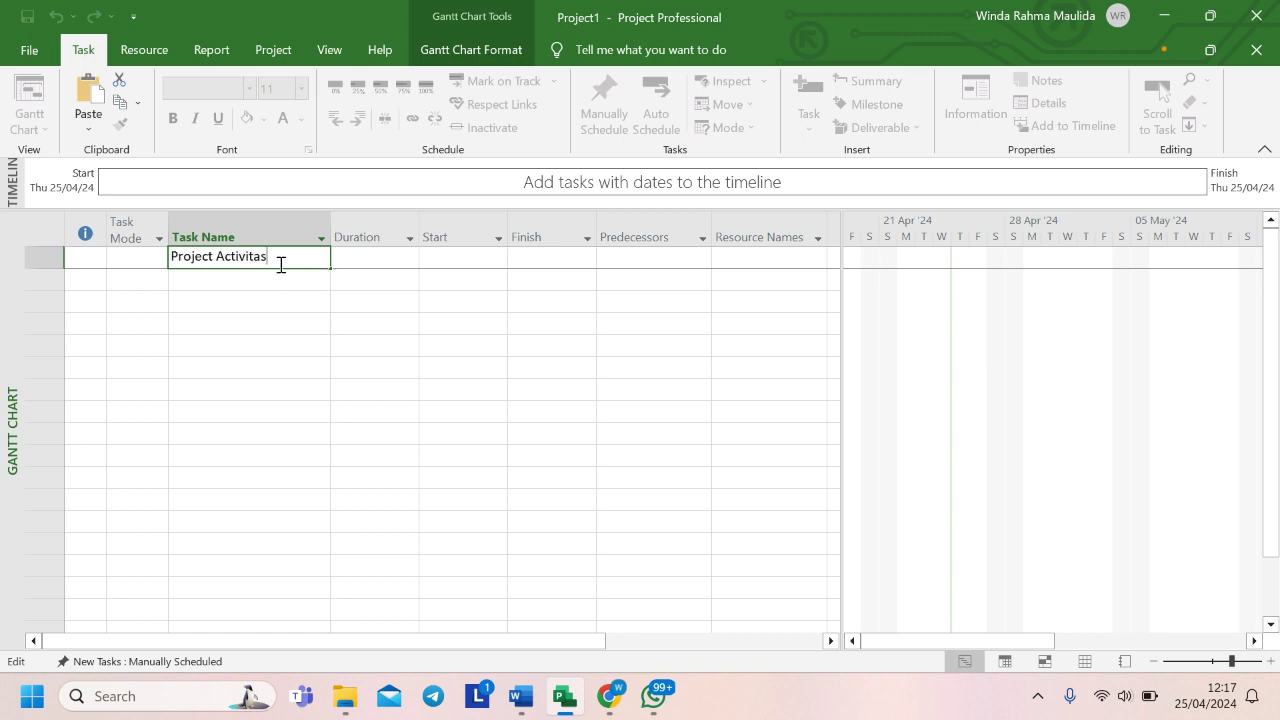
drag(281, 265, 152, 266)
key(BackSpace)
- Paste the copied activity names into the Task Name column starting at row 1
click(217, 271)
click(217, 260)
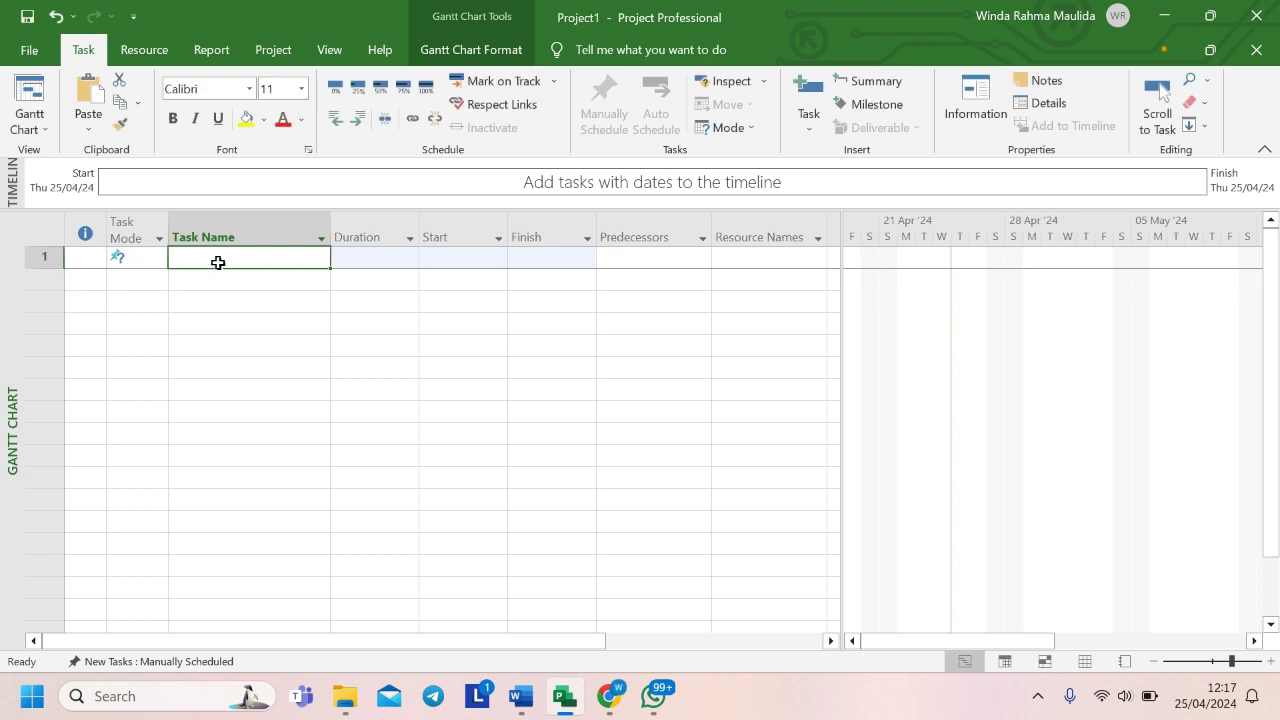
right_click(218, 260)
click(263, 298)
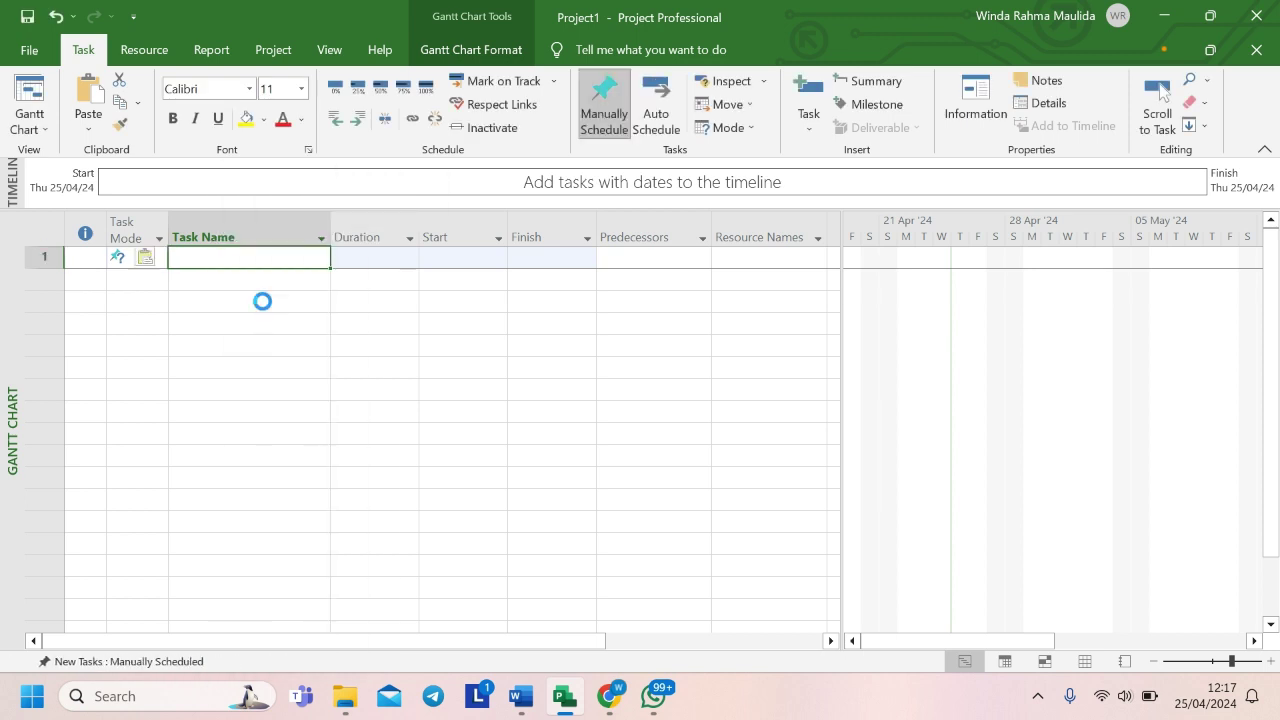
- Undo the last edit and paste the activity names from BR Review 1 onward into the Task Name column below BR Development
click(53, 16)
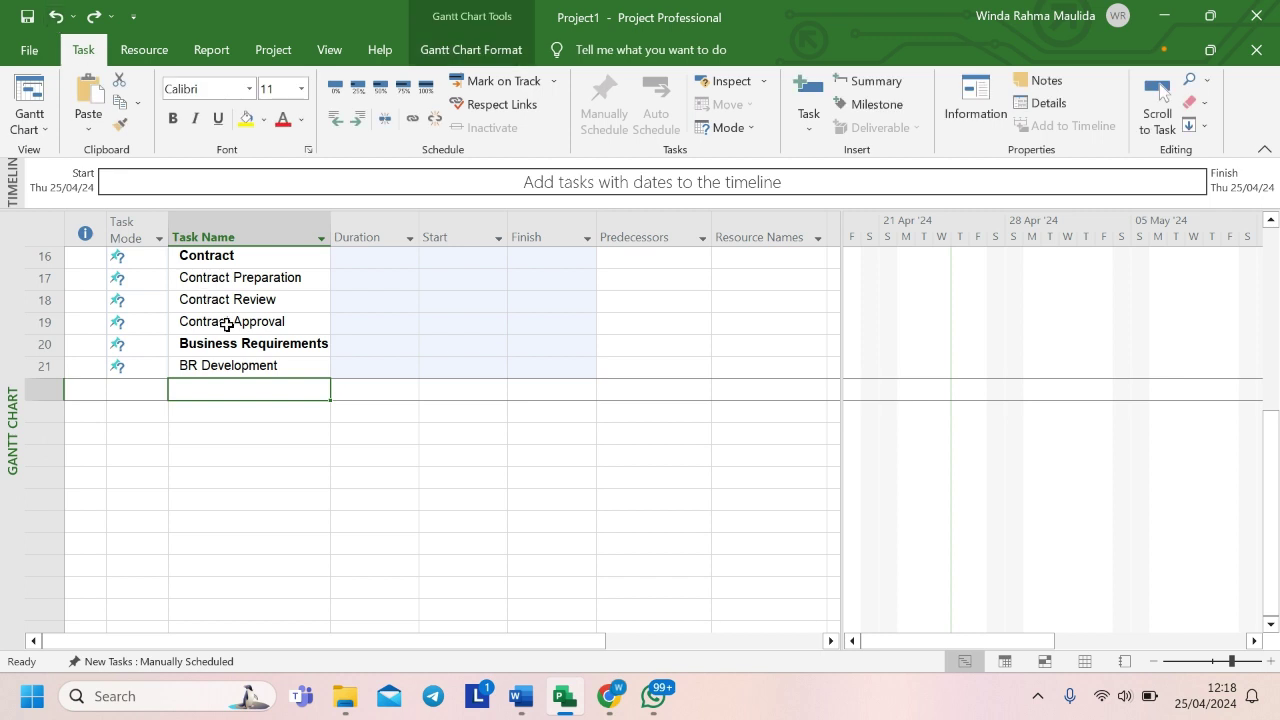
scroll(227, 324, up, 3)
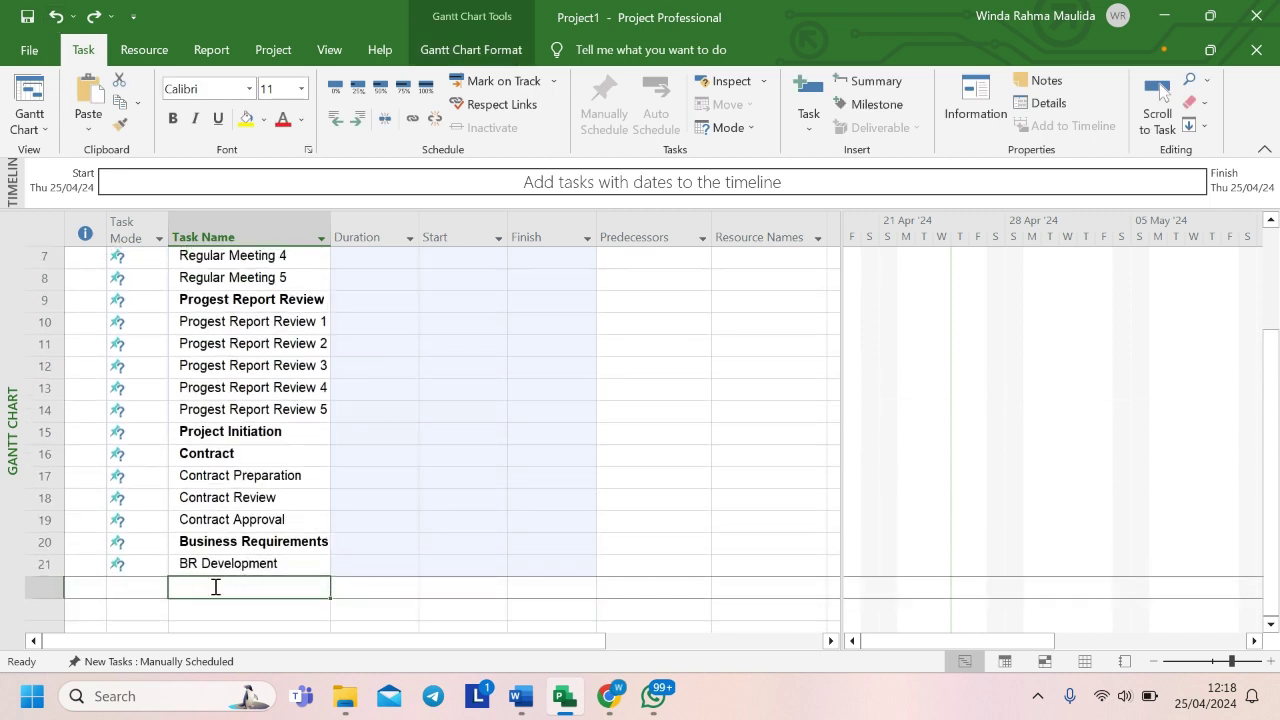
text(BR Review 1 BR Review 2 BR Distribution)
click(215, 587)
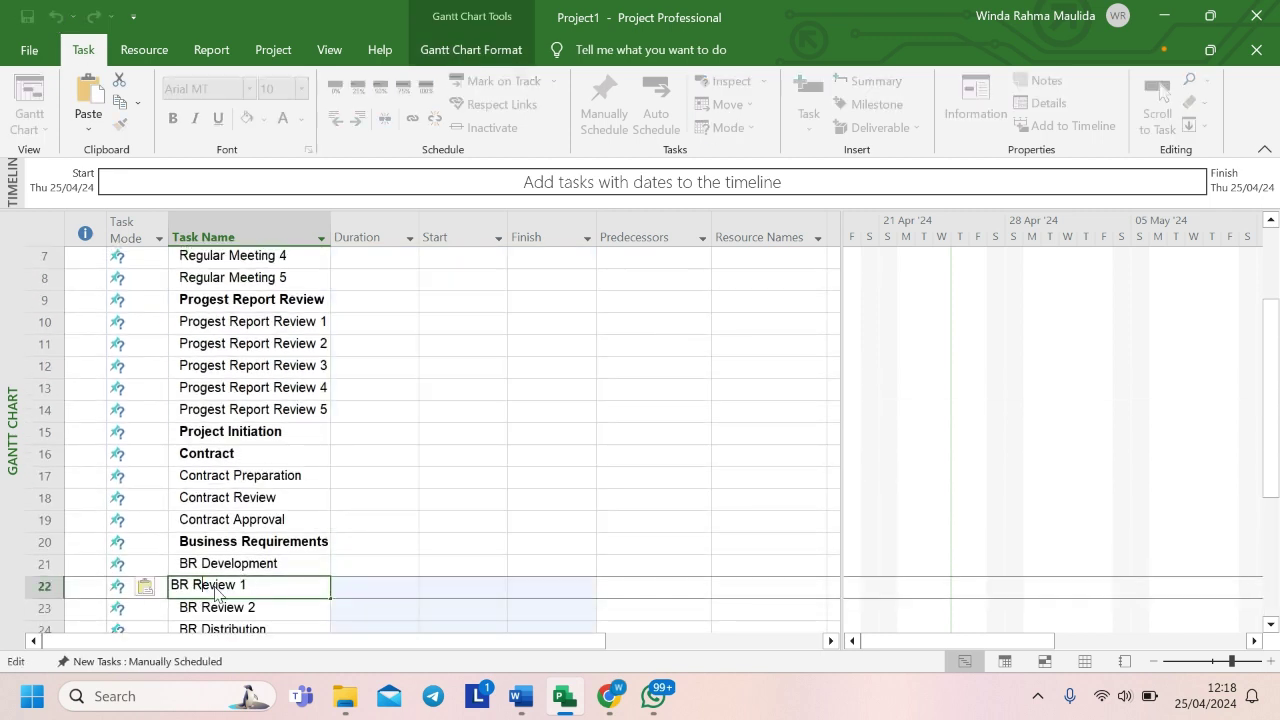
scroll(381, 478, up, 2)
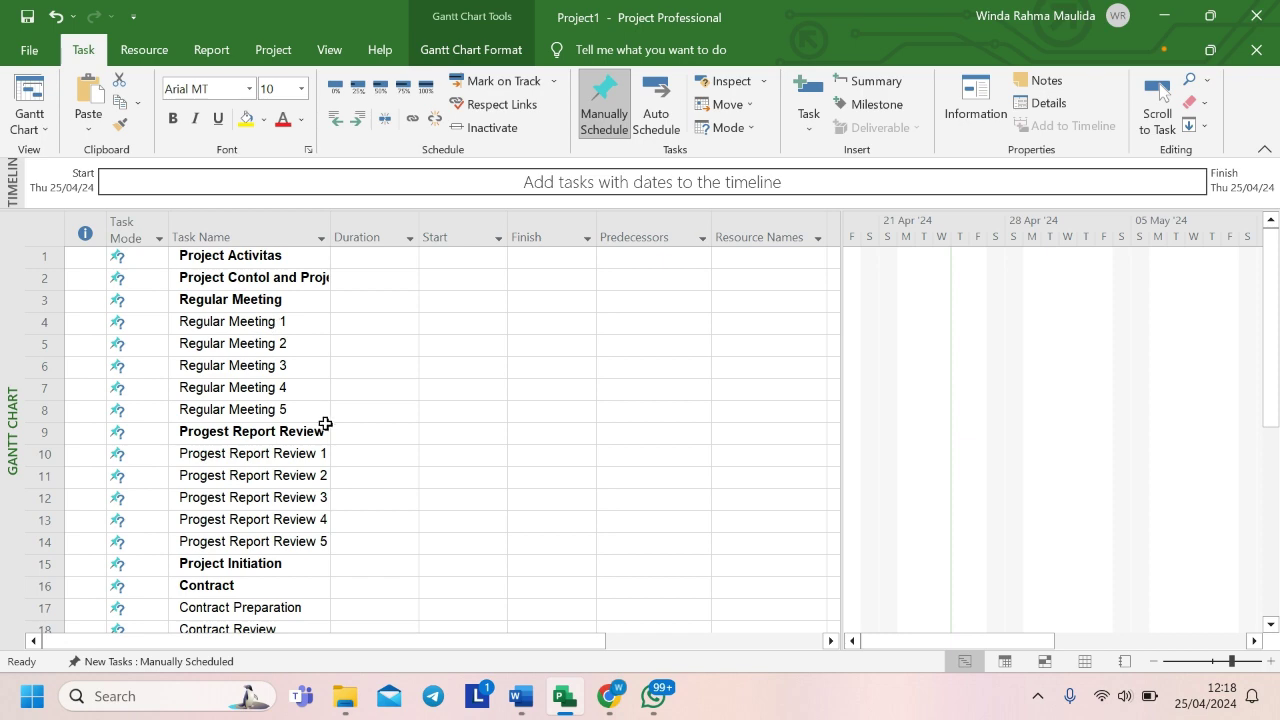
- Switch to the Word exam document and look over the activity table with its Durasi (day) column
mouse_move(536, 706)
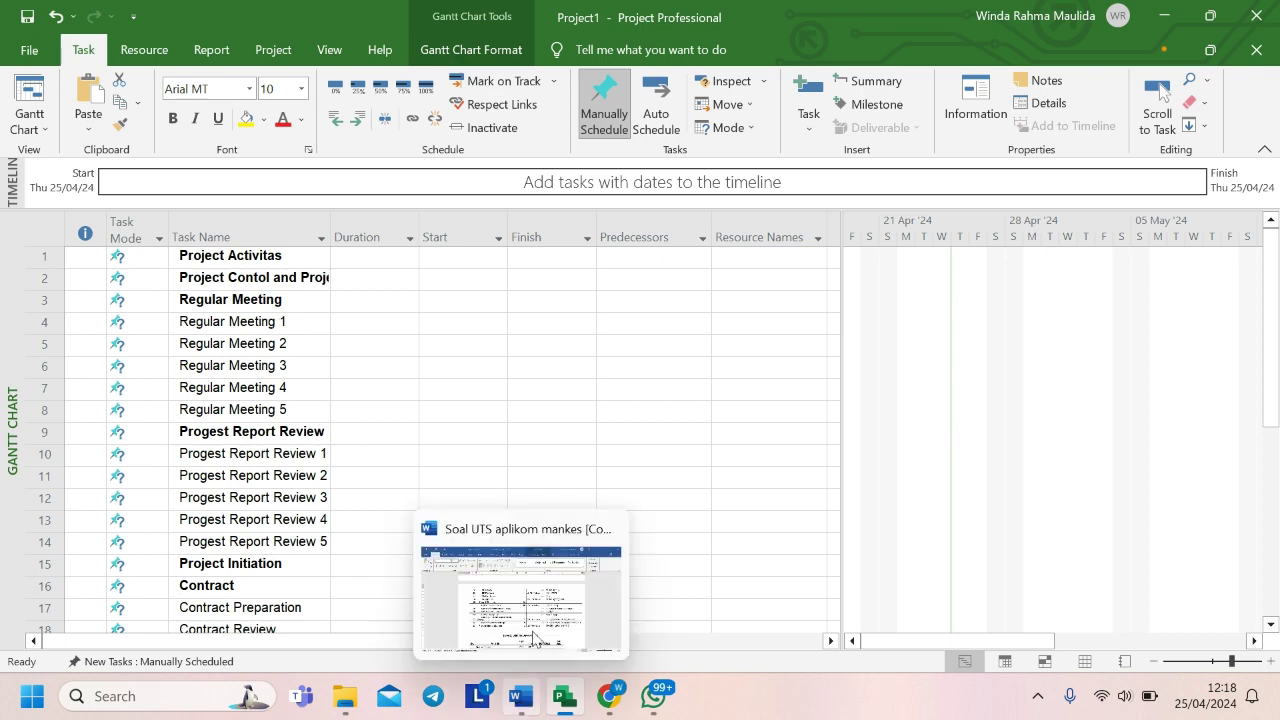
click(540, 618)
scroll(610, 325, up, 8)
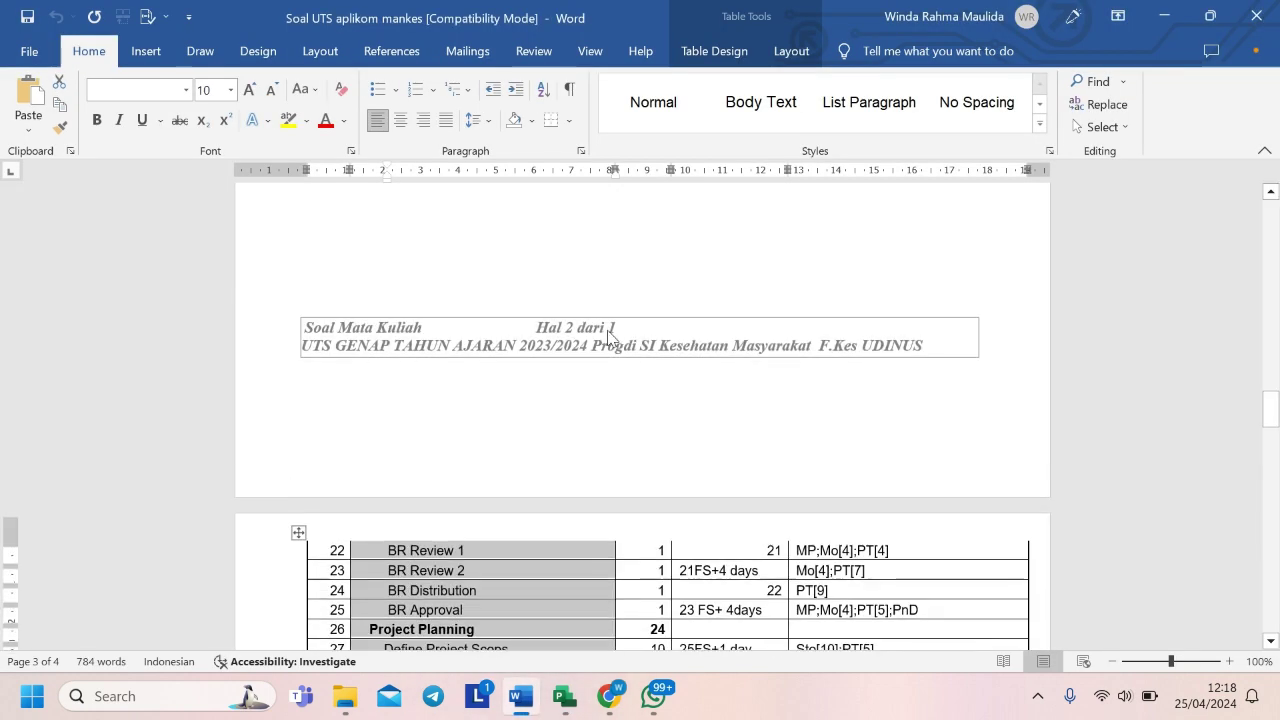
scroll(607, 330, up, 2)
scroll(607, 330, down, 8)
scroll(607, 330, up, 4)
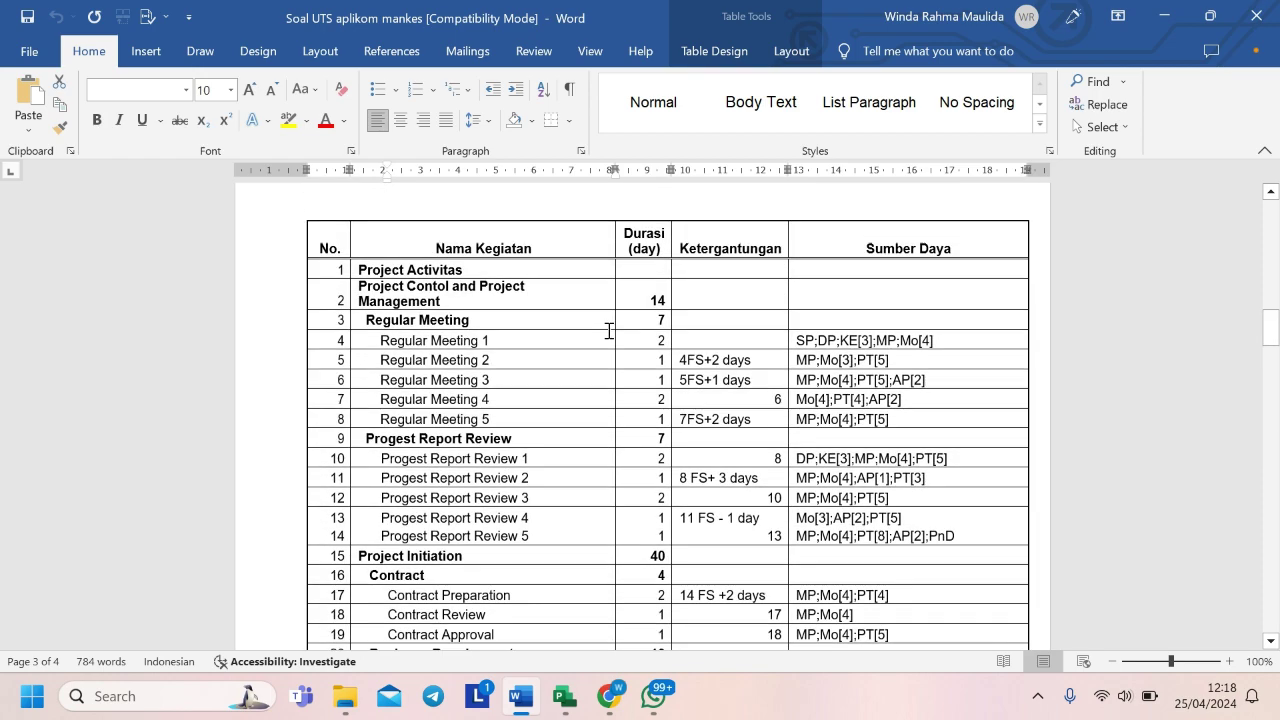
scroll(608, 335, down, 3)
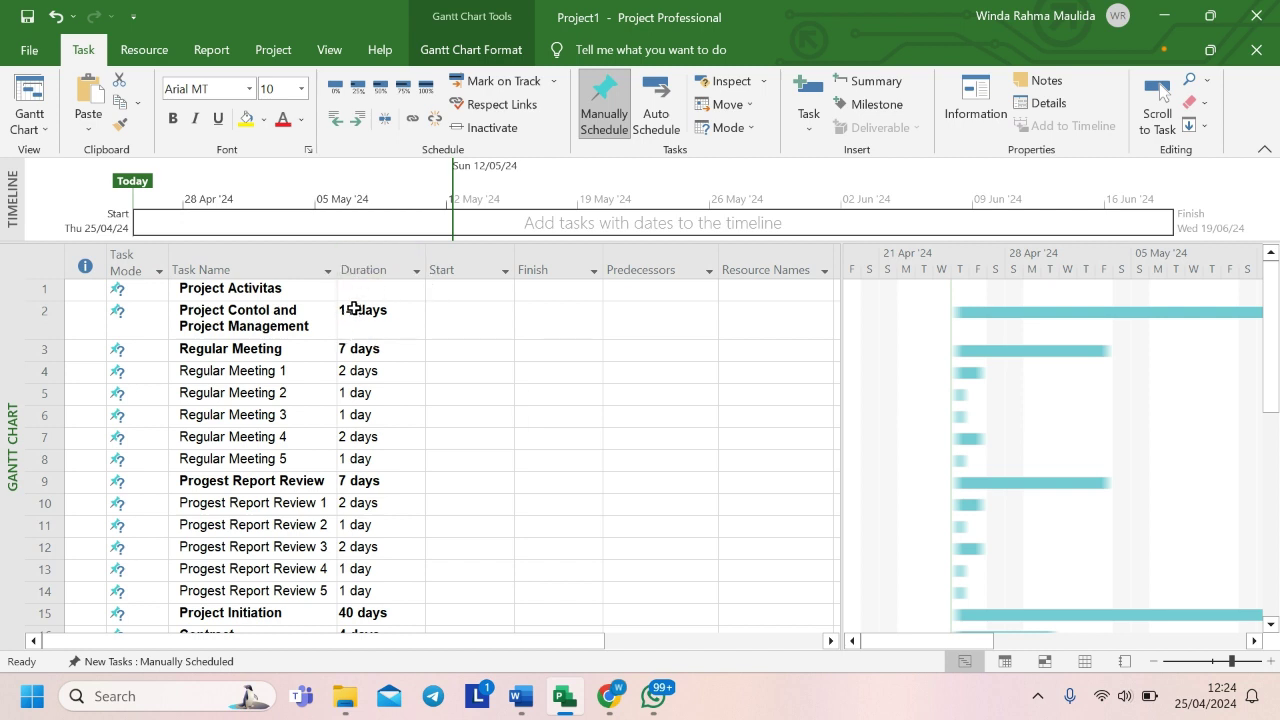
- Check the Duration column throughout the project's task list, and select the Start cell of Project Activitas
scroll(373, 355, down, 1)
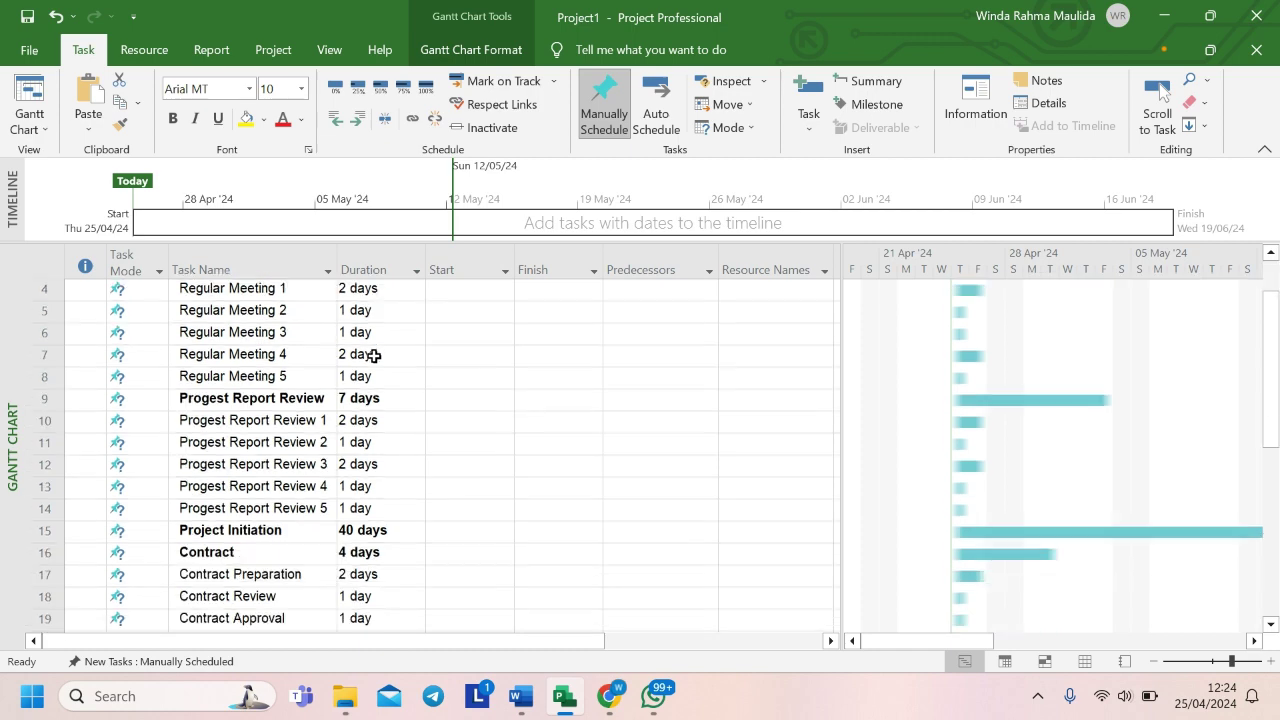
scroll(373, 355, down, 5)
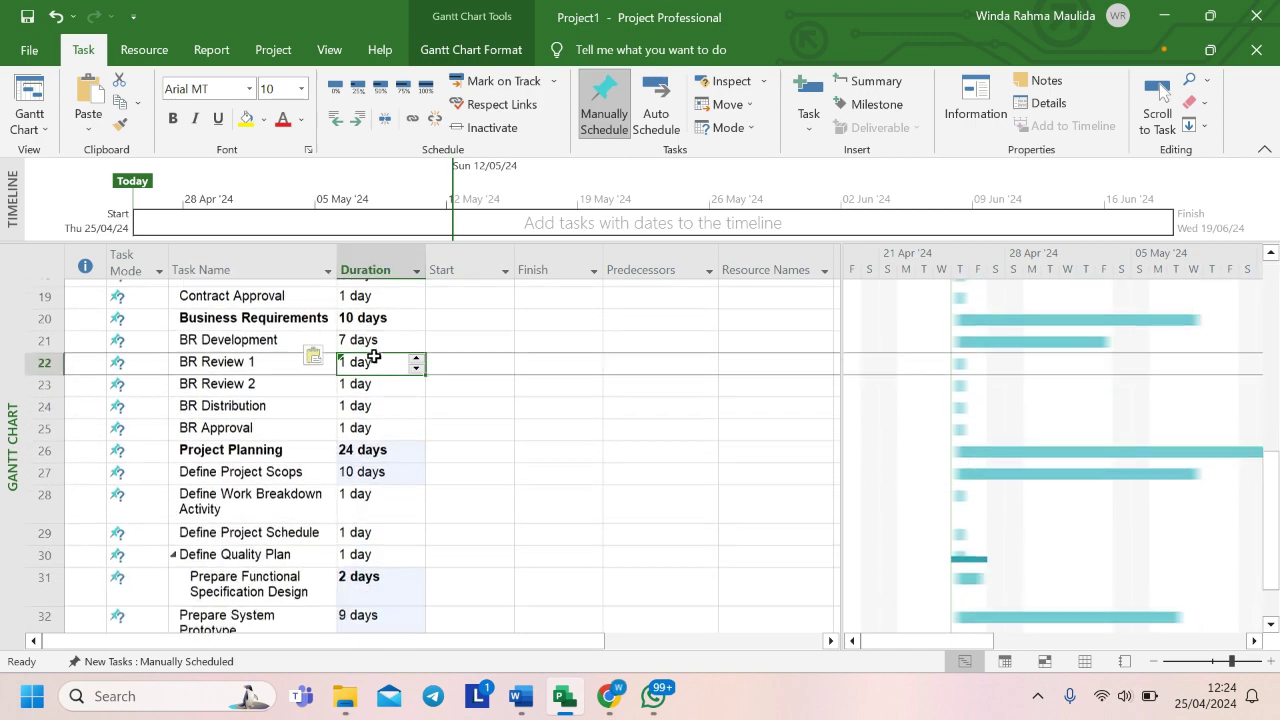
scroll(373, 355, down, 3)
scroll(373, 355, up, 6)
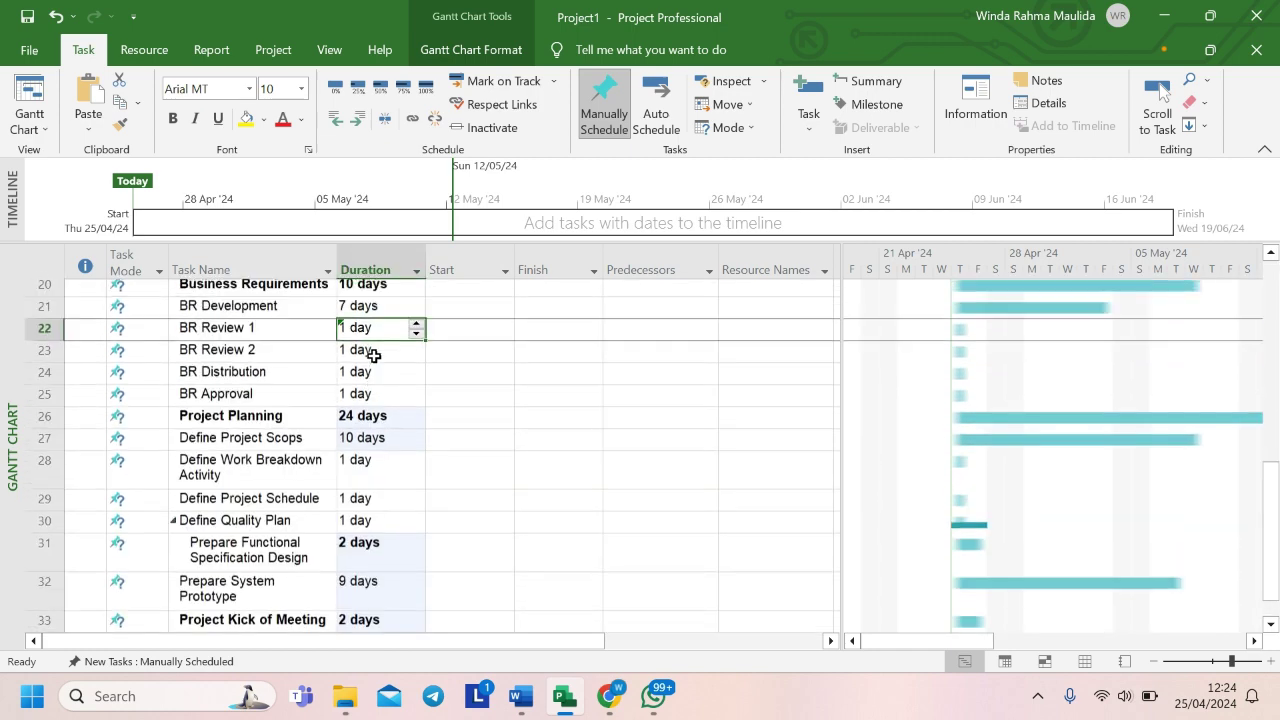
scroll(373, 355, up, 4)
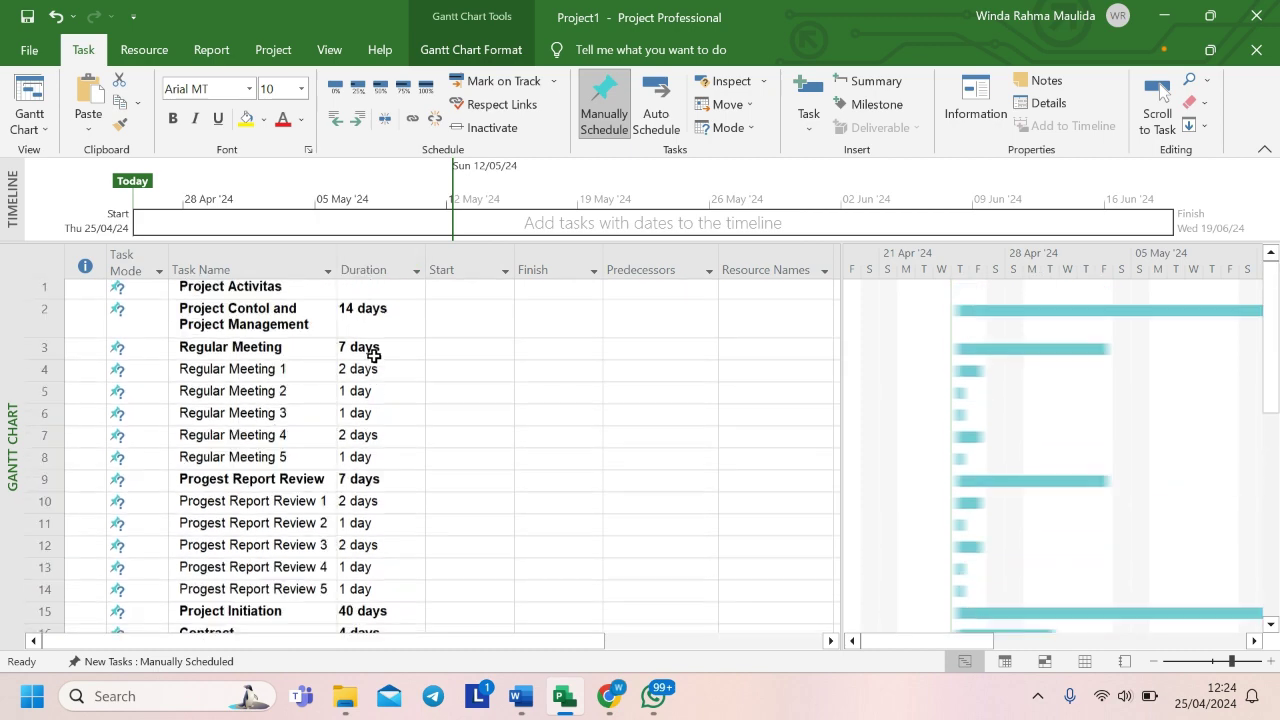
click(473, 295)
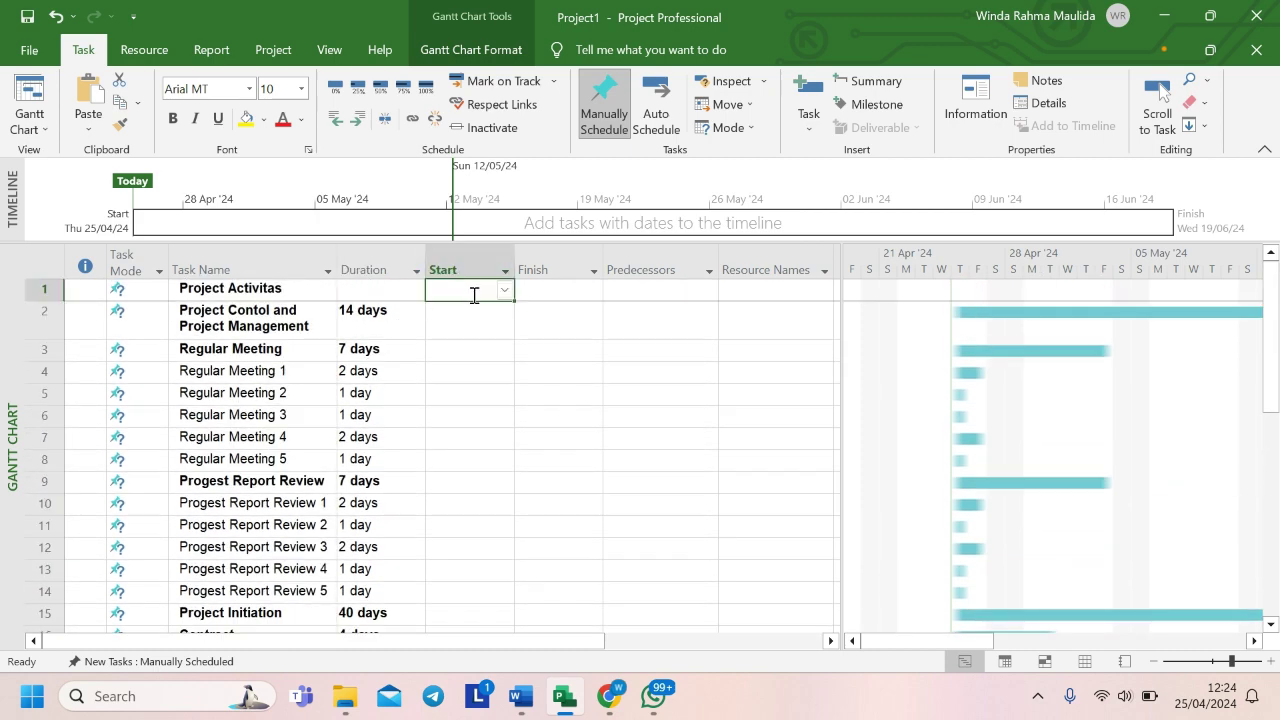
- Switch to the Word exam document and read the project requirements listed under Pertanyaan
click(565, 284)
click(467, 293)
click(541, 288)
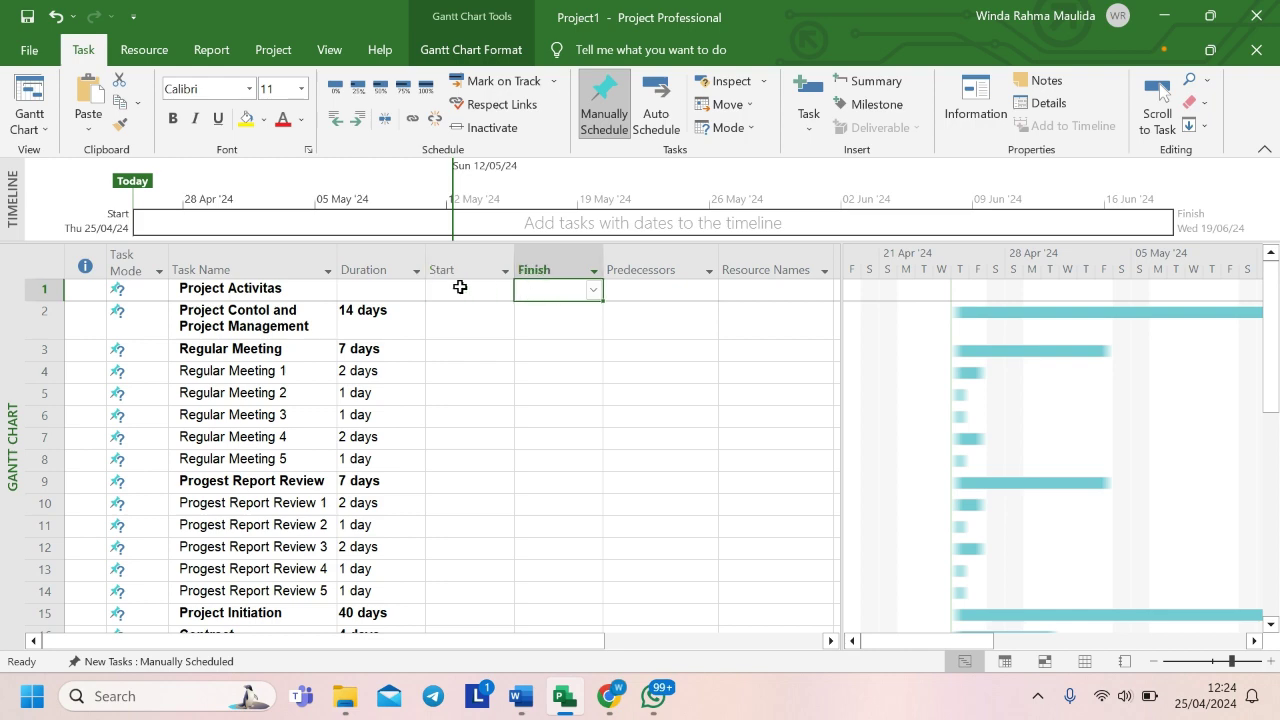
mouse_move(531, 706)
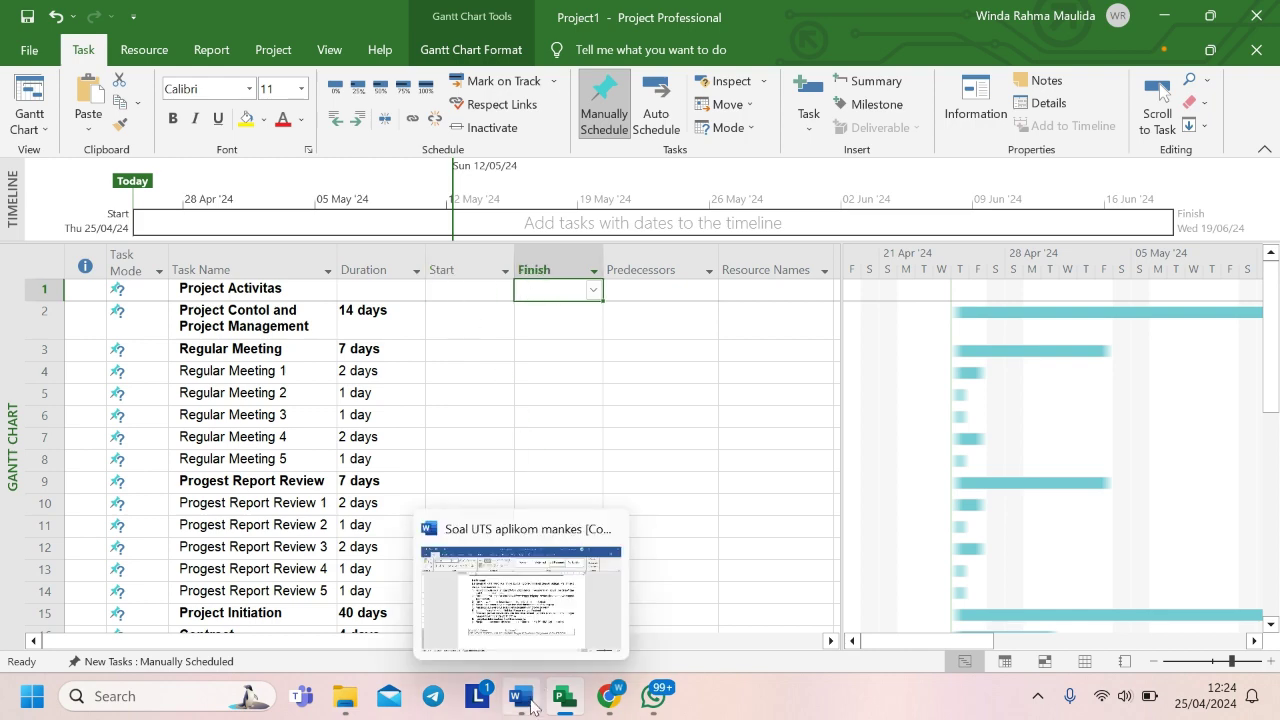
click(540, 615)
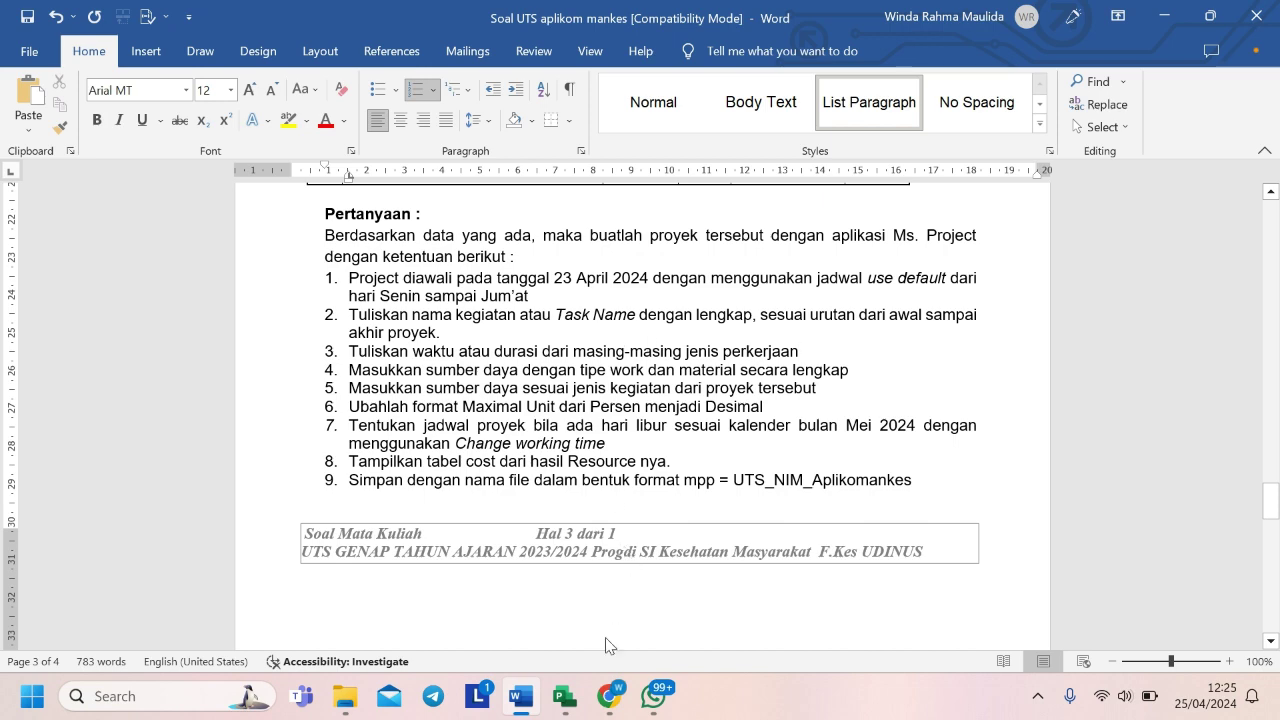
- Return to Microsoft Project, set the start date of Project Contol and Project Management to 23 April 2024, and widen the Start column
mouse_move(567, 692)
click(557, 648)
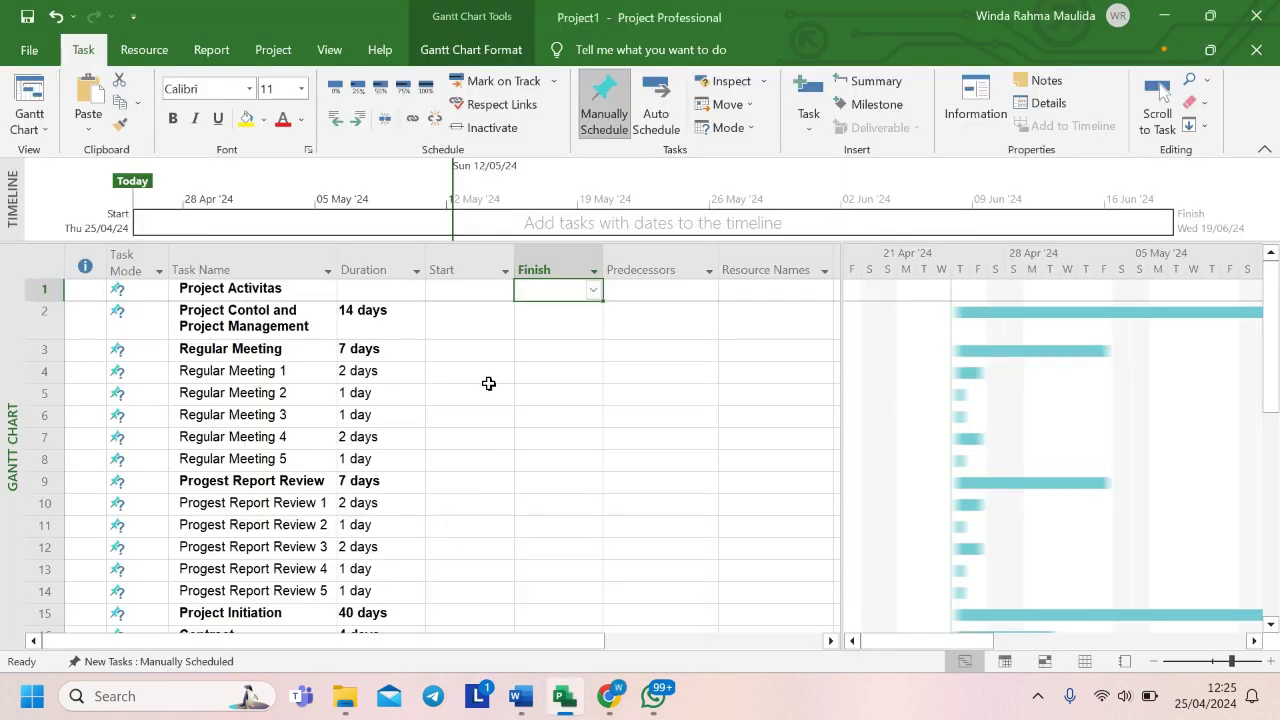
click(480, 321)
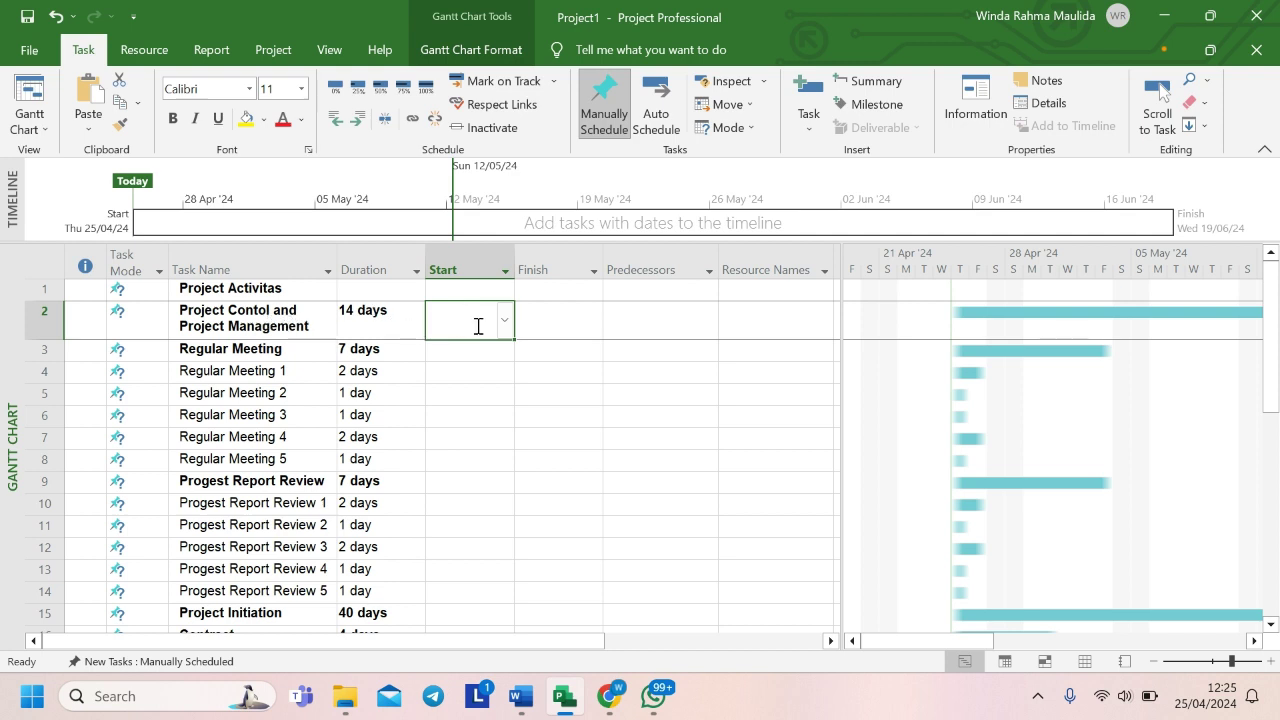
click(505, 320)
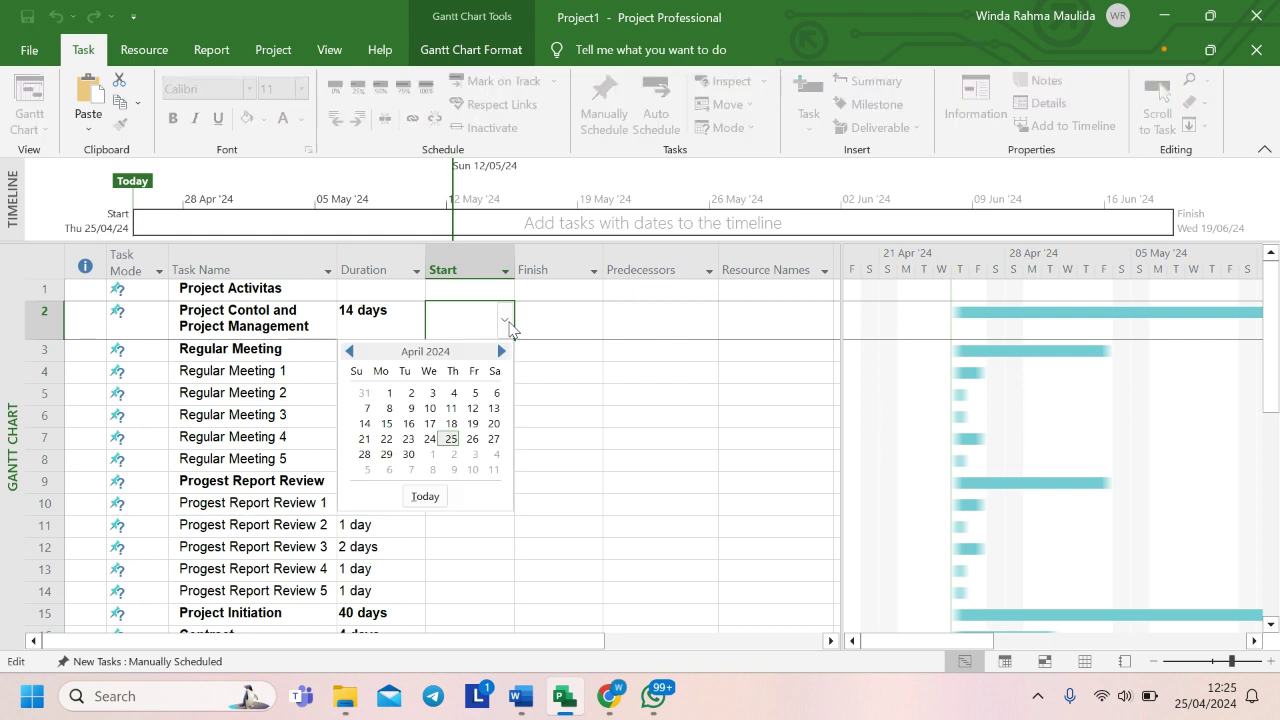
click(410, 440)
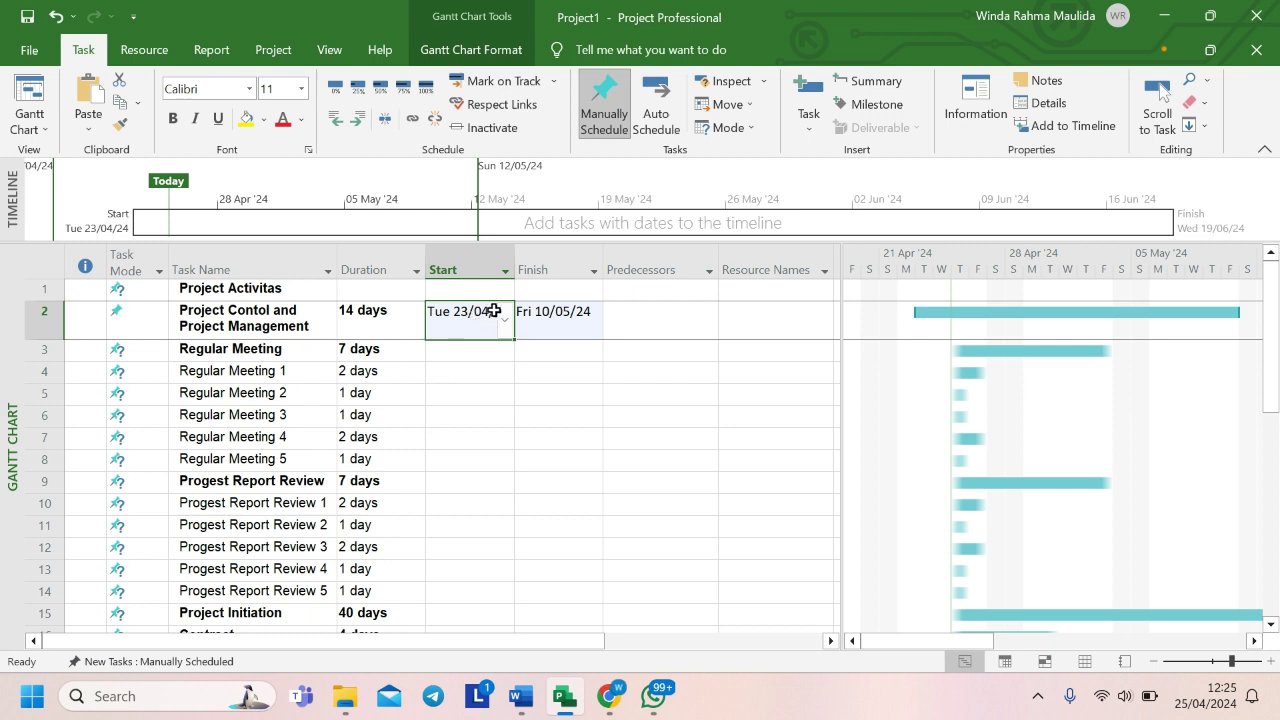
drag(536, 263, 534, 263)
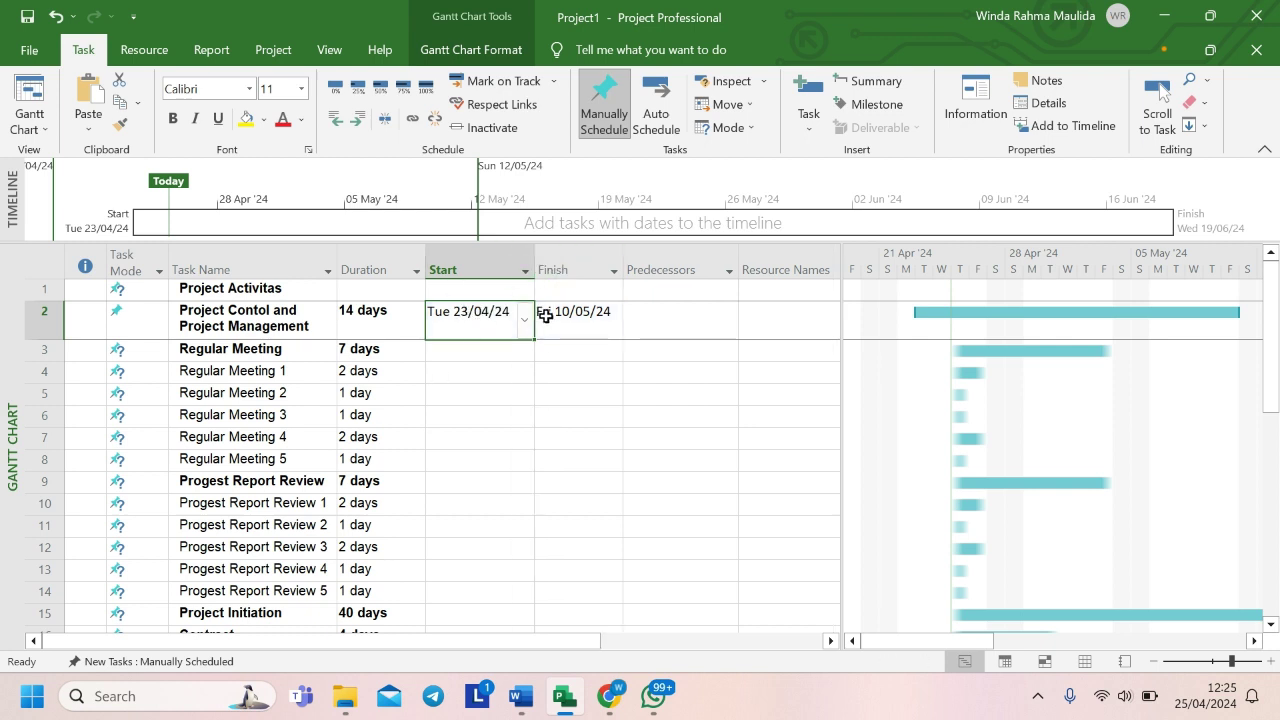
click(546, 316)
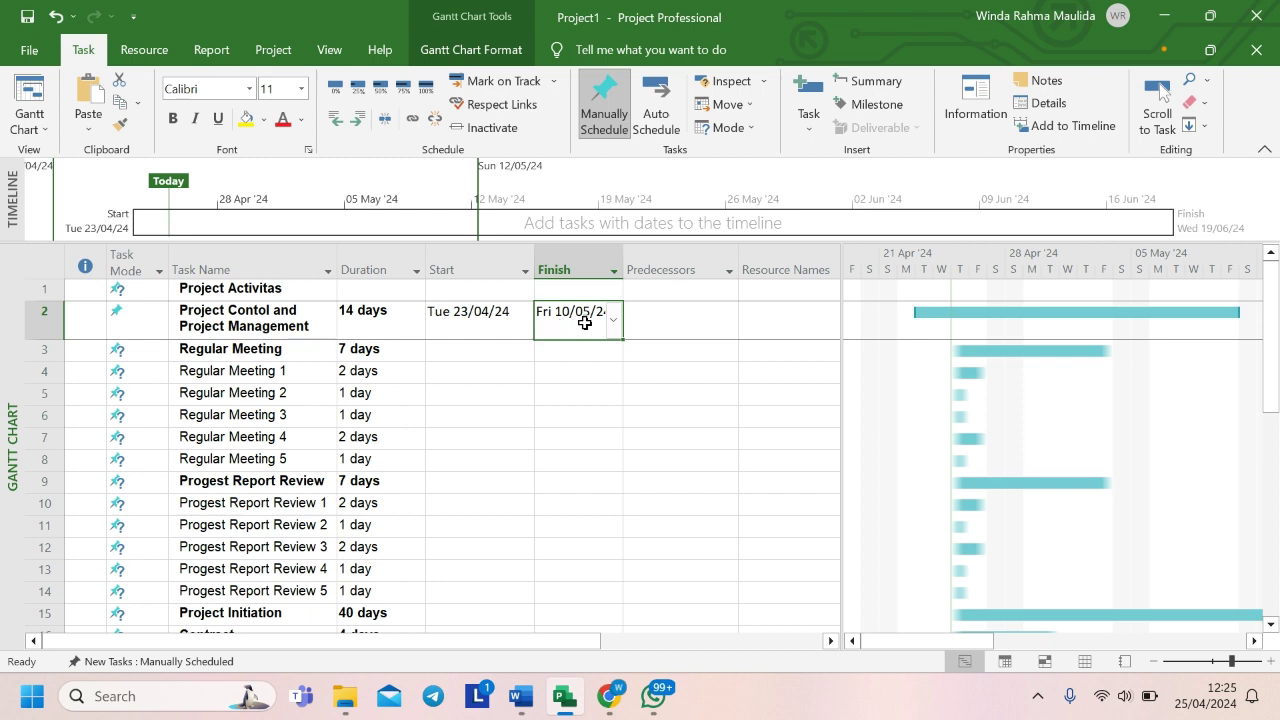
- Set the start date of the Regular Meeting task in row 3 to 13 May 2024
click(473, 349)
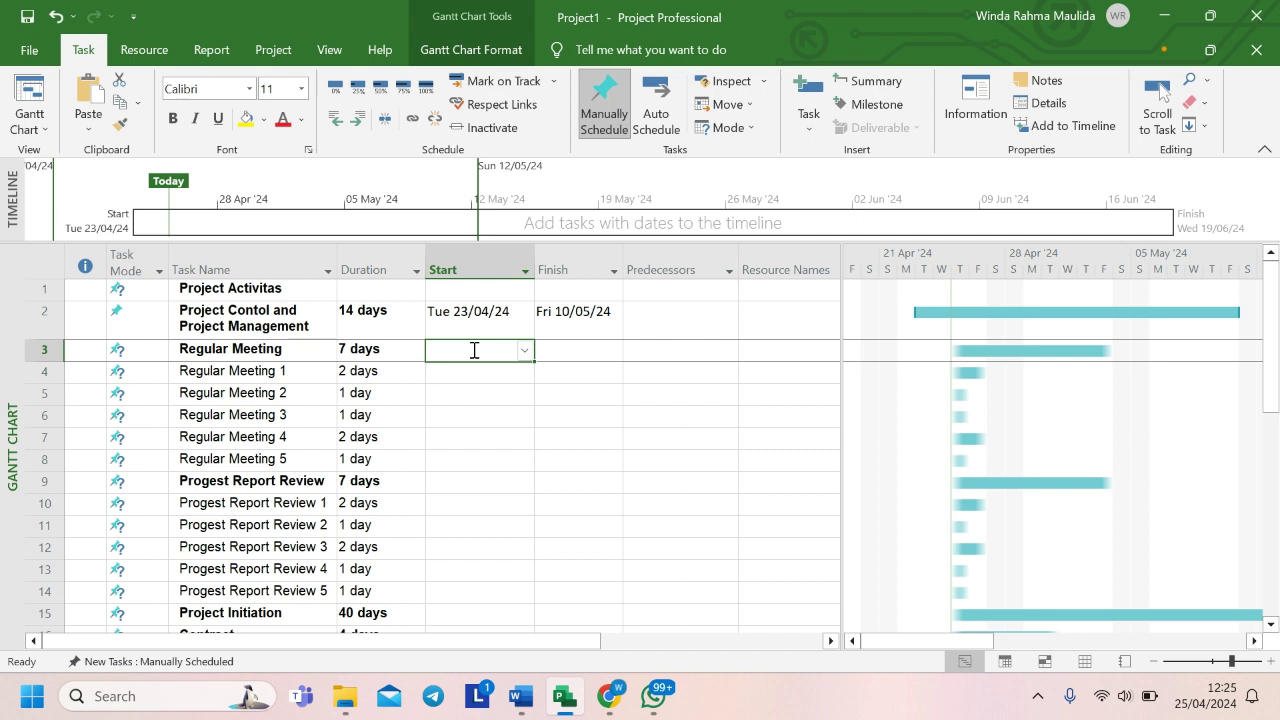
click(524, 350)
click(521, 373)
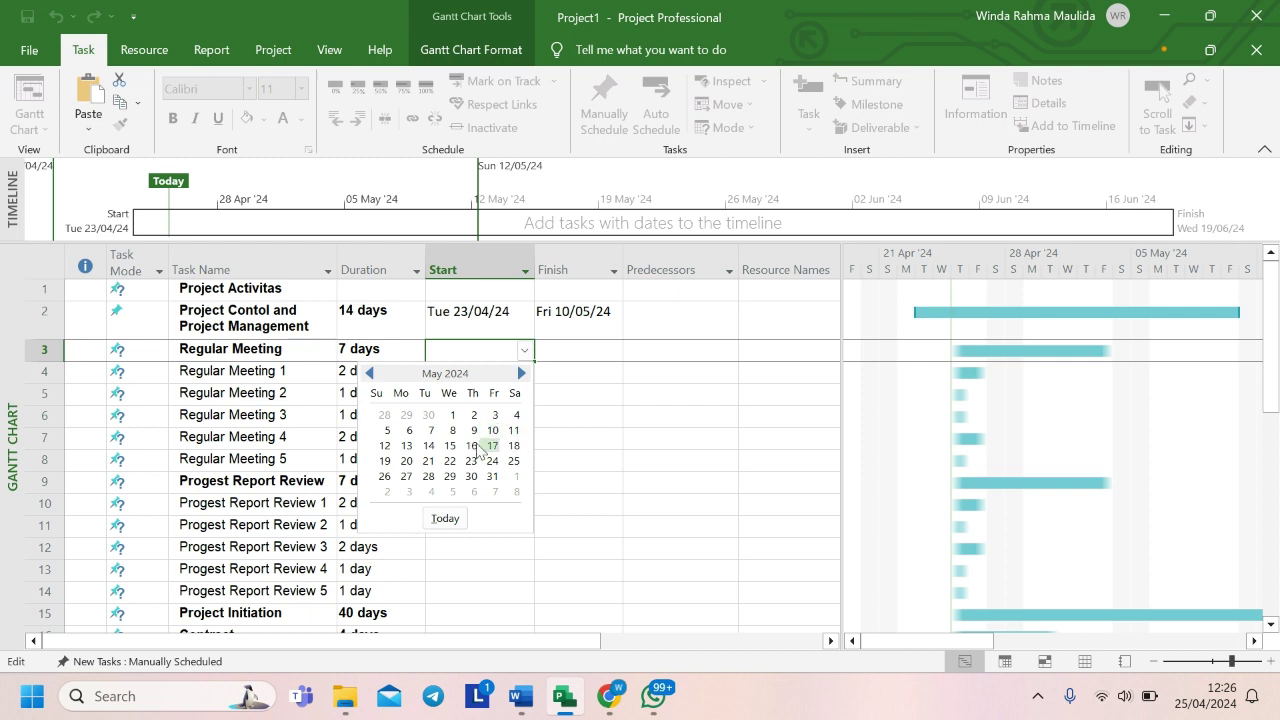
click(406, 446)
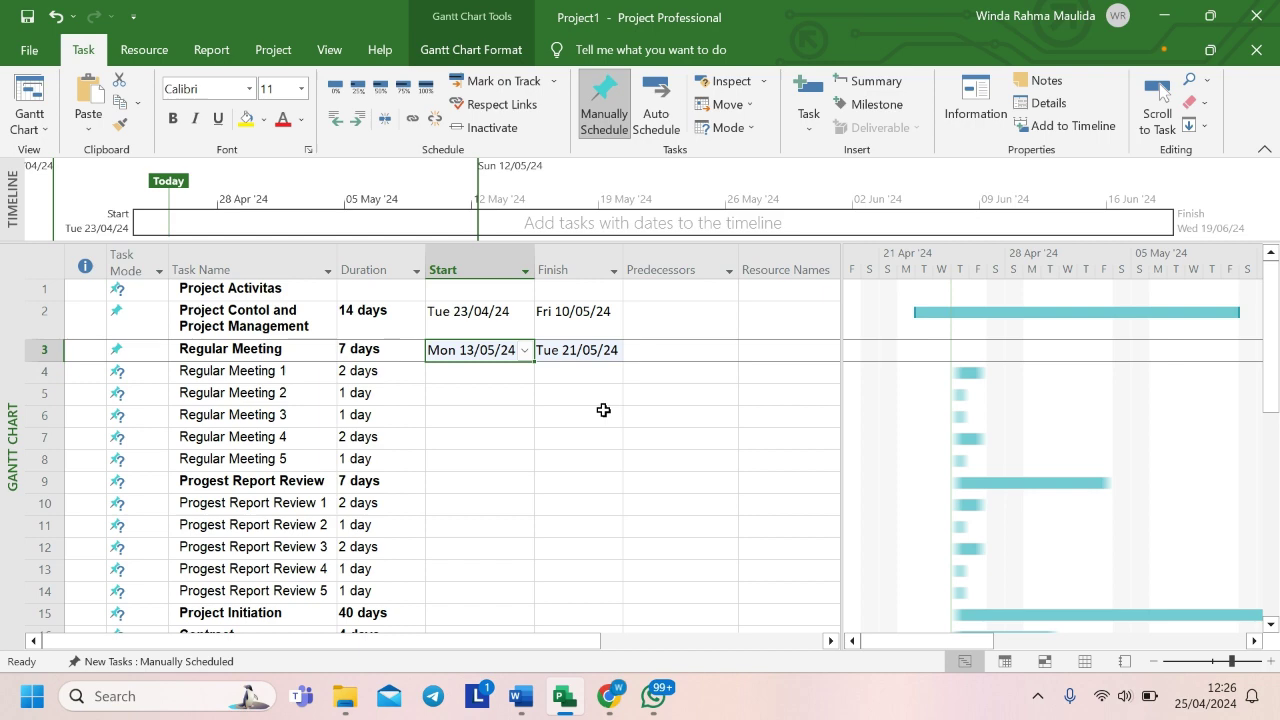
- Review the Start and Finish dates throughout the project's task list
scroll(603, 410, down, 6)
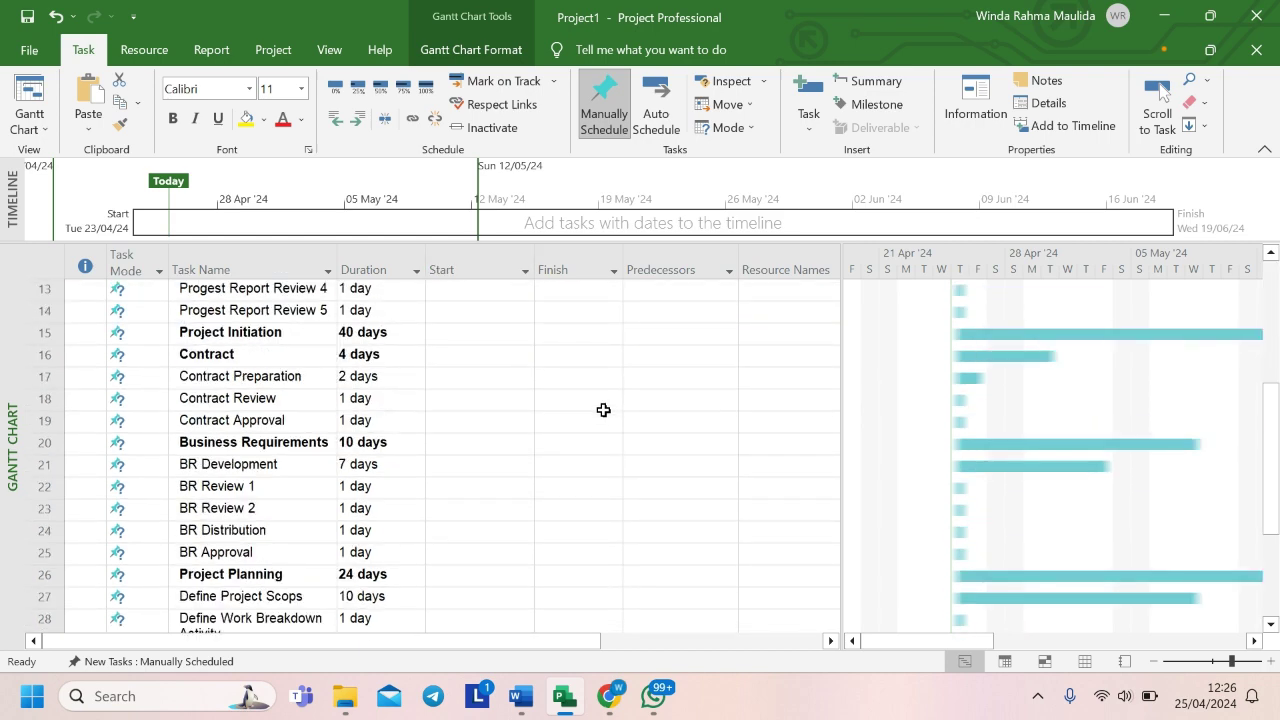
scroll(603, 410, down, 2)
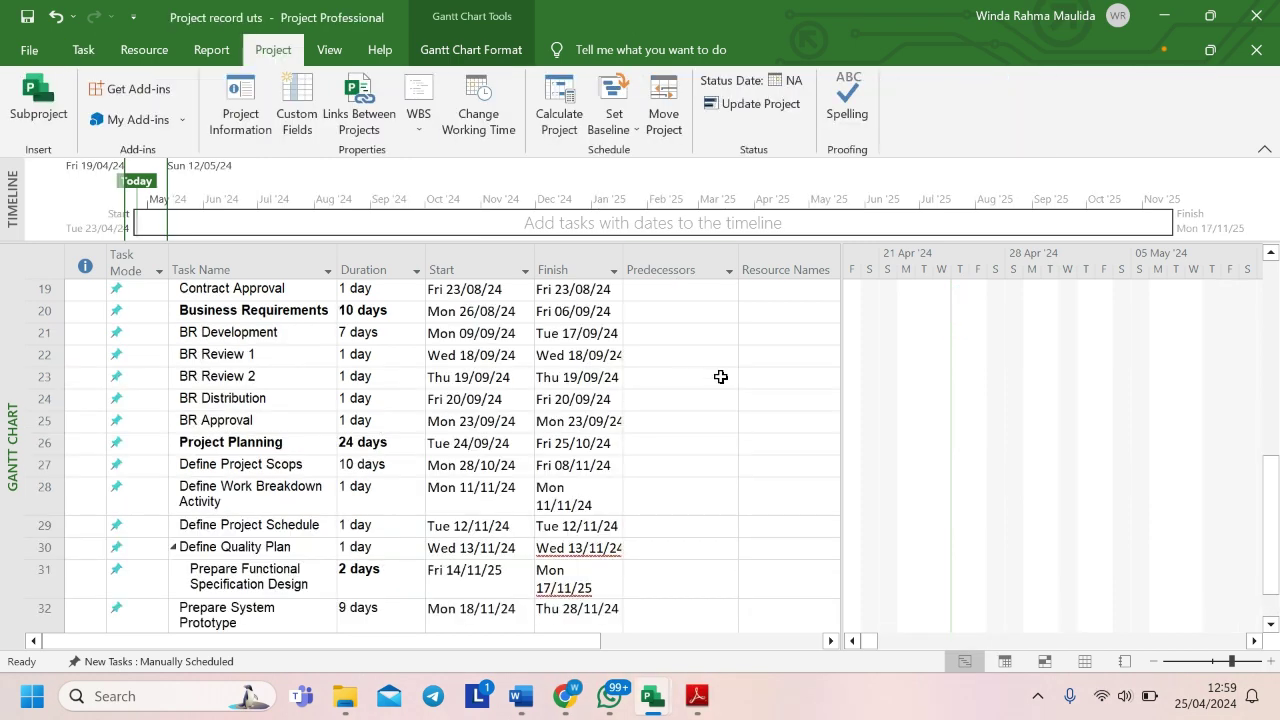
scroll(720, 376, up, 7)
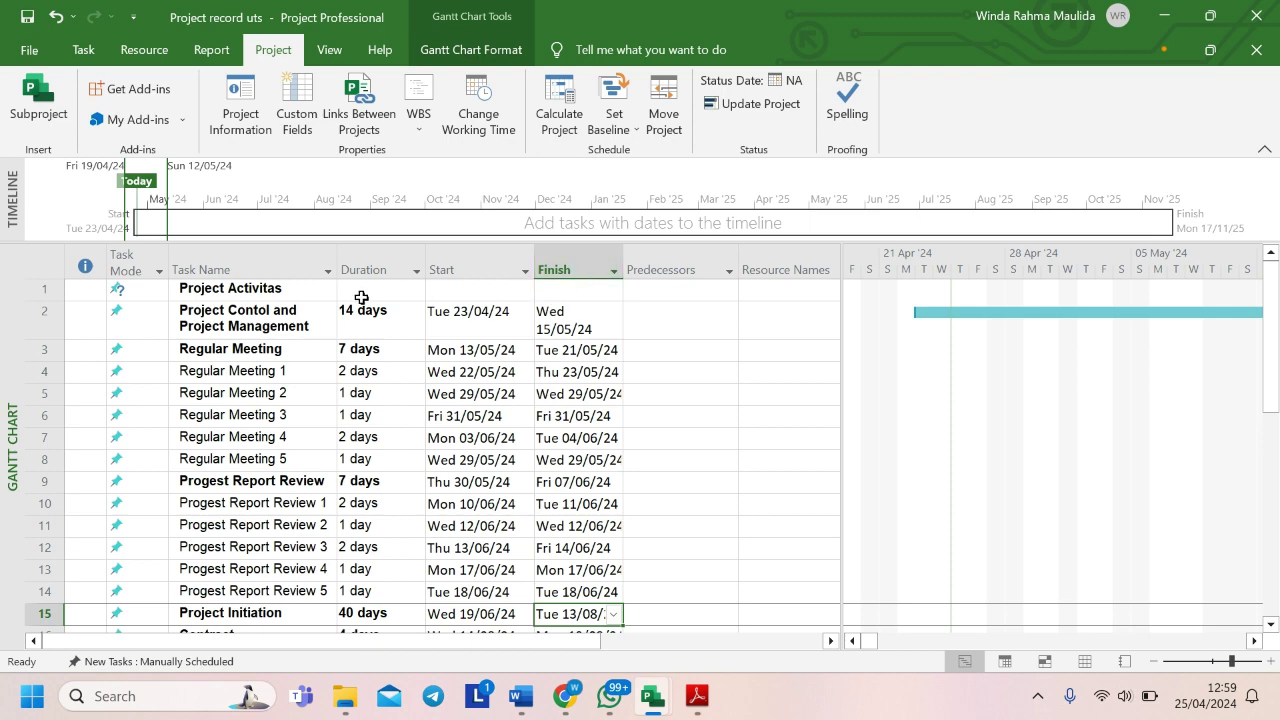
scroll(459, 360, down, 9)
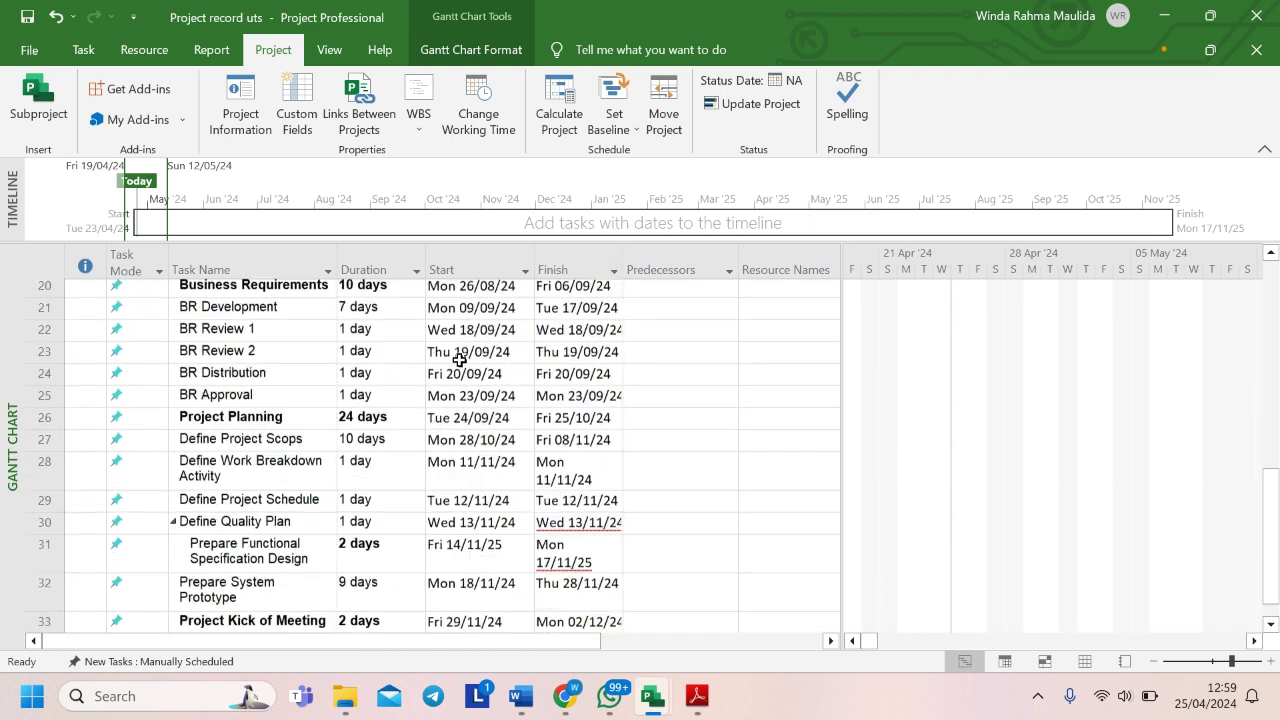
scroll(459, 360, up, 9)
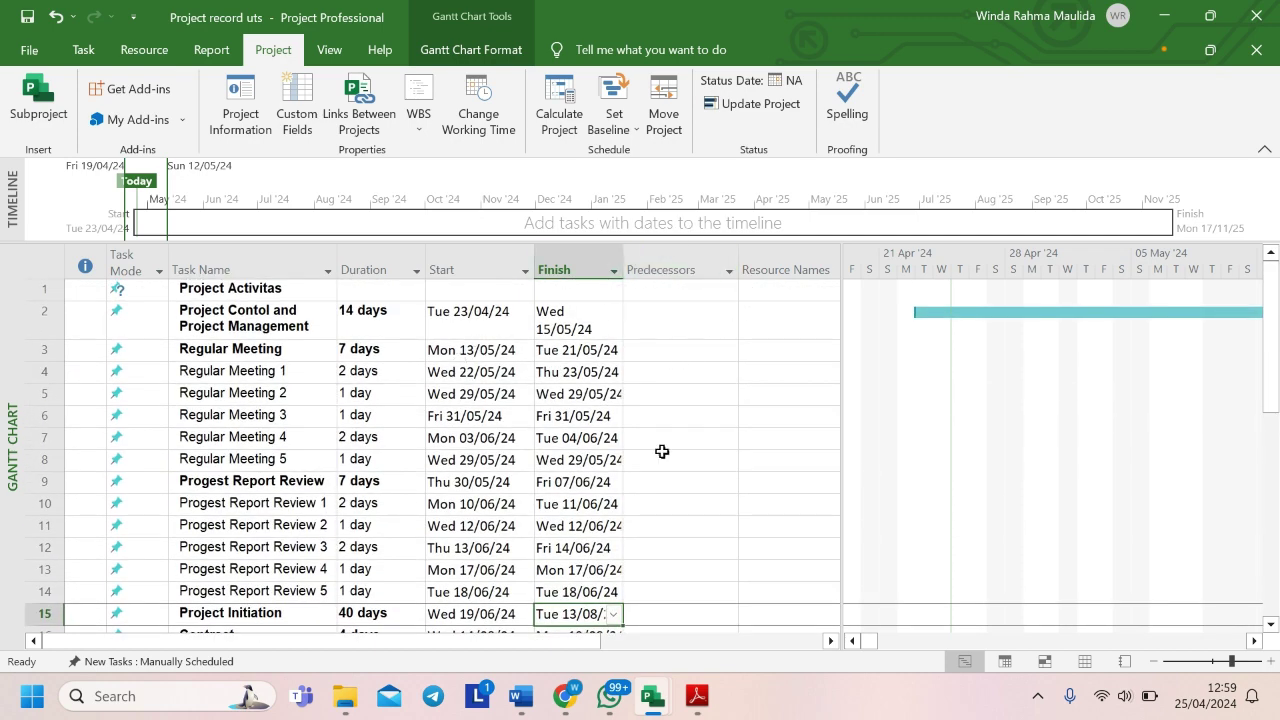
- Switch to the Word exam document and look over the Ketergantungan column of the activity table
mouse_move(534, 703)
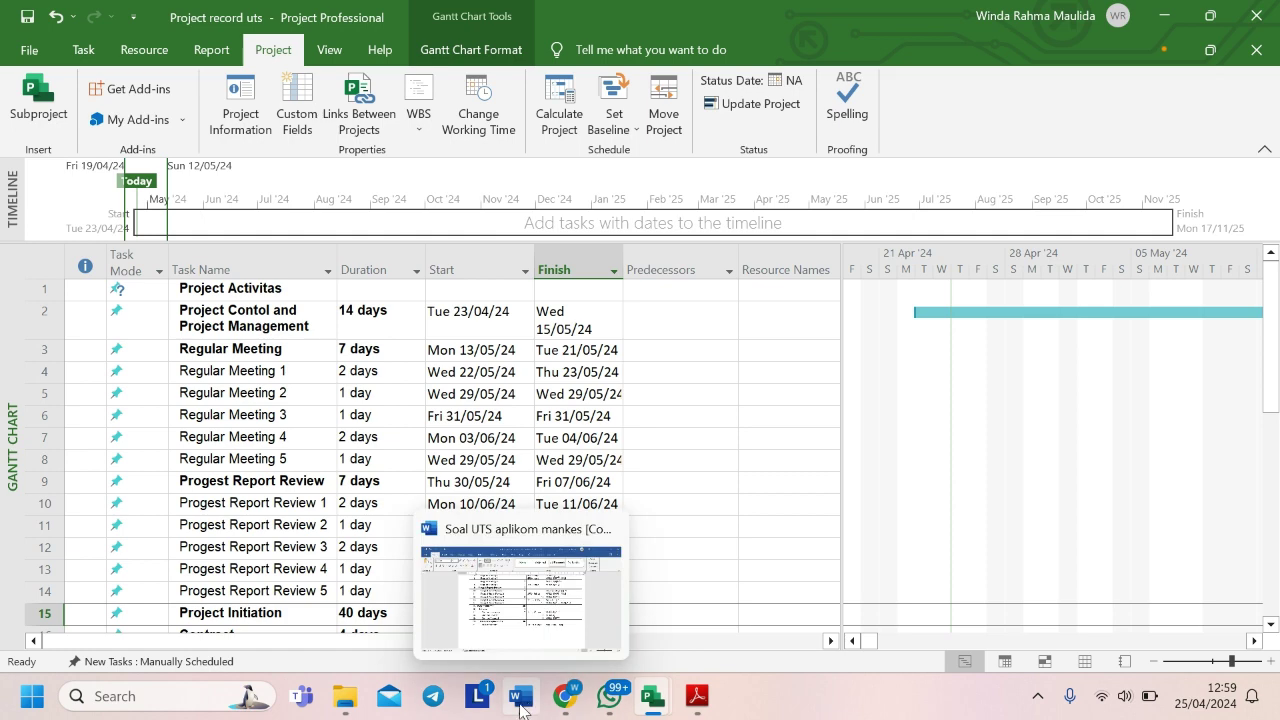
click(540, 615)
scroll(646, 357, up, 6)
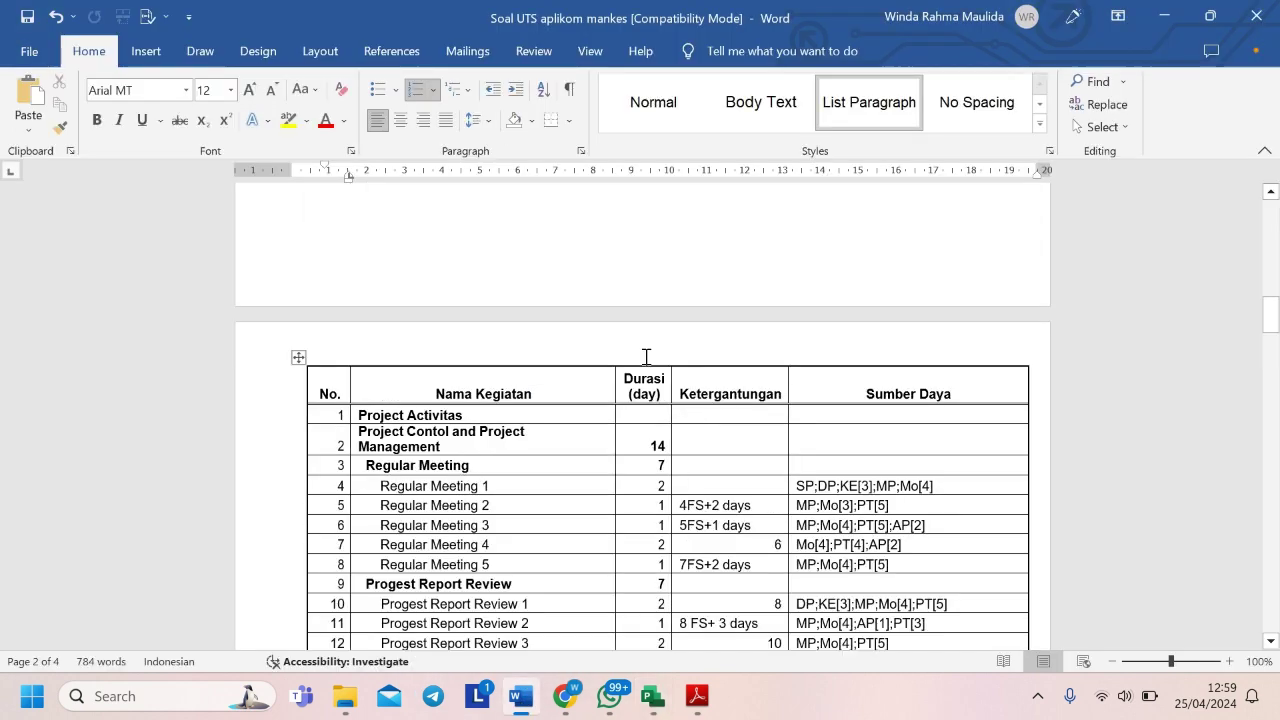
scroll(646, 357, down, 3)
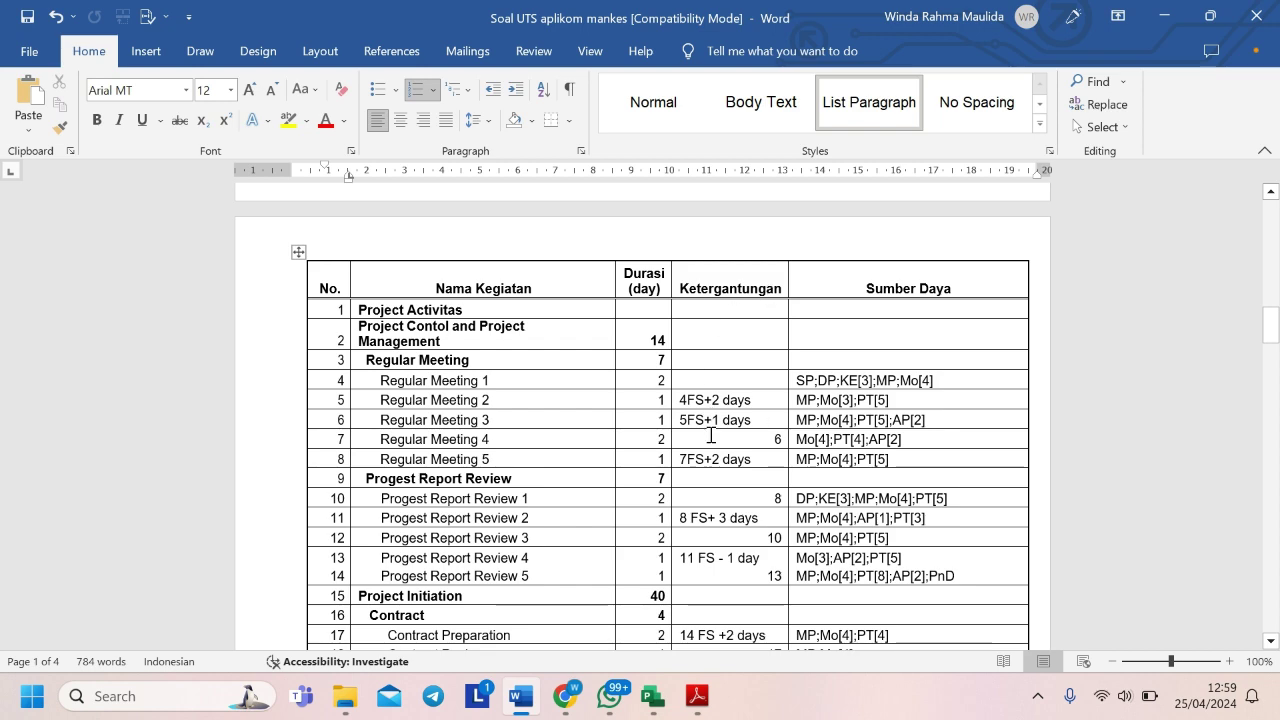
scroll(710, 415, down, 1)
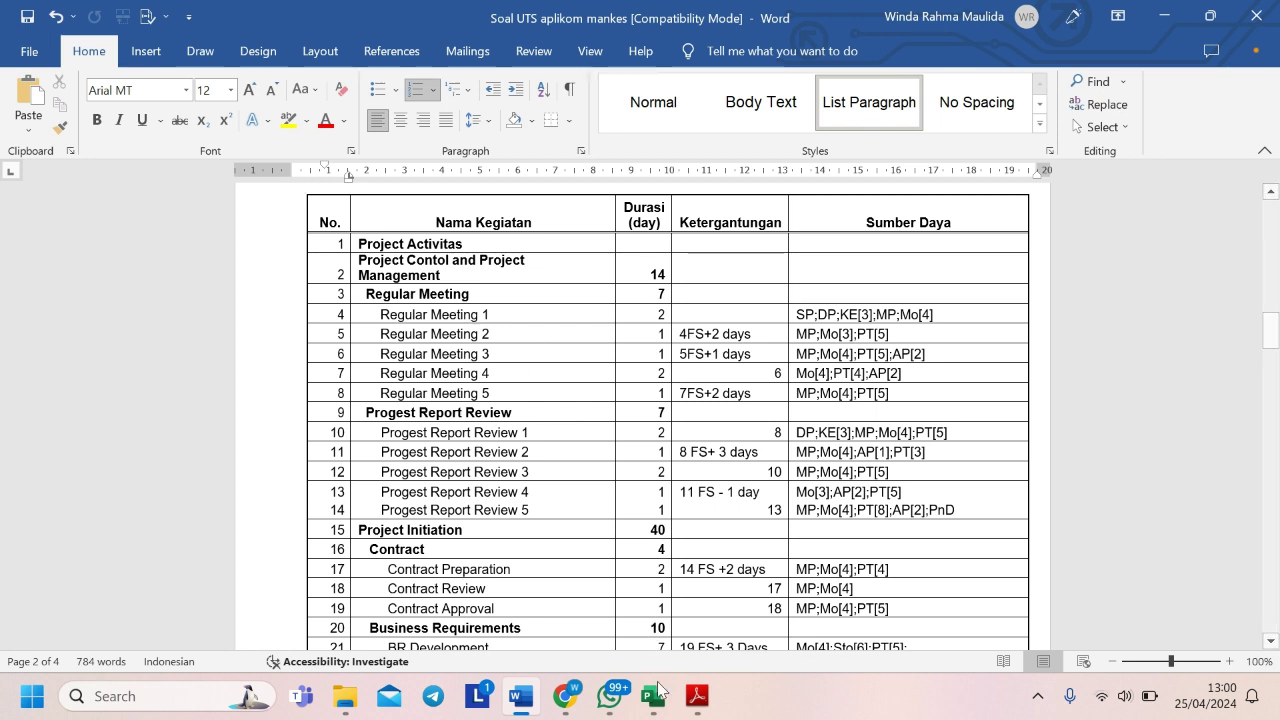
- Return to Microsoft Project and add task ID 4, Regular Meeting 1, as a predecessor in the task information of Regular Meeting 2
mouse_move(652, 696)
click(598, 627)
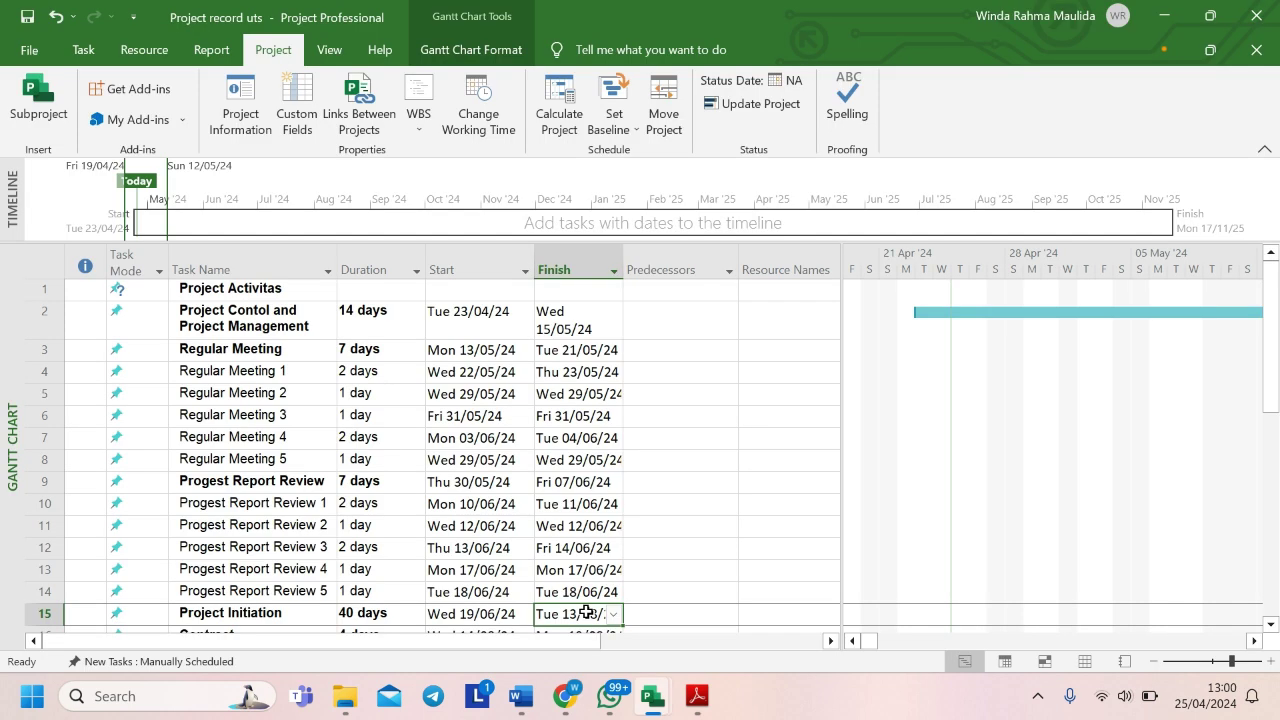
click(679, 398)
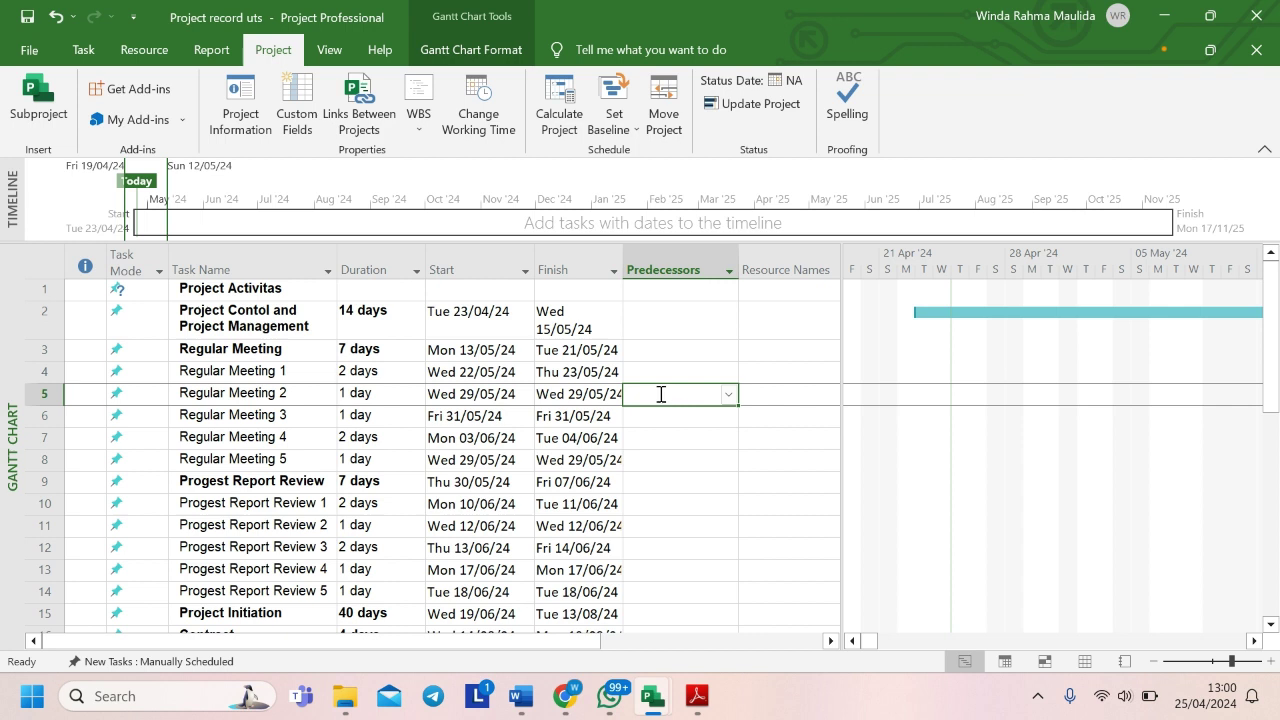
right_click(661, 394)
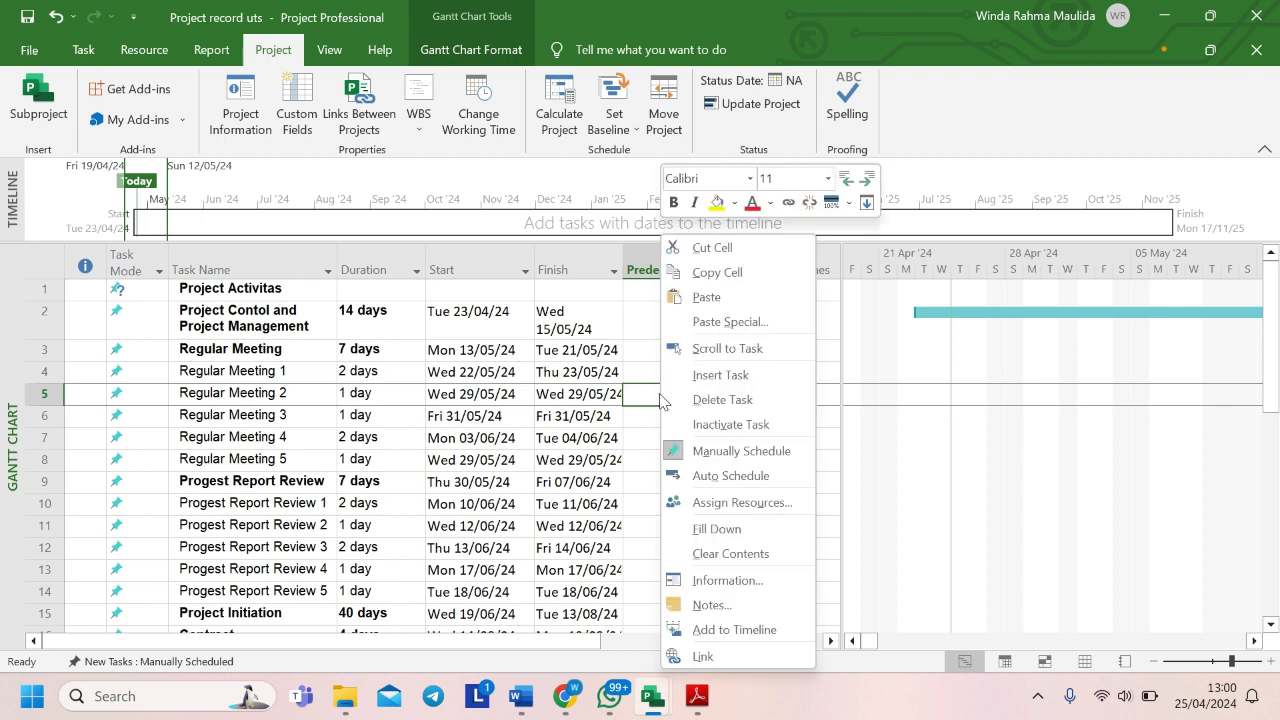
click(712, 582)
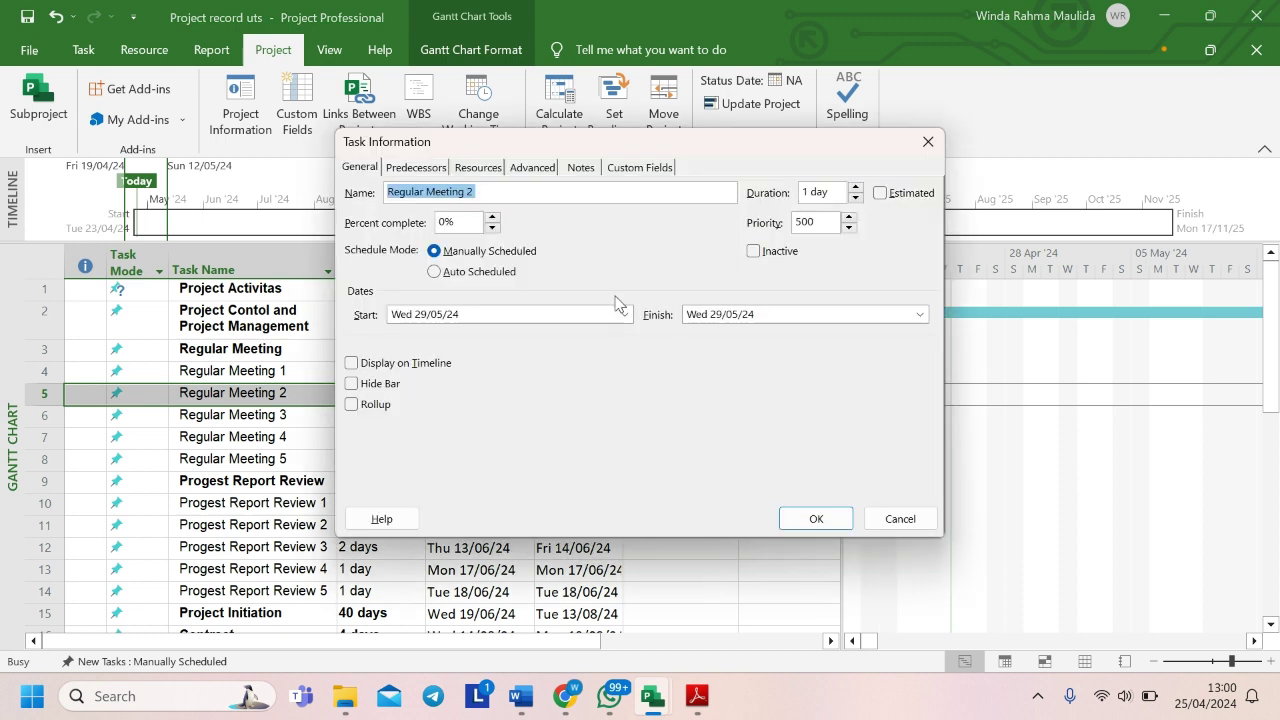
click(417, 168)
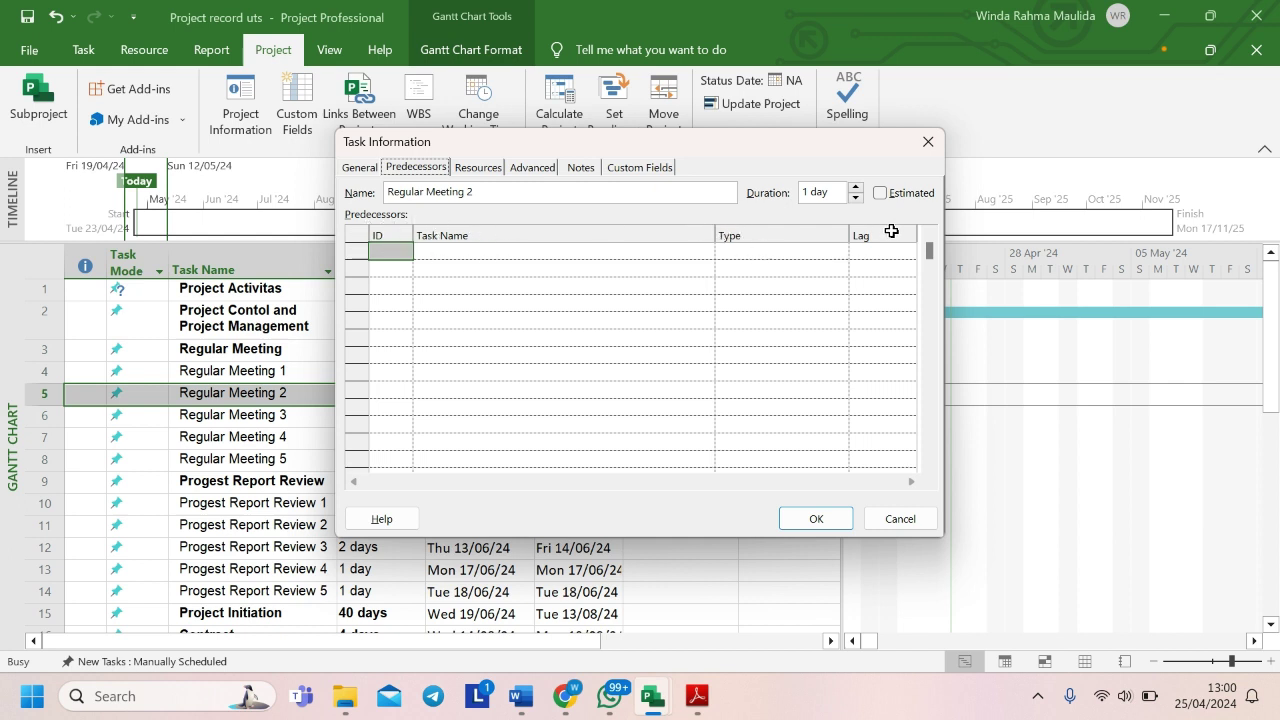
click(389, 254)
click(389, 254)
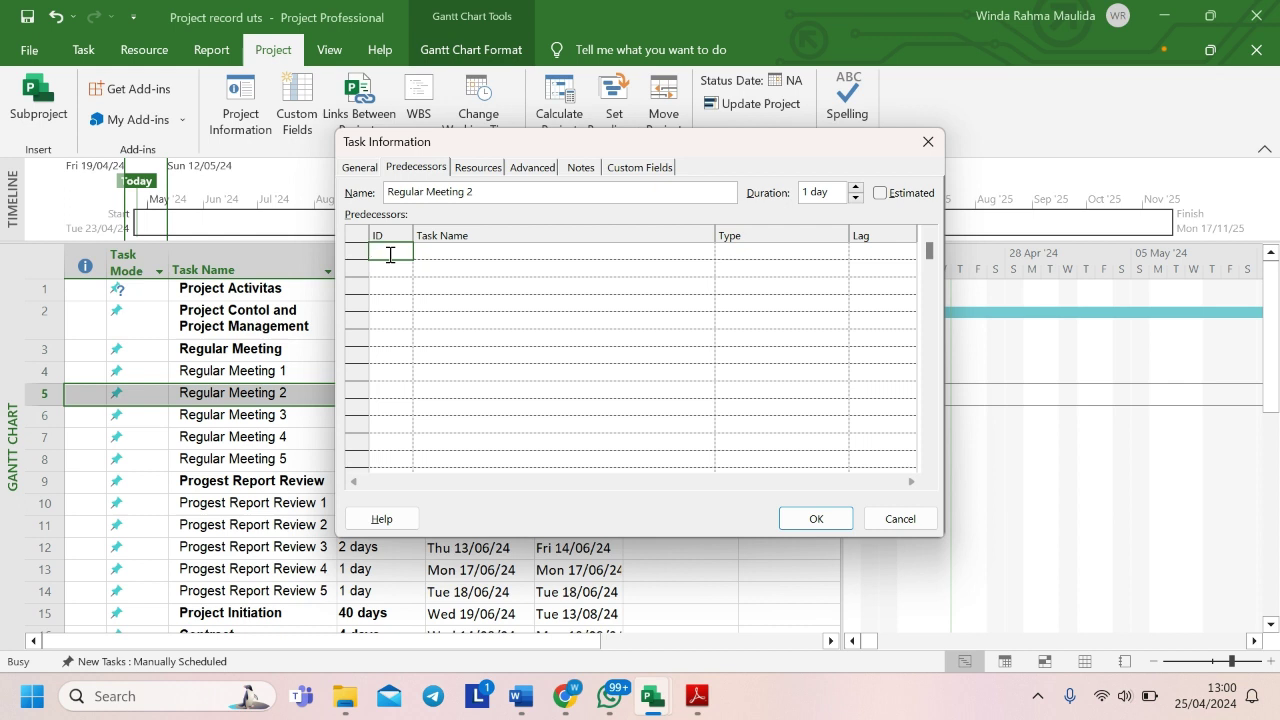
key(Return)
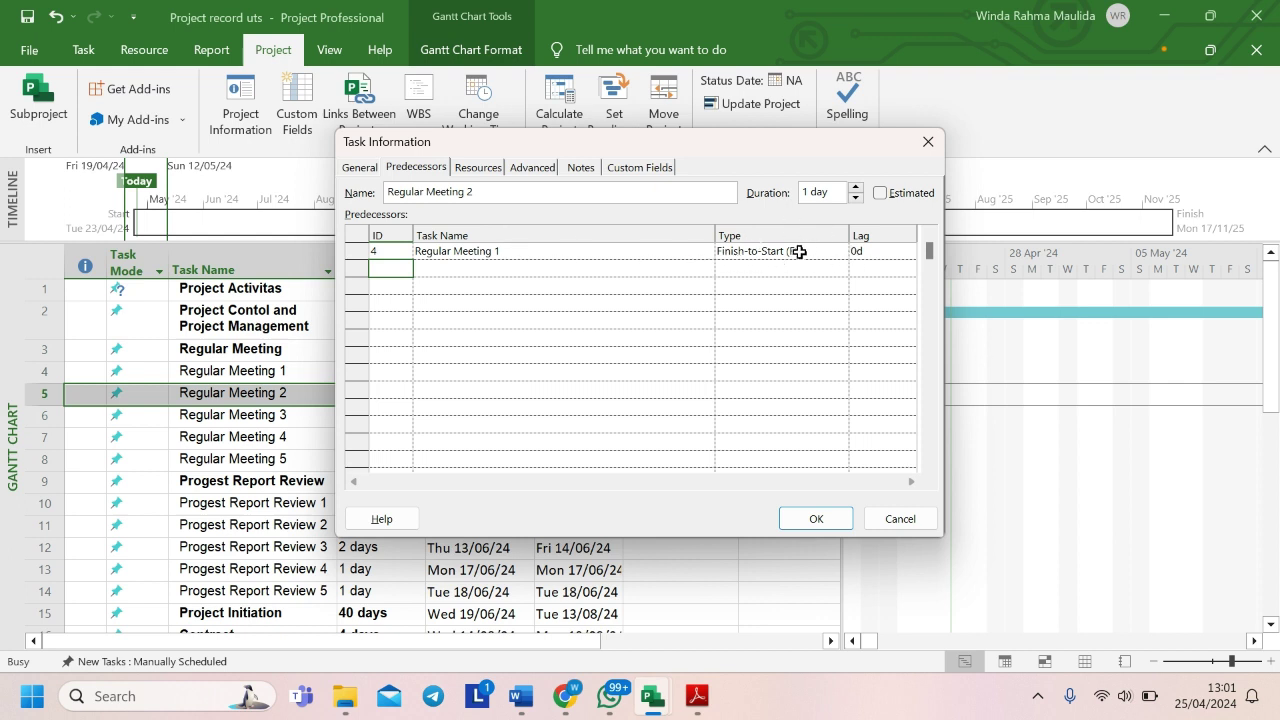
- Give the Regular Meeting 1 predecessor of Regular Meeting 2 a lag of 2 days and apply the change
click(887, 252)
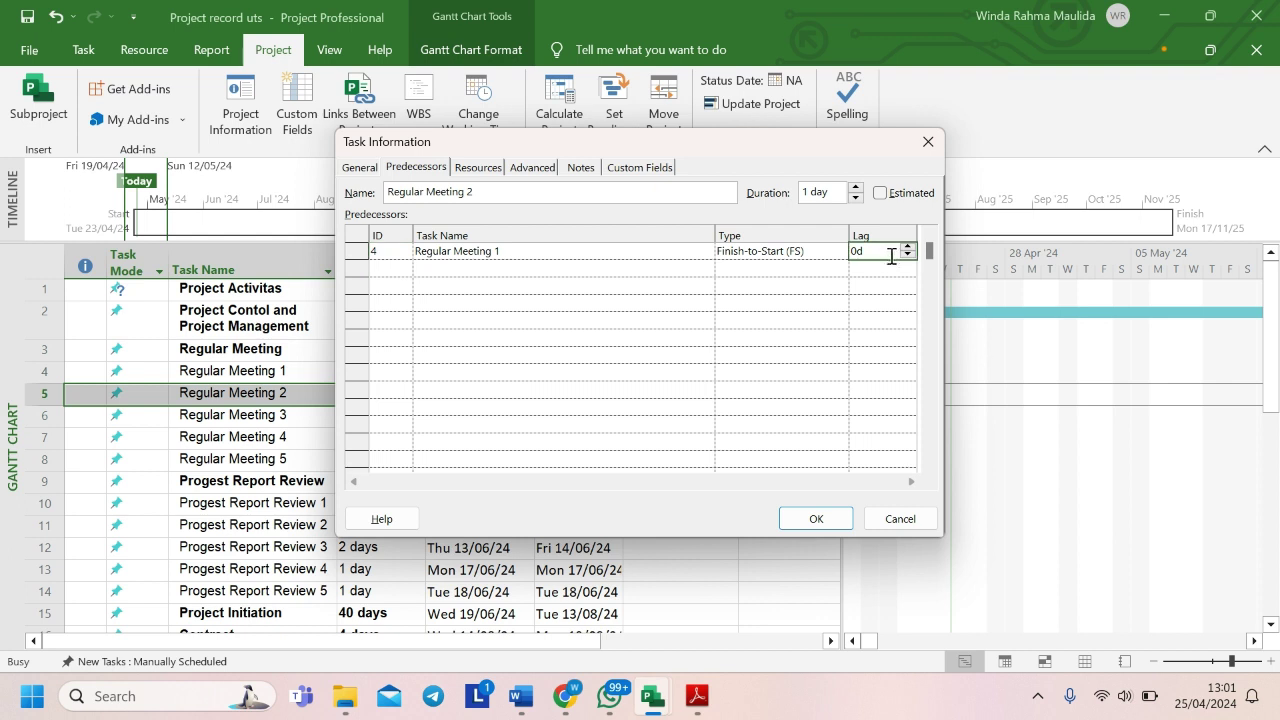
click(907, 248)
click(815, 518)
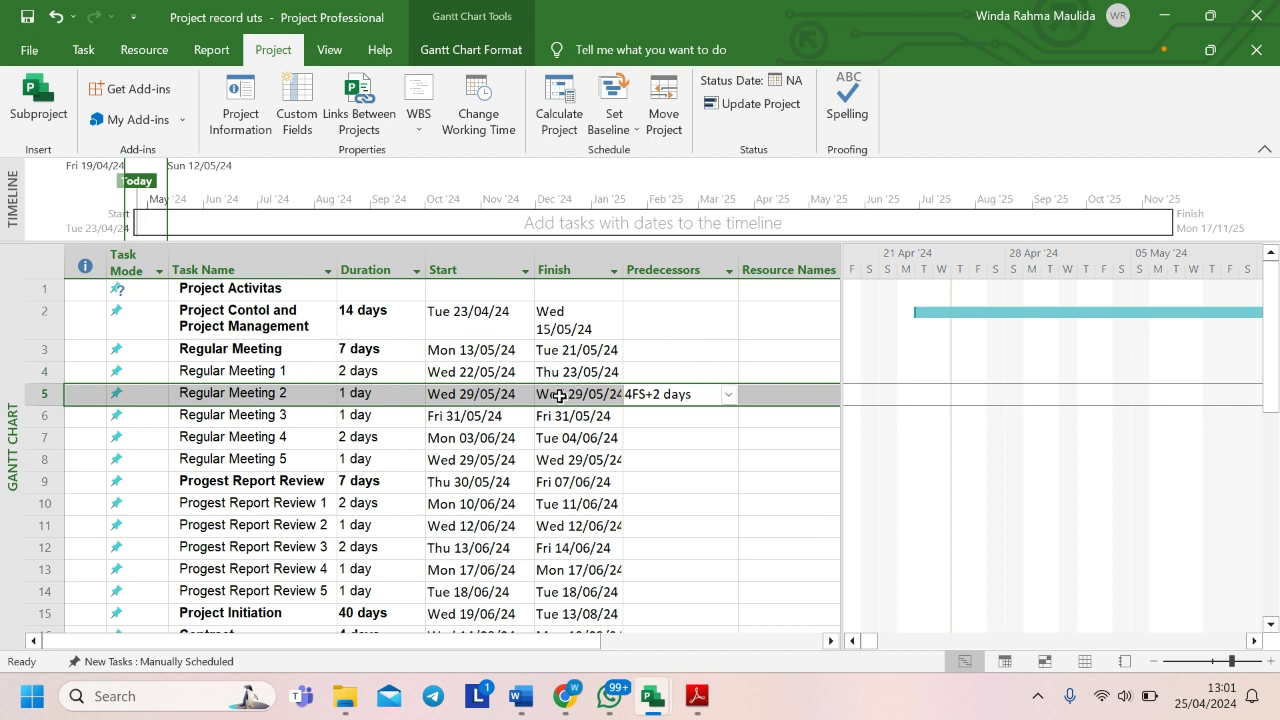
- Add task ID 5, Regular Meeting 2, as a predecessor in the task information of Regular Meeting 3
click(689, 420)
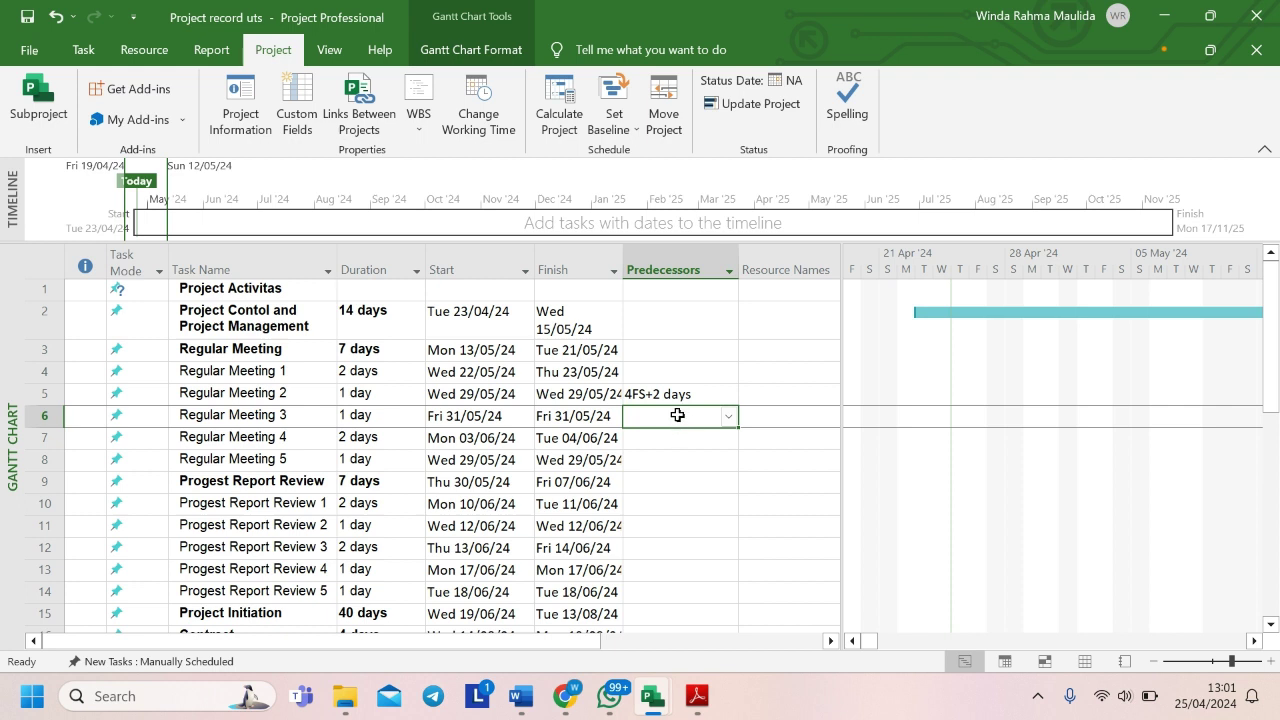
right_click(677, 415)
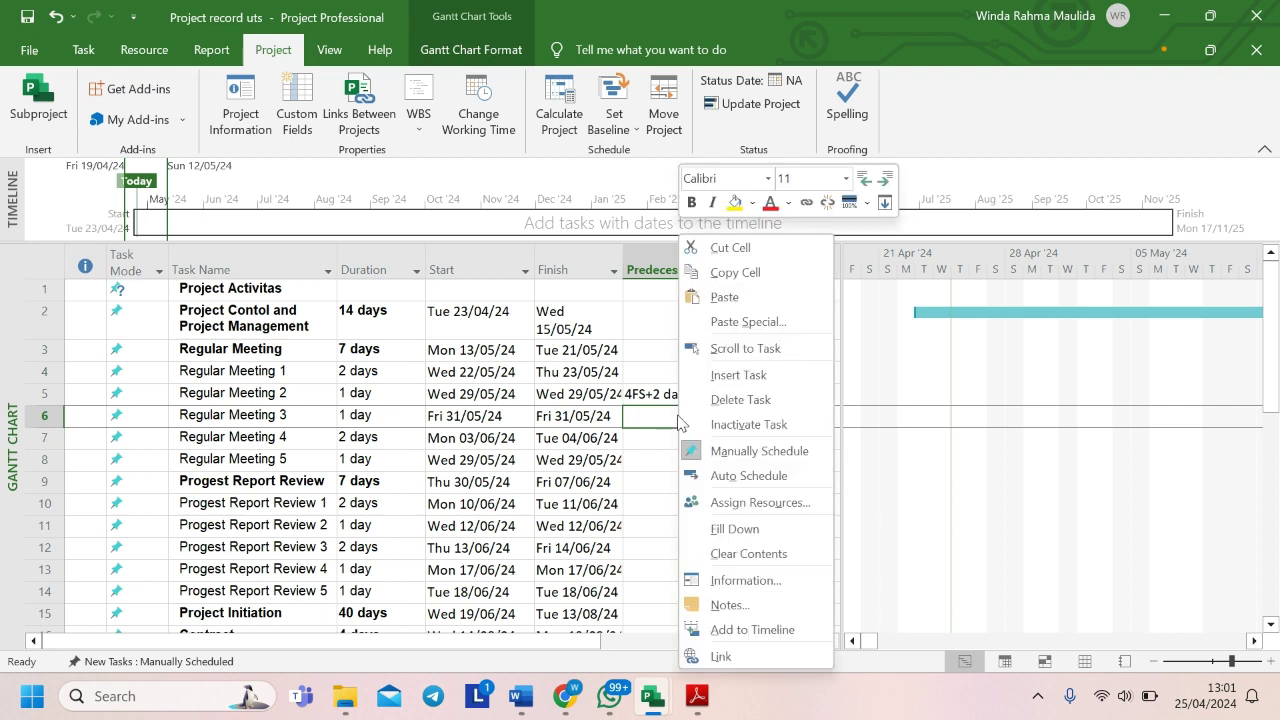
click(740, 581)
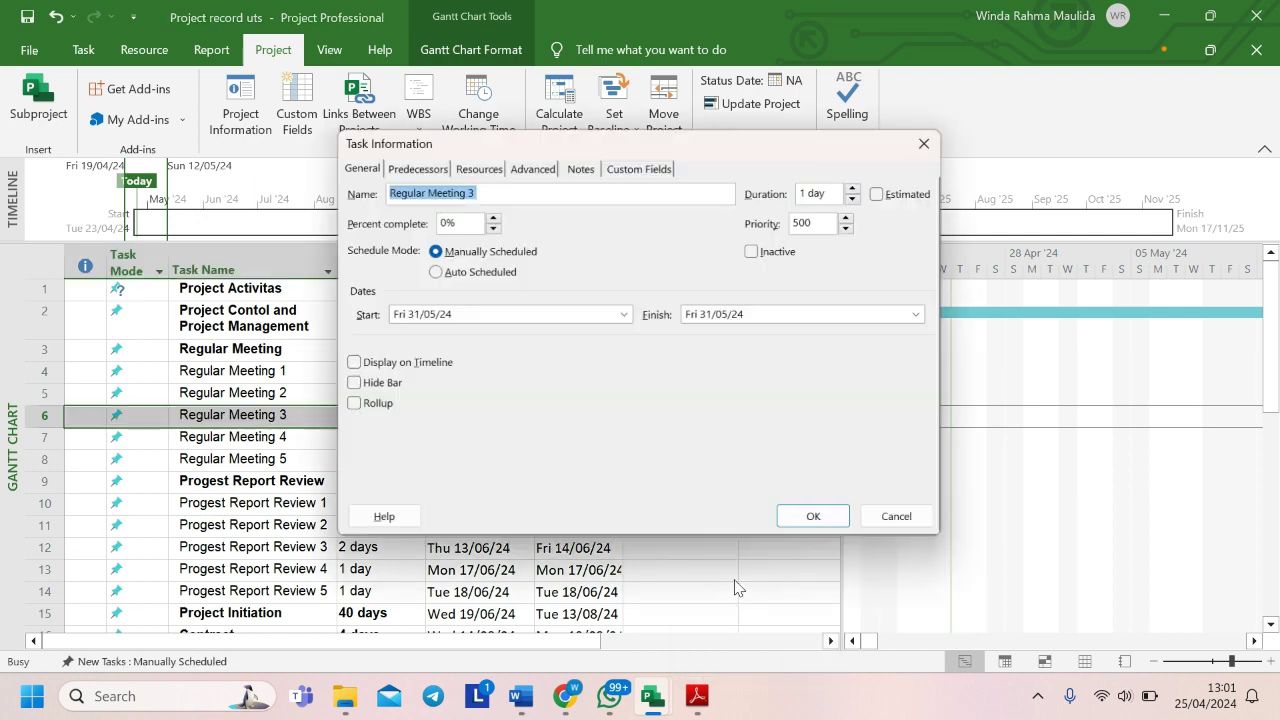
click(420, 166)
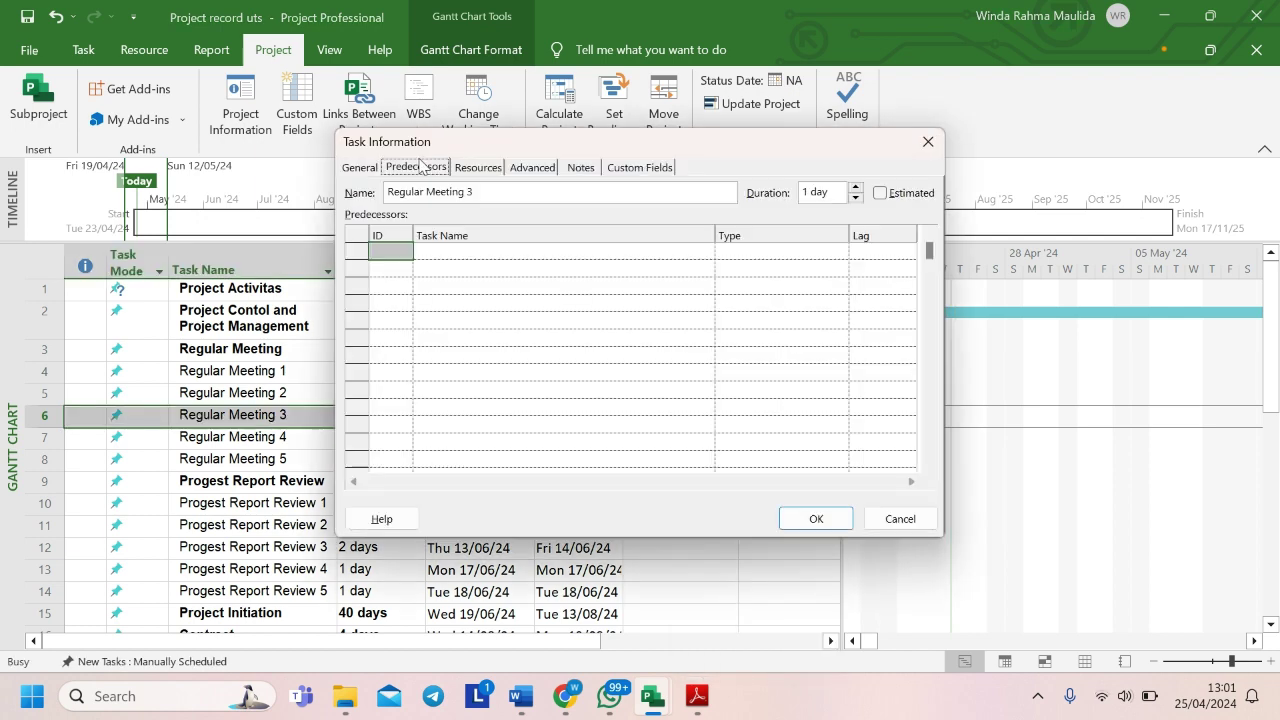
click(392, 252)
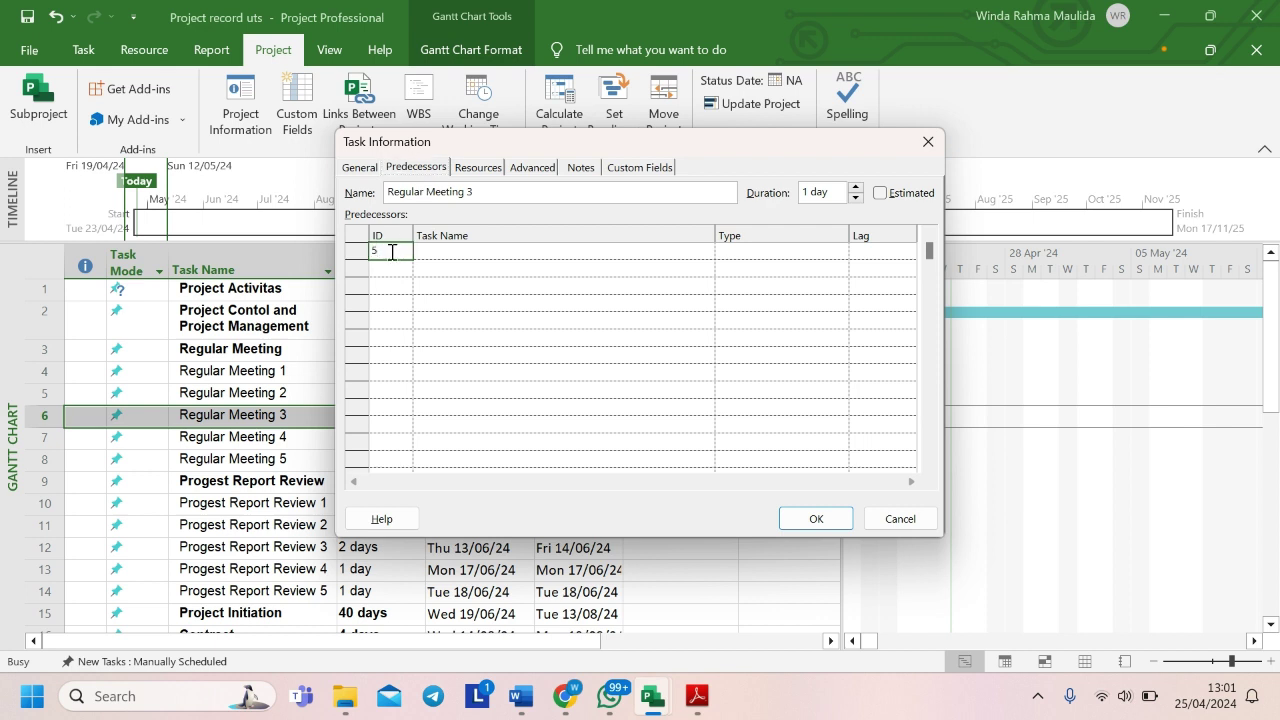
text(5)
key(Return)
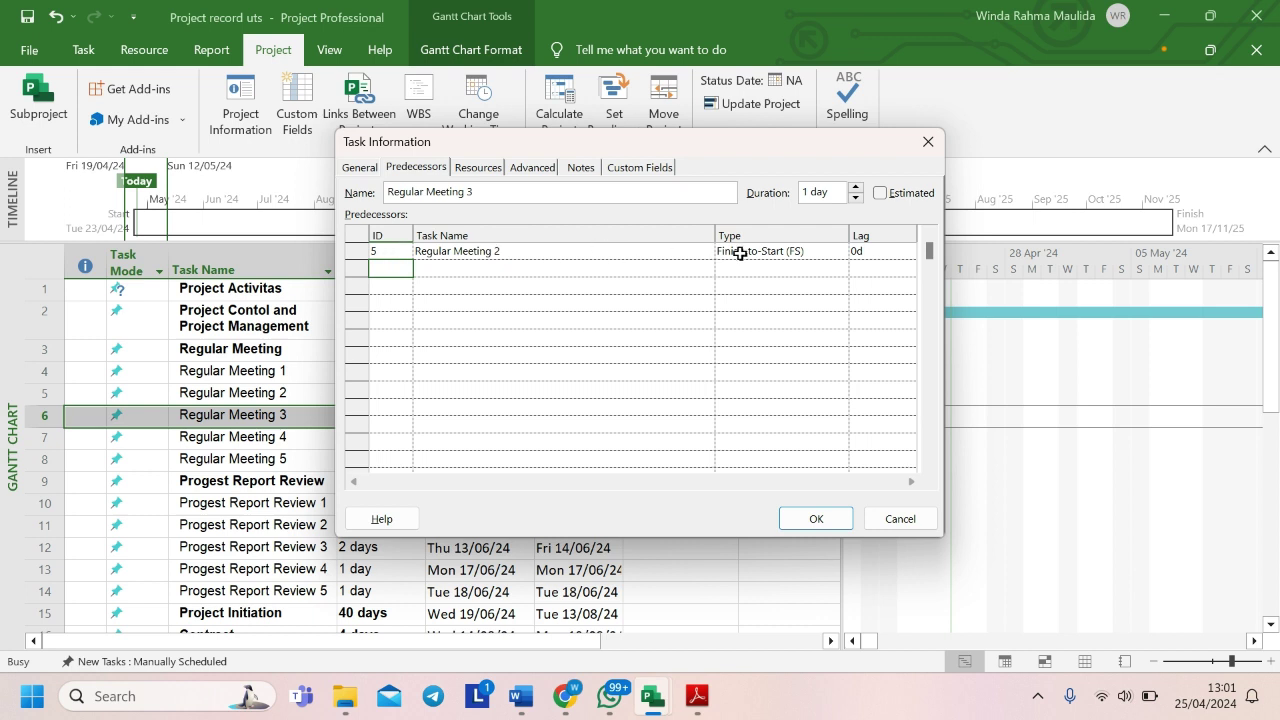
- Give the Regular Meeting 2 predecessor of Regular Meeting 3 a lag of 1 day and apply the change
click(896, 252)
click(908, 248)
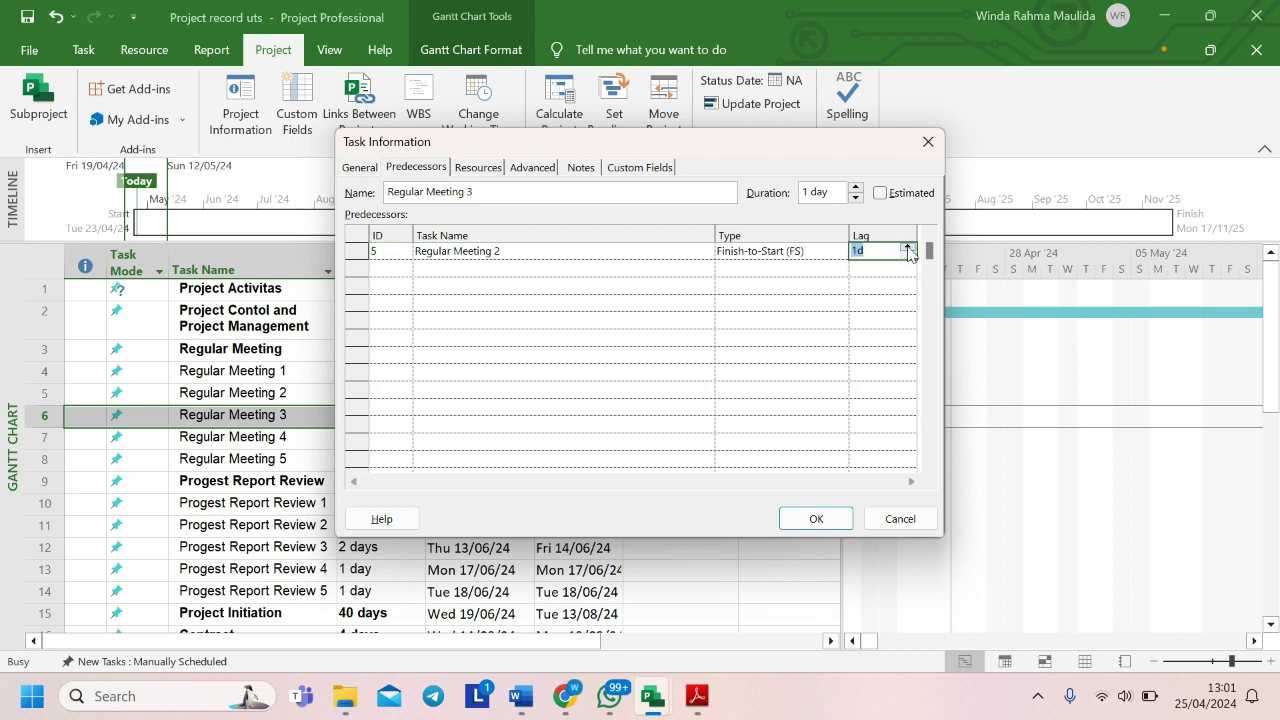
click(814, 518)
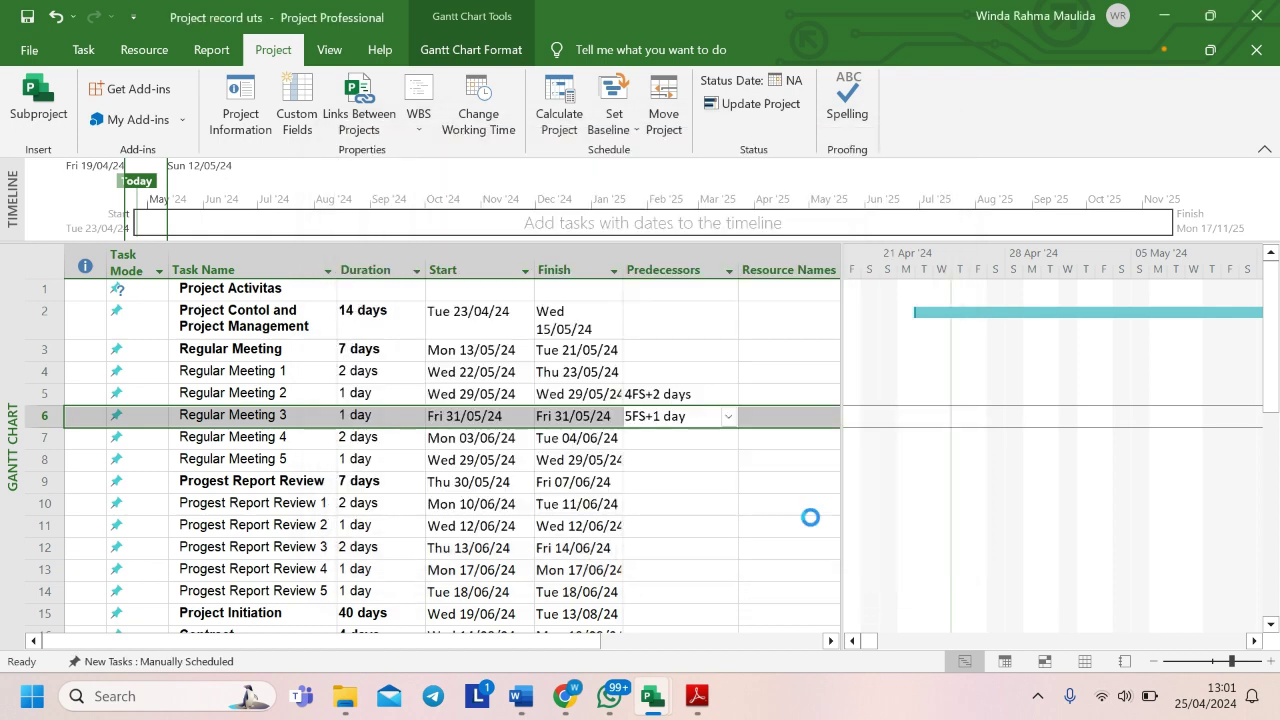
- Check the Ketergantungan entry for Regular Meeting 4 in the Word exam document and return to the Project record uts file in Microsoft Project
mouse_move(521, 694)
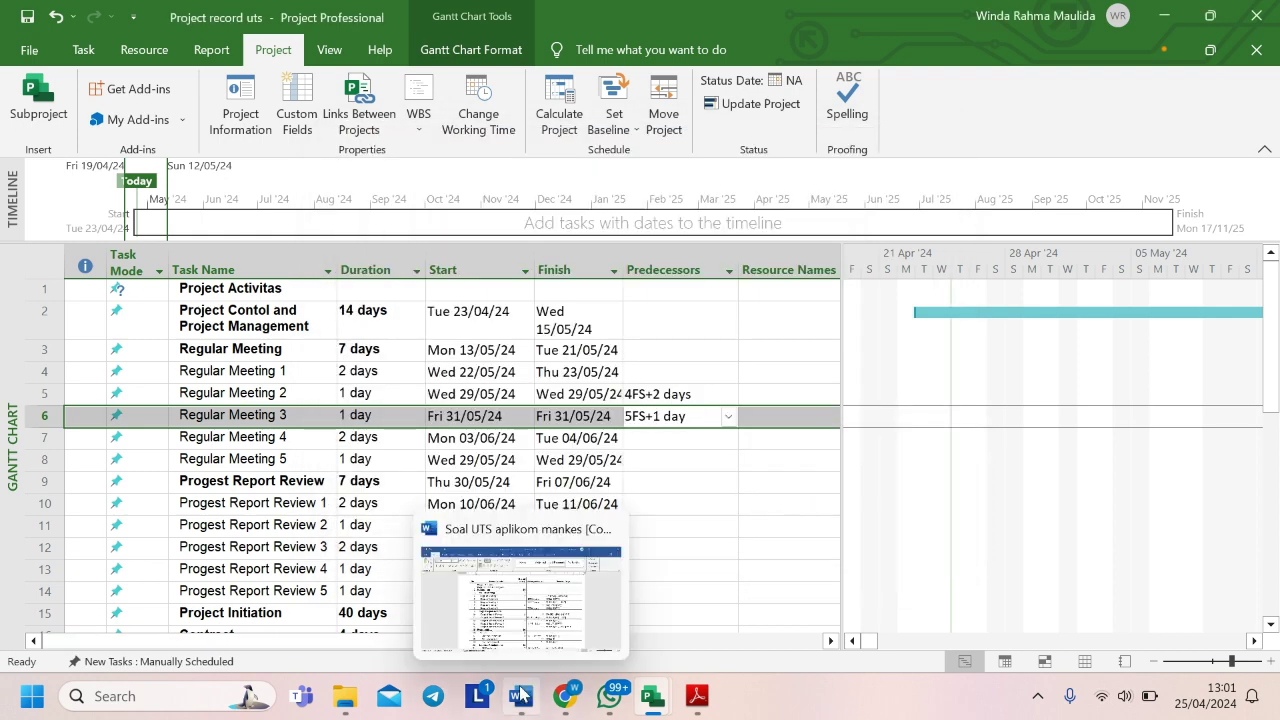
click(516, 641)
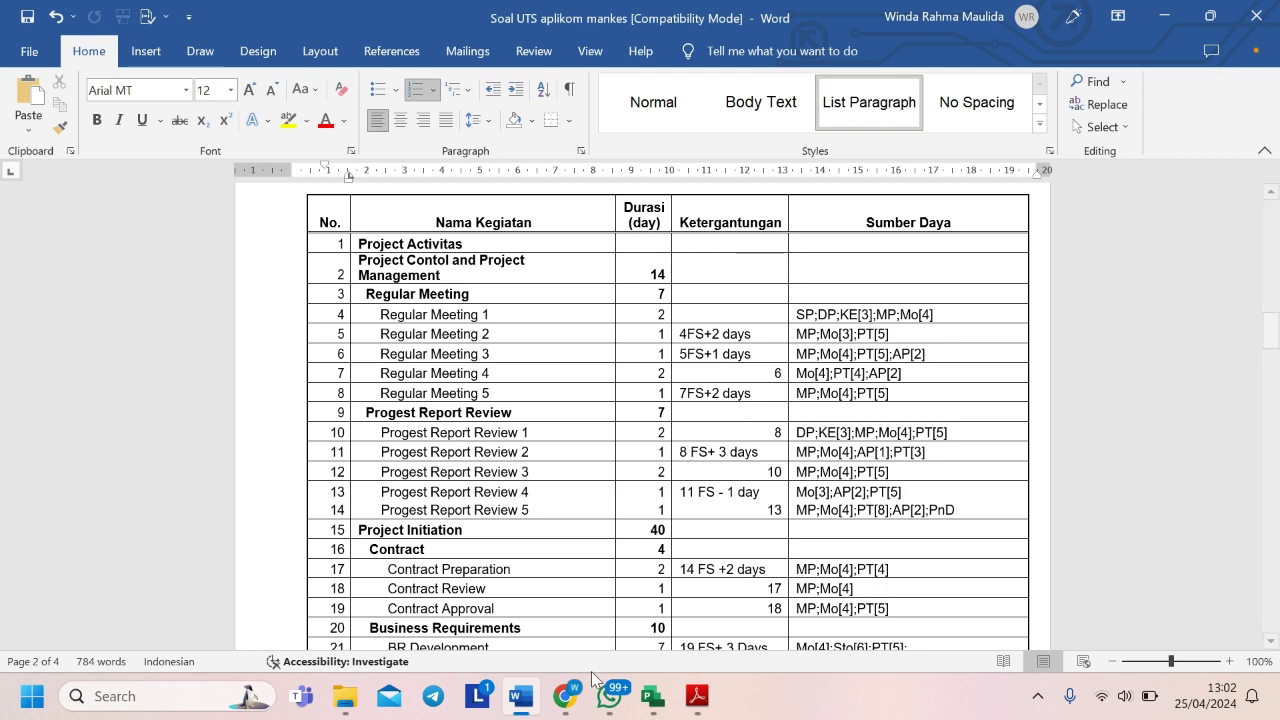
mouse_move(652, 696)
click(610, 607)
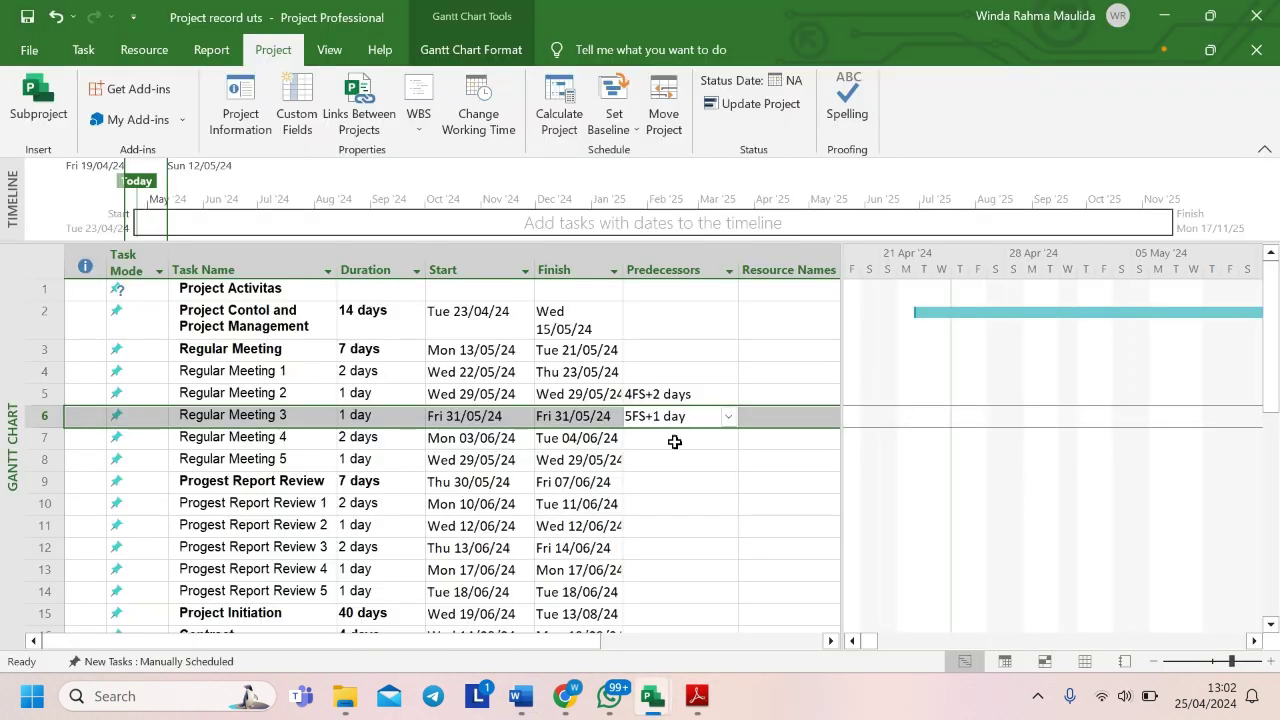
- Add task ID 6, Regular Meeting 3, as a predecessor of Regular Meeting 4 without lag and apply the change
click(675, 442)
right_click(675, 442)
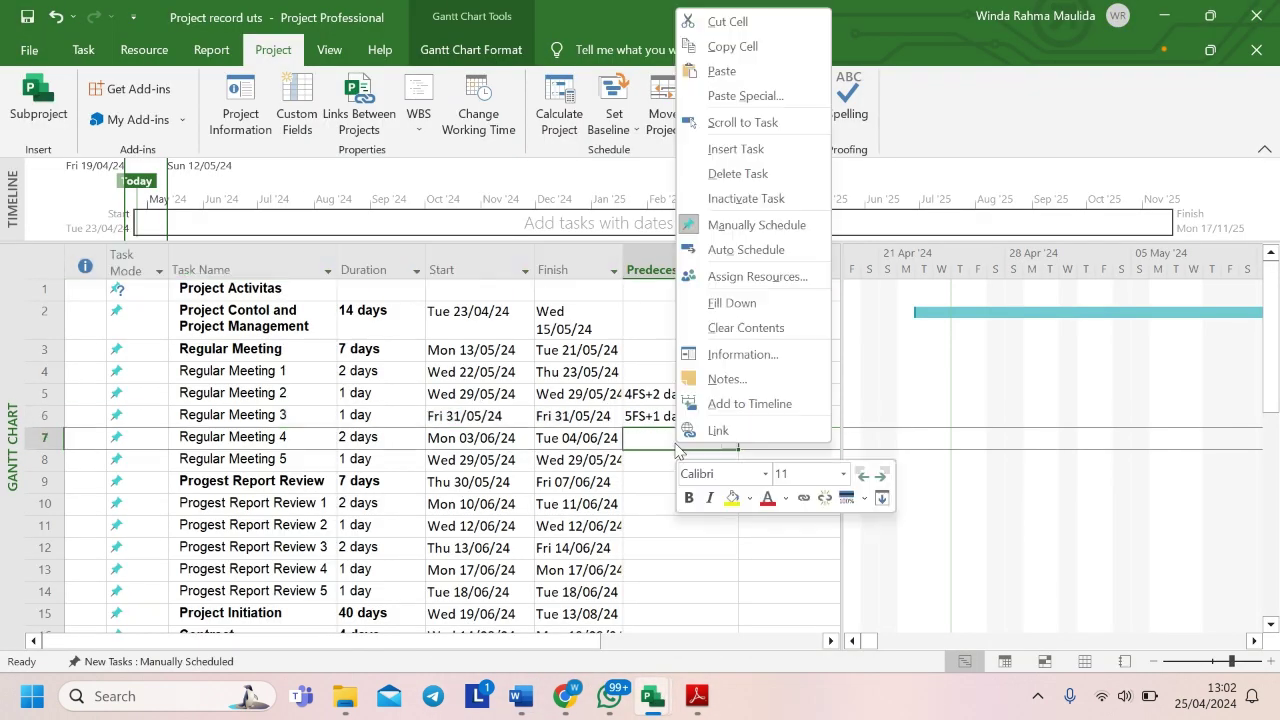
click(741, 355)
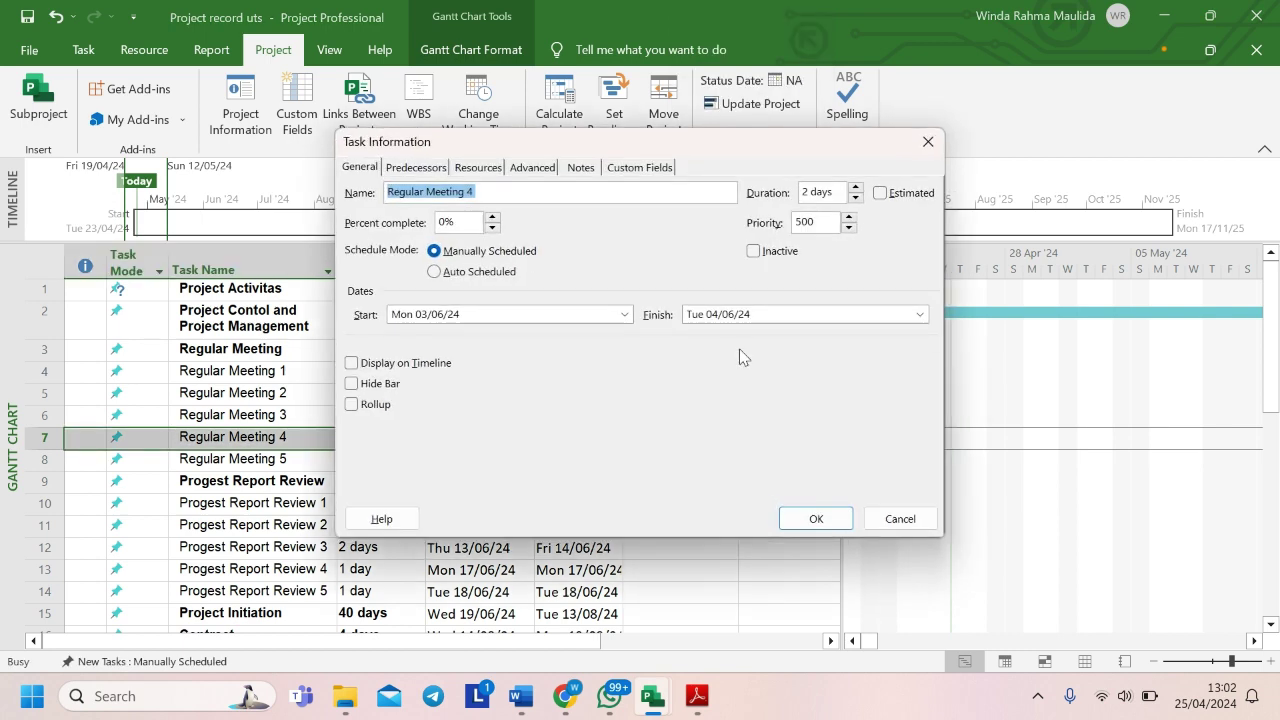
click(414, 168)
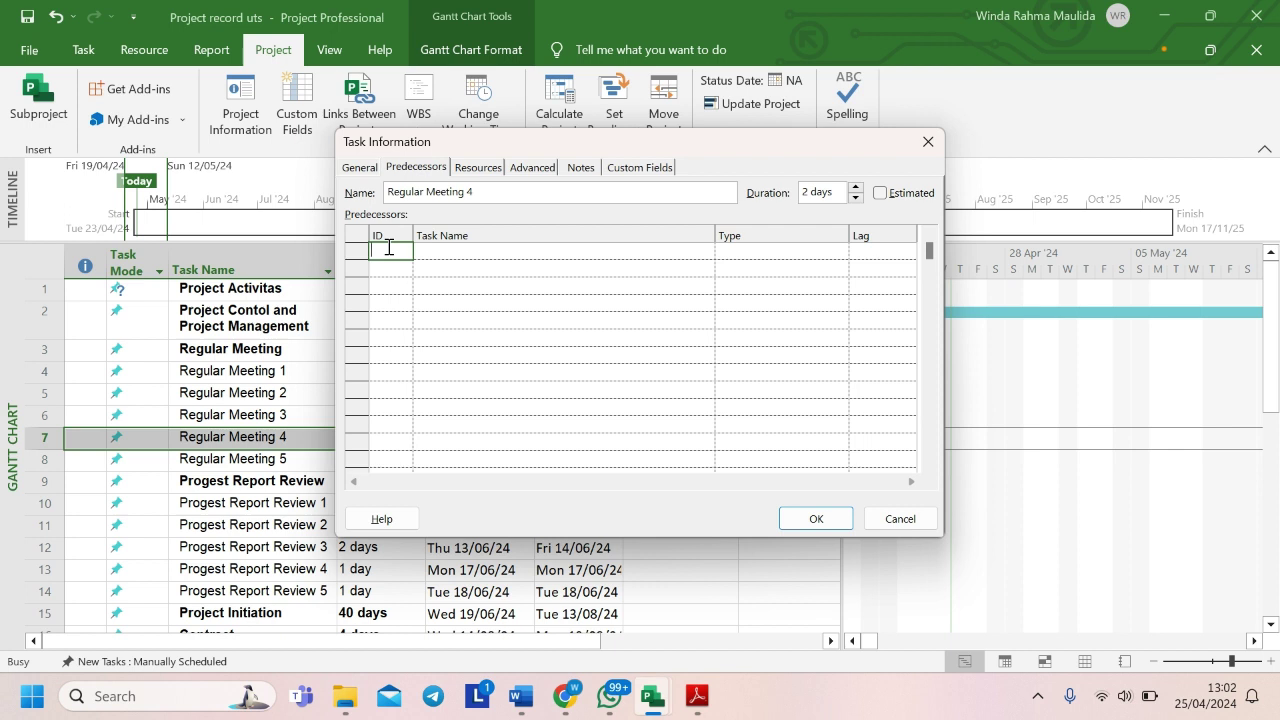
key(Return)
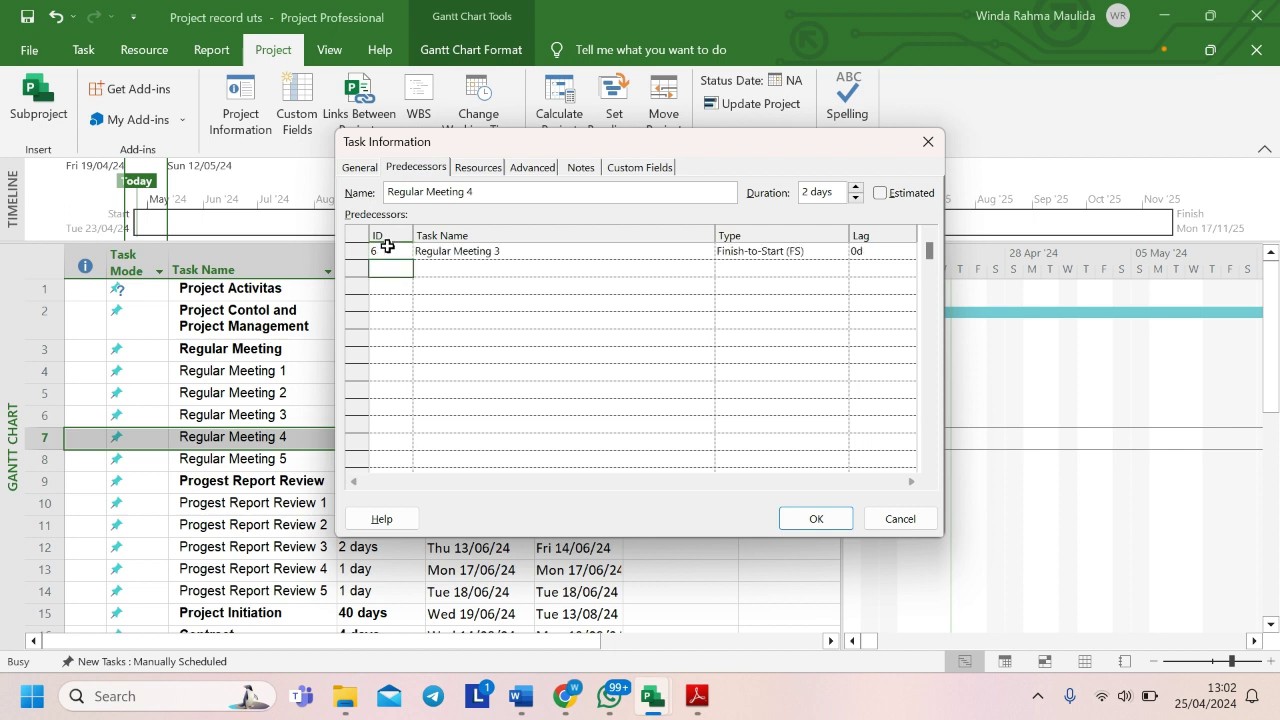
click(812, 519)
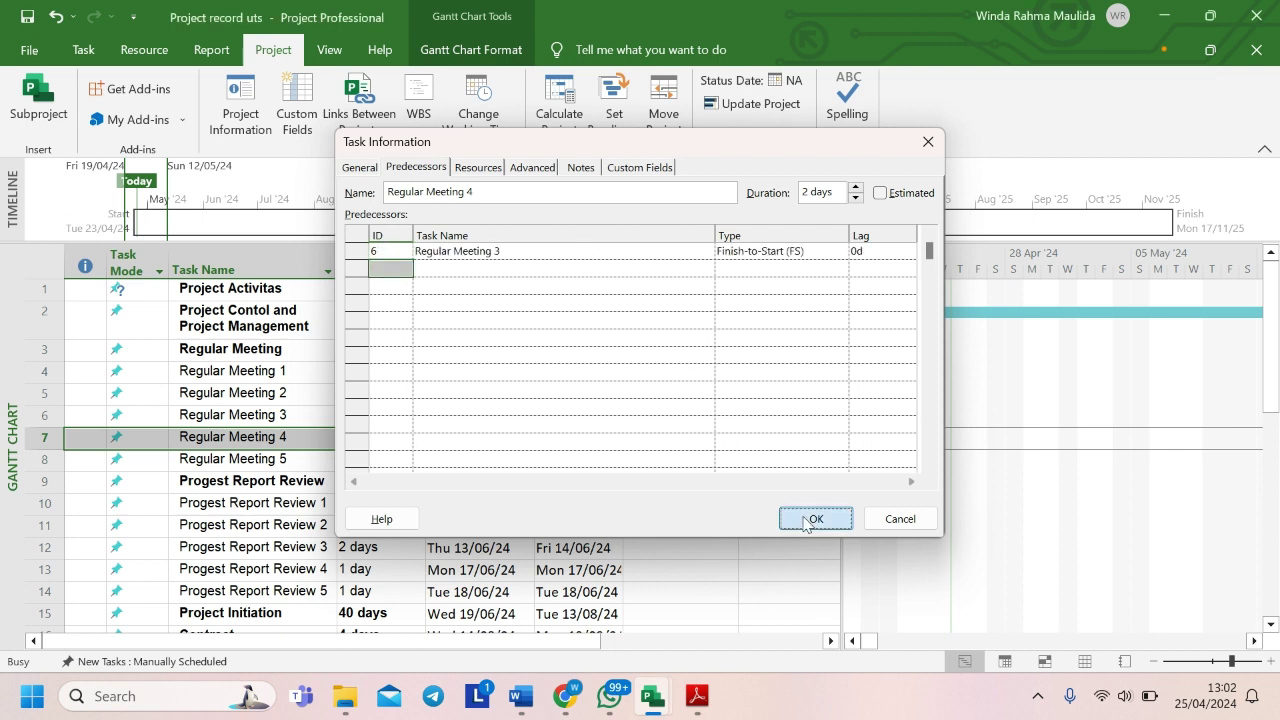
- Switch to the Word exam document and read the Ketergantungan entries for the Progest Report Review and Contract activities
scroll(617, 518, down, 1)
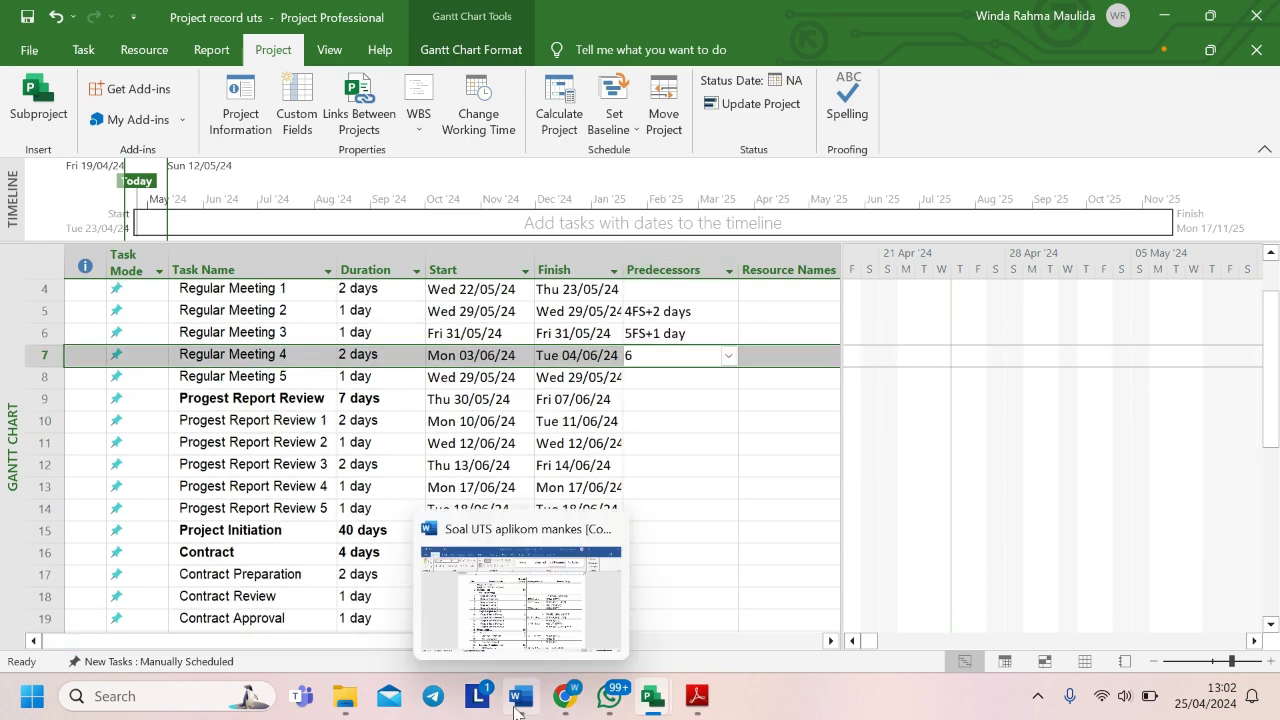
click(520, 696)
scroll(653, 526, down, 1)
scroll(653, 526, down, 2)
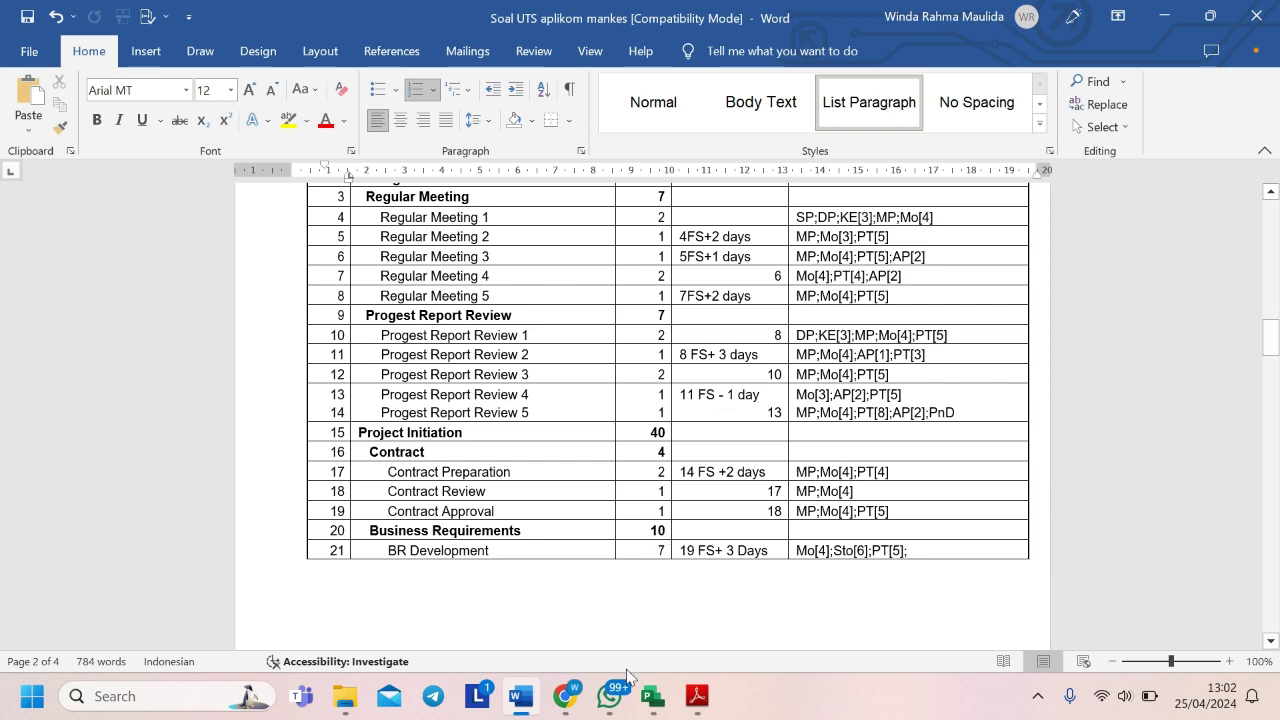
- Return to Microsoft Project and add task ID 11, Progest Report Review 2, as a predecessor of Progest Report Review 4
mouse_move(645, 703)
click(603, 640)
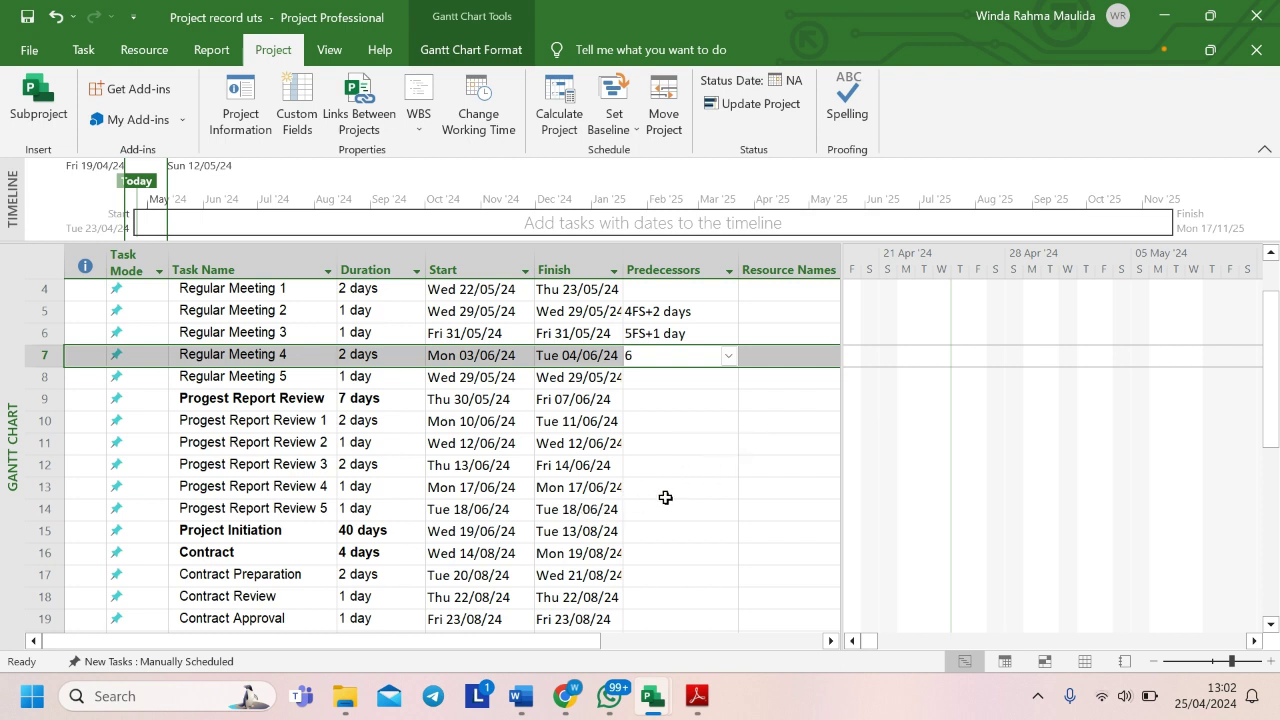
click(676, 490)
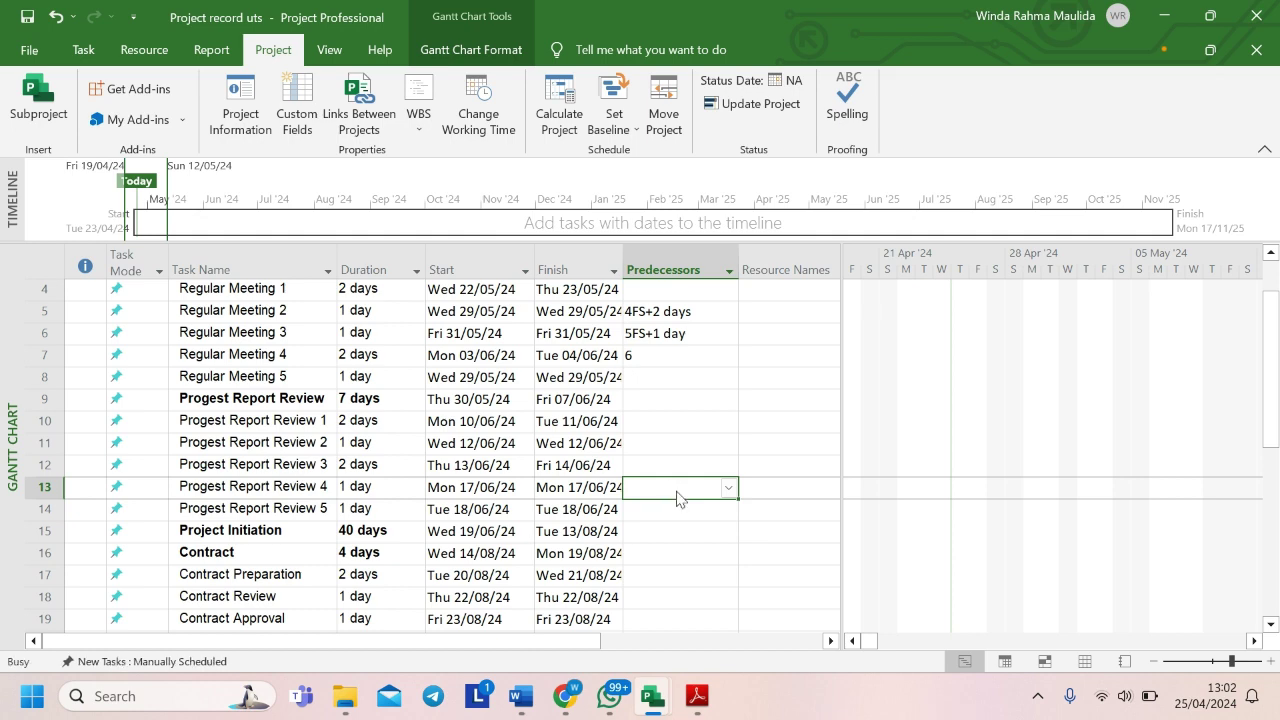
double_click(677, 490)
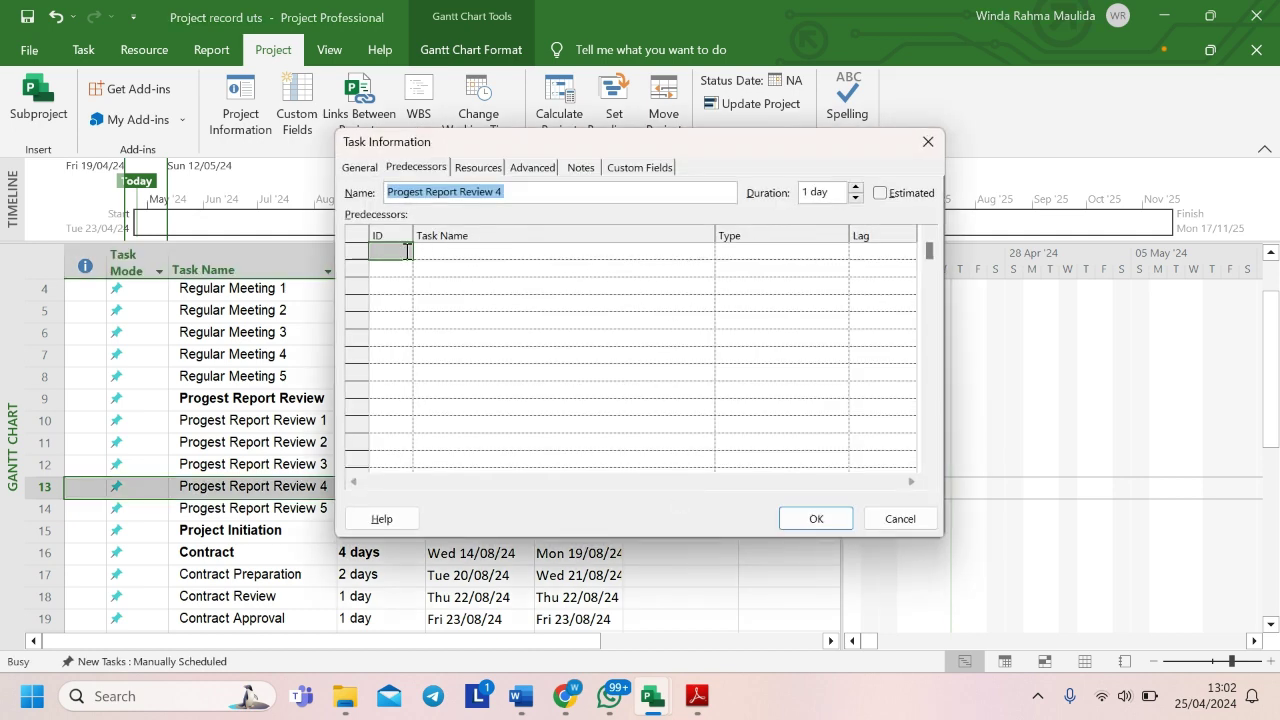
click(391, 254)
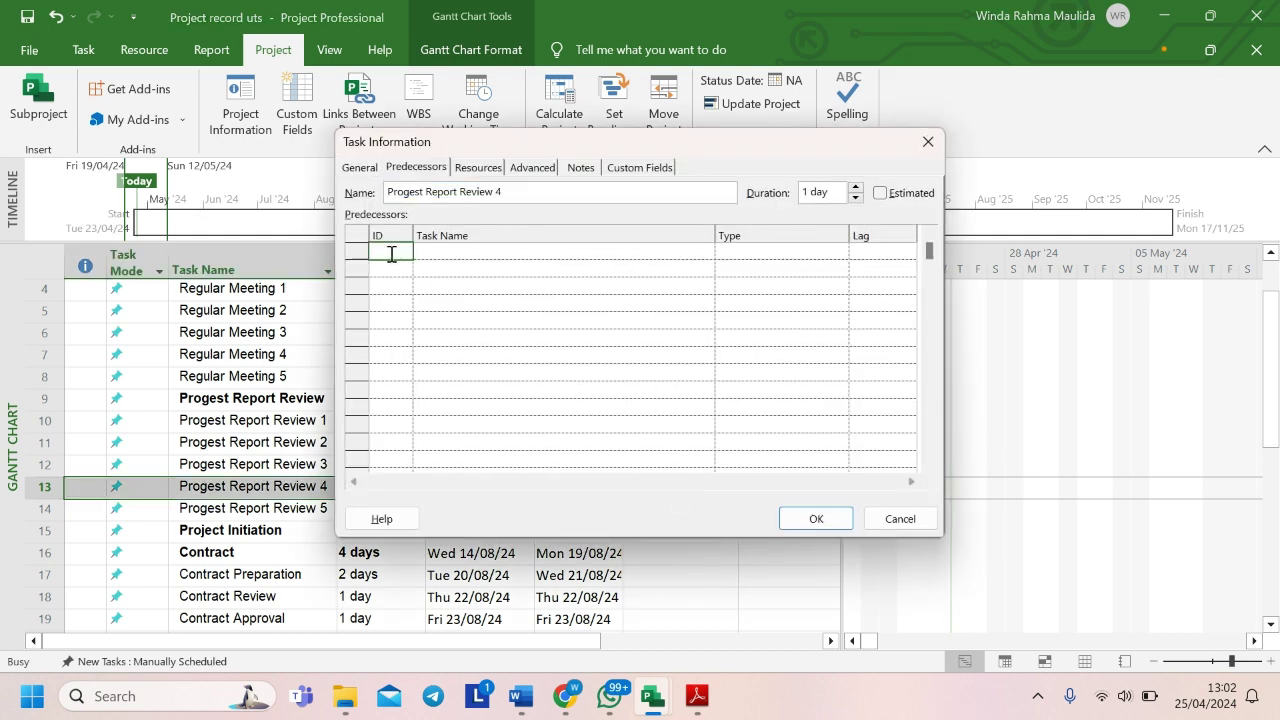
text(11)
key(Return)
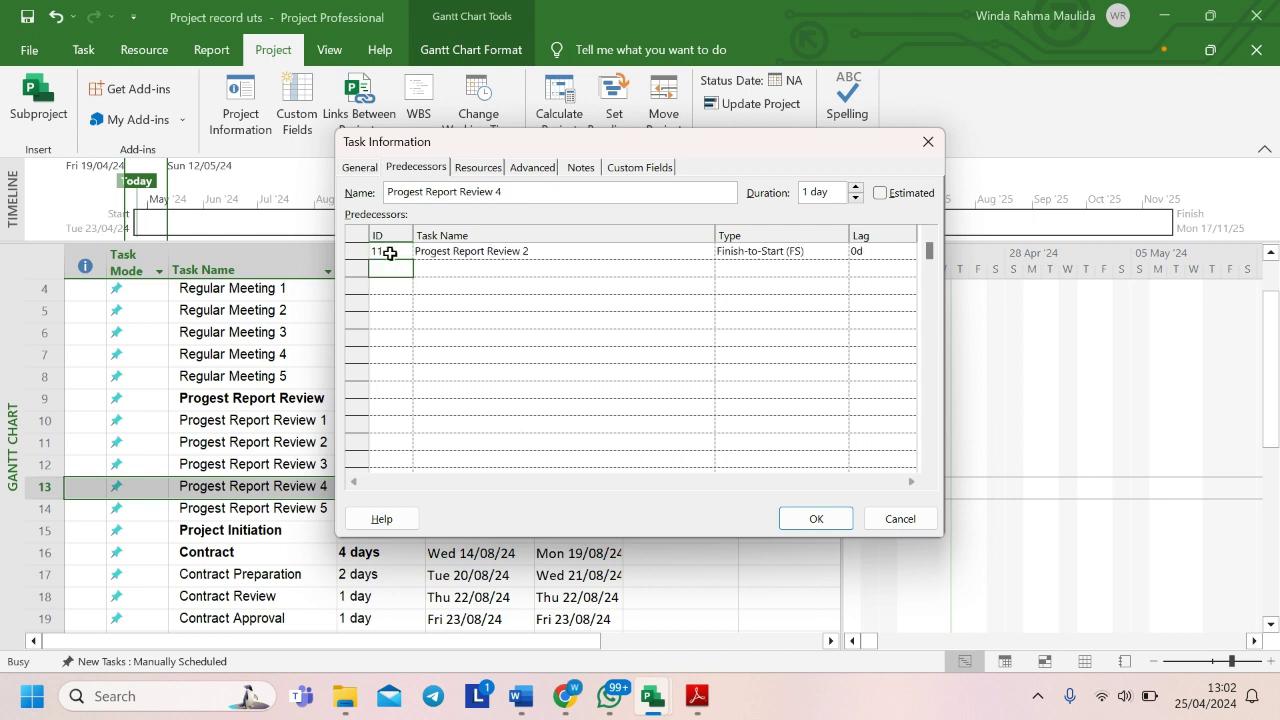
- Give the Progest Report Review 2 predecessor of Progest Report Review 4 a lag of -1 day and apply the change
click(878, 255)
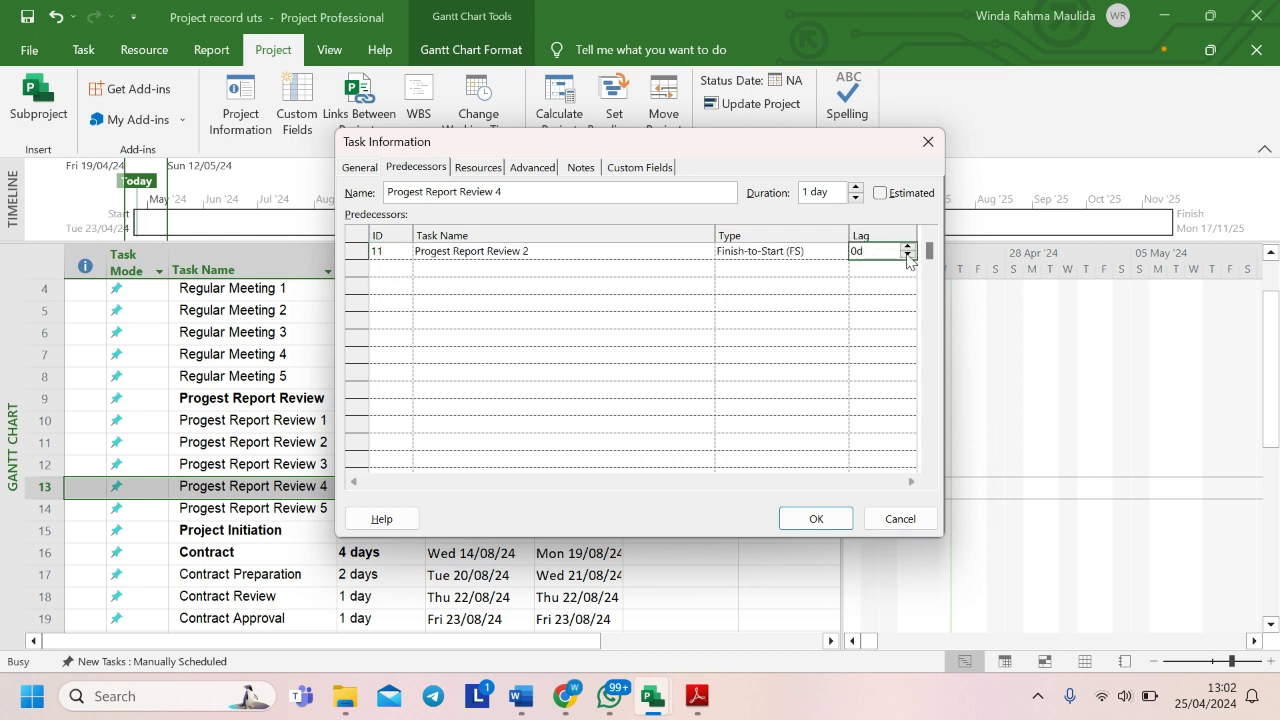
click(907, 255)
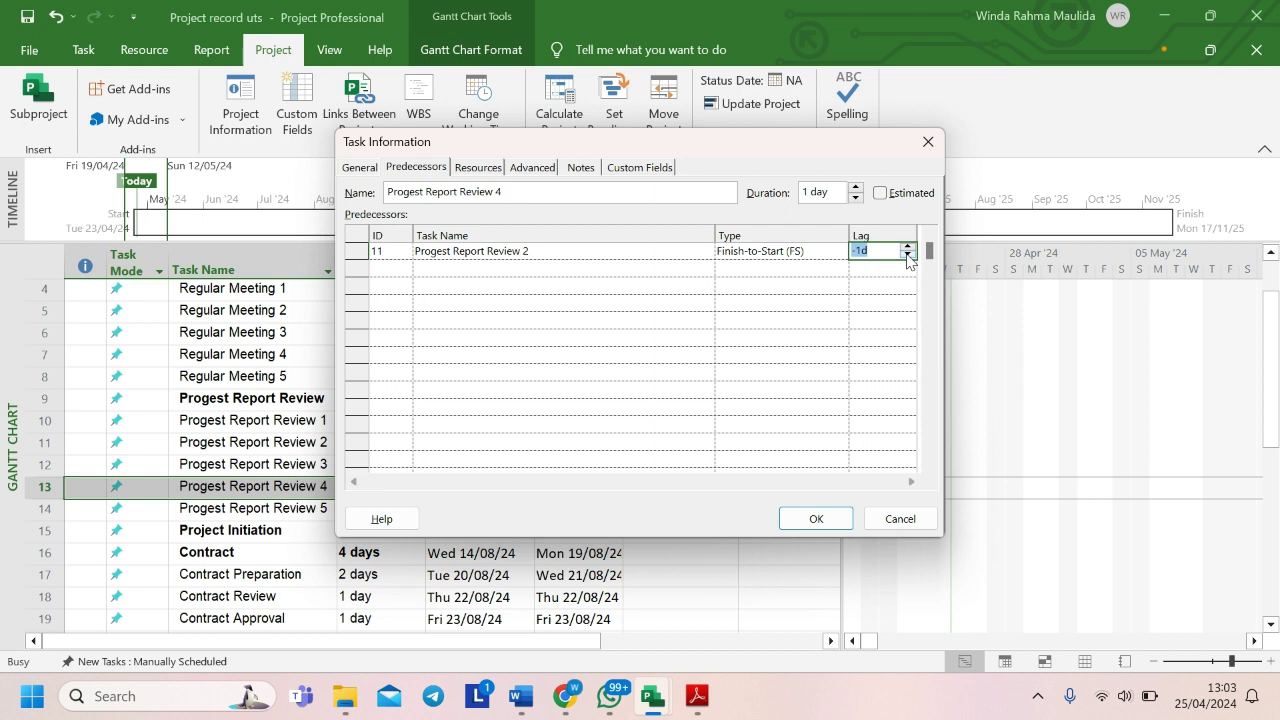
click(817, 520)
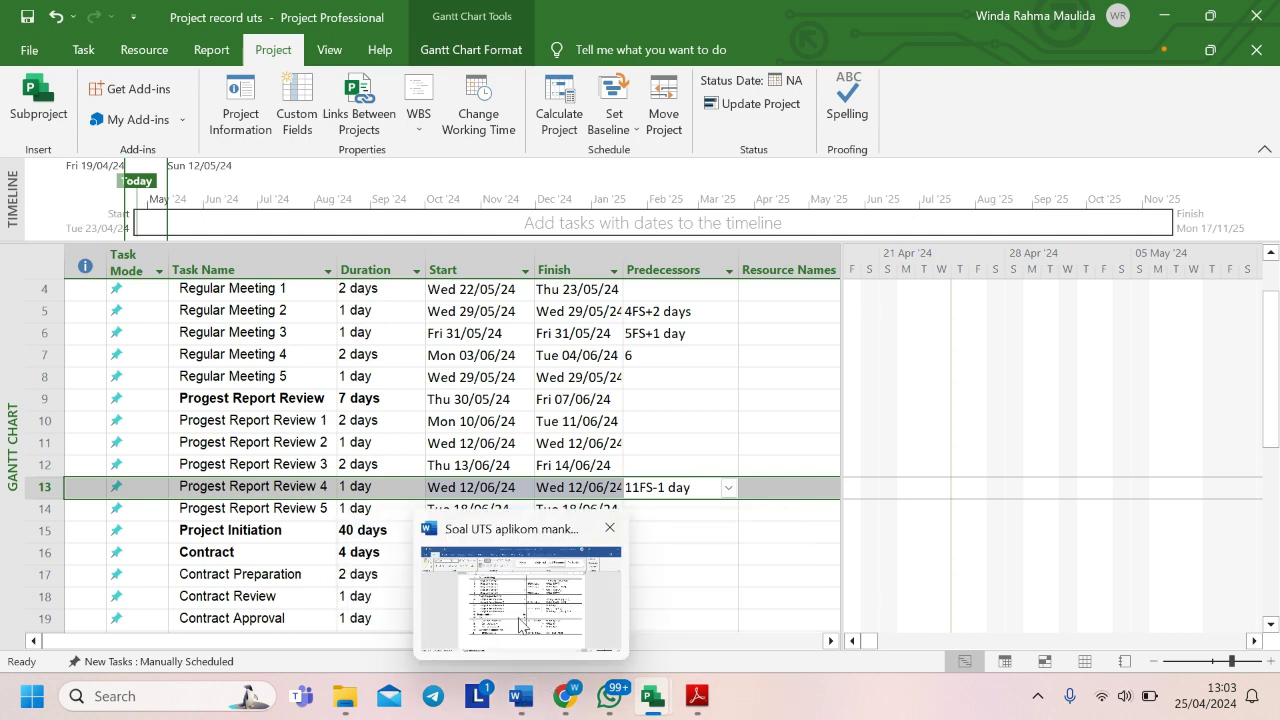
- Switch to the Word exam document and look over the Ketergantungan entries of activities 22 to 33
click(522, 703)
scroll(632, 468, down, 5)
scroll(632, 468, down, 10)
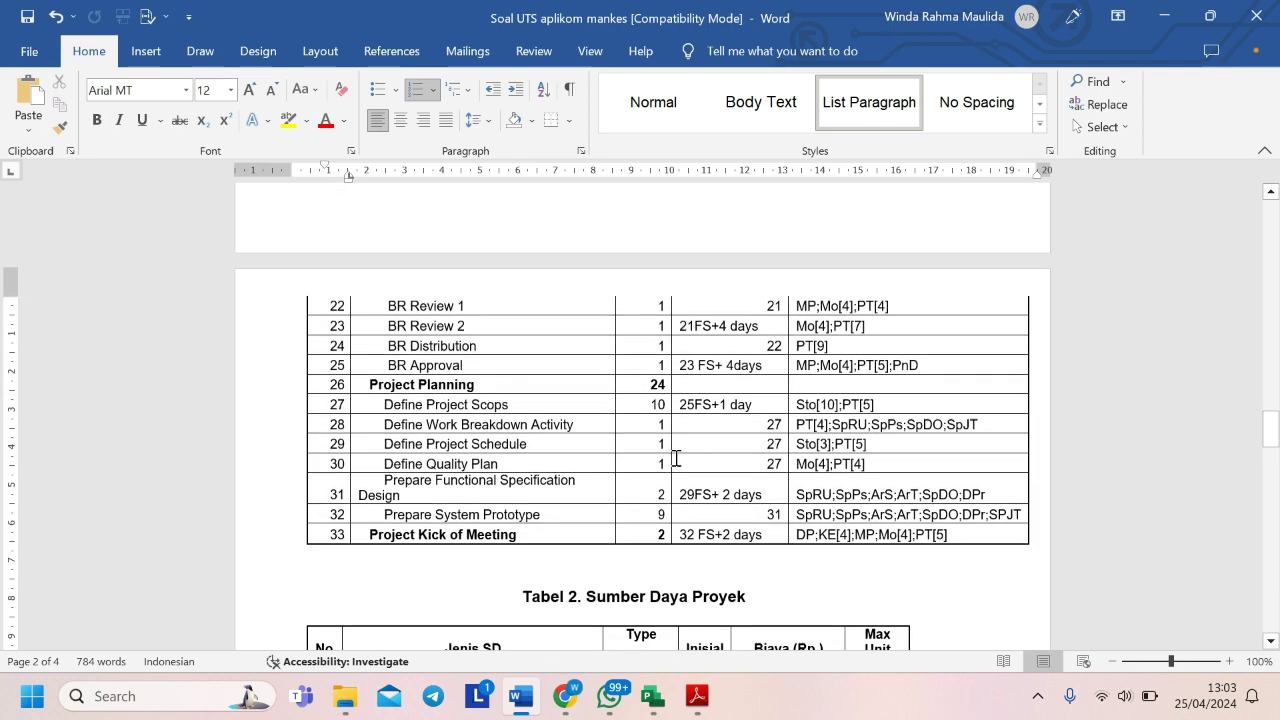
- Return to the Project record uts file in Microsoft Project and review the Predecessors entries throughout the task list
mouse_move(651, 703)
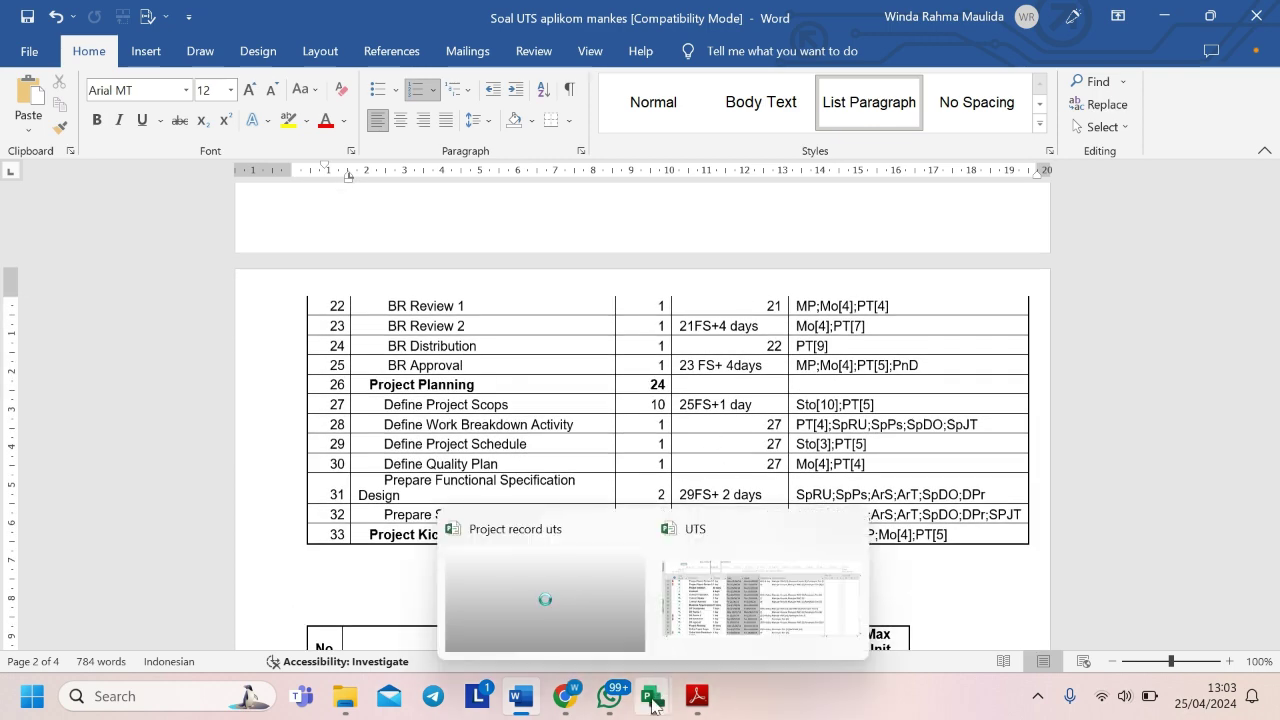
click(580, 612)
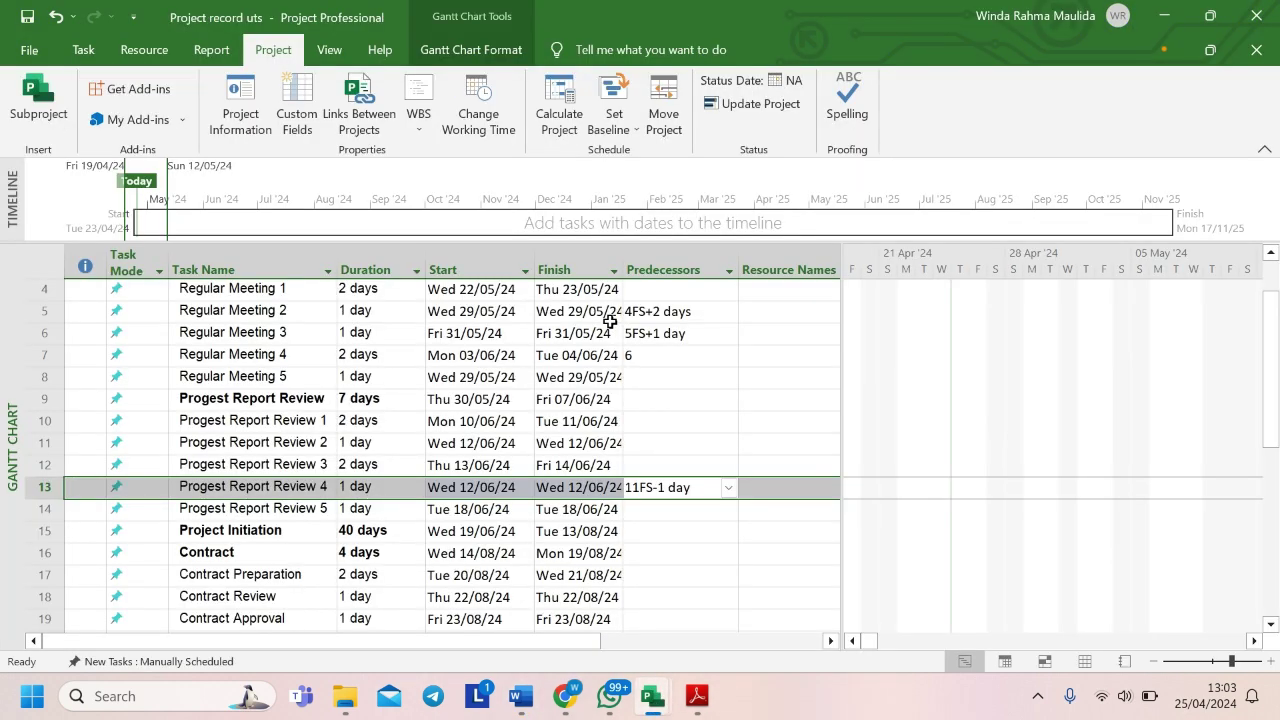
scroll(649, 418, down, 4)
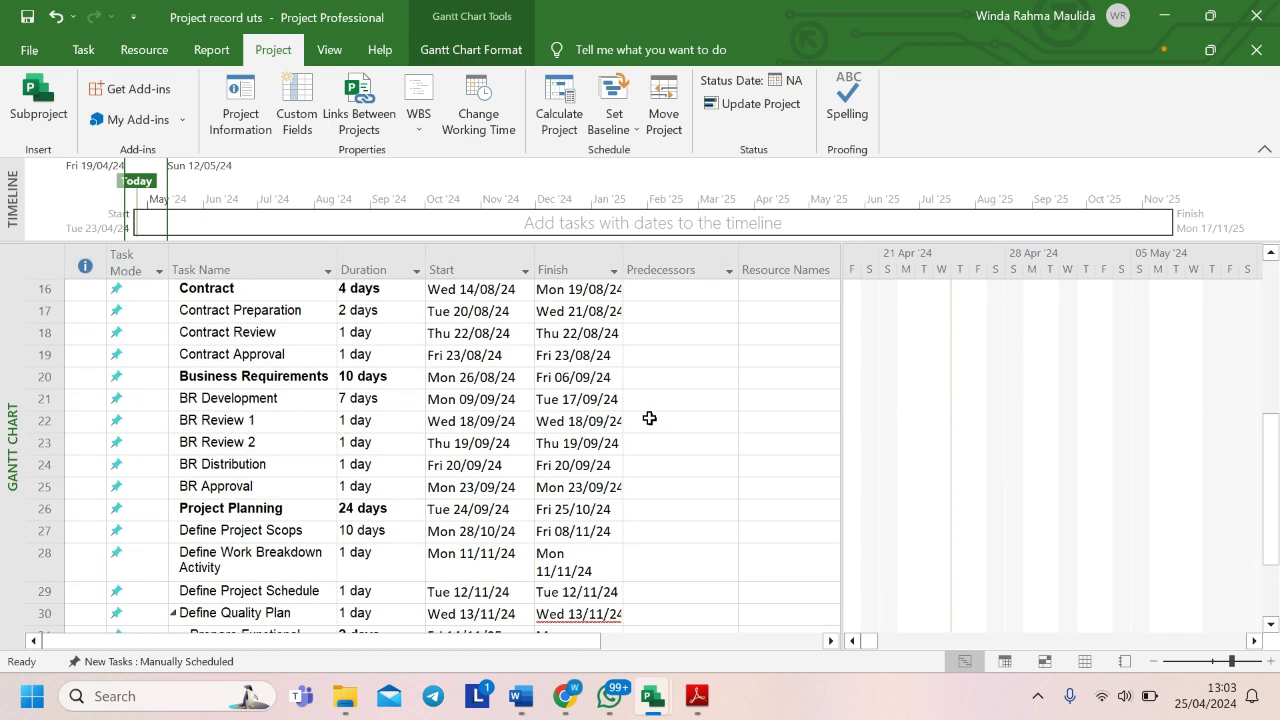
scroll(649, 418, down, 2)
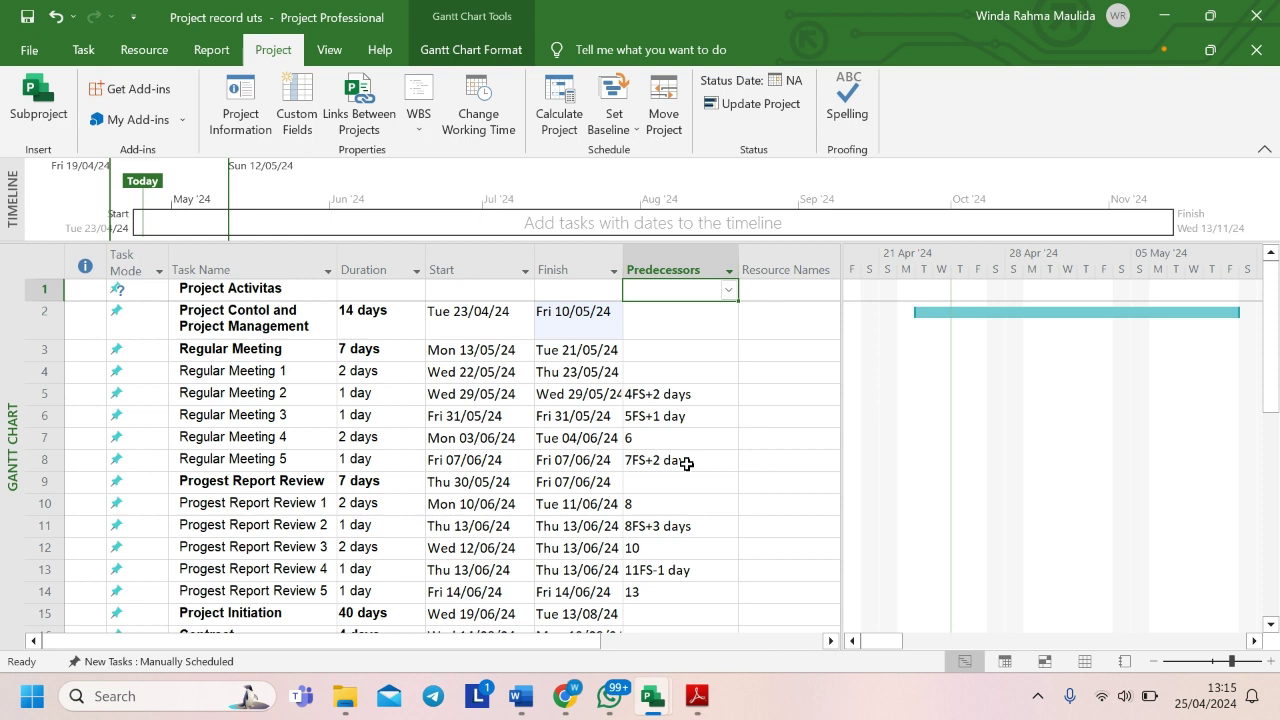
scroll(686, 464, down, 3)
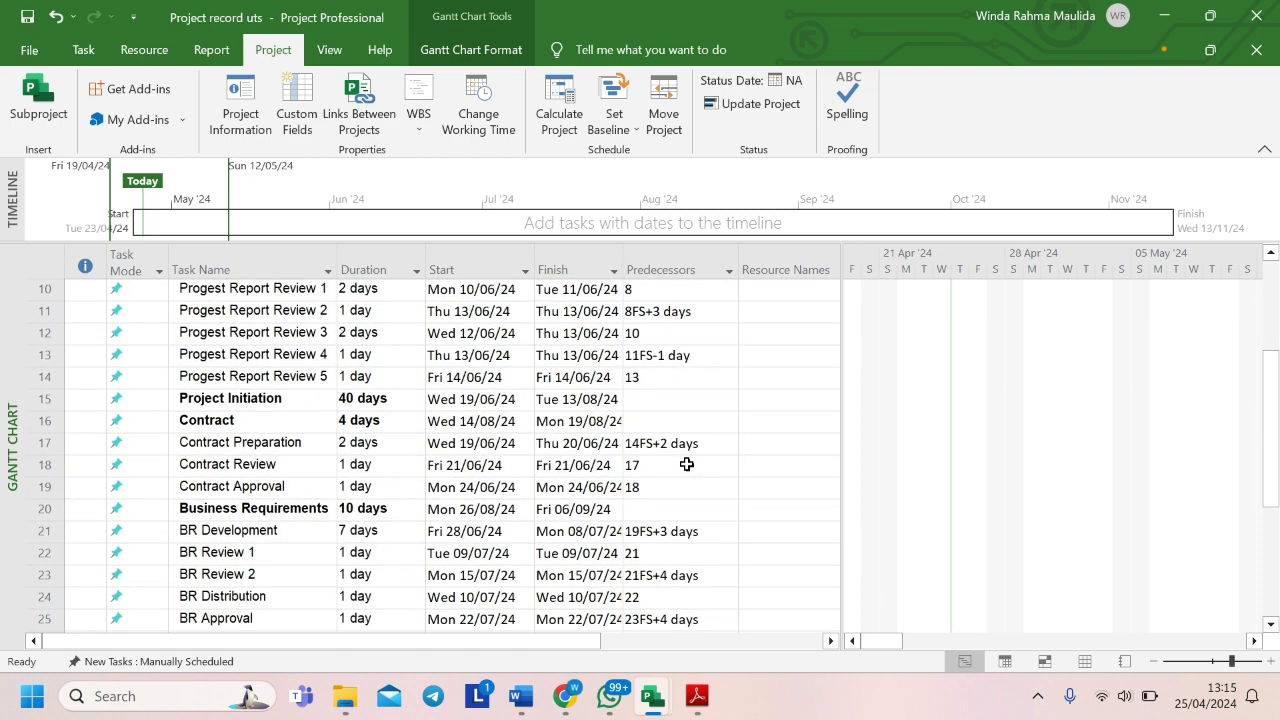
scroll(686, 464, down, 5)
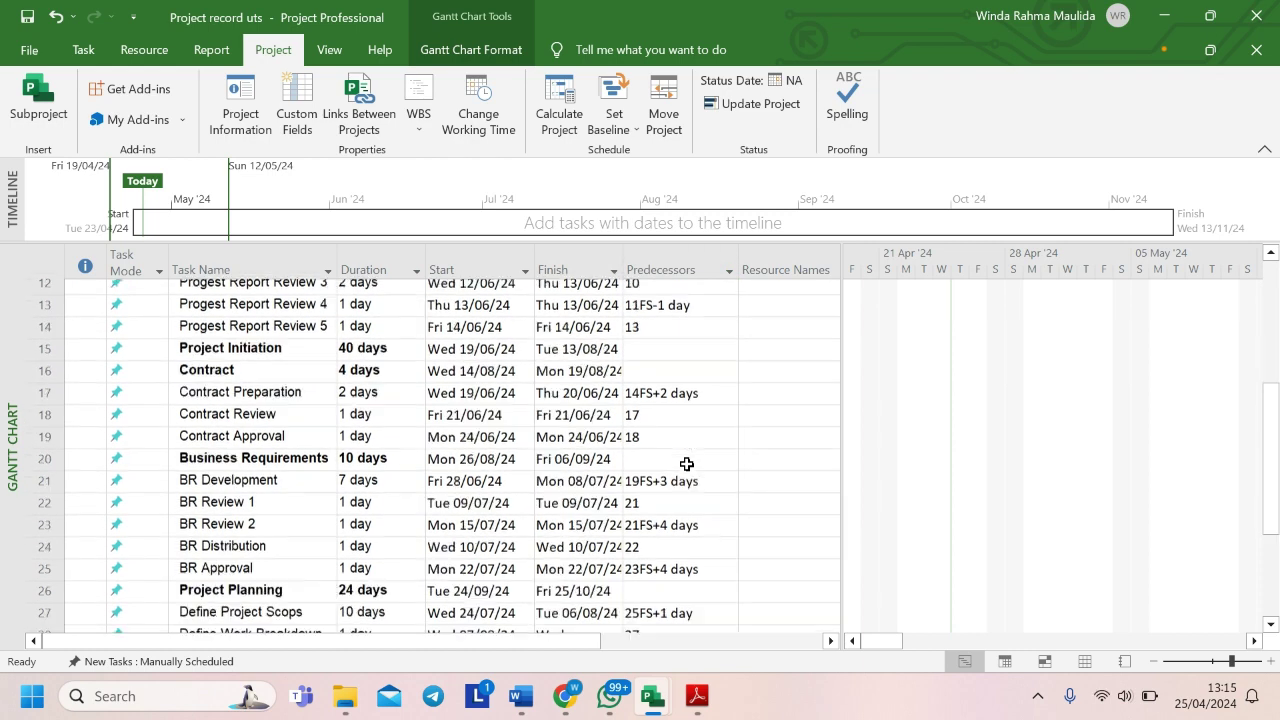
scroll(686, 464, up, 8)
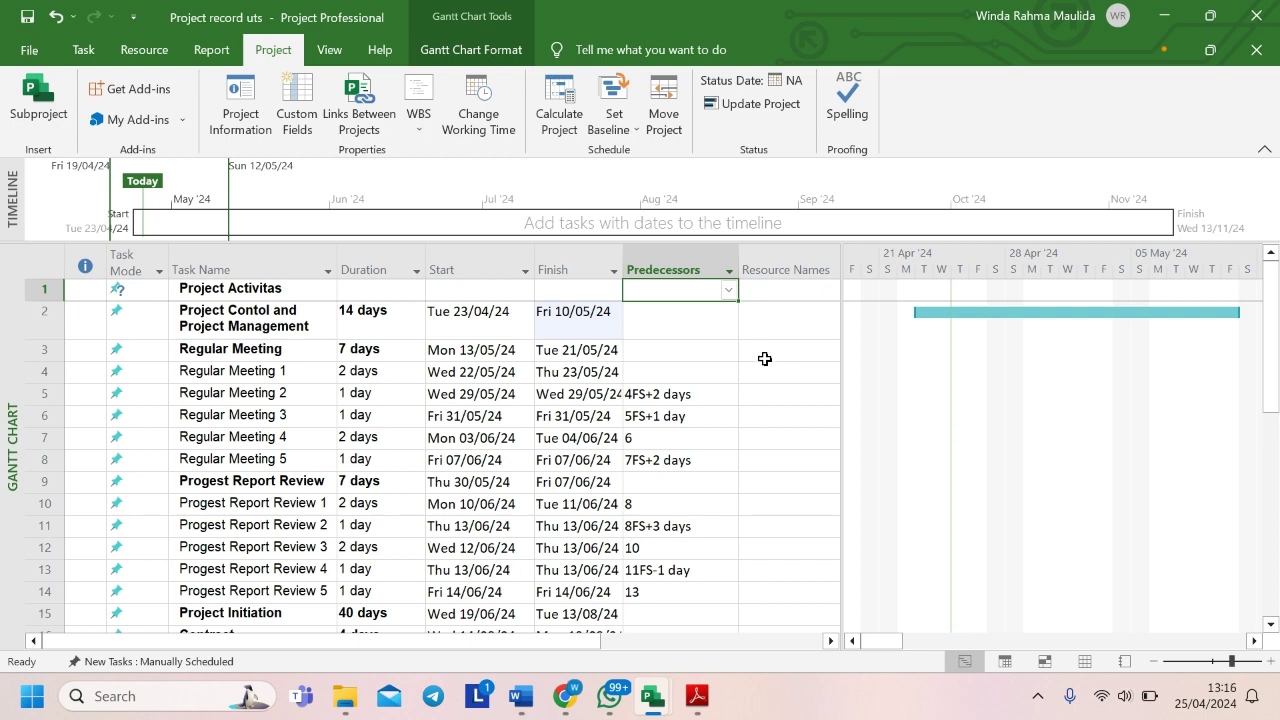
mouse_move(522, 700)
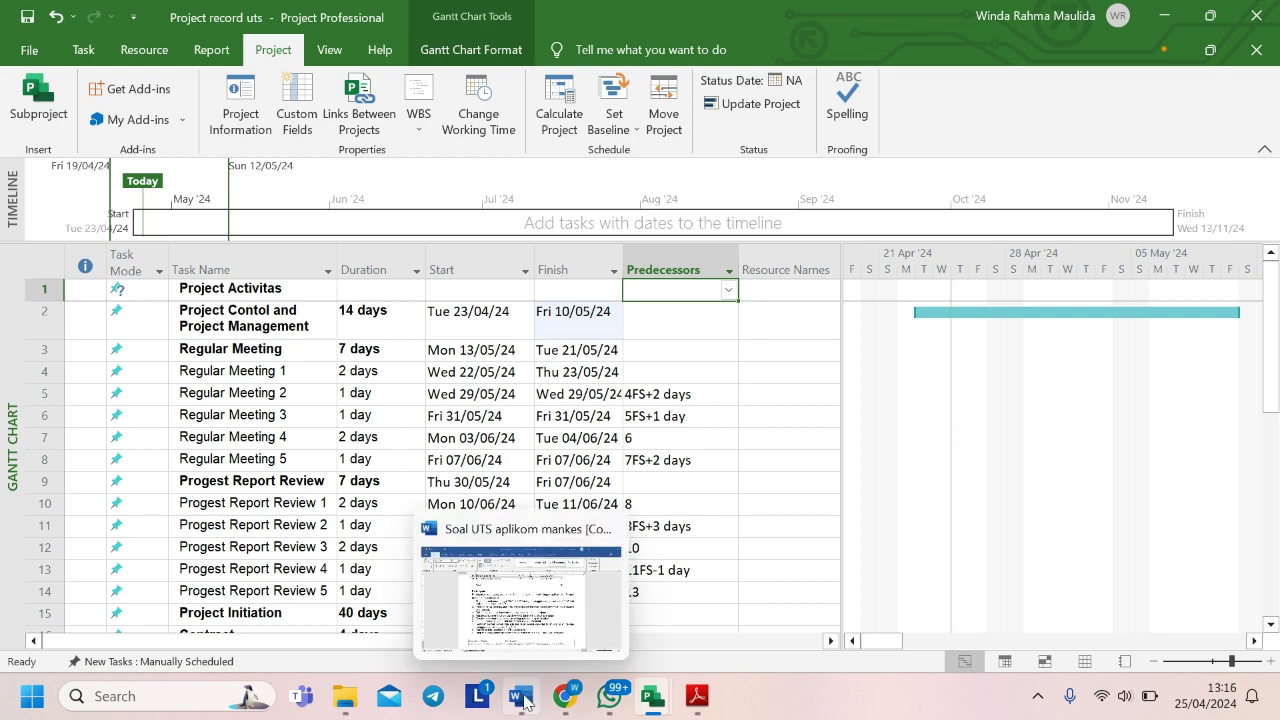
- Switch to the Word exam document to read the Pertanyaan requirements, and return to the Project record uts file in Microsoft Project
click(530, 605)
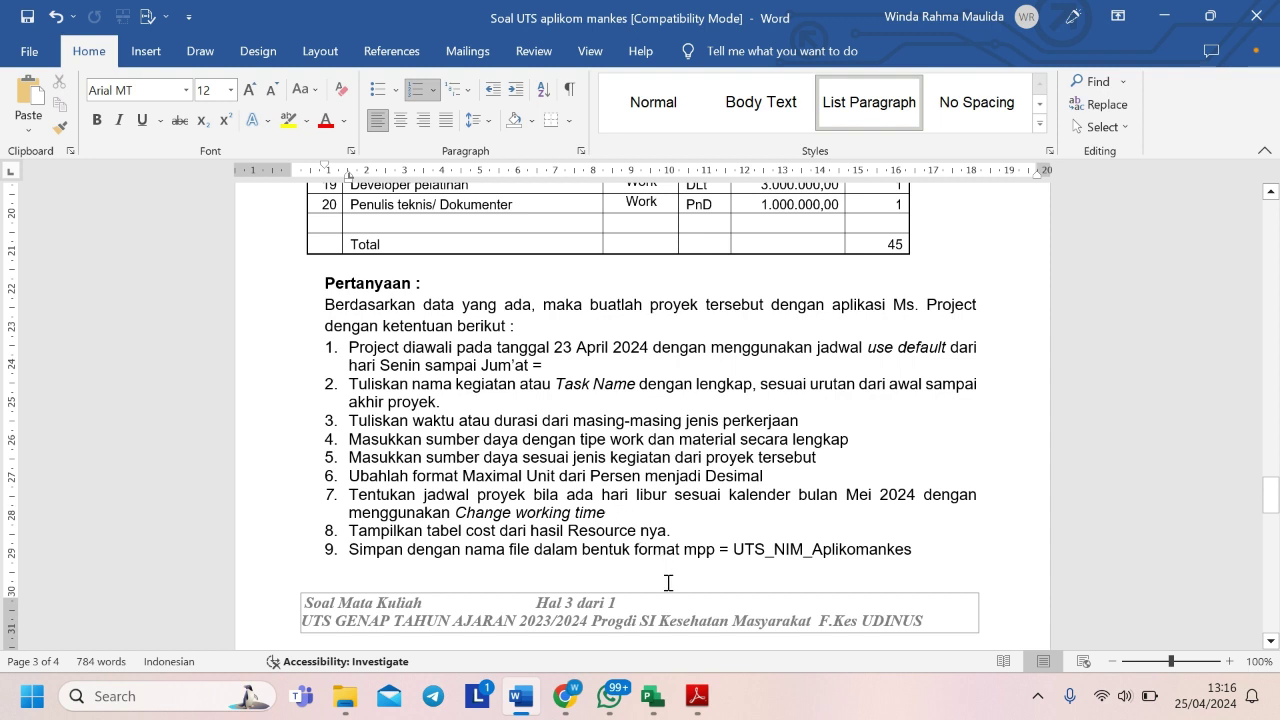
mouse_move(652, 696)
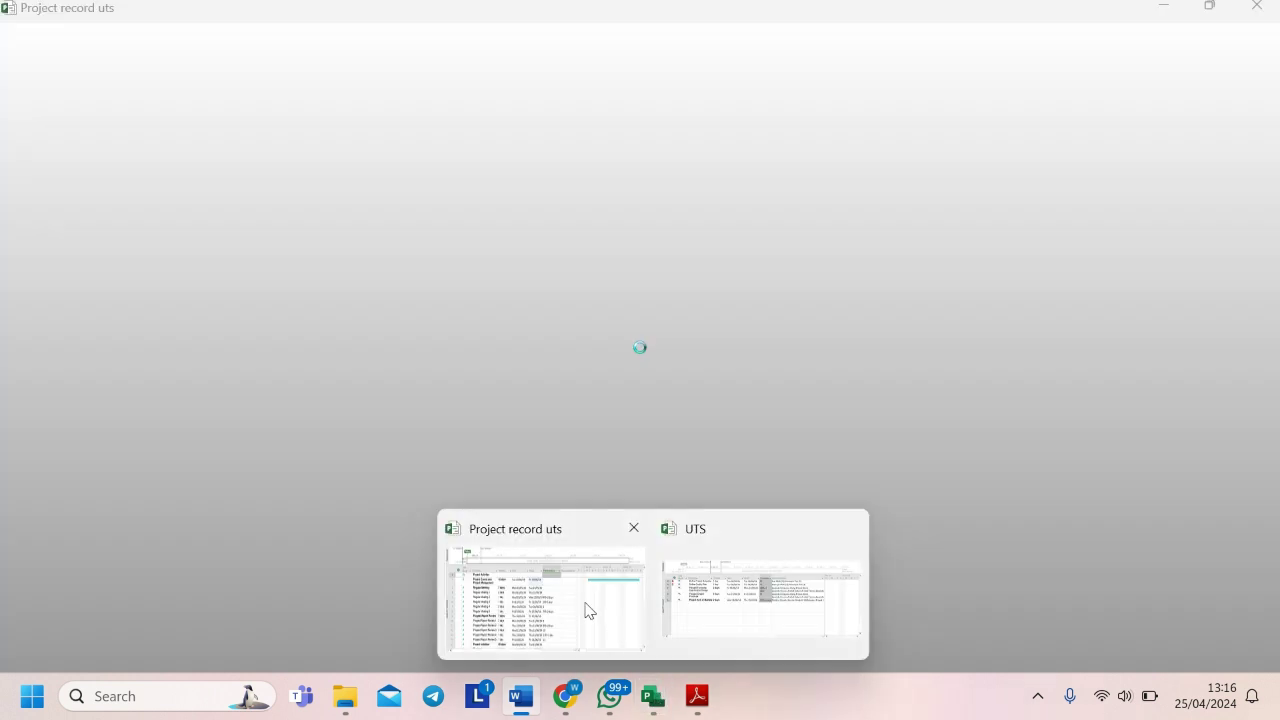
click(590, 611)
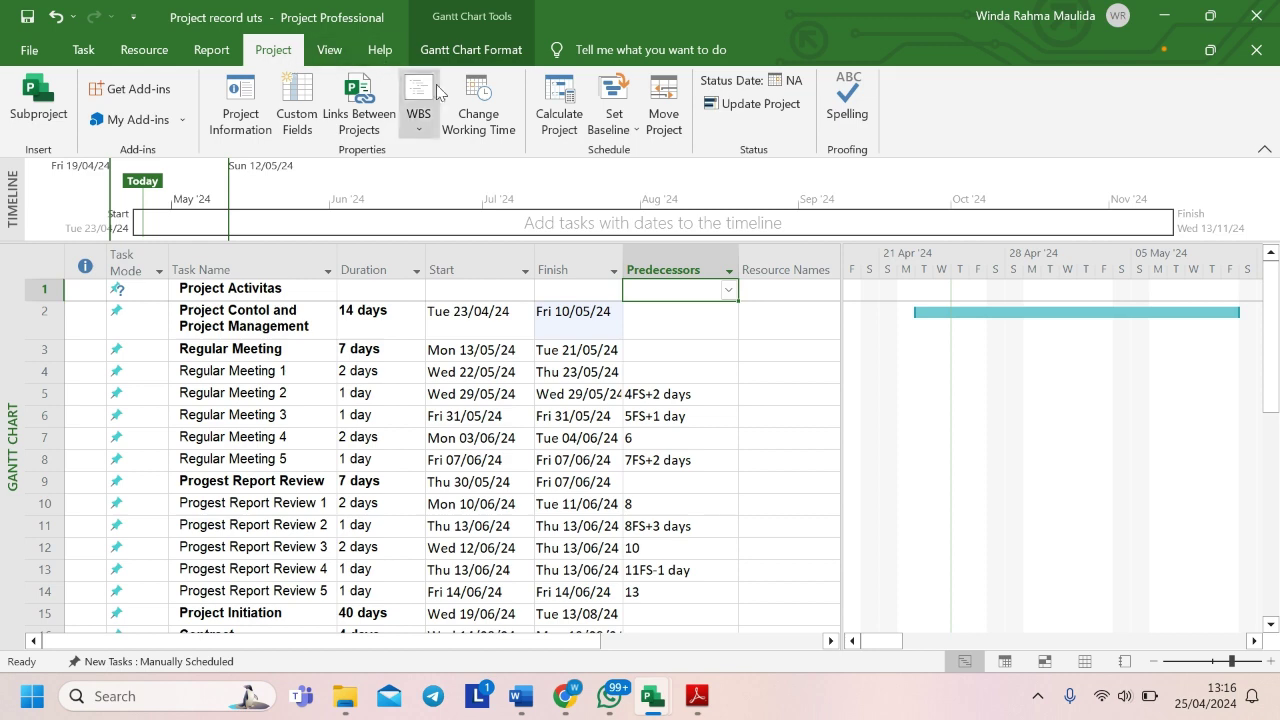
- In the Standard calendar's working time, add a nonworking exception named Hari Buruh Internasional on 1 May 2024
click(479, 118)
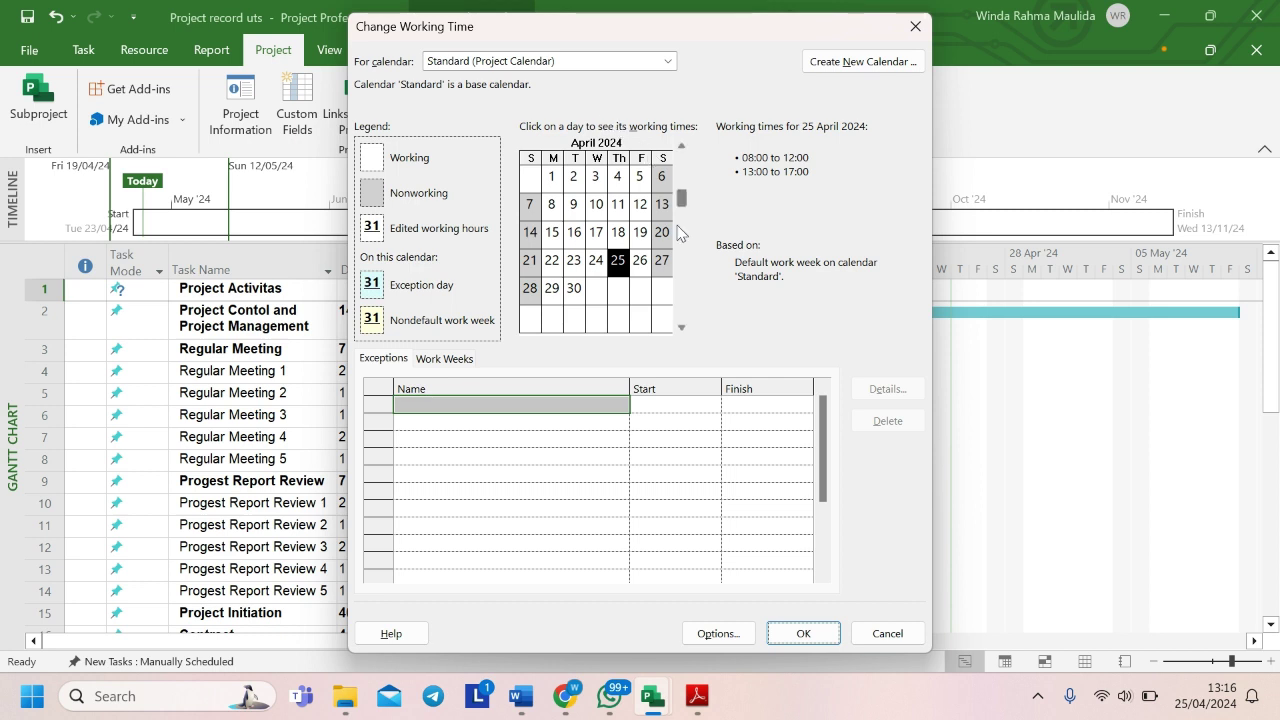
click(681, 327)
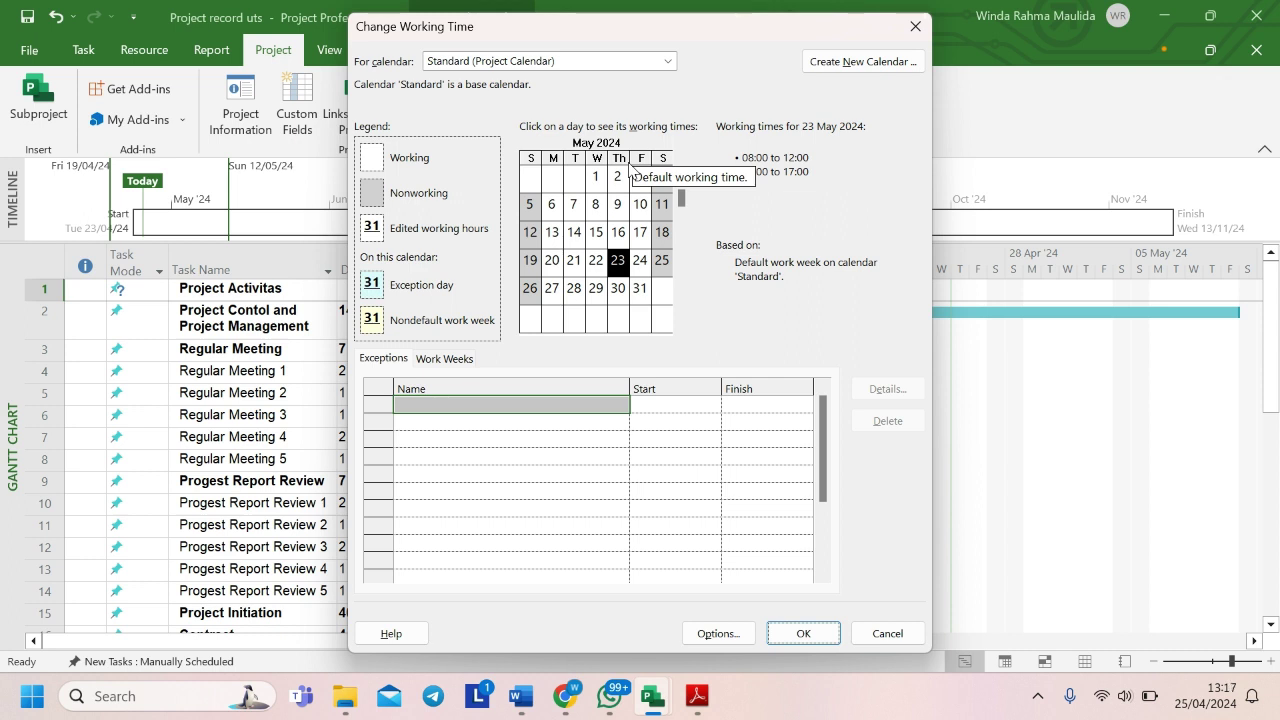
click(596, 180)
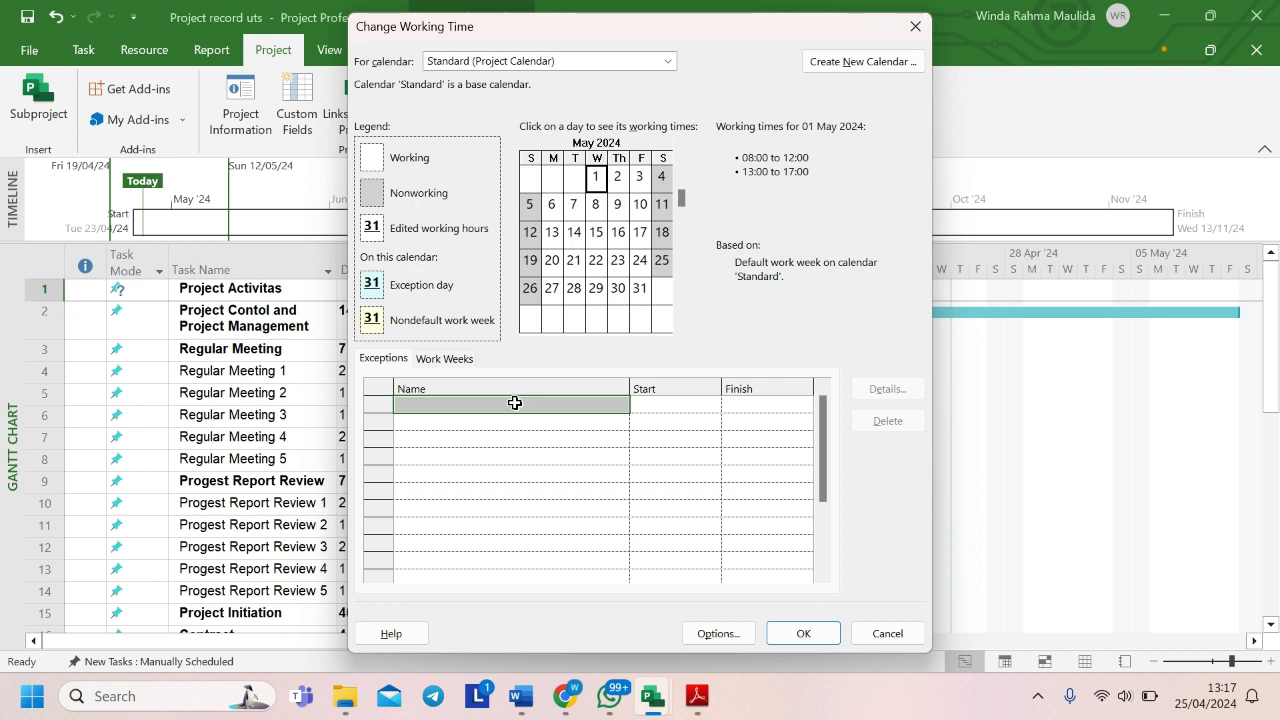
click(515, 403)
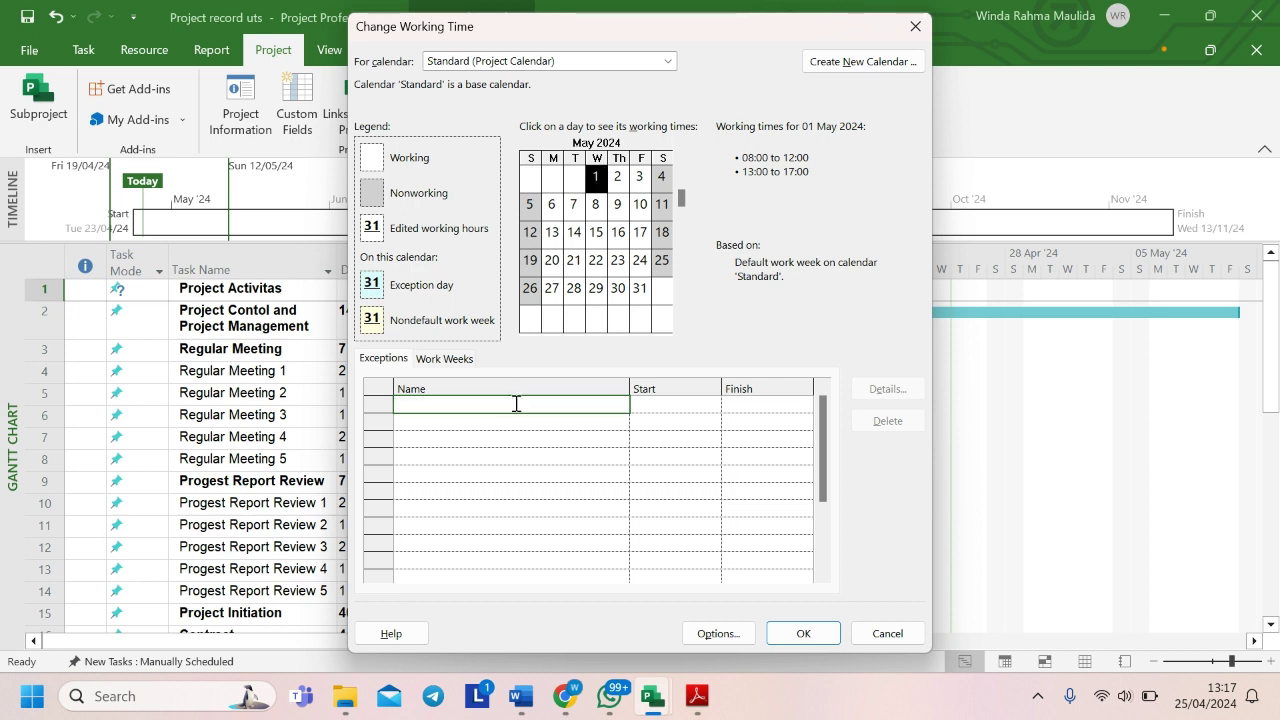
text(Hari Bur)
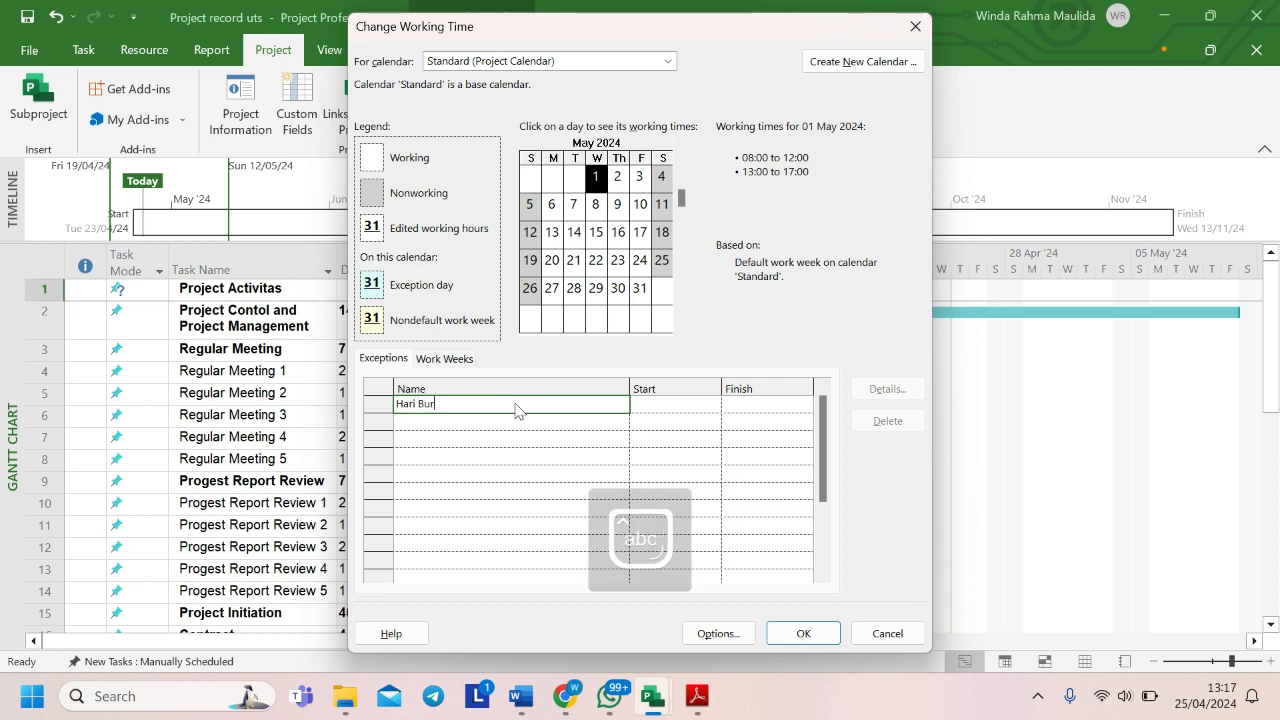
text(uh Internasional)
key(Return)
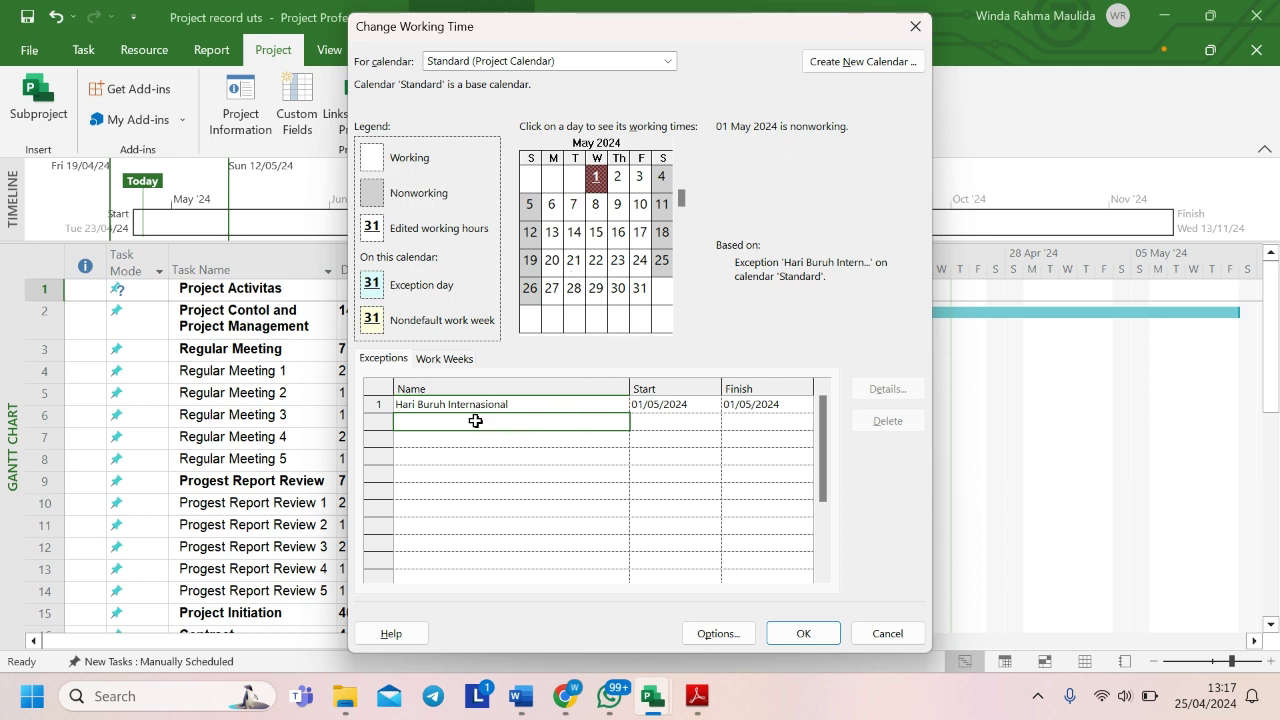
- Add a calendar exception named Kenaikan Yesus Kristus on 9 May 2024
click(614, 206)
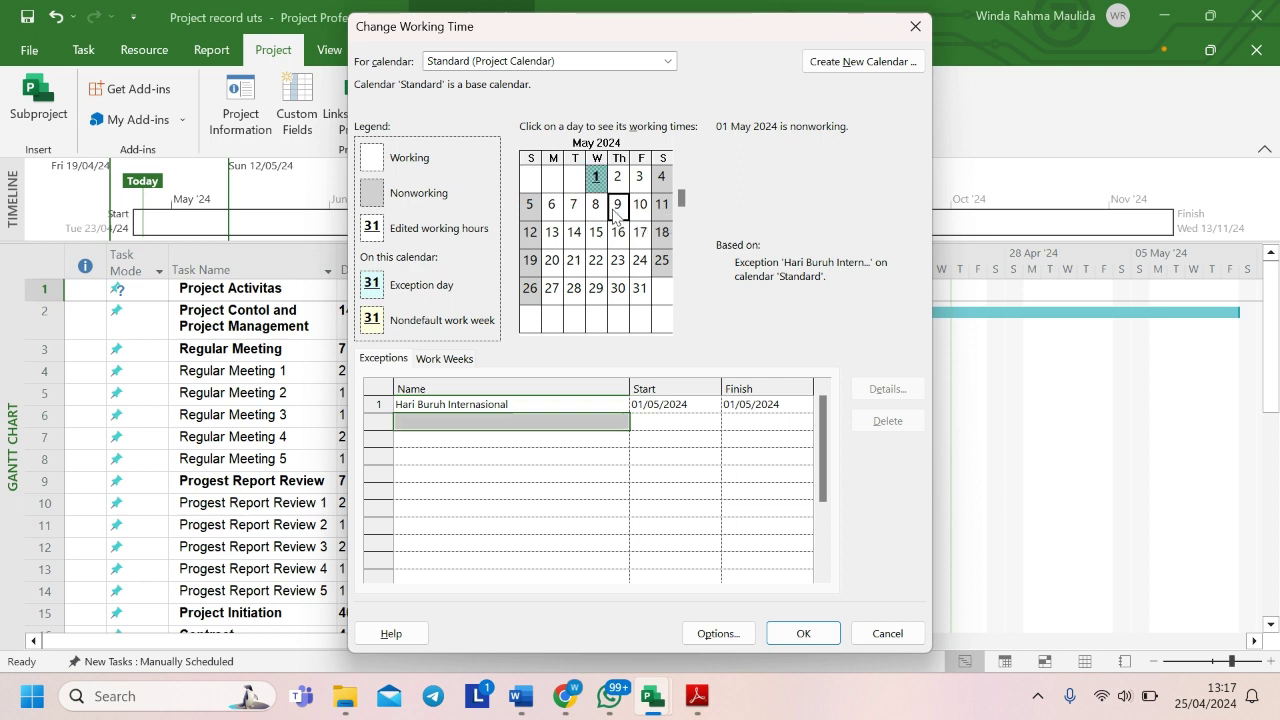
click(523, 427)
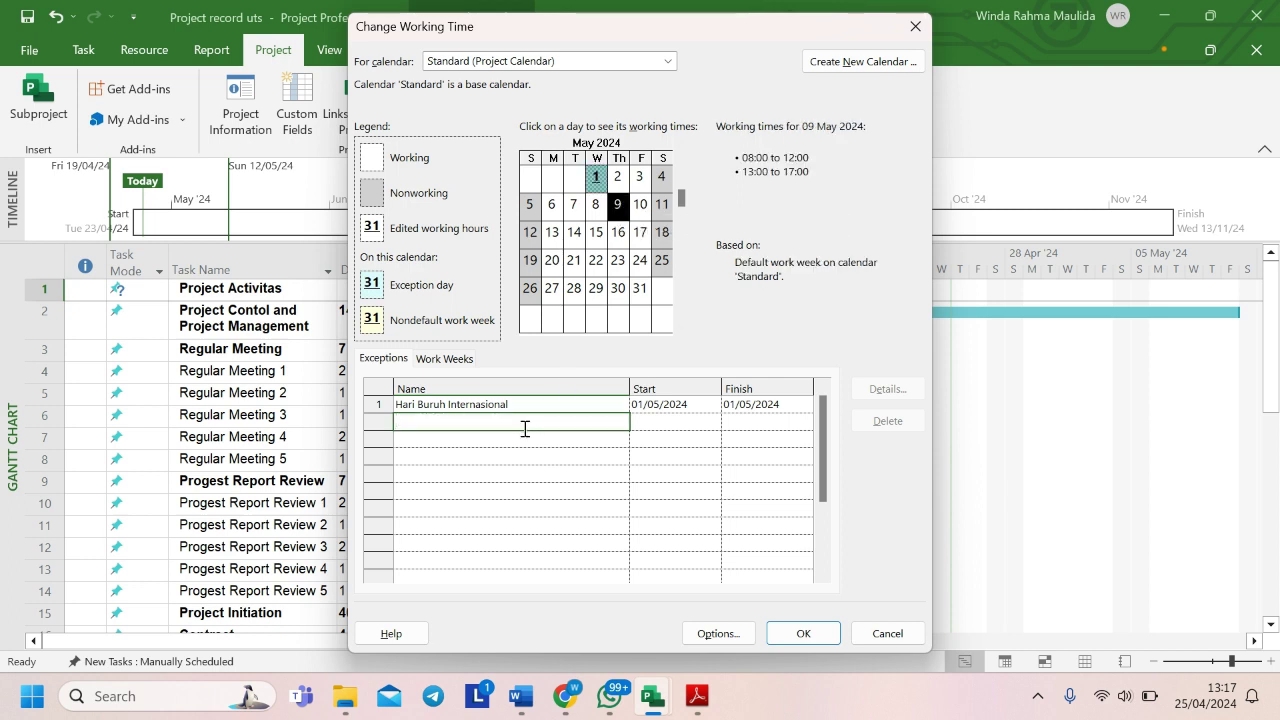
text(K)
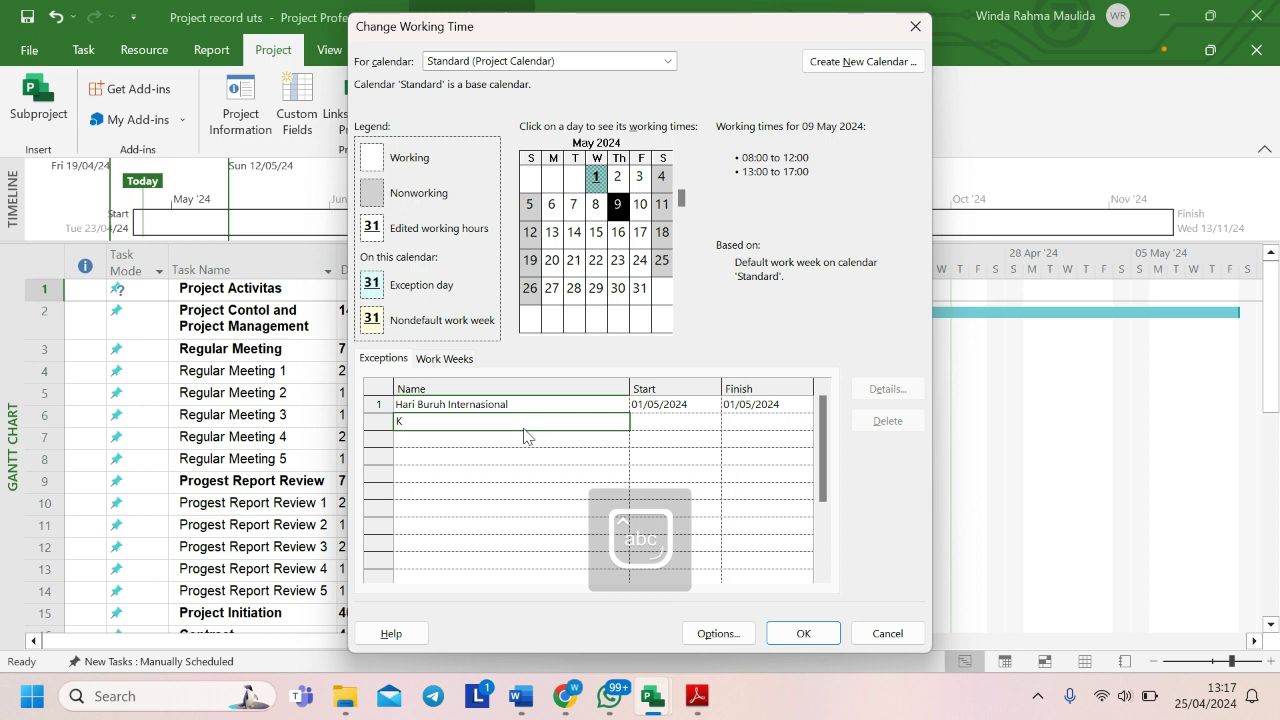
text(enaikan Yesus K)
key(Caps_Lock)
text(tus)
key(Return)
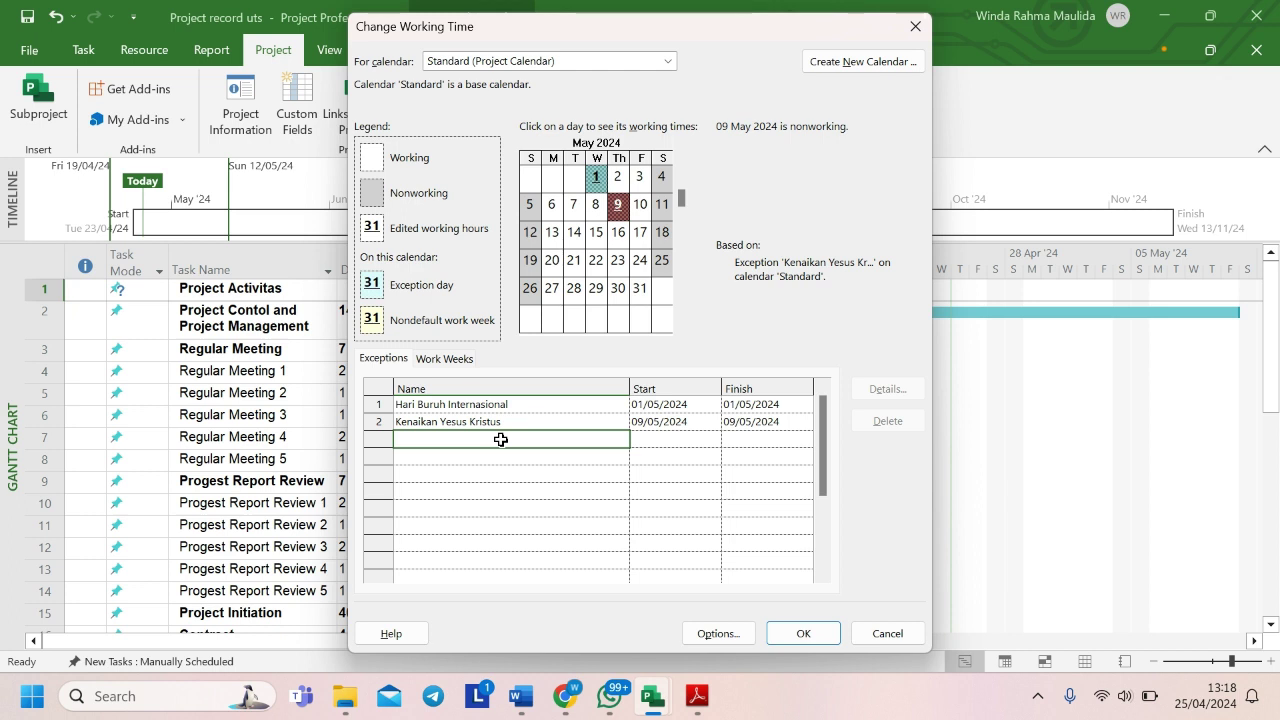
- Add a calendar exception named Cuti Bersama Kenaikan Yesus Kristus on 10 May 2024
click(640, 204)
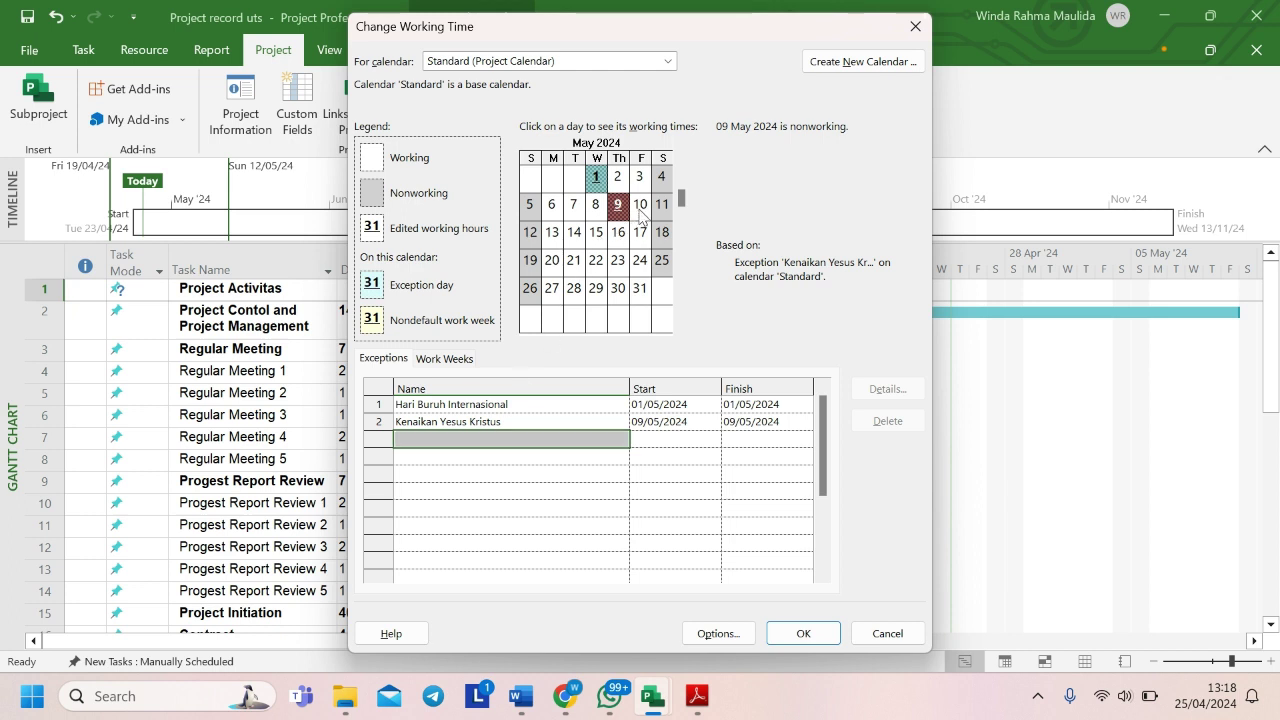
click(500, 440)
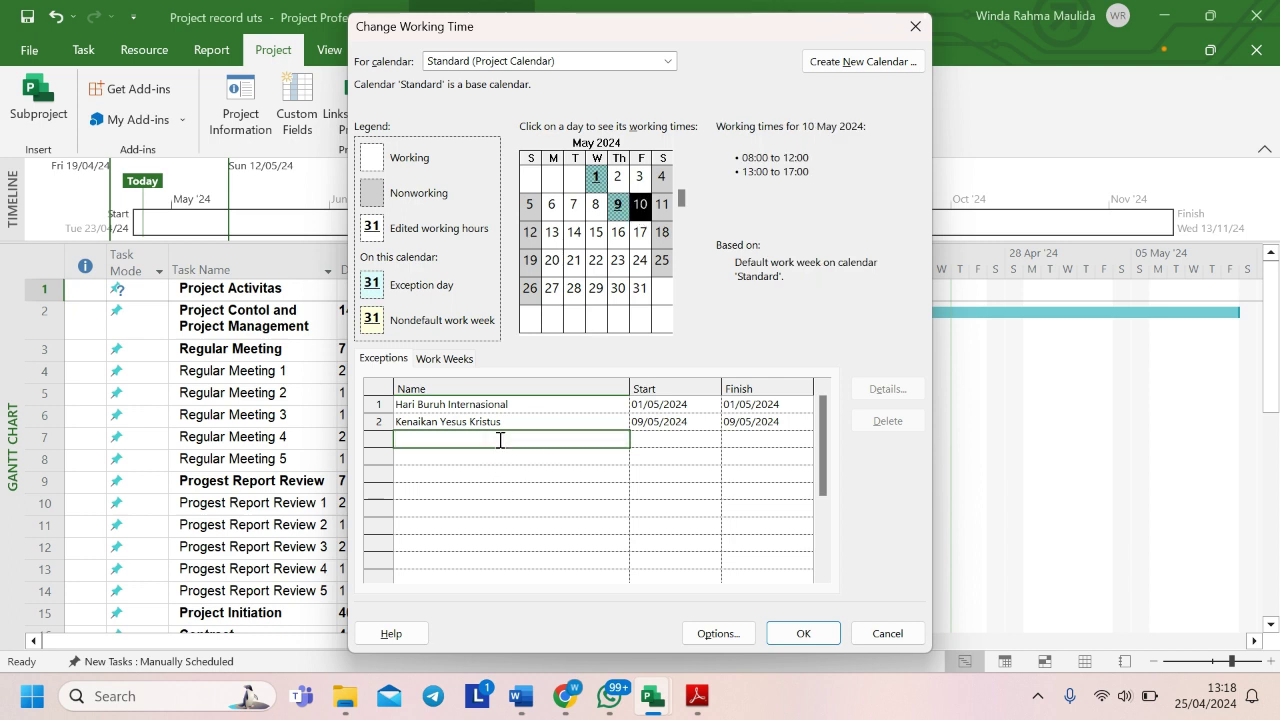
text(Cuti)
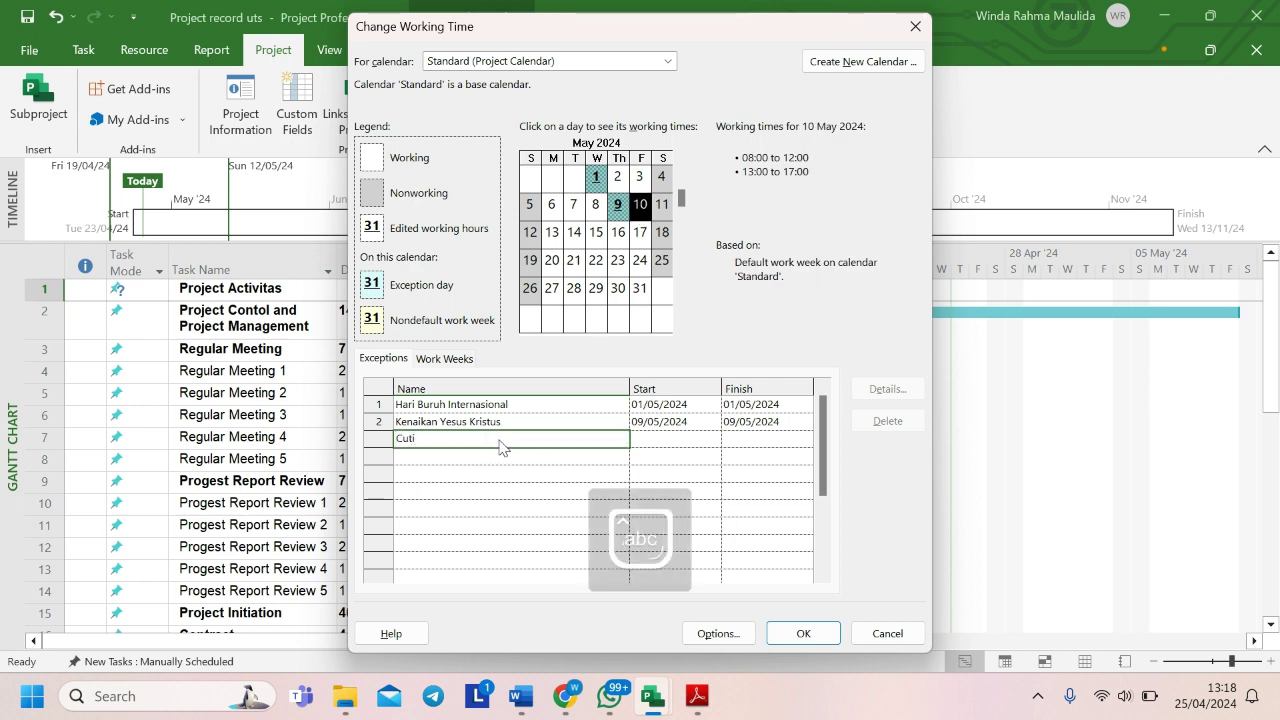
text( Bersama Kenaikan Yesus Kristus)
key(Return)
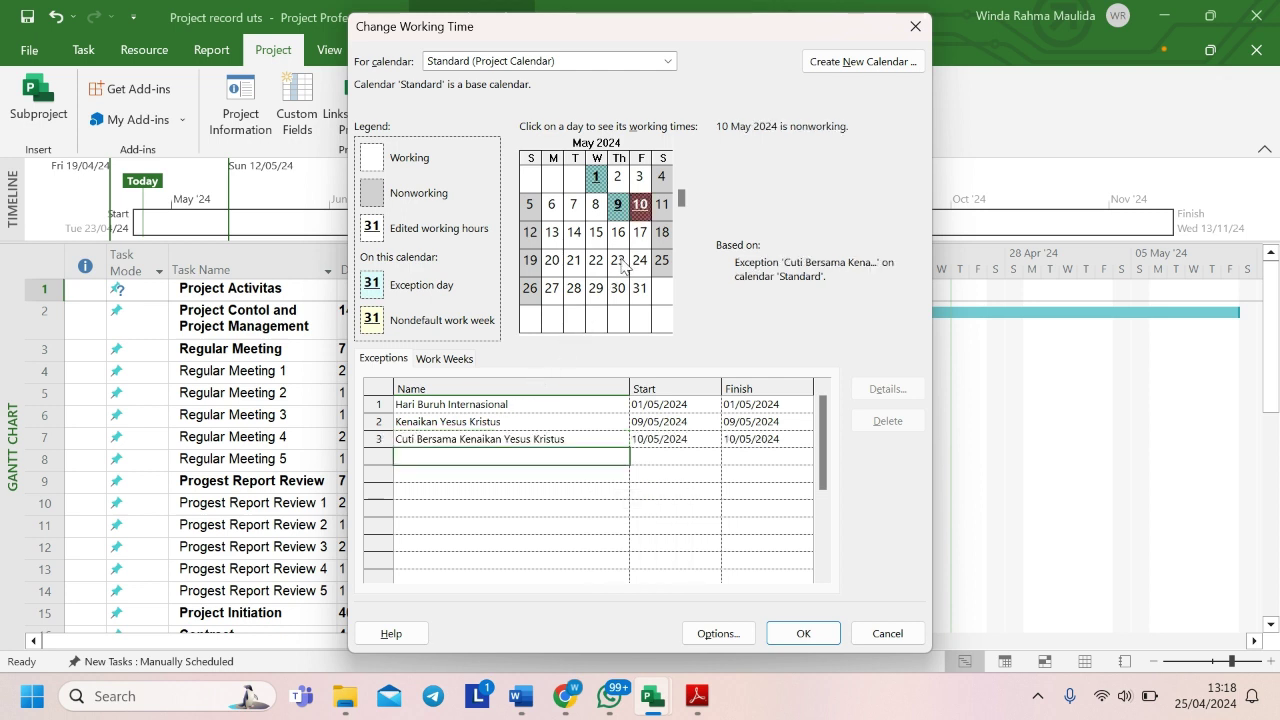
- Add a calendar exception named Hari Raya Waisak on 23 May 2024
click(492, 458)
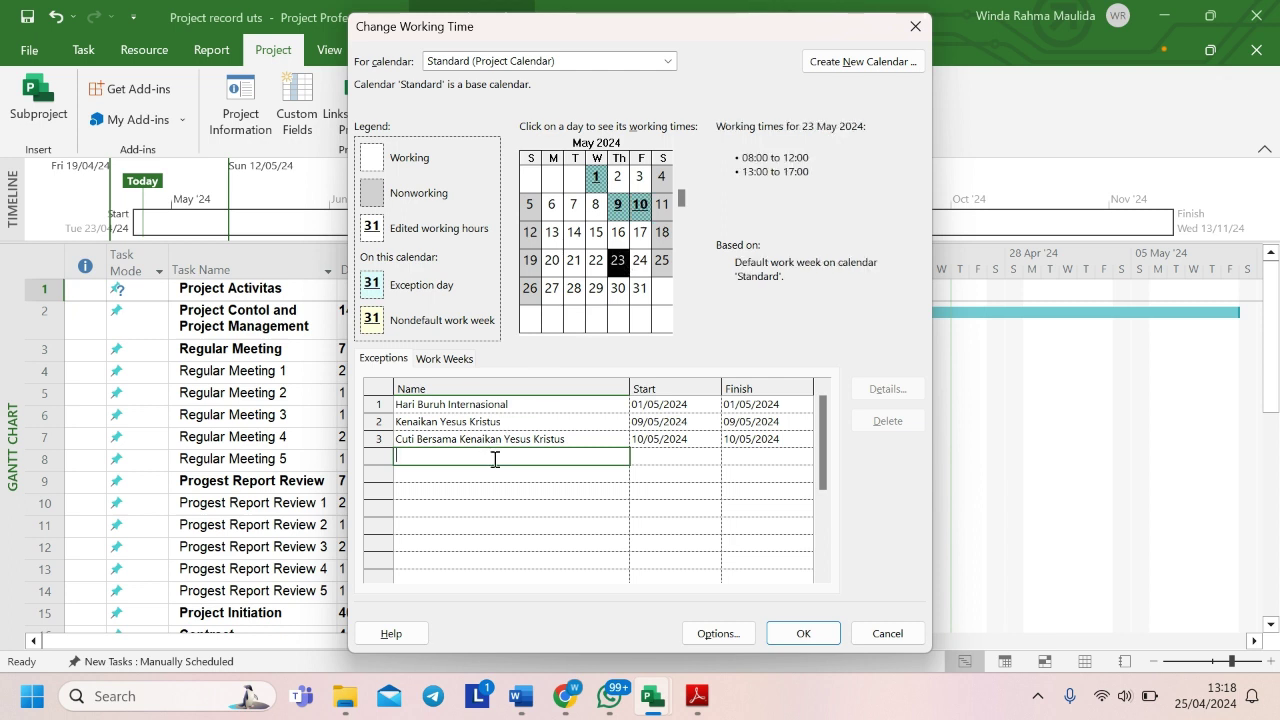
text(Hari)
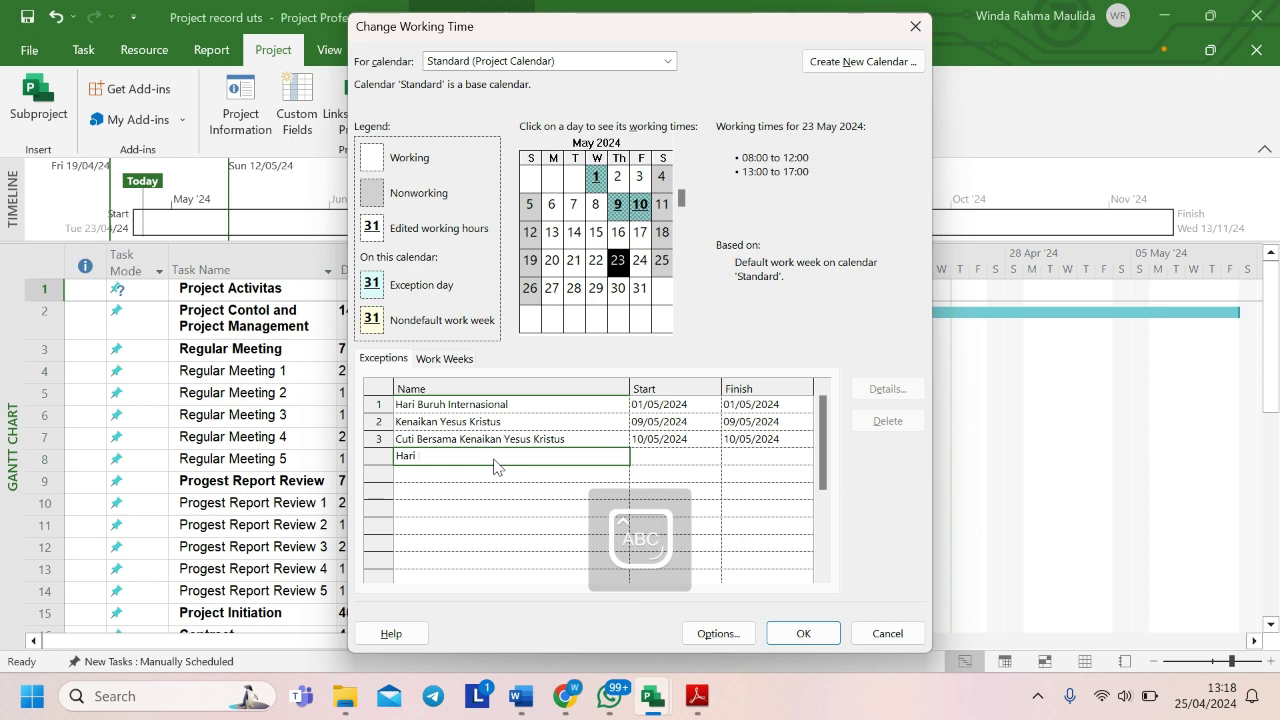
text( Raya Waisak)
key(Return)
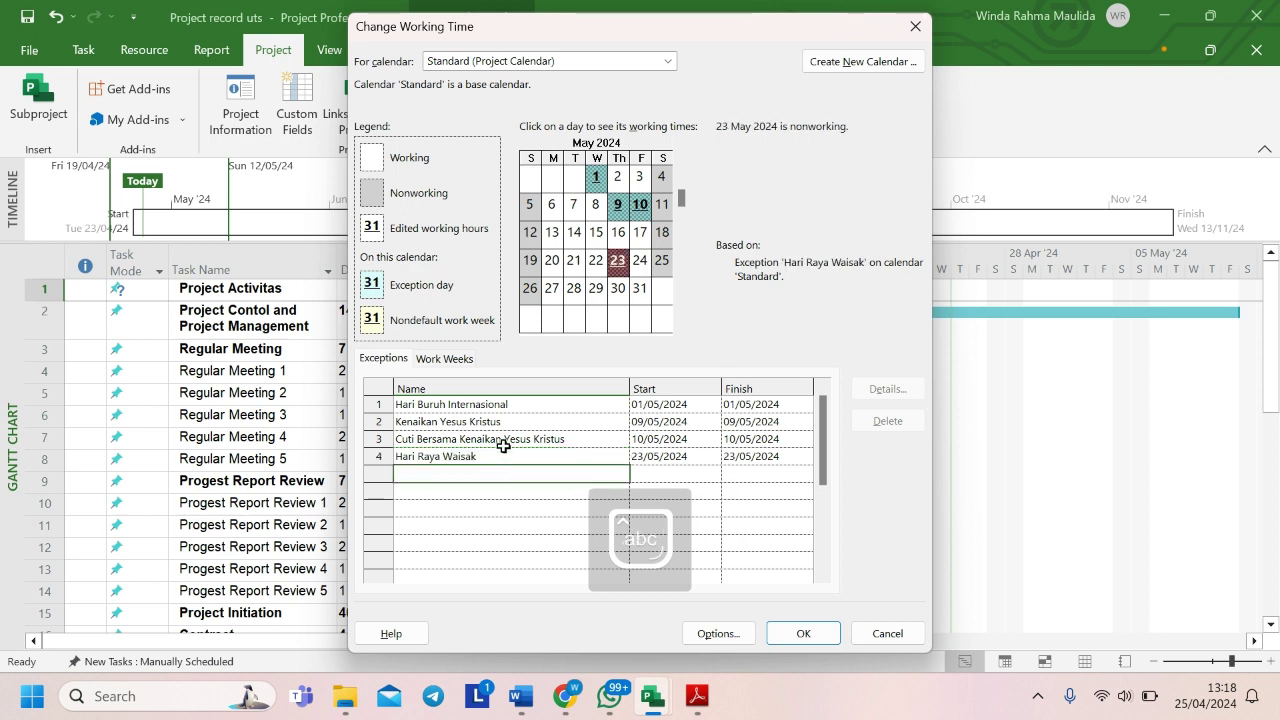
- Add a calendar exception named Cuti Bersama Waisak on 24 May 2024 and apply the working time changes
click(640, 262)
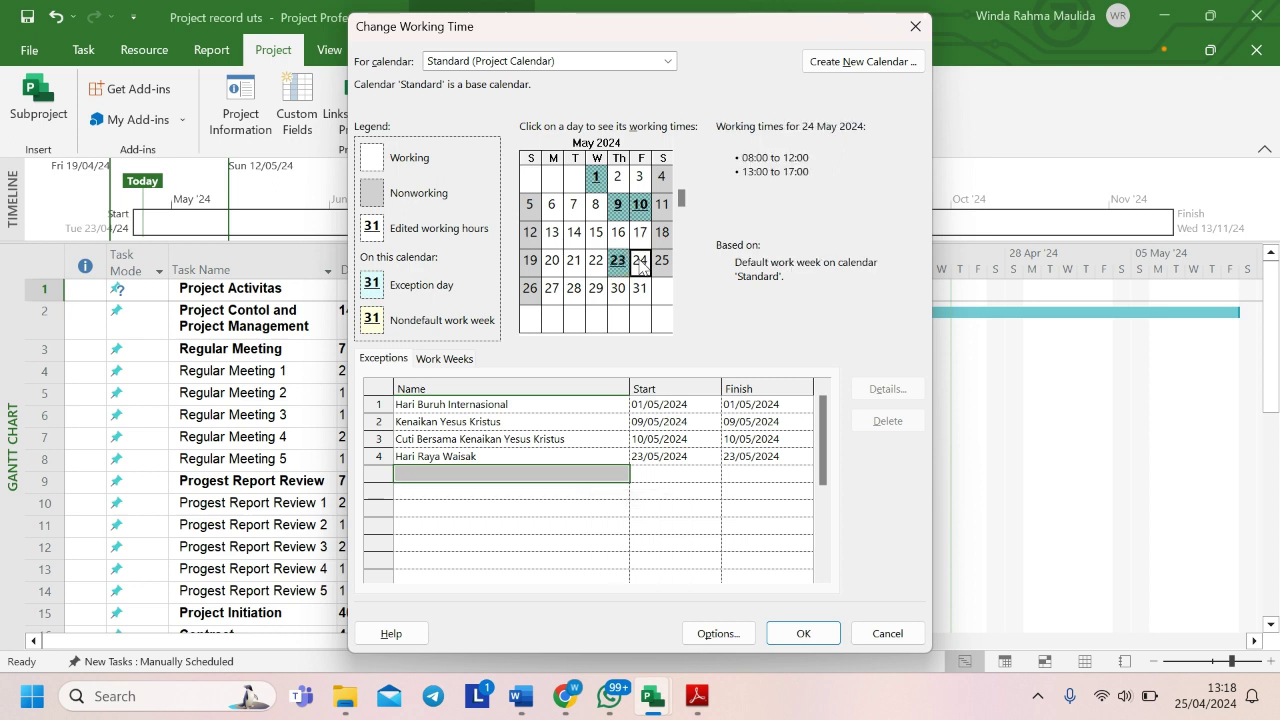
click(476, 476)
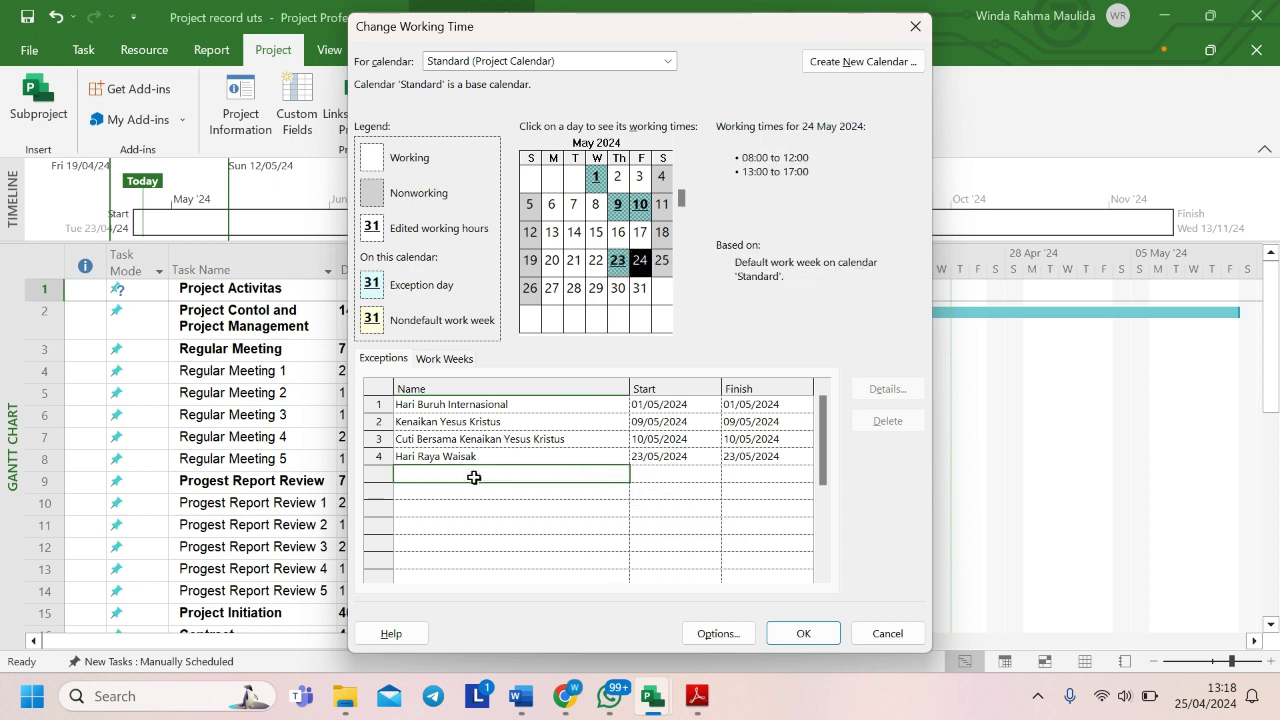
text(C)
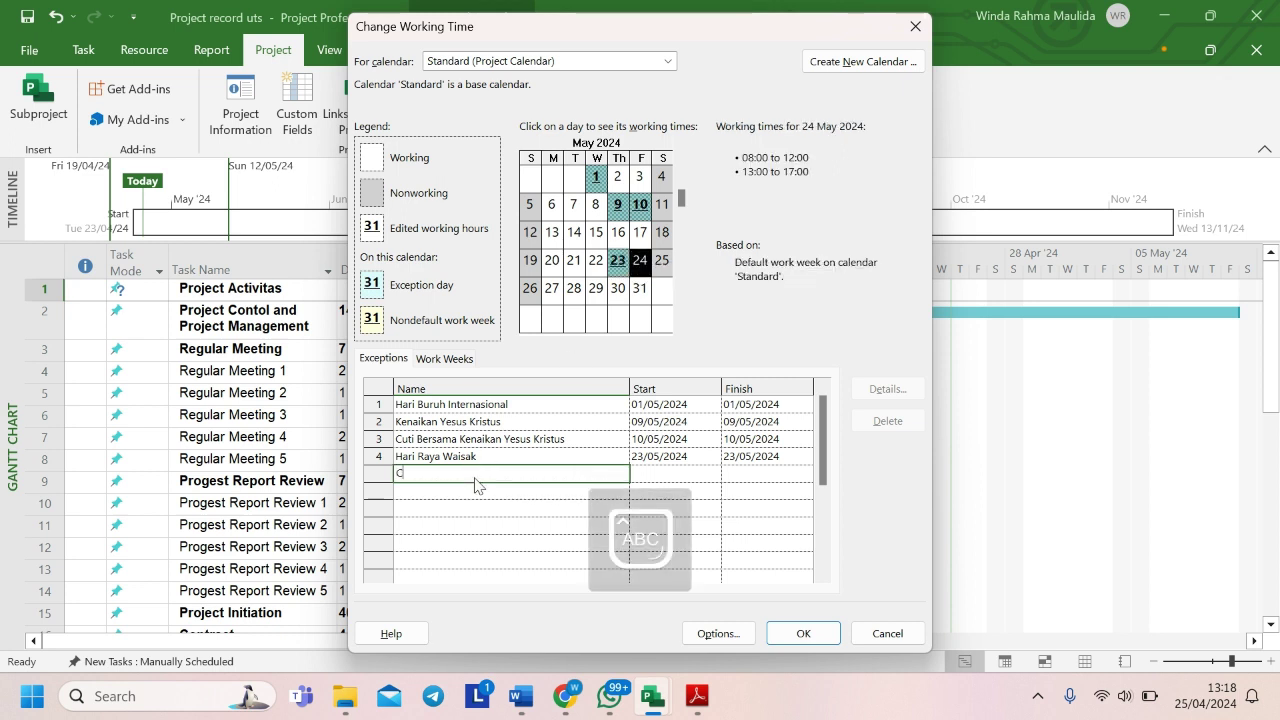
text(uti Bersama Waisak)
key(Return)
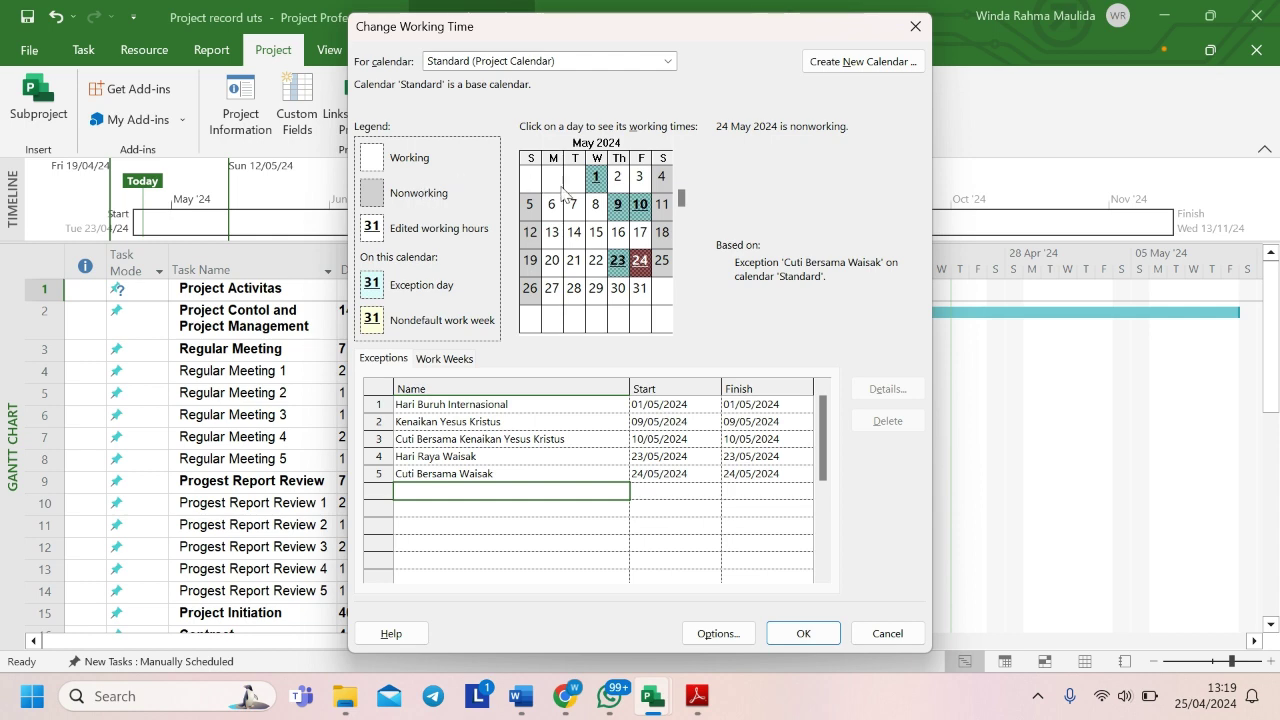
click(804, 632)
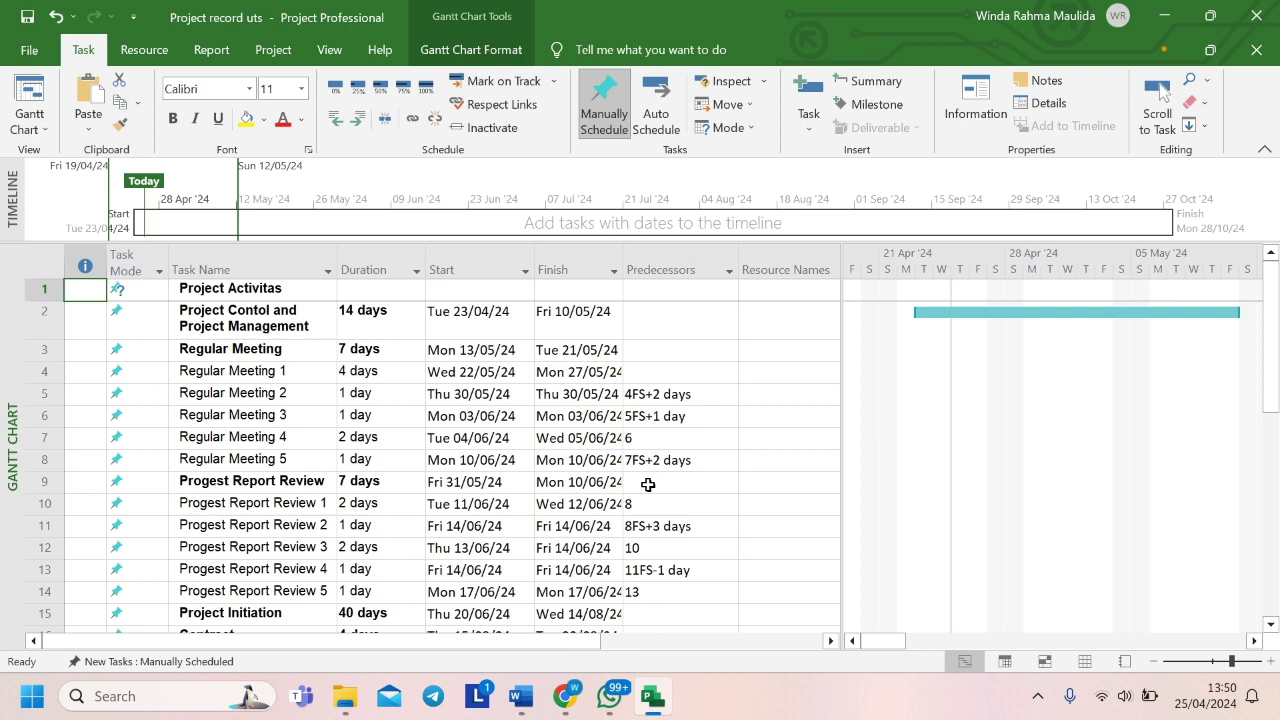
- Switch to the Word exam document and look over the resource list in Tabel 2. Sumber Daya Proyek
mouse_move(524, 700)
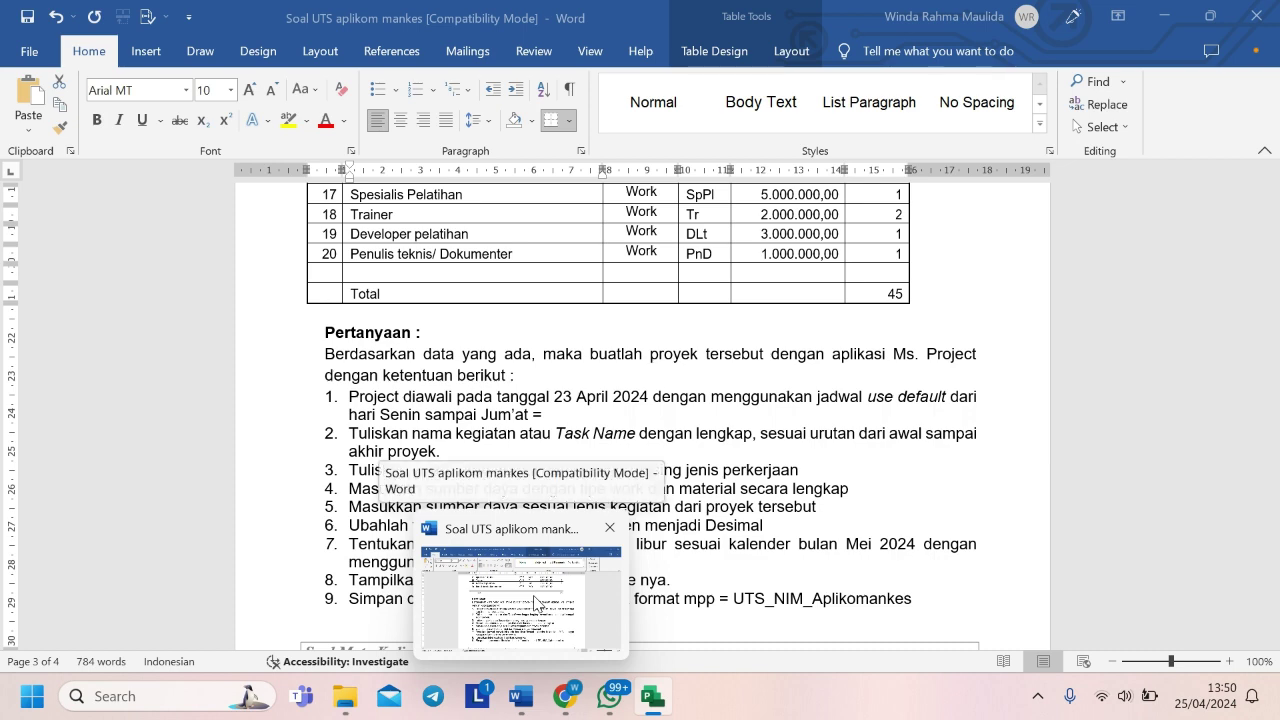
click(536, 604)
scroll(623, 371, up, 8)
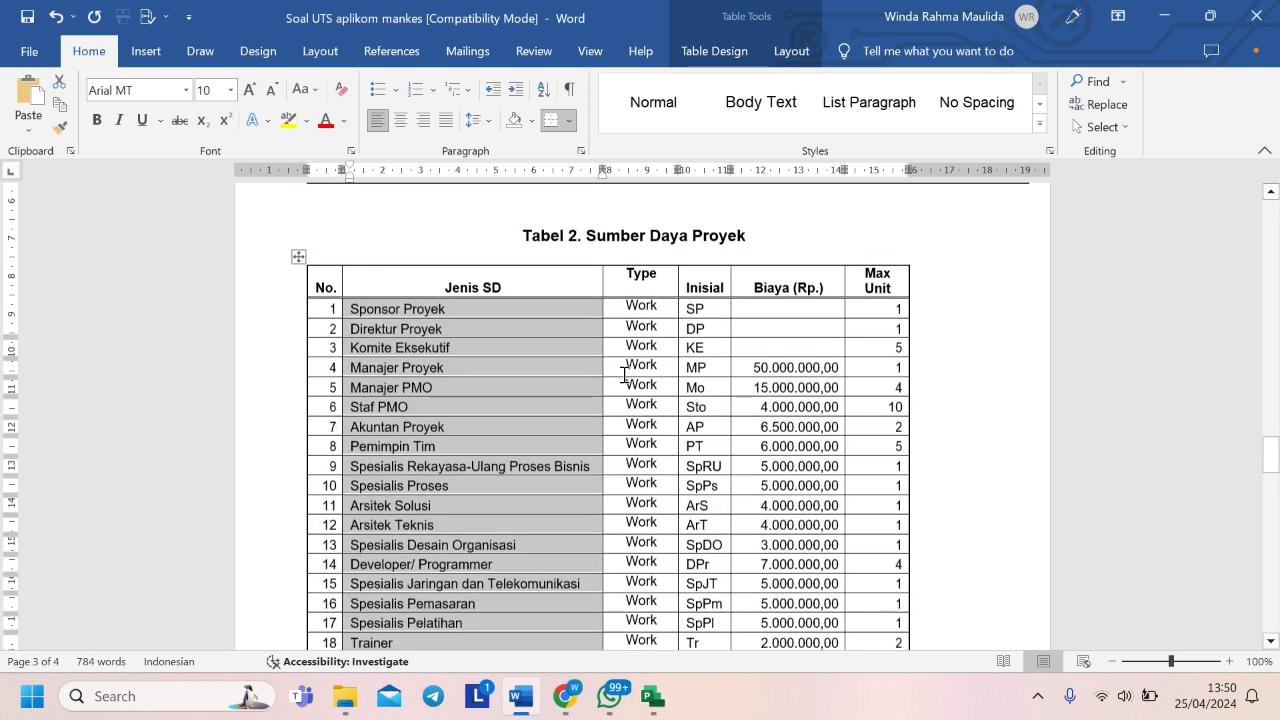
click(576, 252)
scroll(574, 251, down, 3)
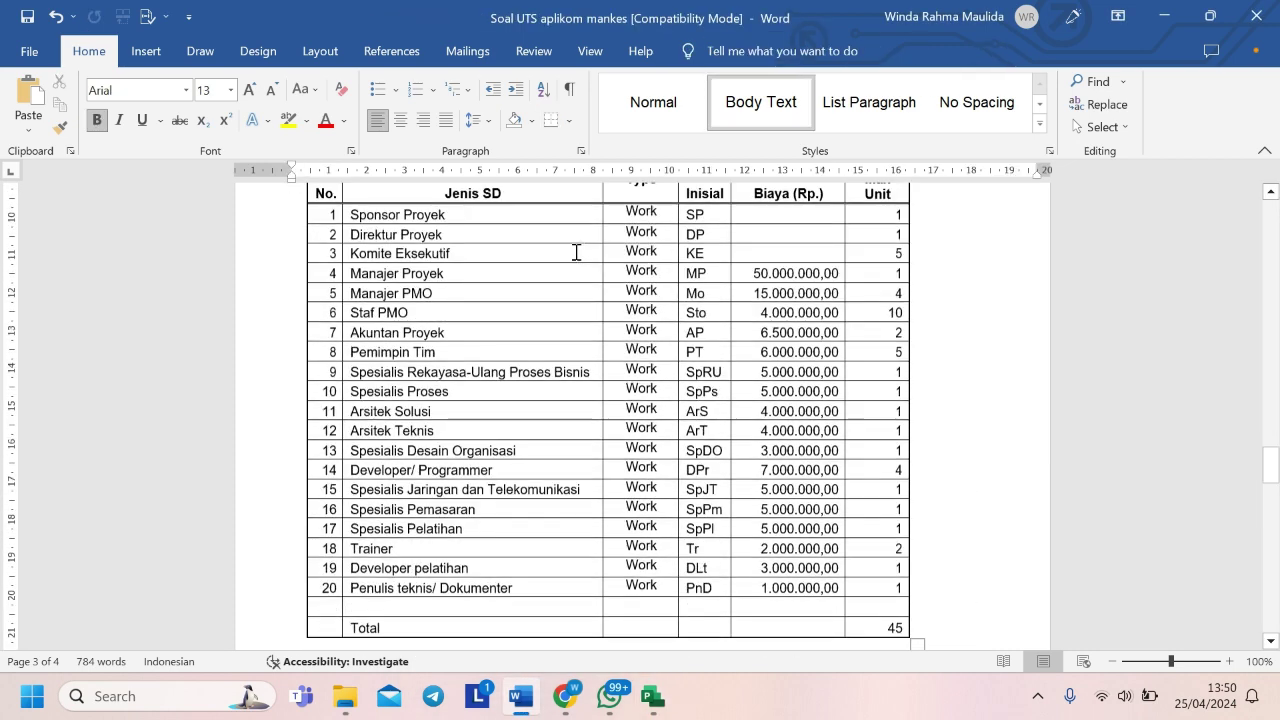
scroll(574, 251, up, 1)
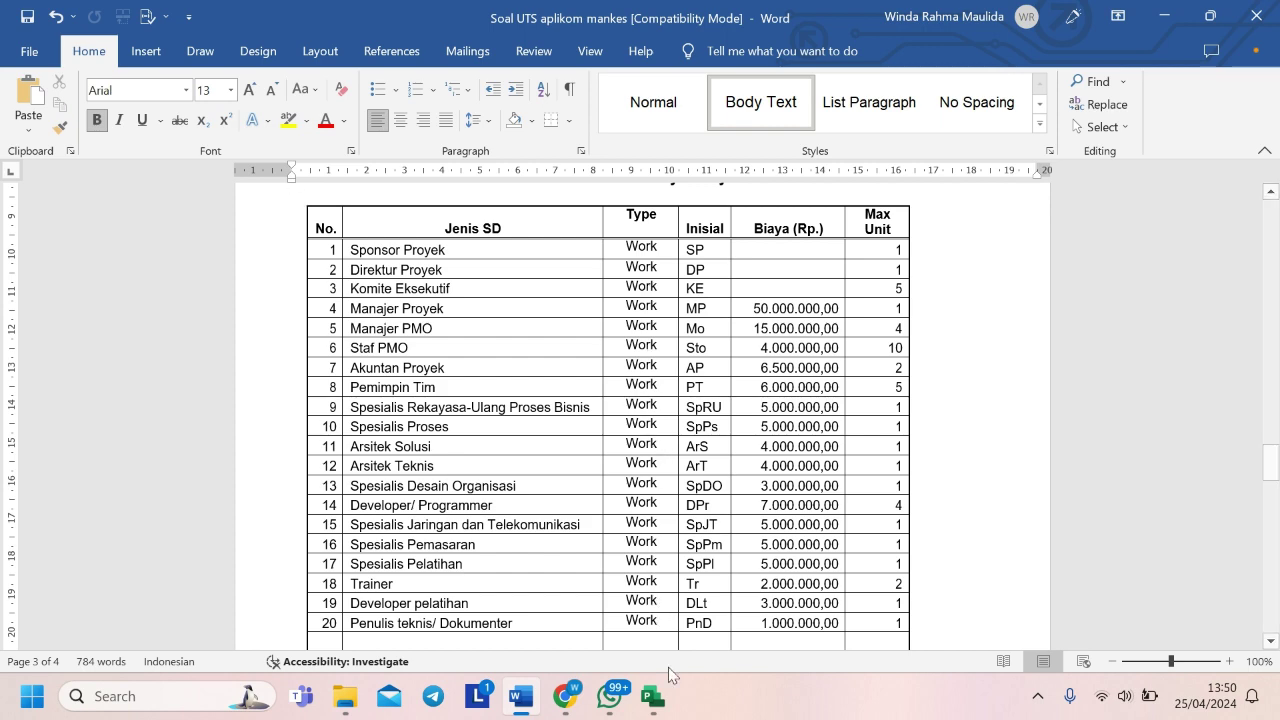
- Return to the Project record uts file in Microsoft Project and display the Resource Sheet view
mouse_move(662, 697)
click(647, 598)
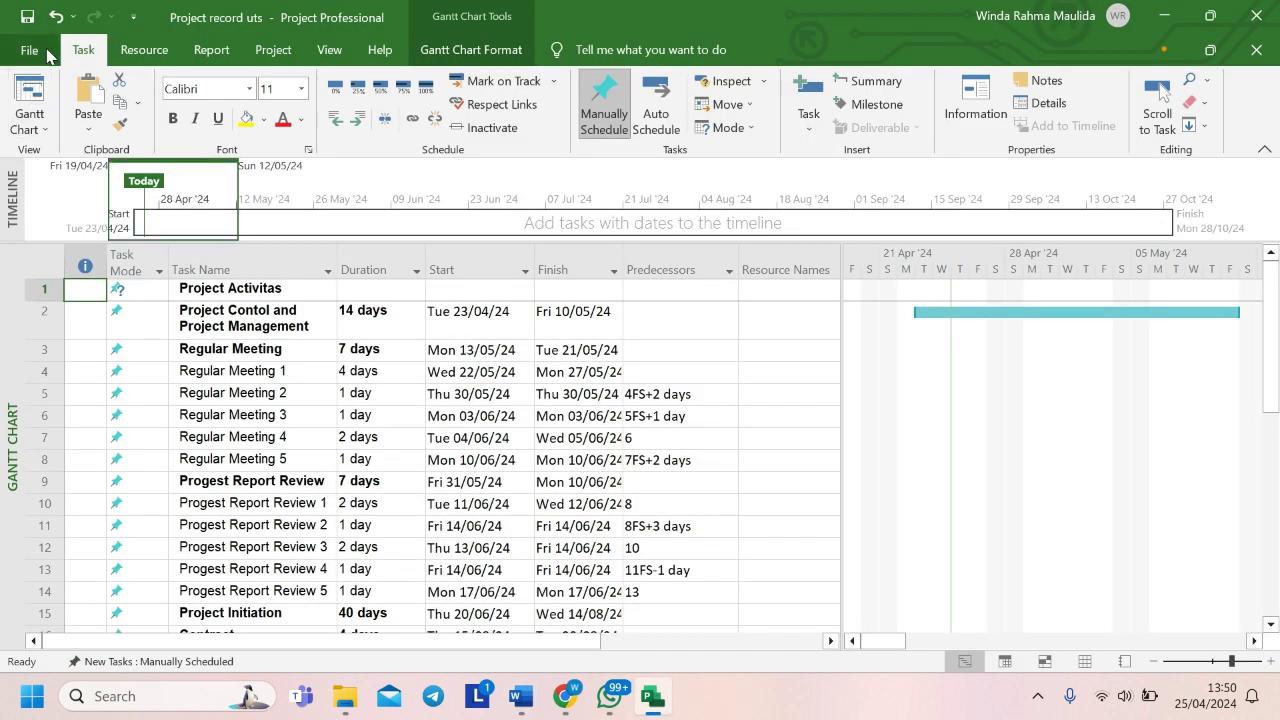
click(38, 130)
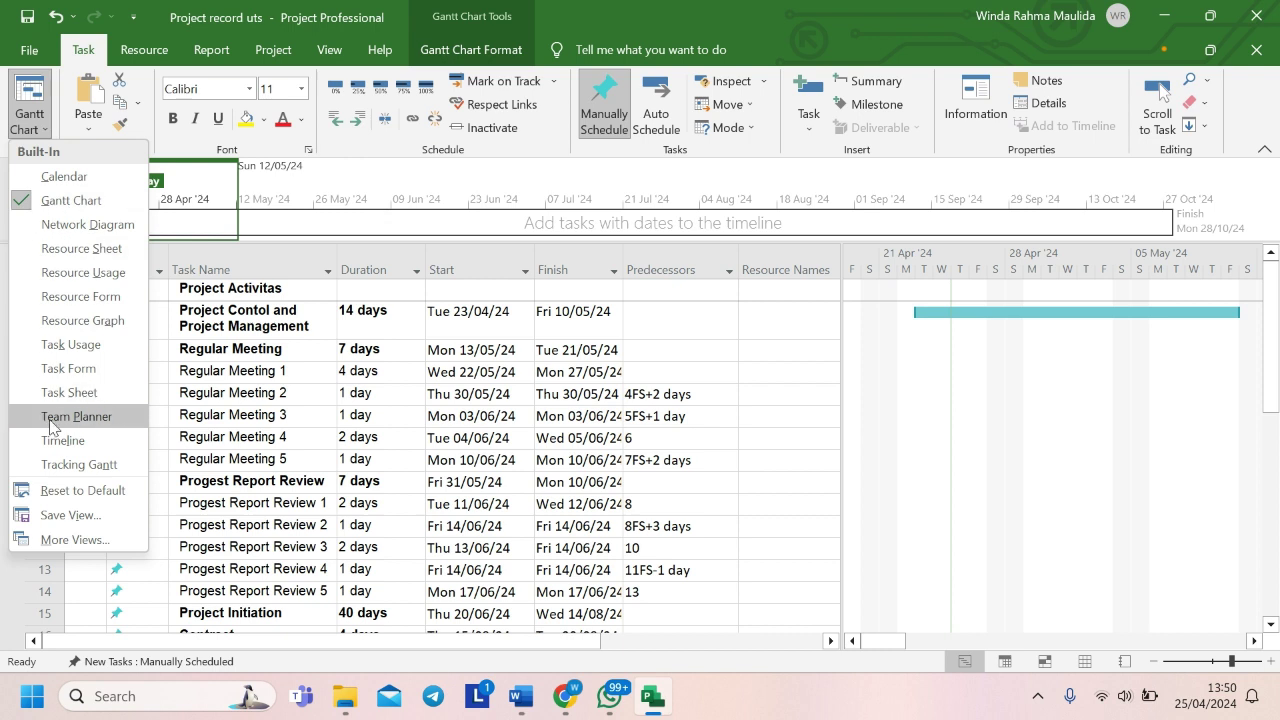
click(81, 254)
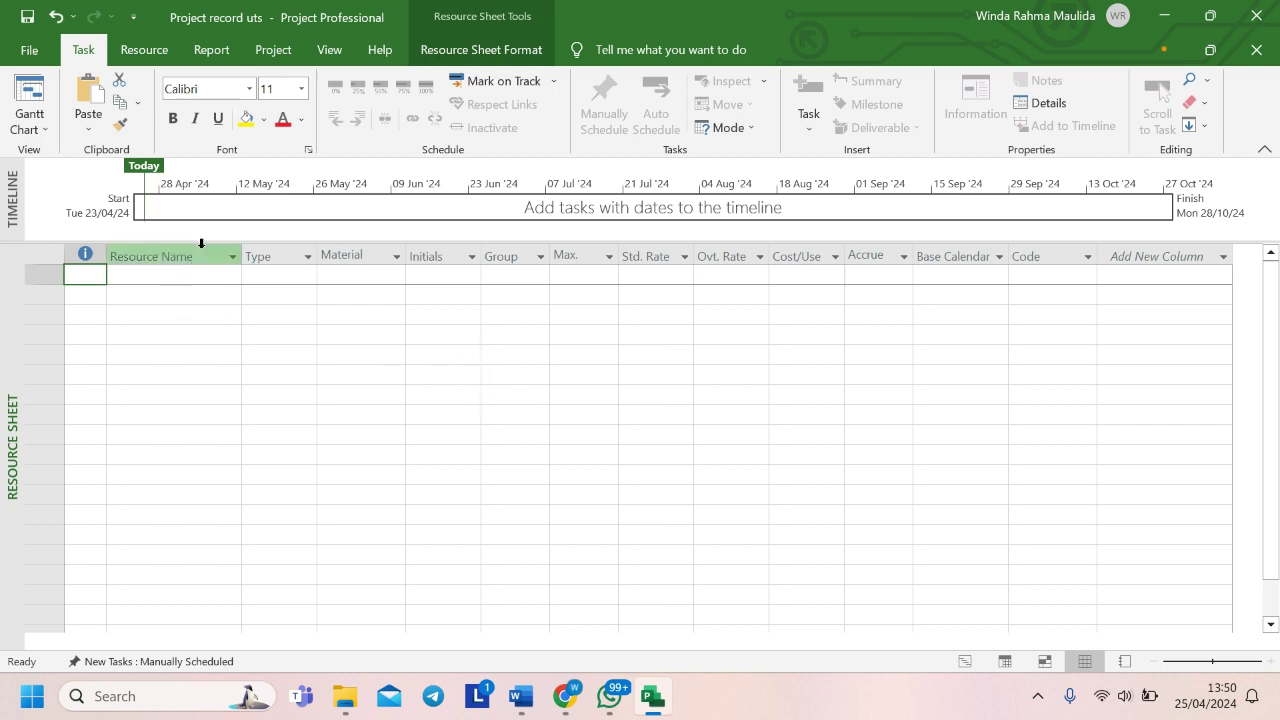
- Switch to the Word exam document and copy the 20 Jenis SD names from Tabel 2. Sumber Daya Proyek
mouse_move(522, 698)
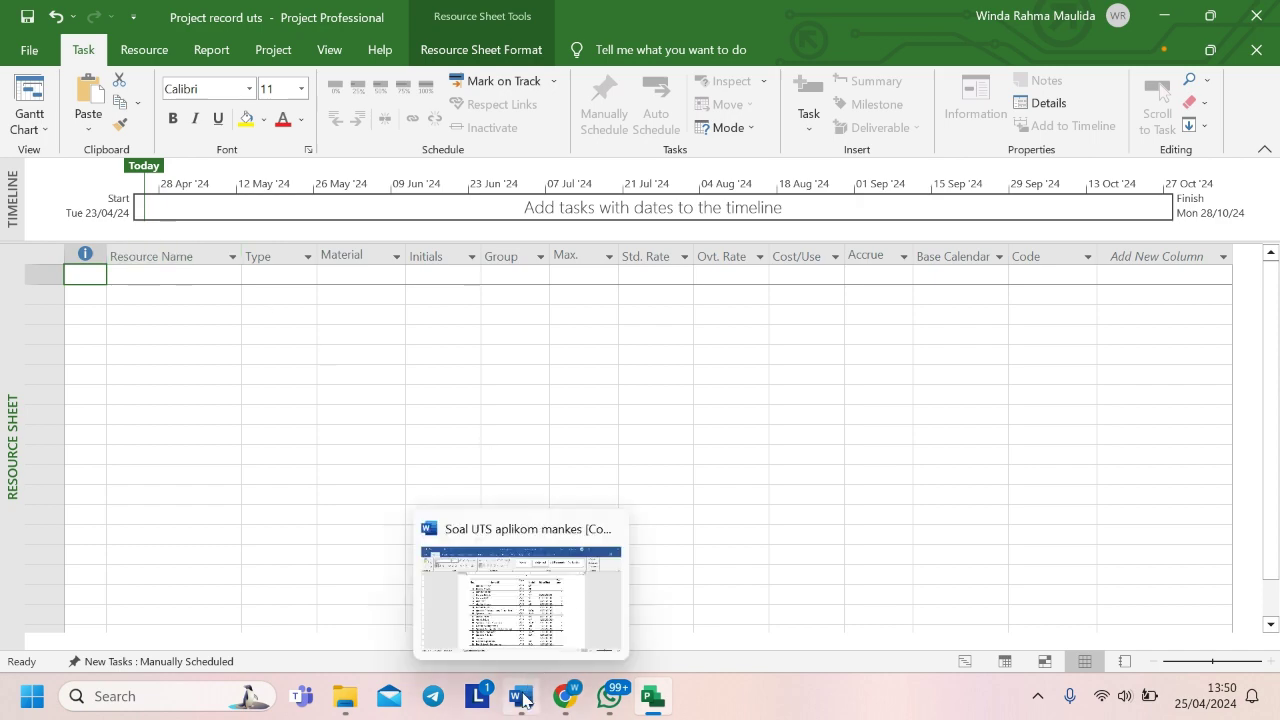
click(524, 606)
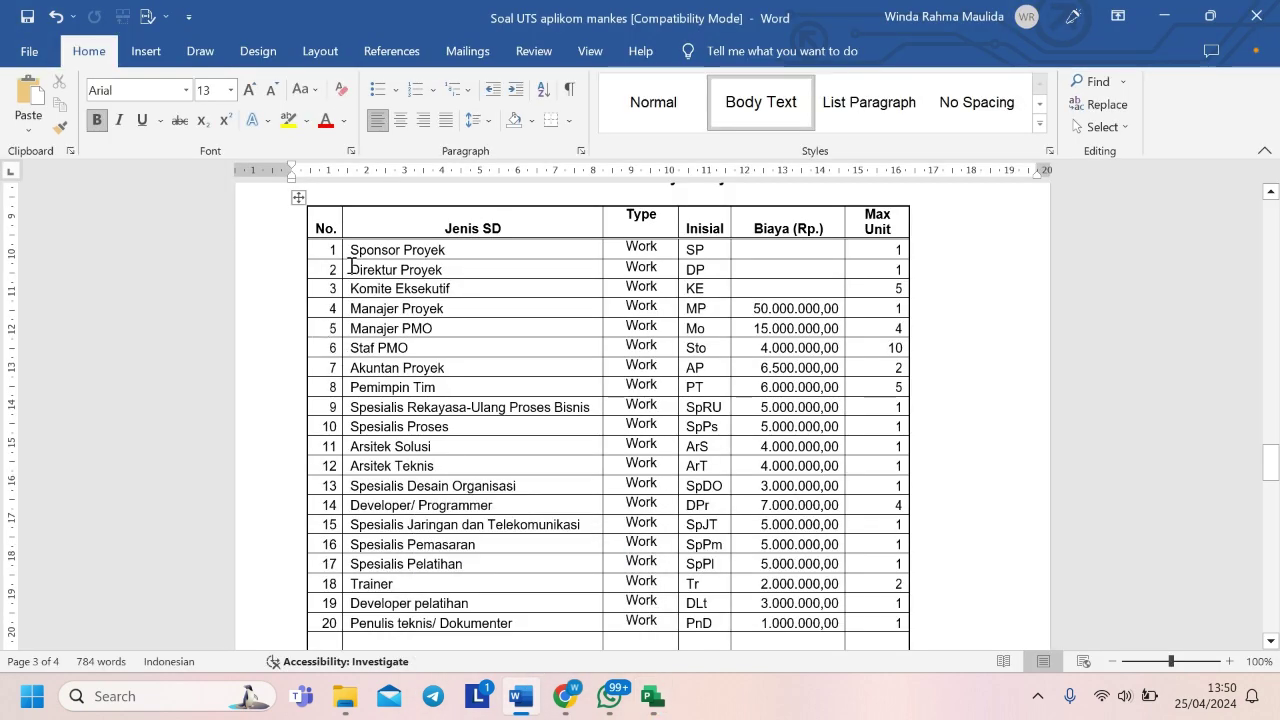
scroll(354, 253, up, 1)
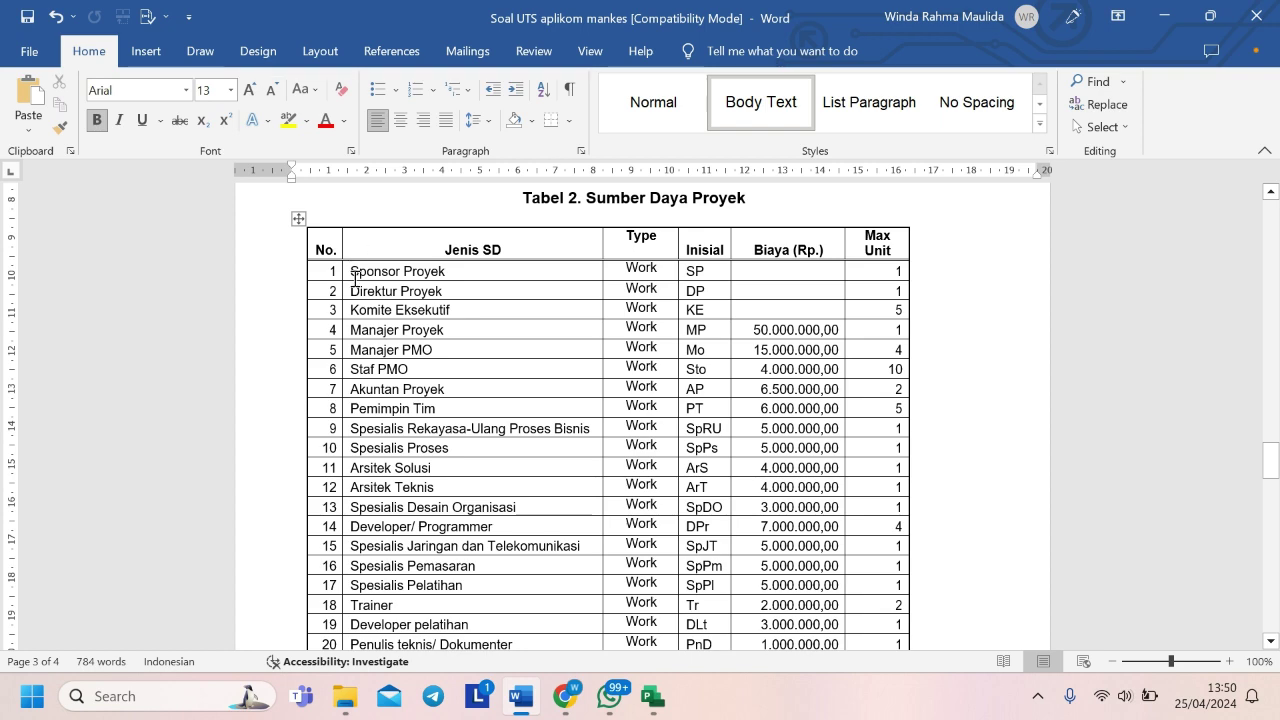
double_click(352, 271)
drag(424, 283, 547, 428)
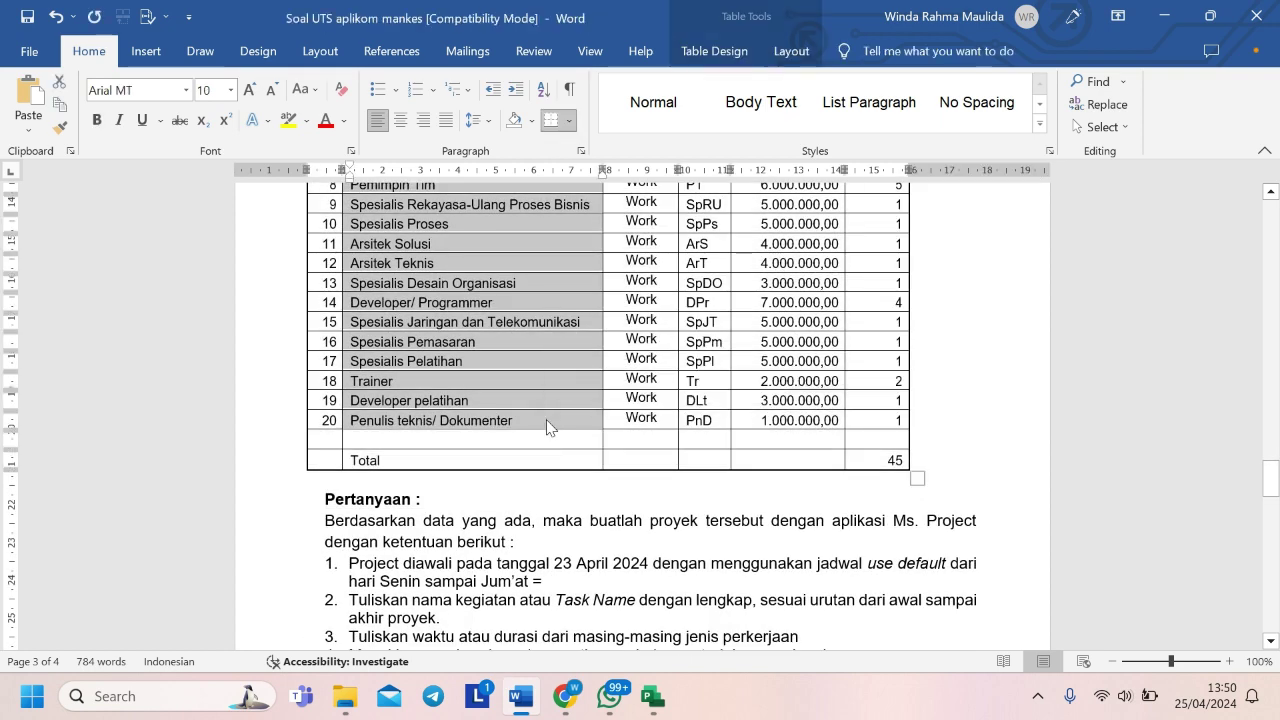
- Return to the Project record uts file in Microsoft Project and paste the copied names into the Resource Name column from the first row
click(652, 696)
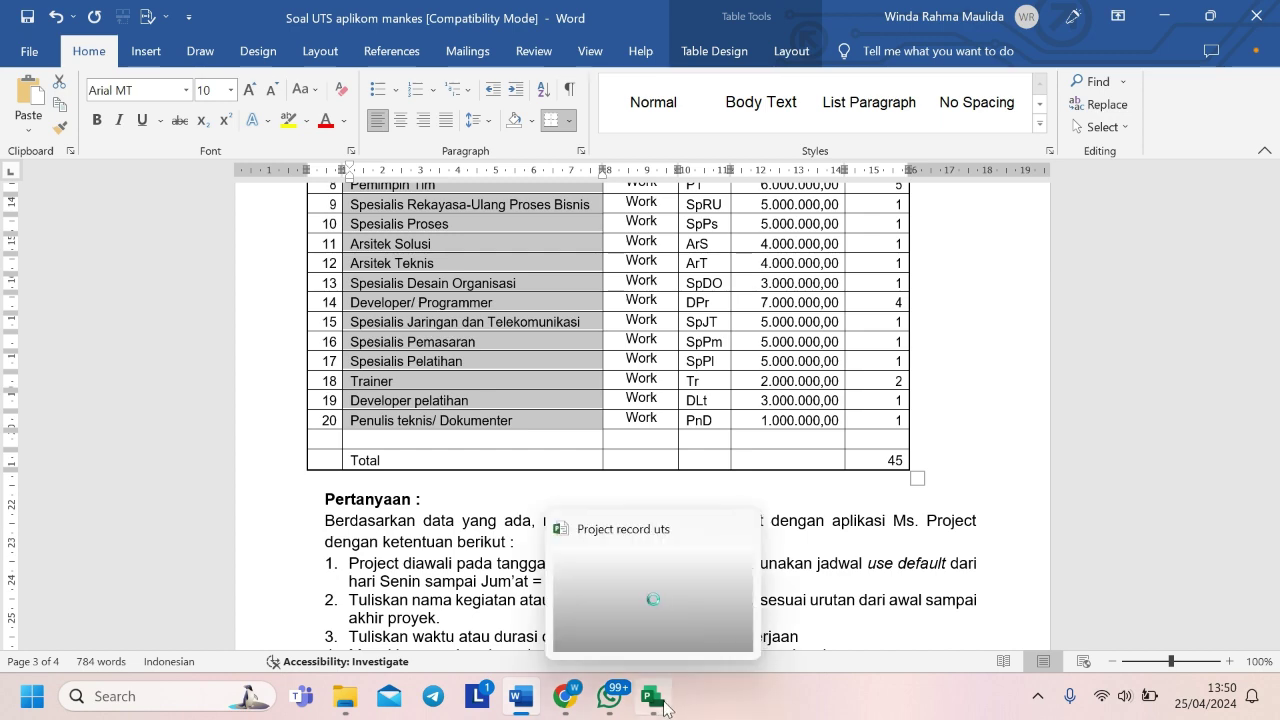
click(669, 599)
click(133, 279)
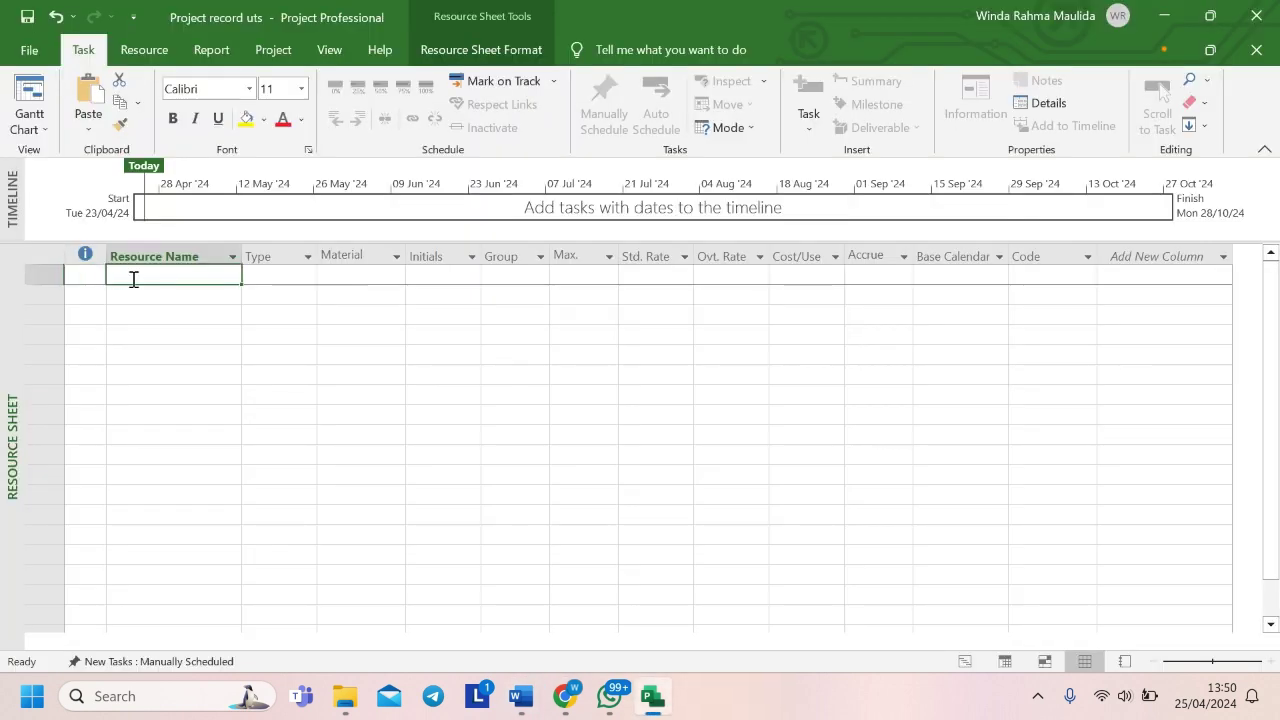
key(ctrl+v)
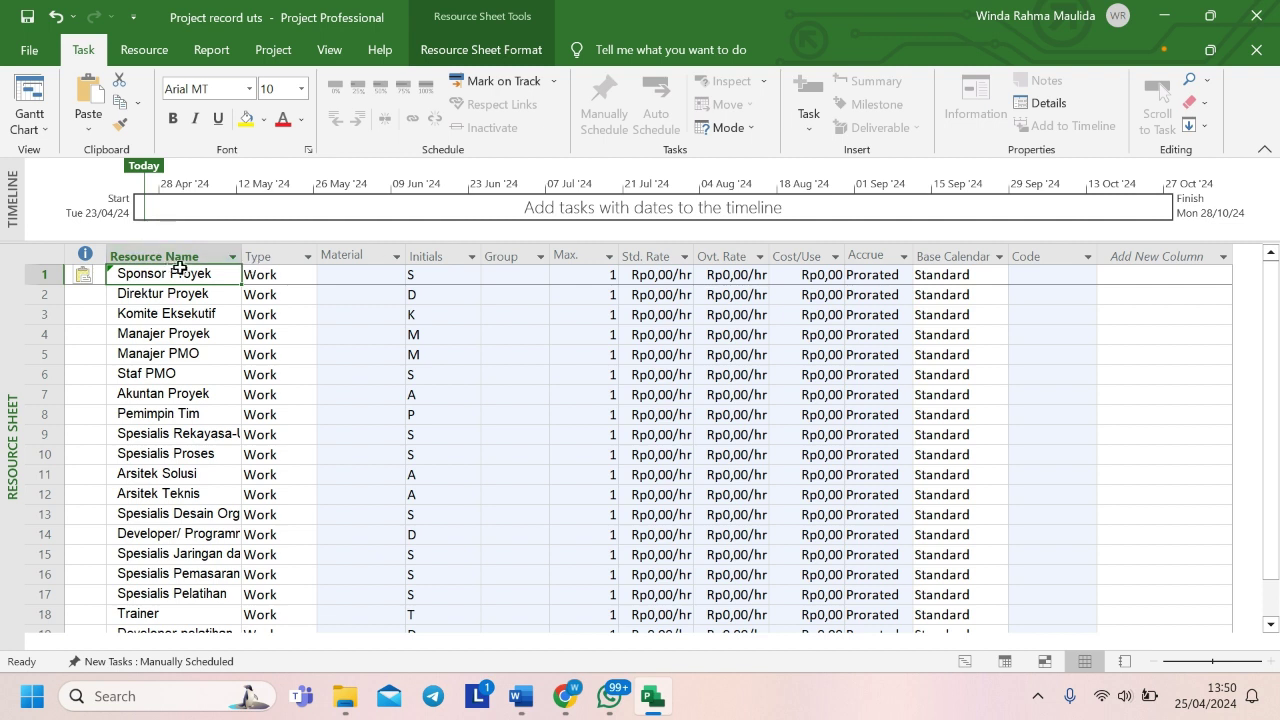
click(176, 360)
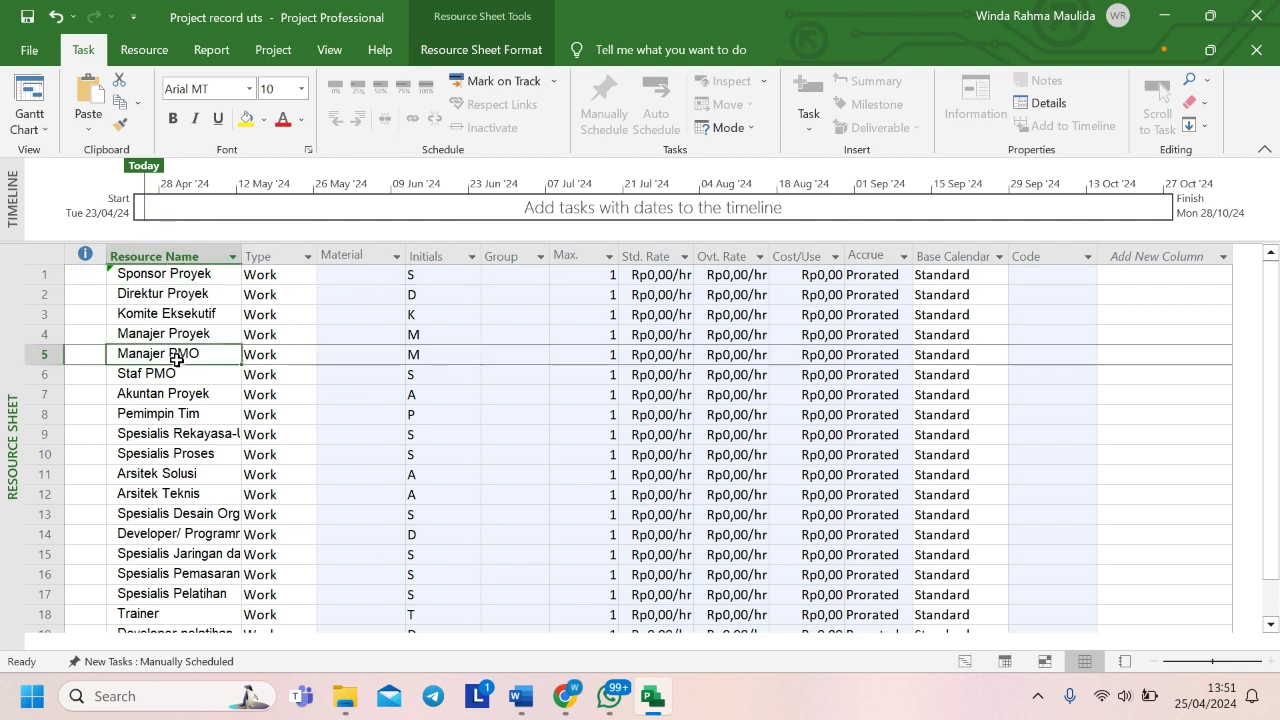
click(204, 288)
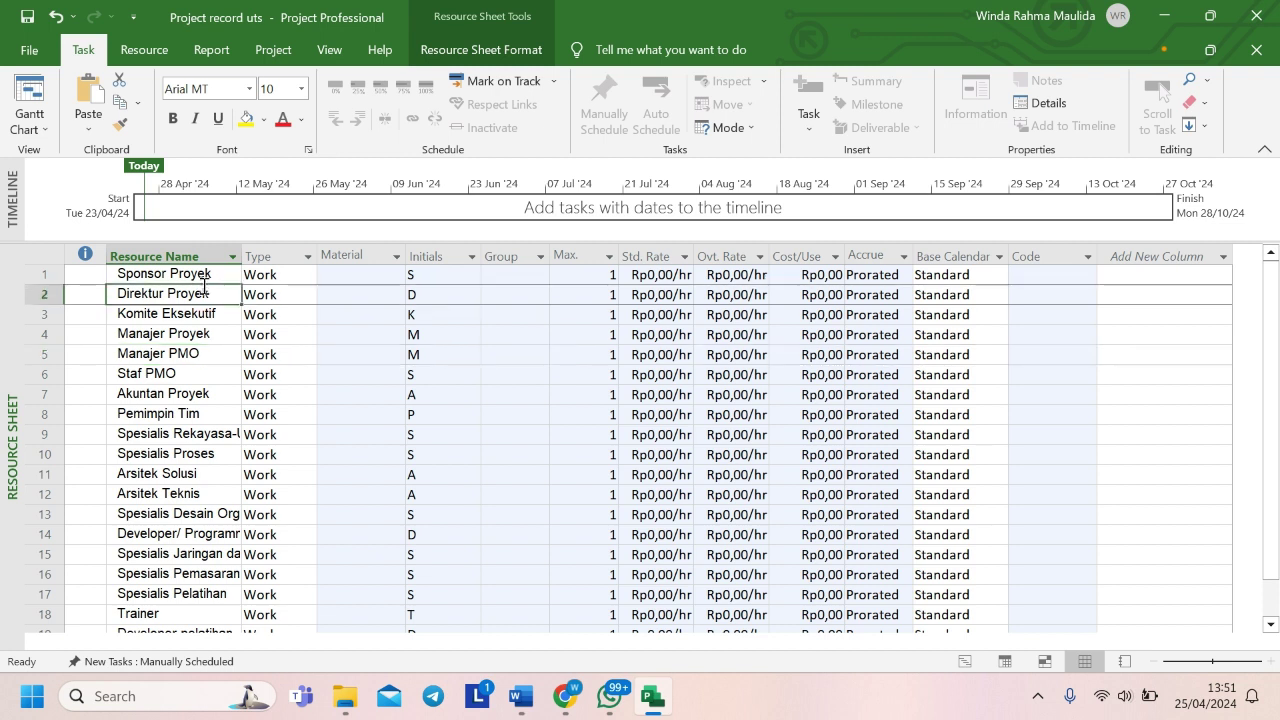
- Target the Initials cell of Sponsor Proyek, then switch to Word and copy the Inisial values SP through PnD from Tabel 2
click(284, 275)
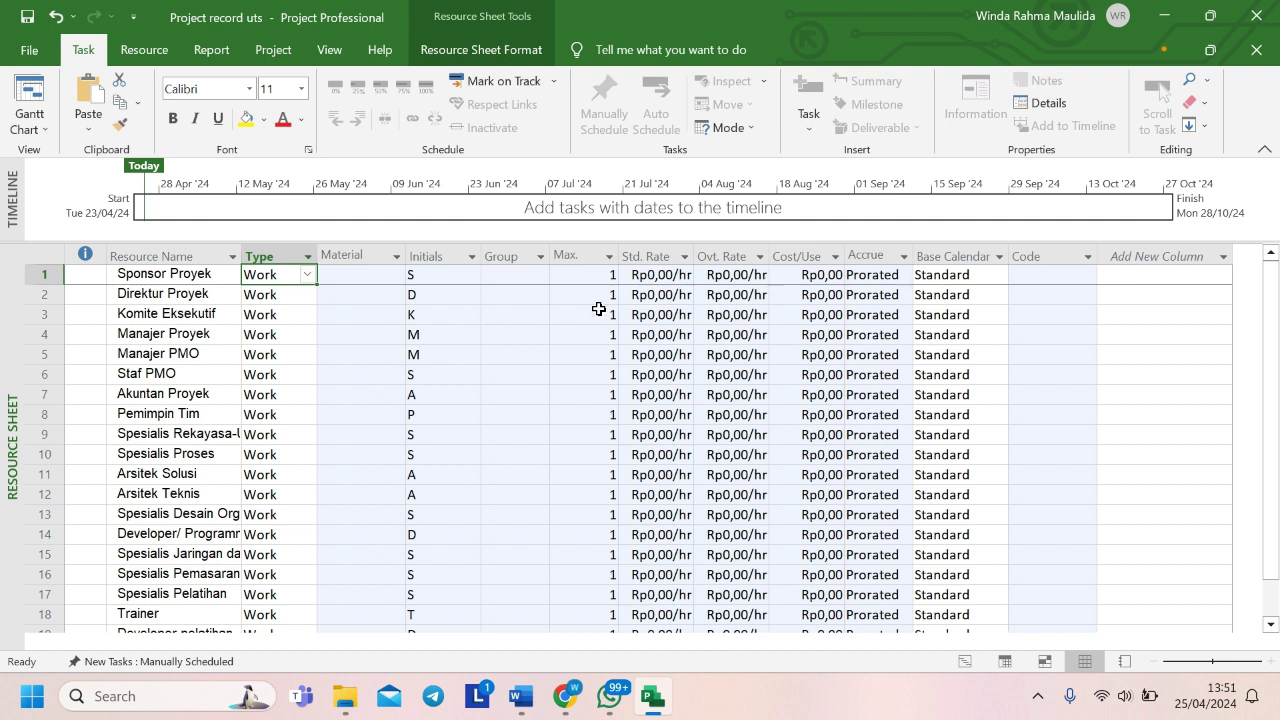
click(427, 274)
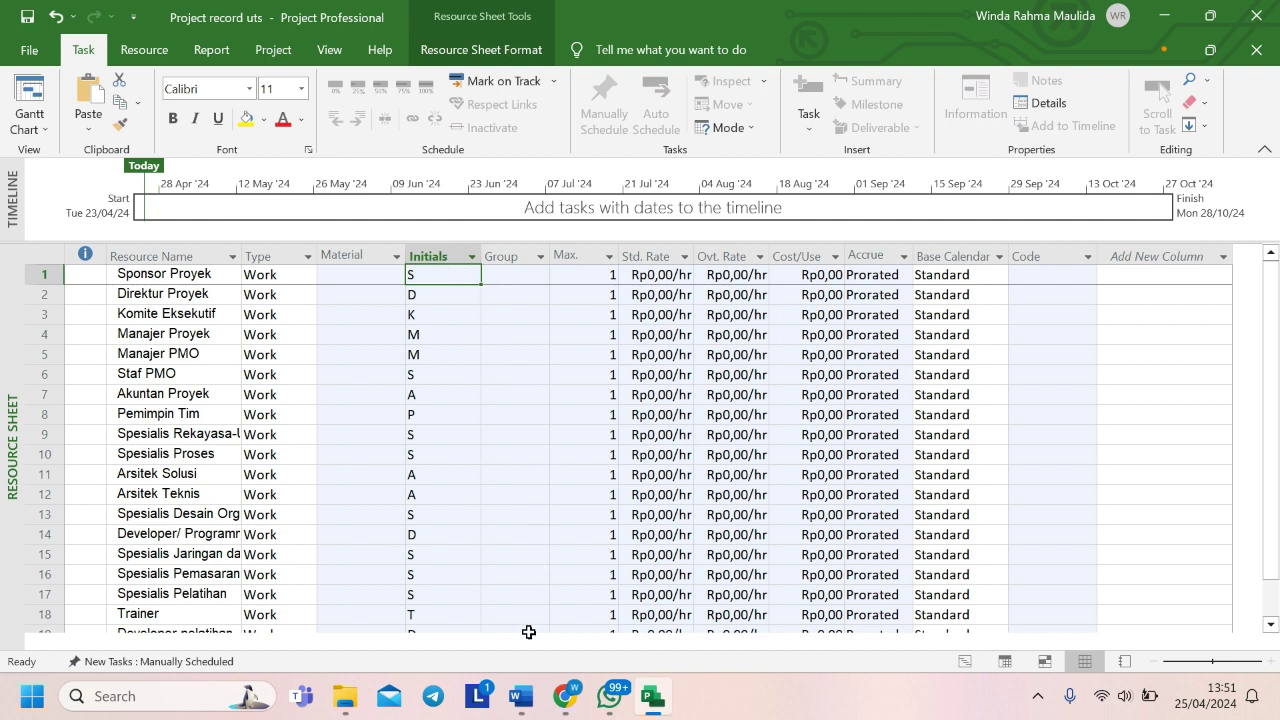
mouse_move(521, 689)
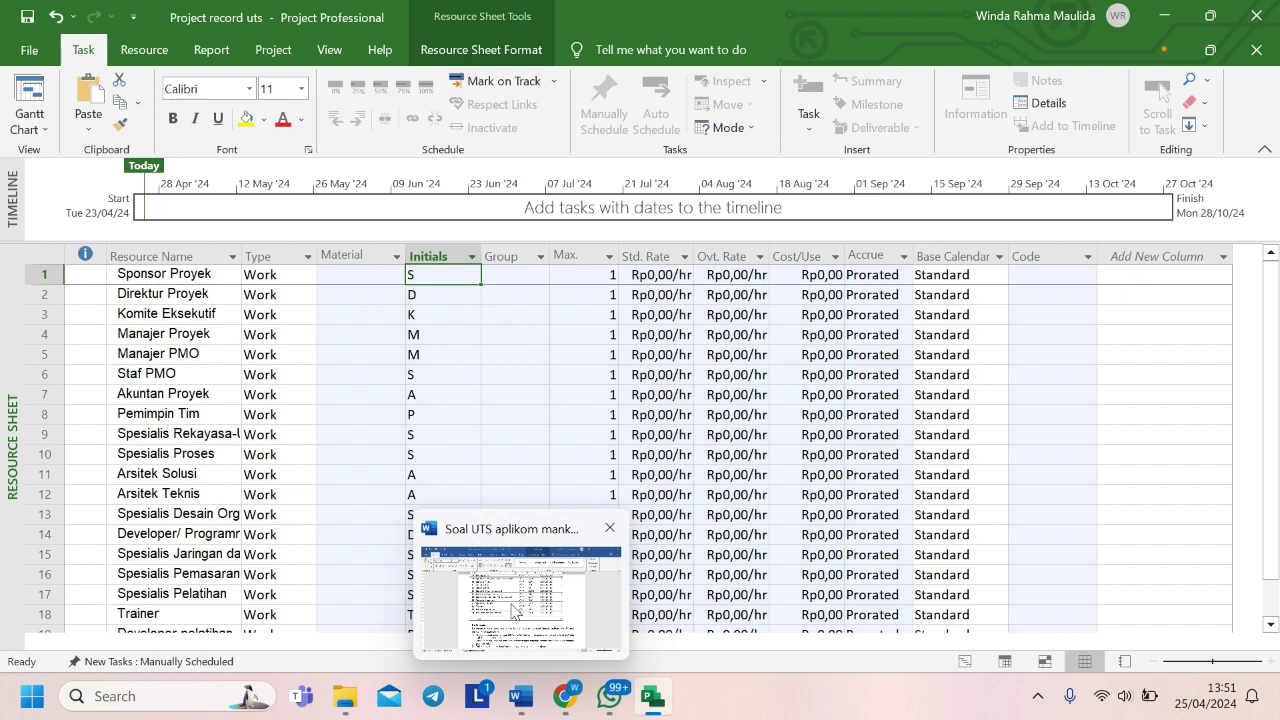
click(513, 610)
scroll(690, 262, up, 5)
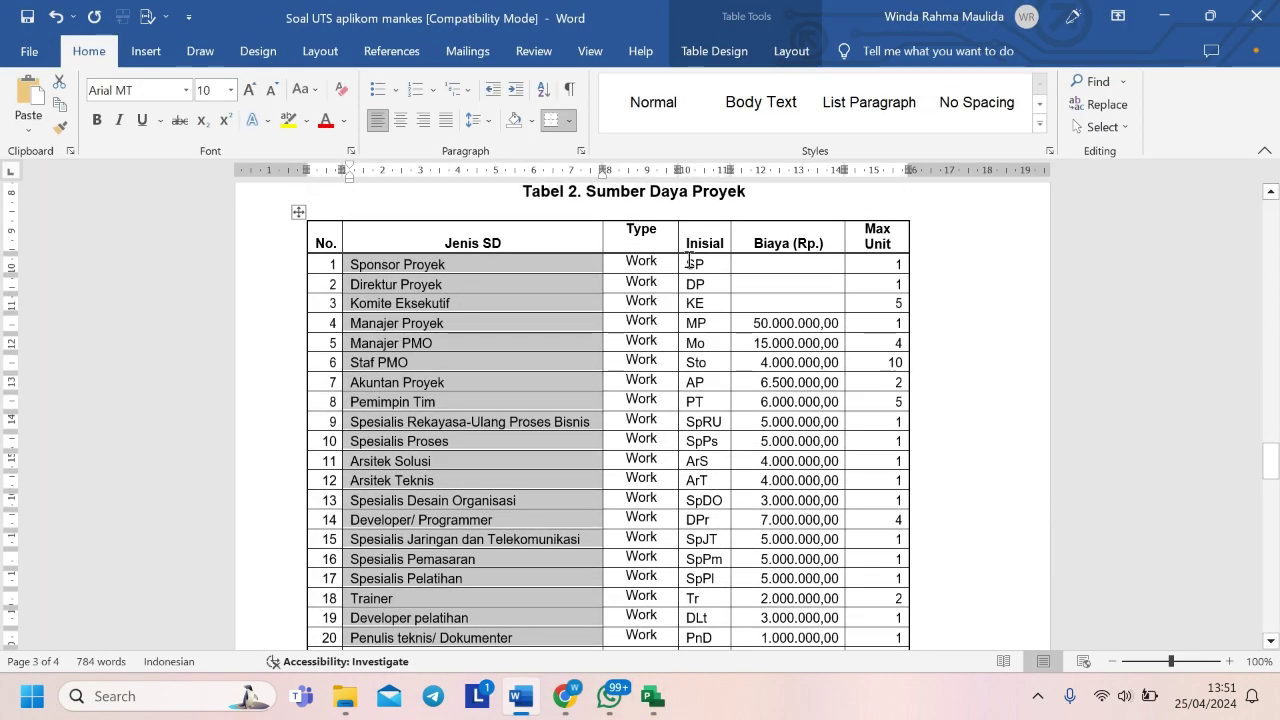
drag(690, 262, 705, 548)
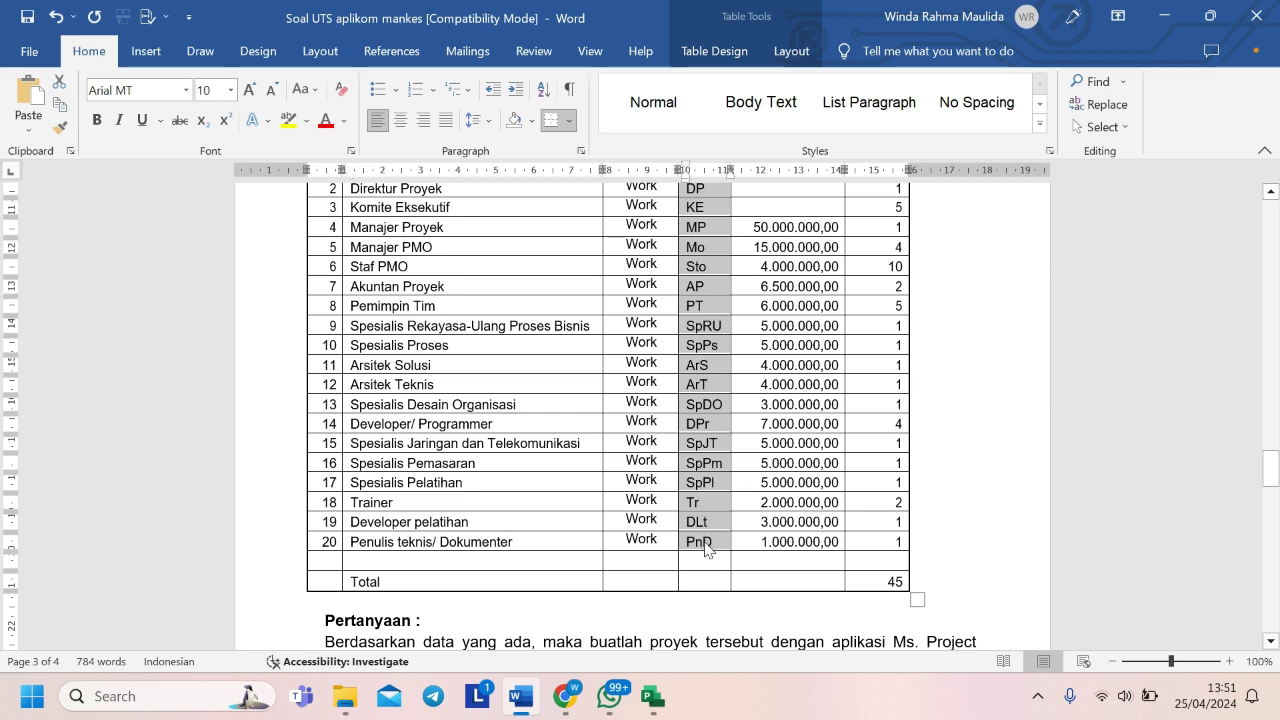
- Return to Microsoft Project and paste the copied initials into the Initials column starting at Sponsor Proyek
mouse_move(653, 696)
click(615, 607)
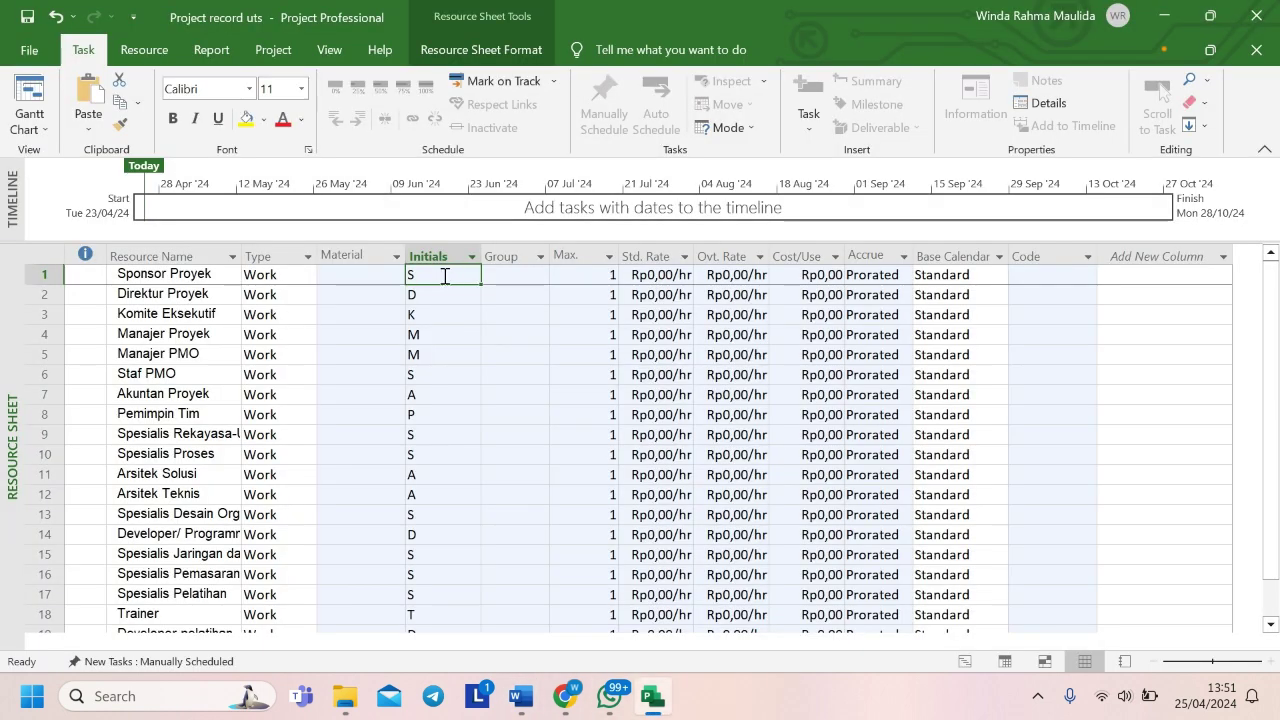
key(ctrl+v)
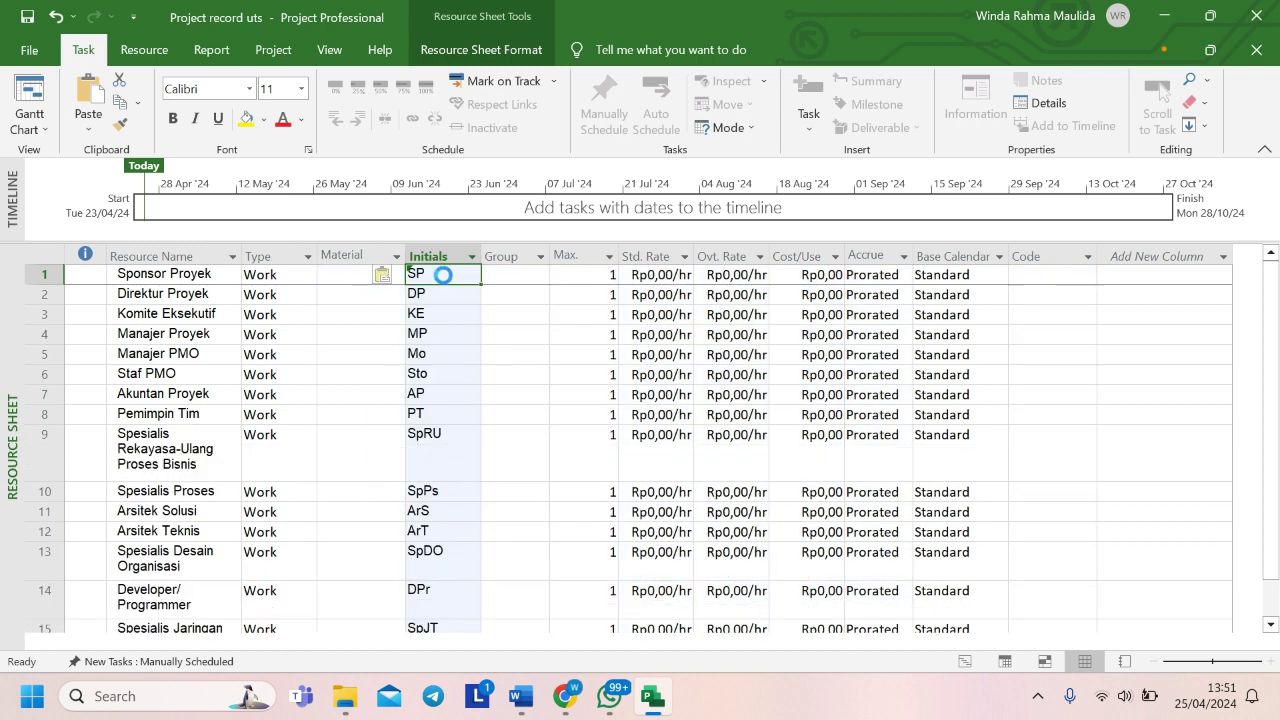
click(492, 310)
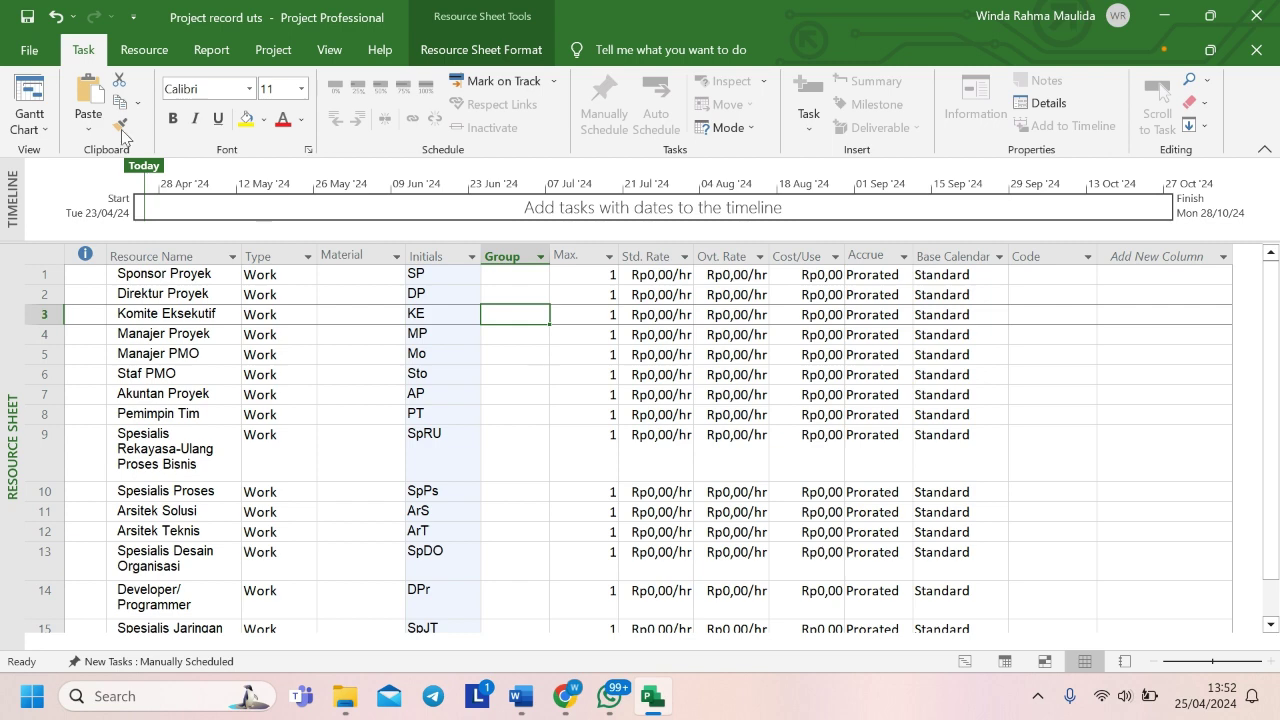
- Check the project's currency symbol, decimal digits and currency in the display options and accept them
click(29, 50)
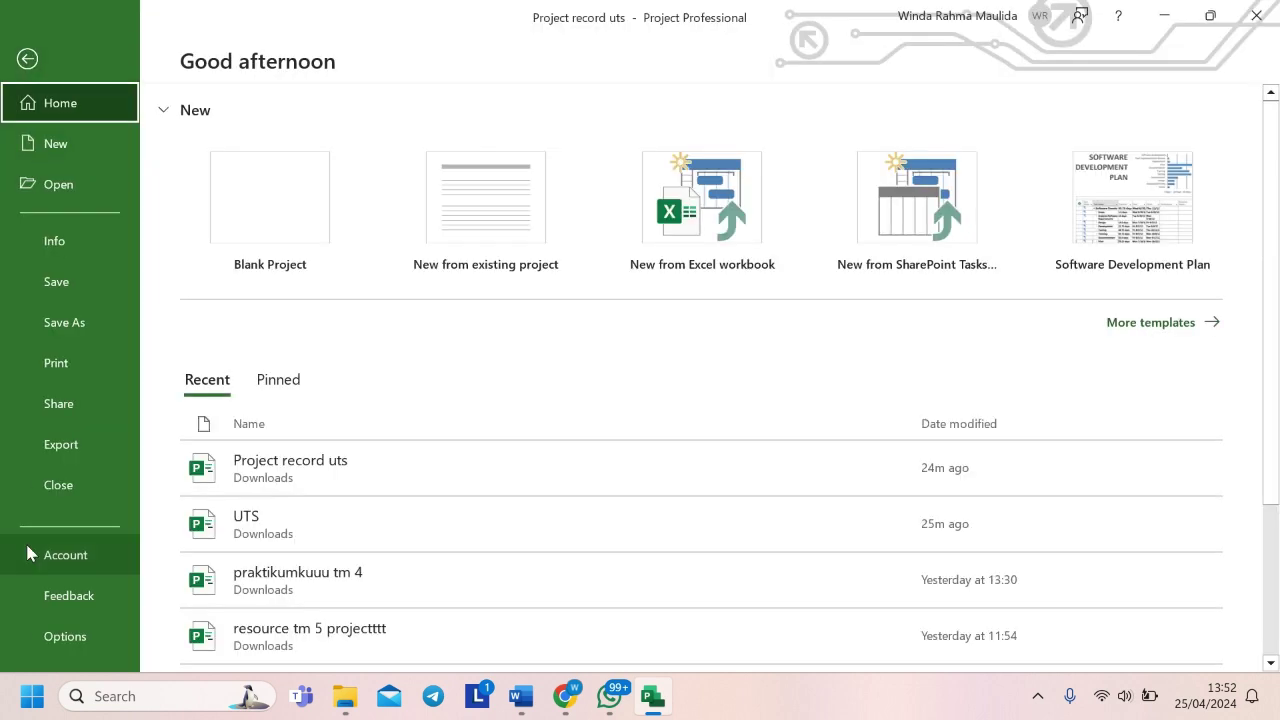
click(66, 636)
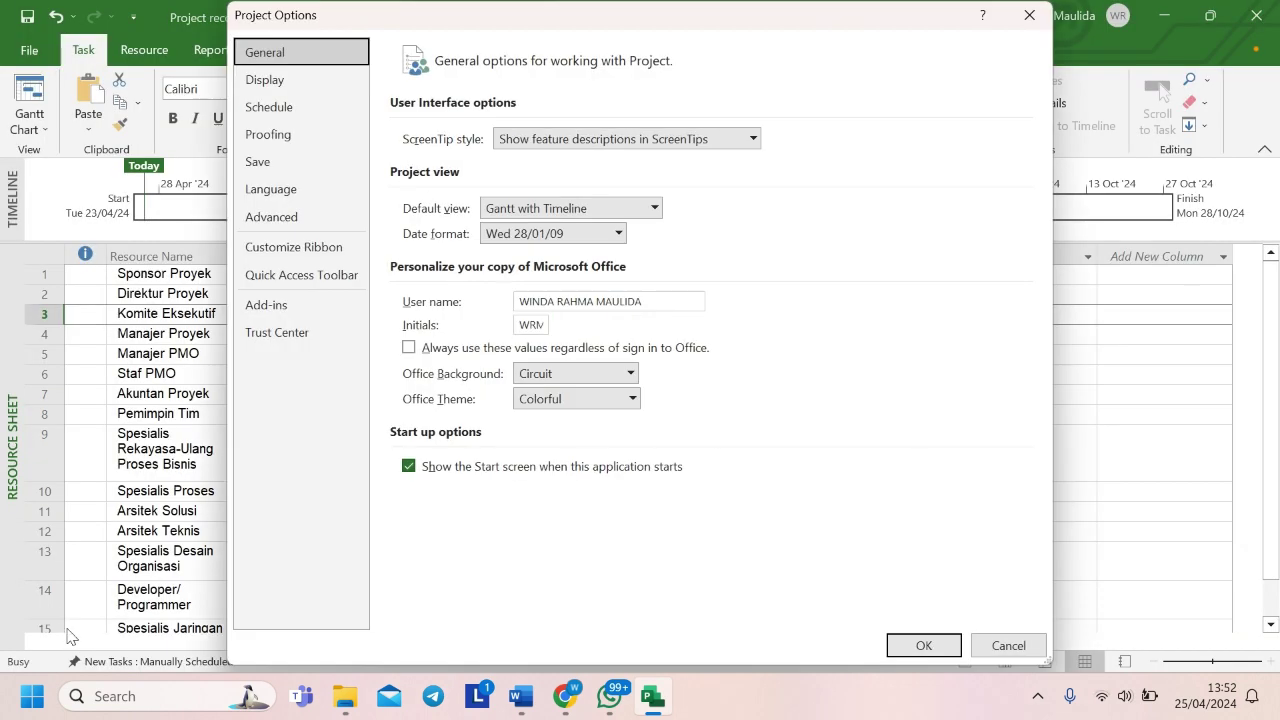
click(340, 88)
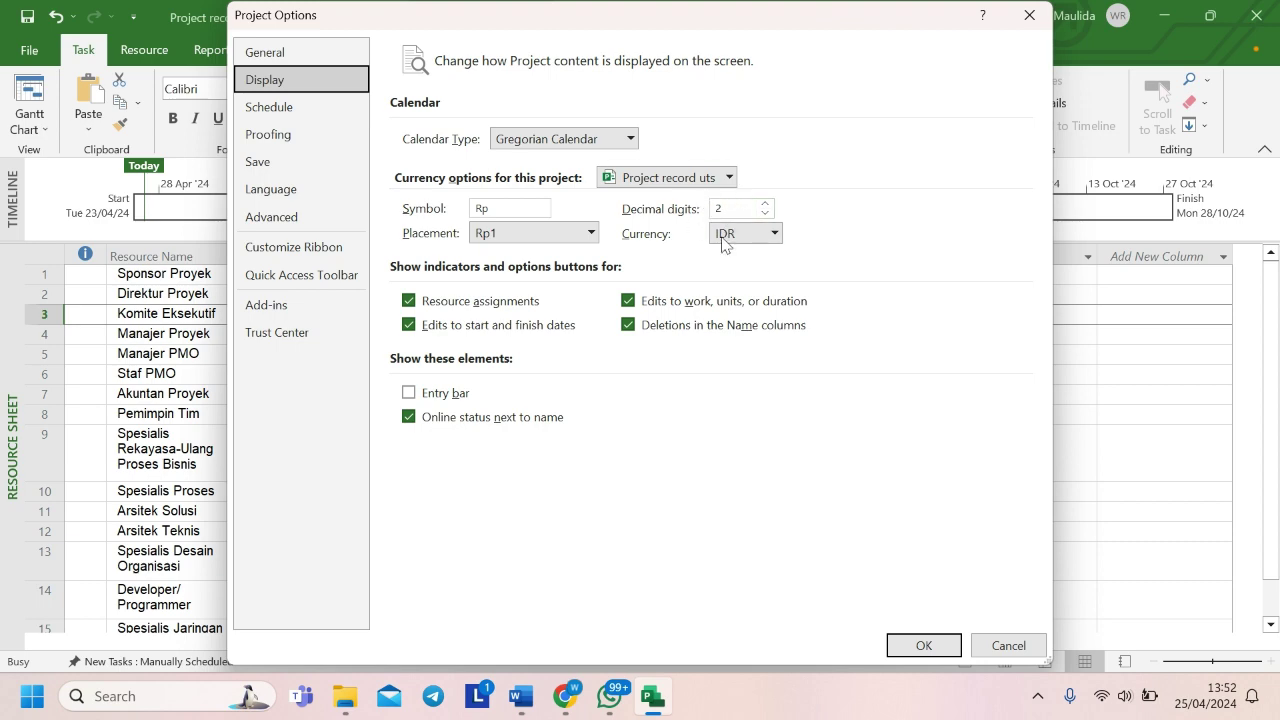
click(918, 645)
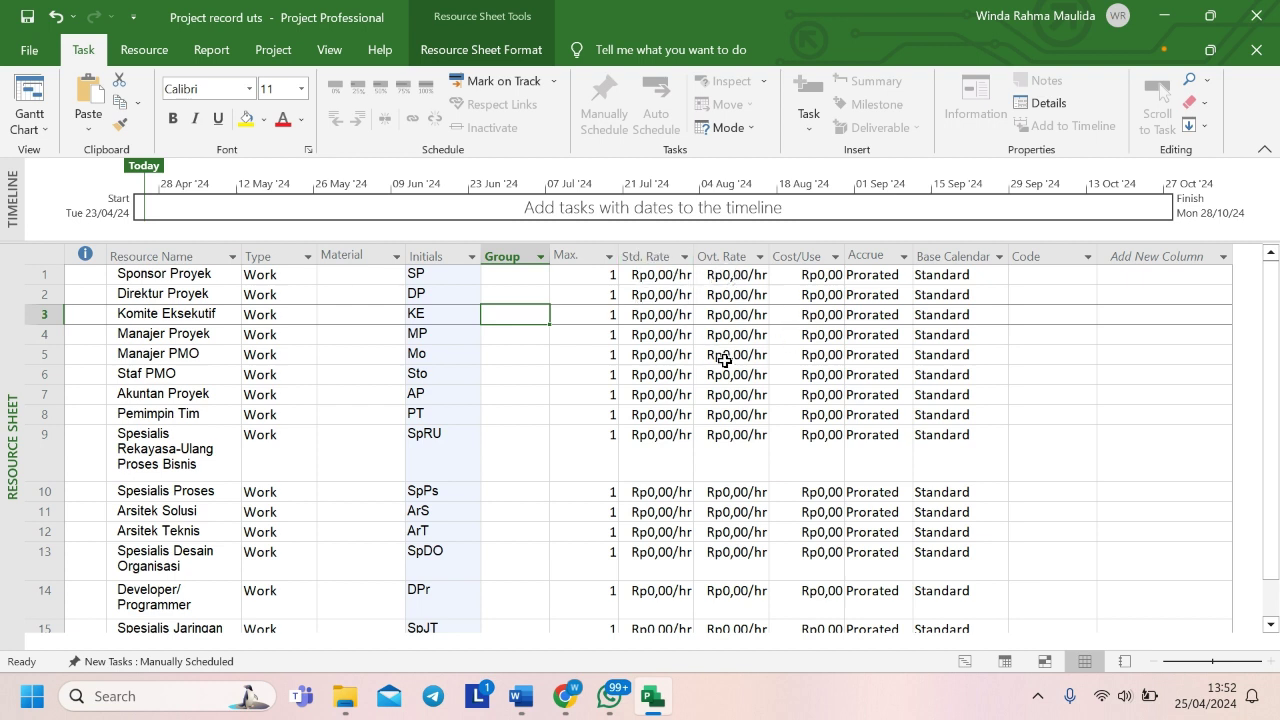
click(586, 277)
click(541, 274)
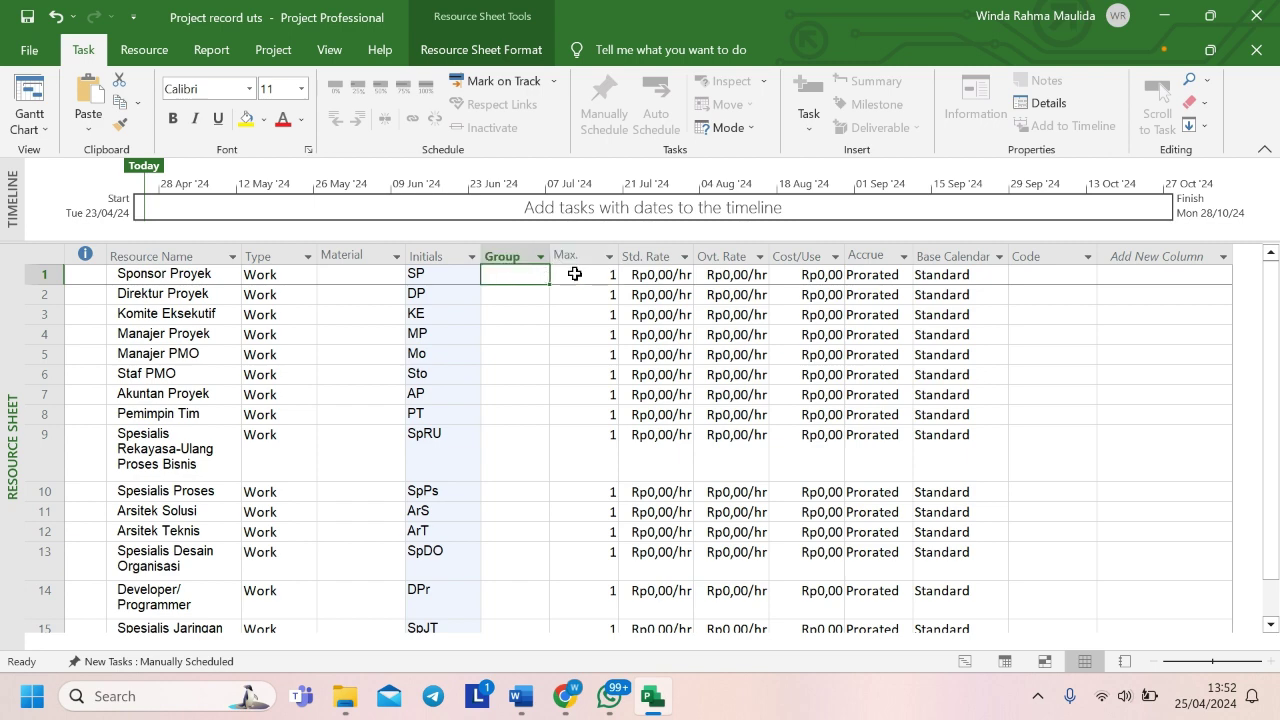
click(576, 273)
drag(596, 272, 606, 511)
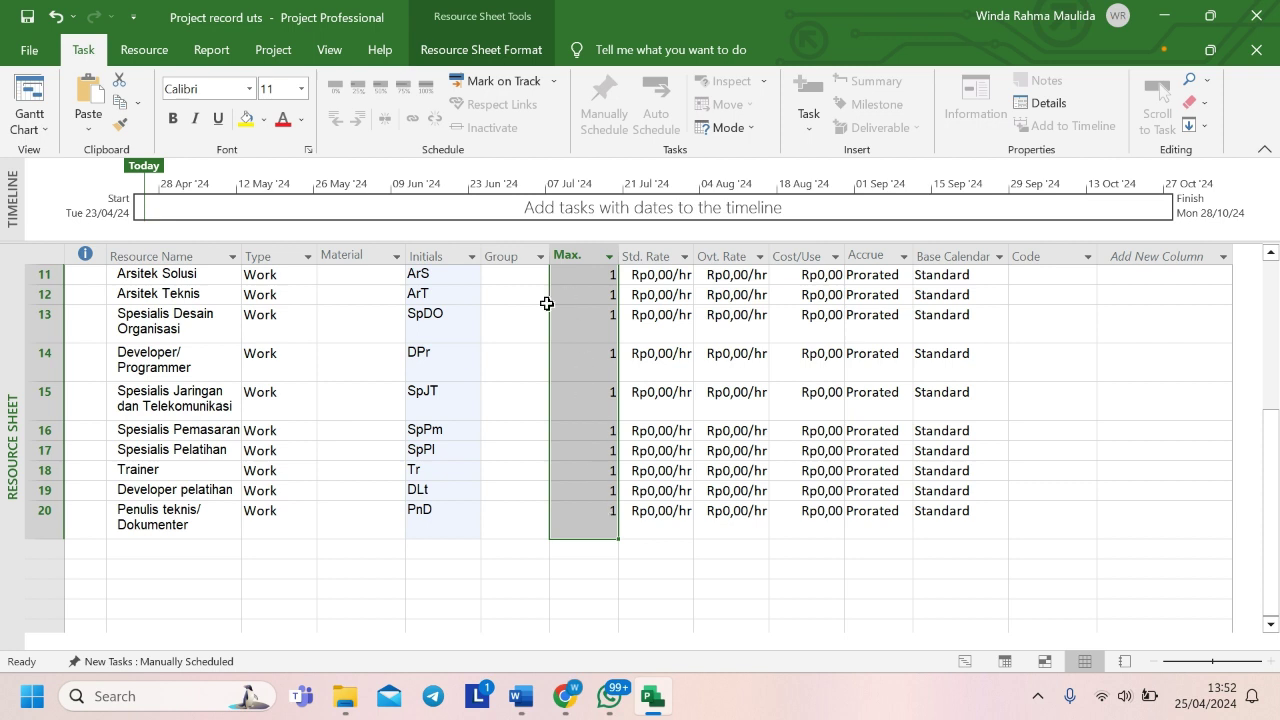
- Choose Decimal for showing assignment units in the project's schedule options and apply the options
click(27, 46)
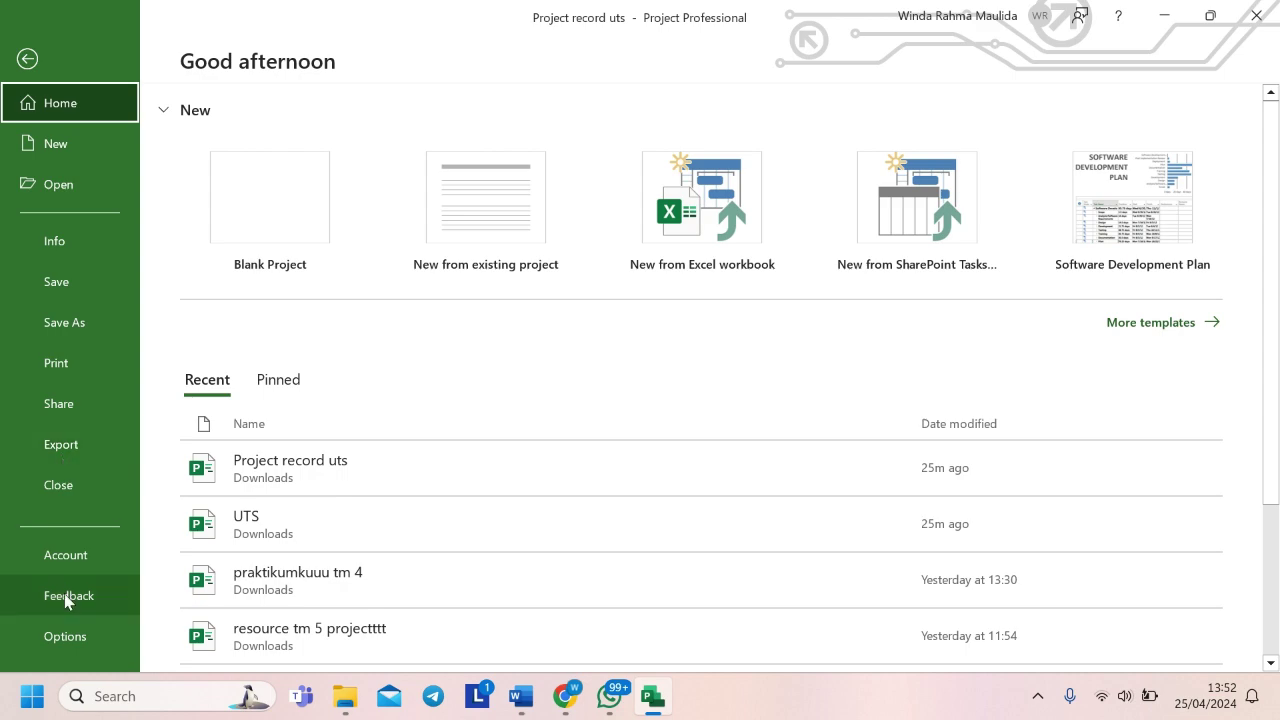
click(66, 637)
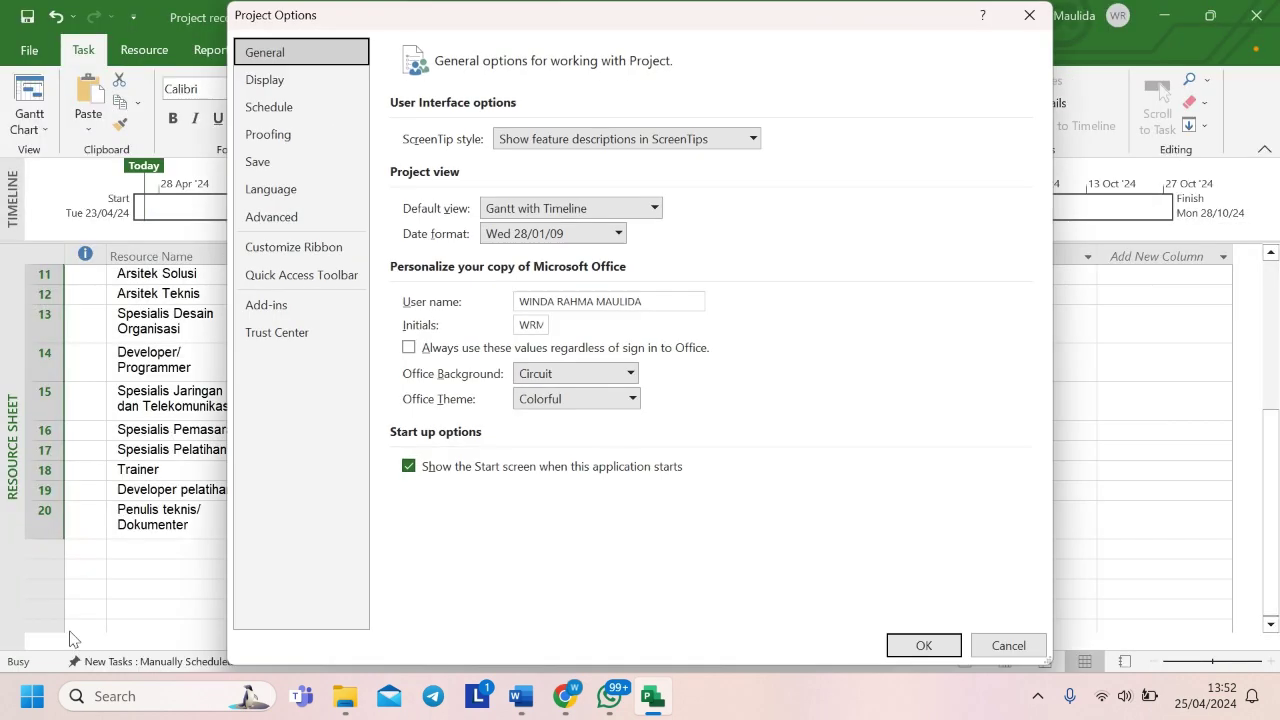
click(292, 112)
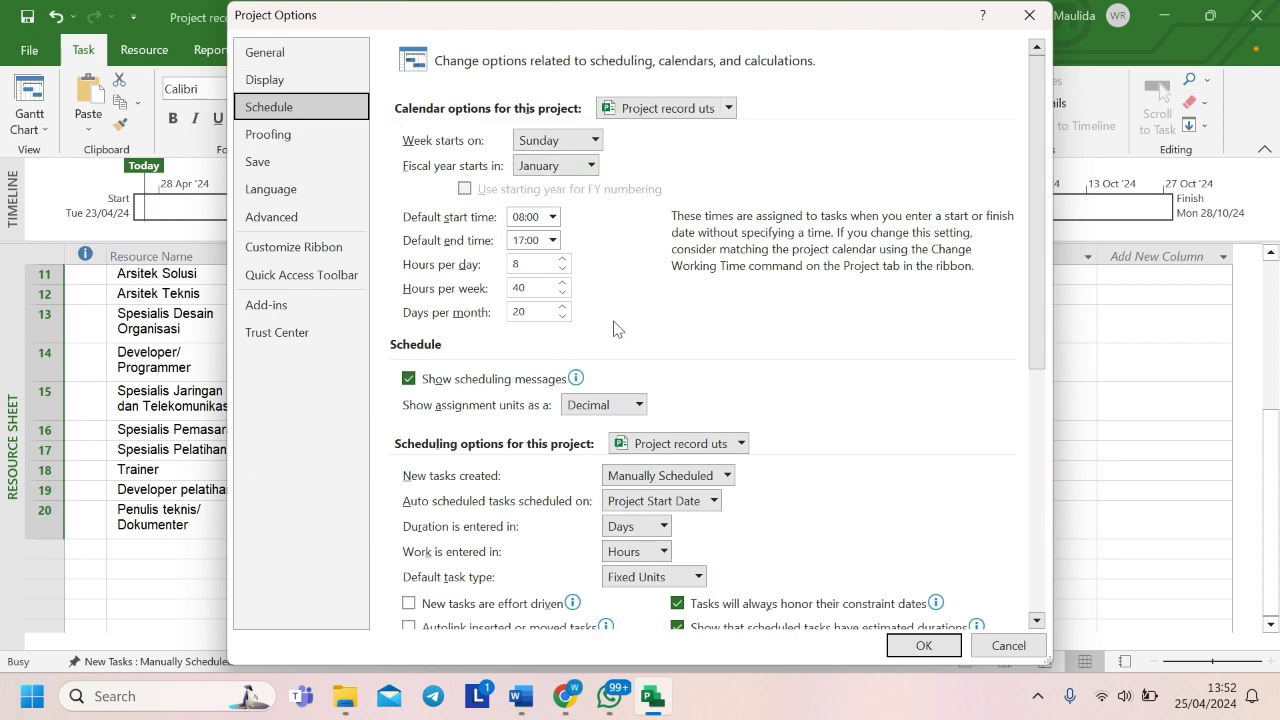
scroll(615, 328, down, 3)
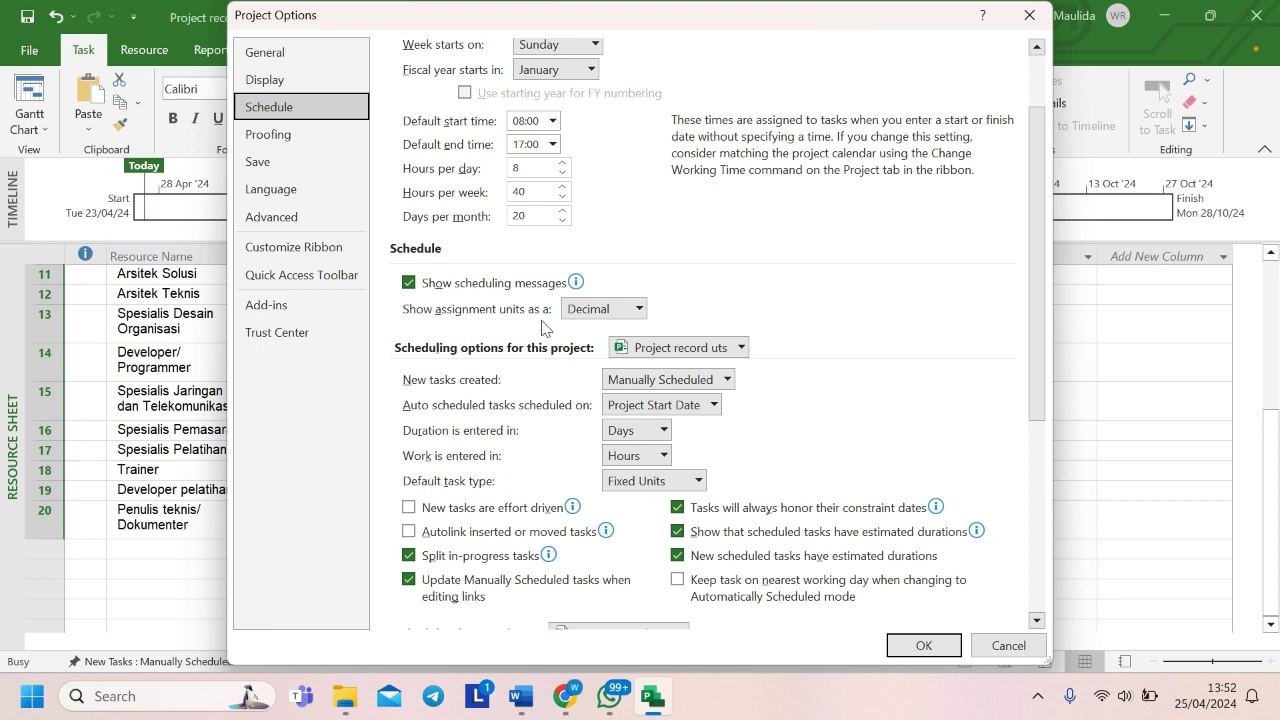
click(639, 310)
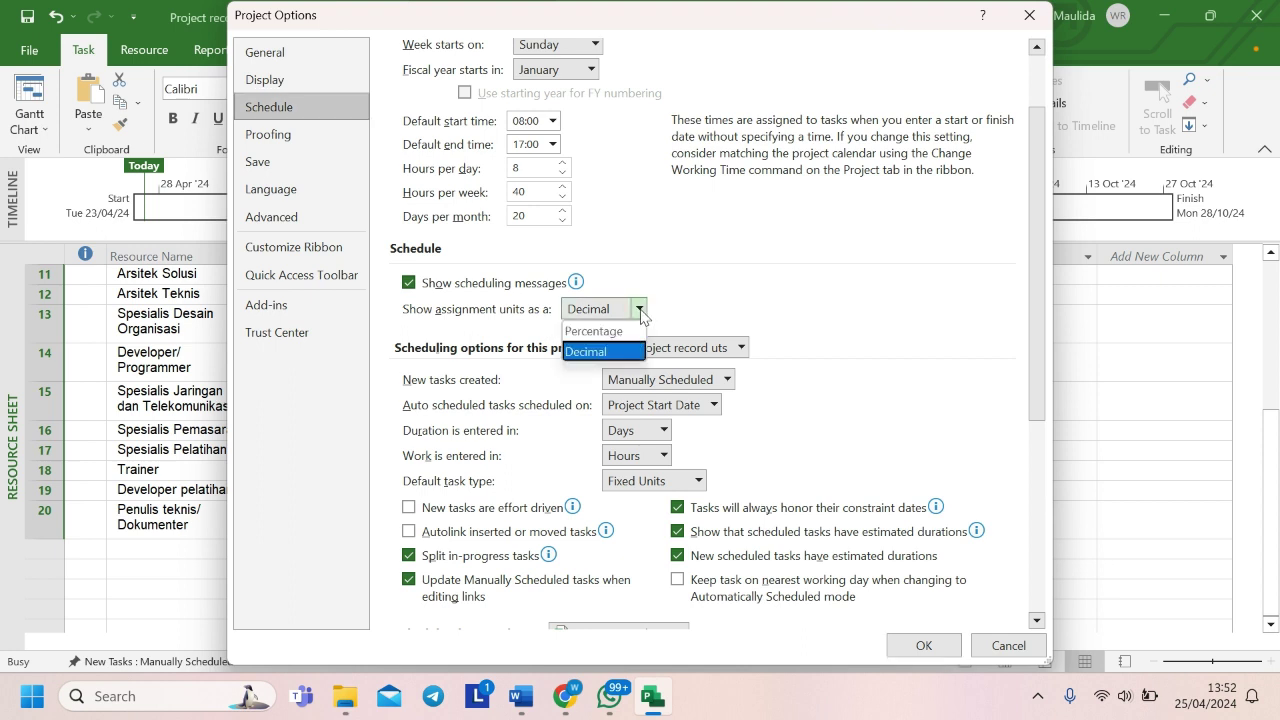
click(617, 356)
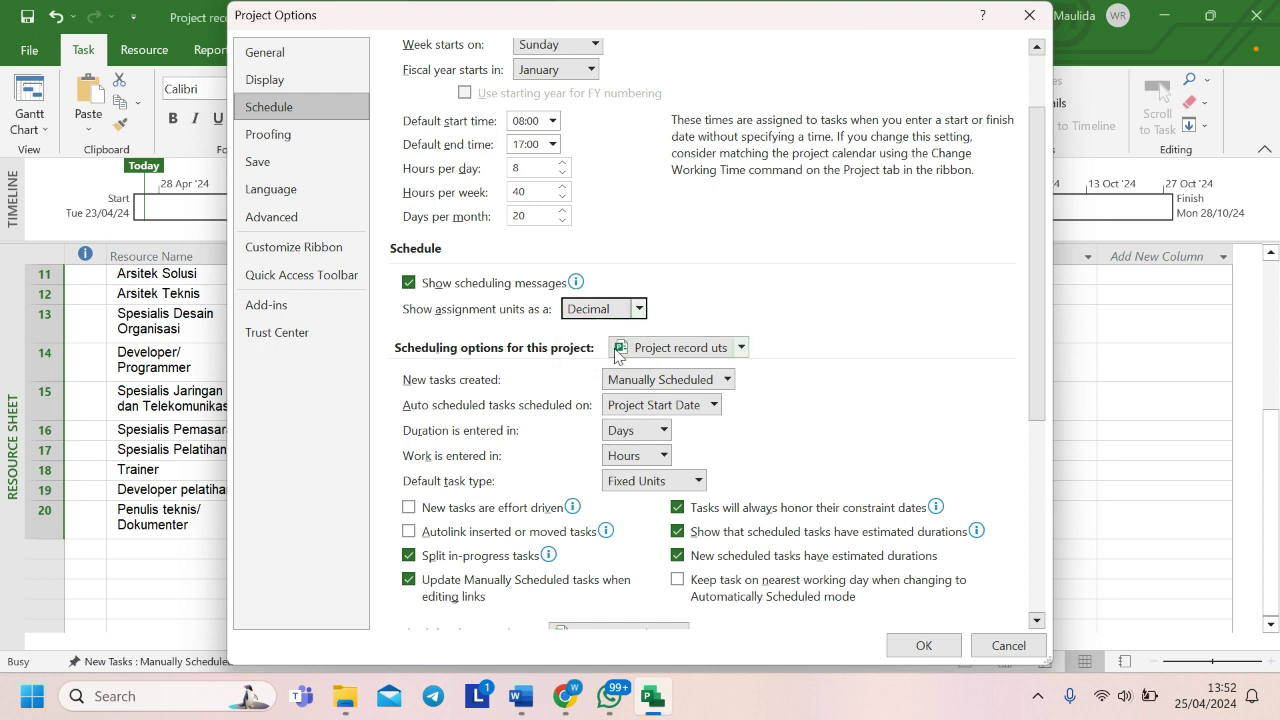
click(923, 645)
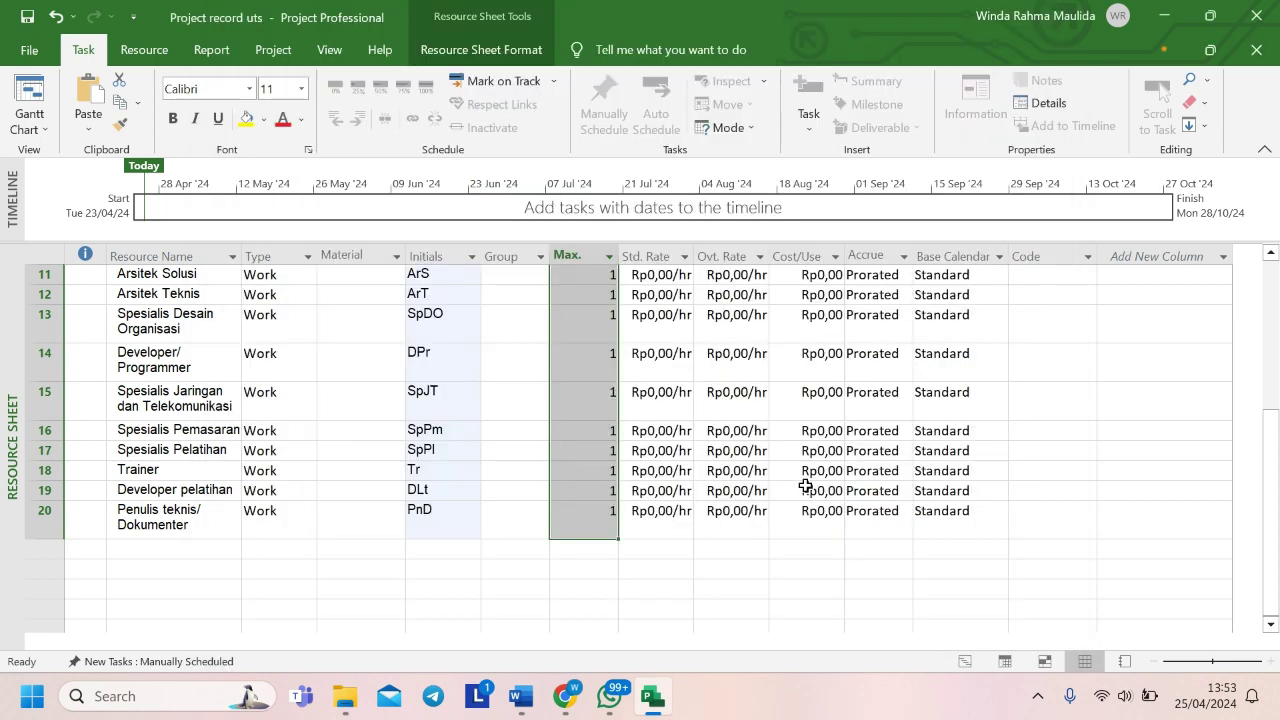
- Target the Max. cell of Sponsor Proyek, then switch to Word and copy the Max Unit values of all 20 resources from Tabel 2
scroll(530, 323, up, 5)
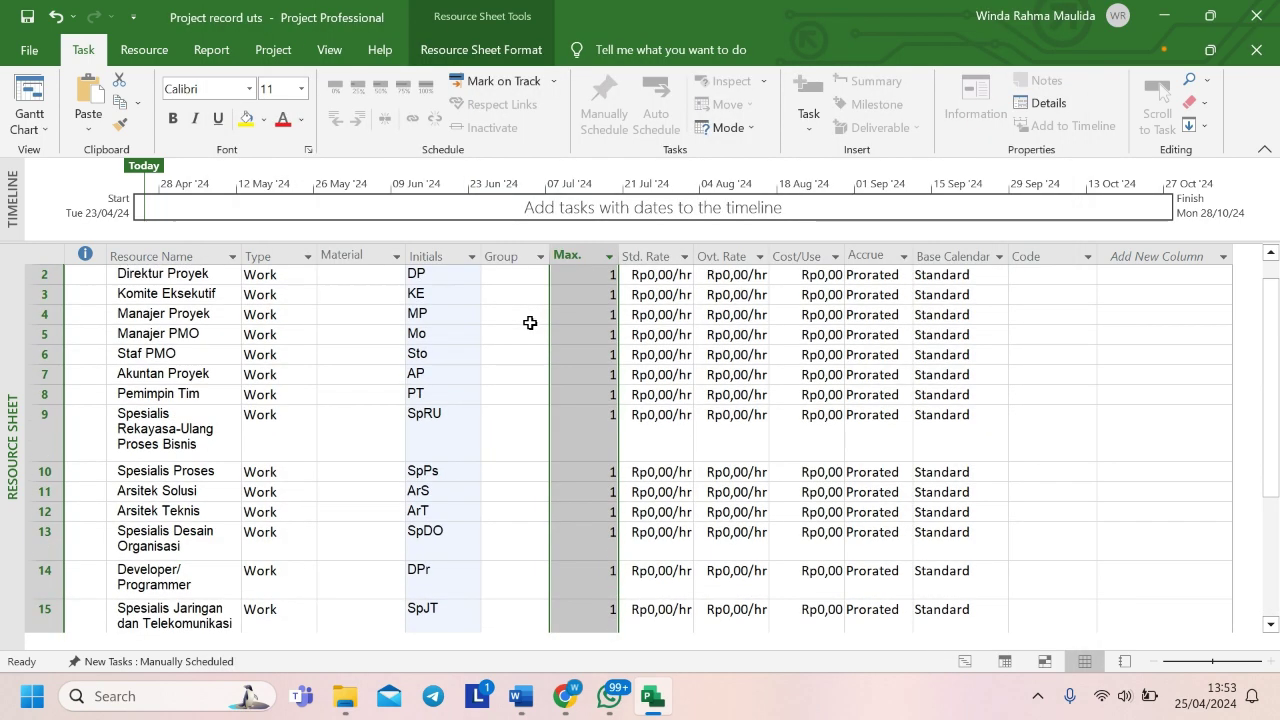
click(530, 277)
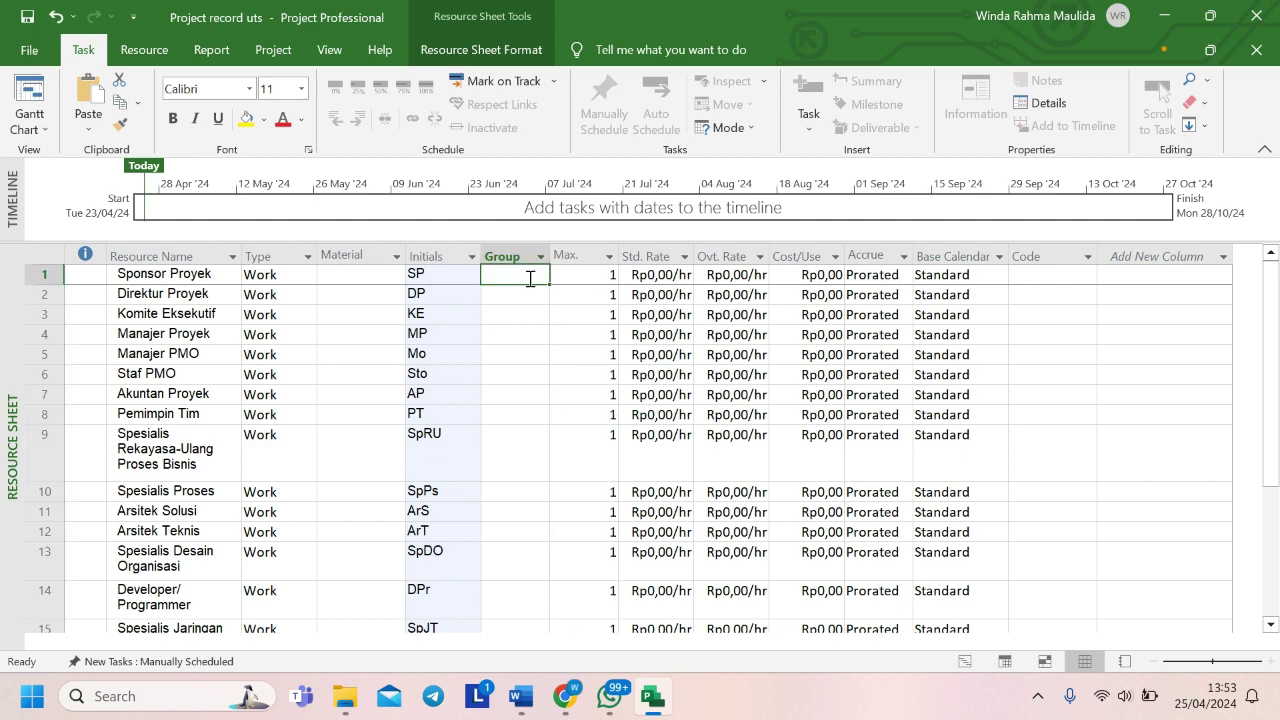
click(588, 276)
mouse_move(520, 696)
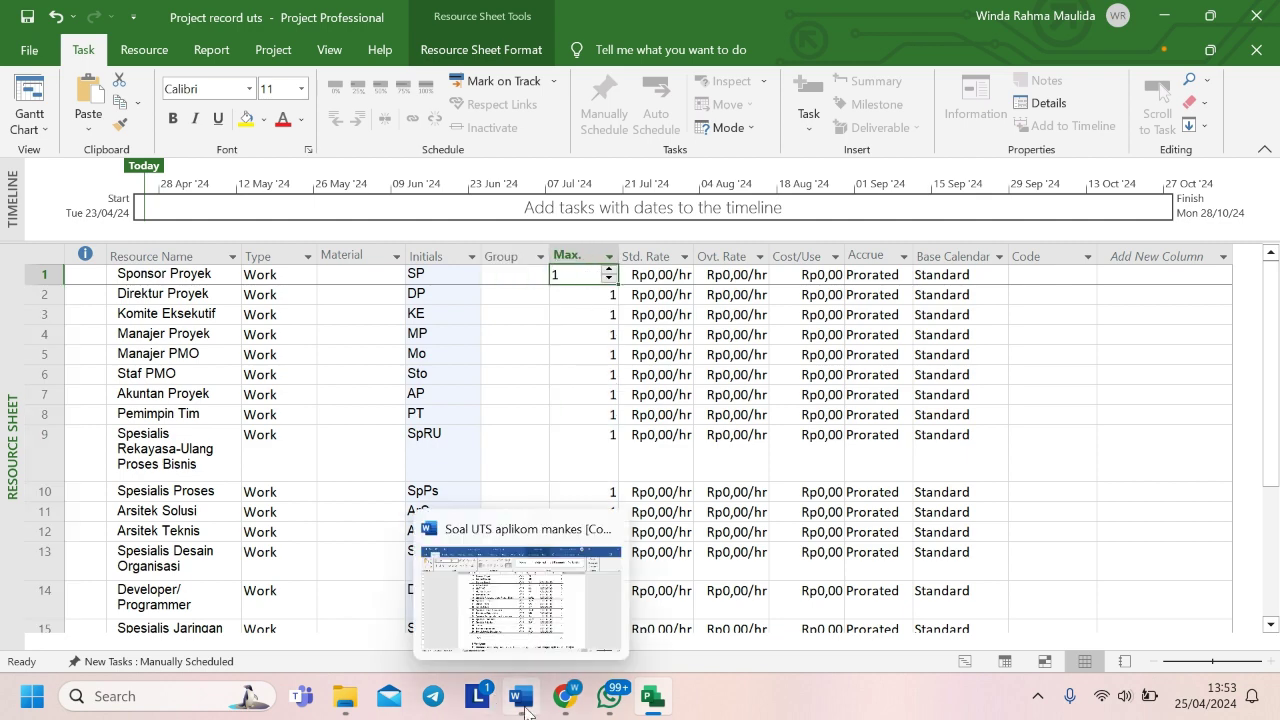
click(544, 583)
scroll(634, 334, up, 5)
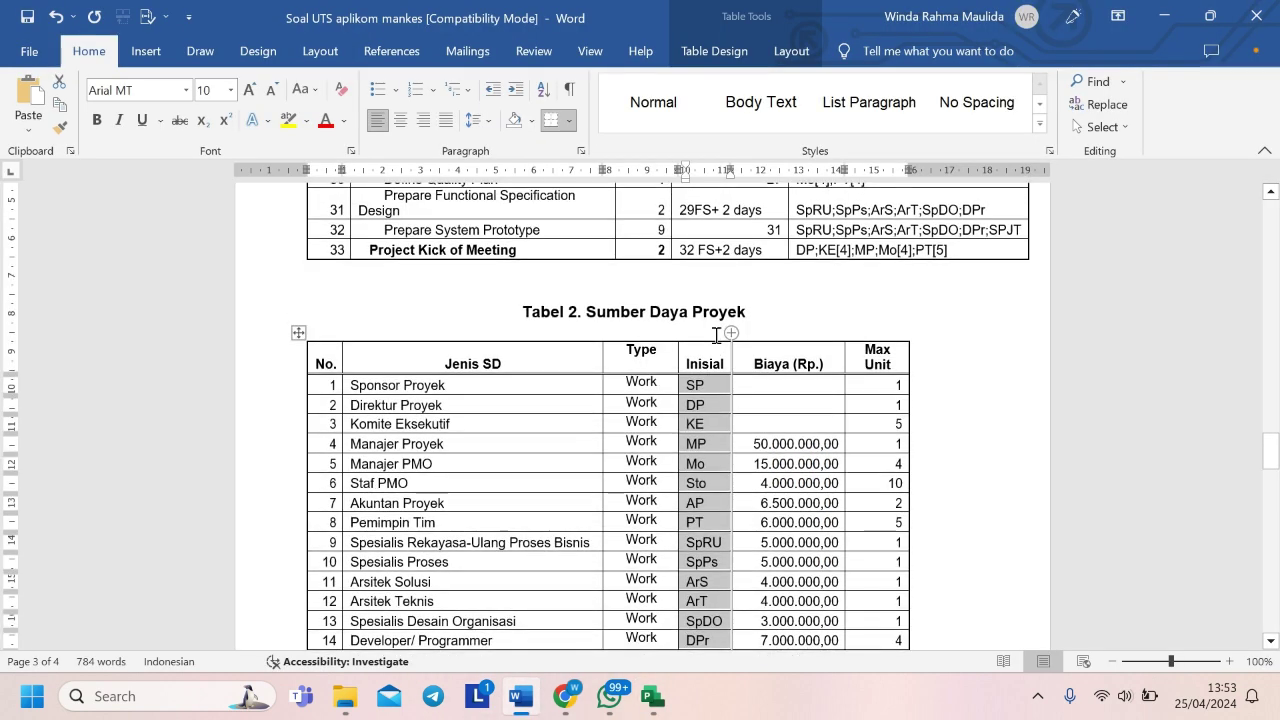
scroll(849, 290, down, 1)
drag(872, 310, 900, 570)
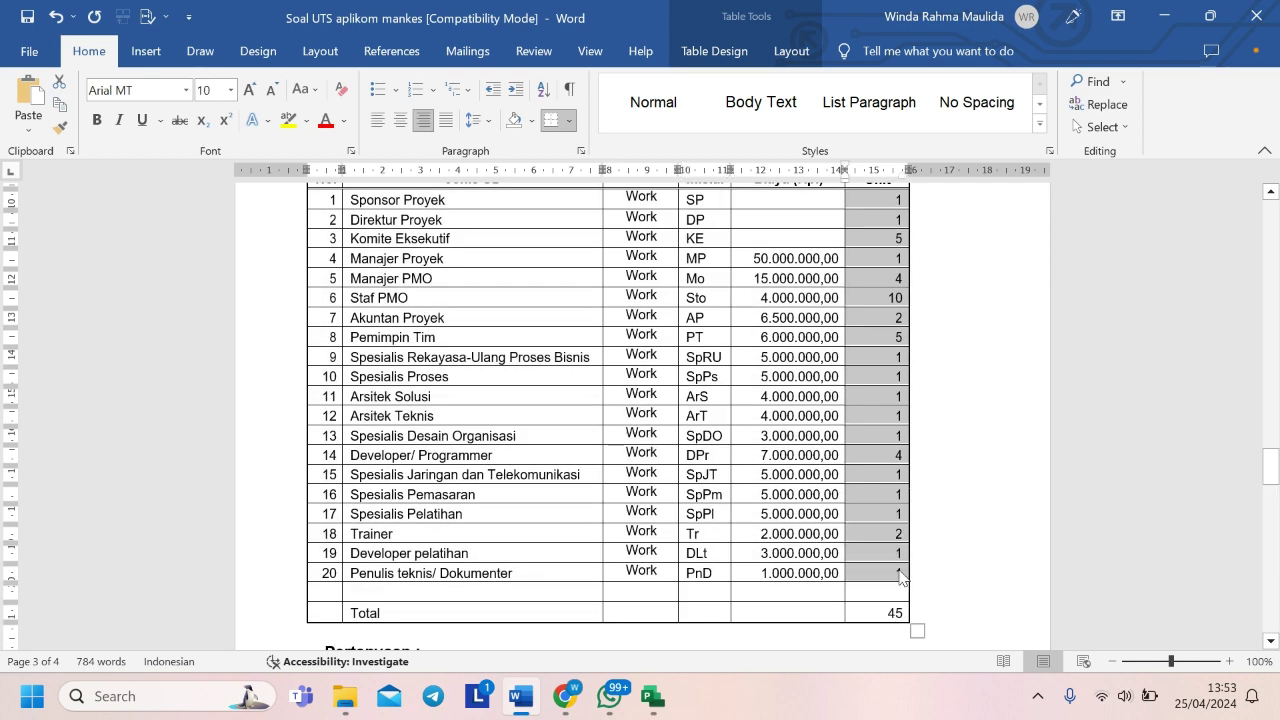
- Return to Microsoft Project and paste the copied Max Unit values into the Max. column starting at Sponsor Proyek
mouse_move(647, 706)
click(625, 634)
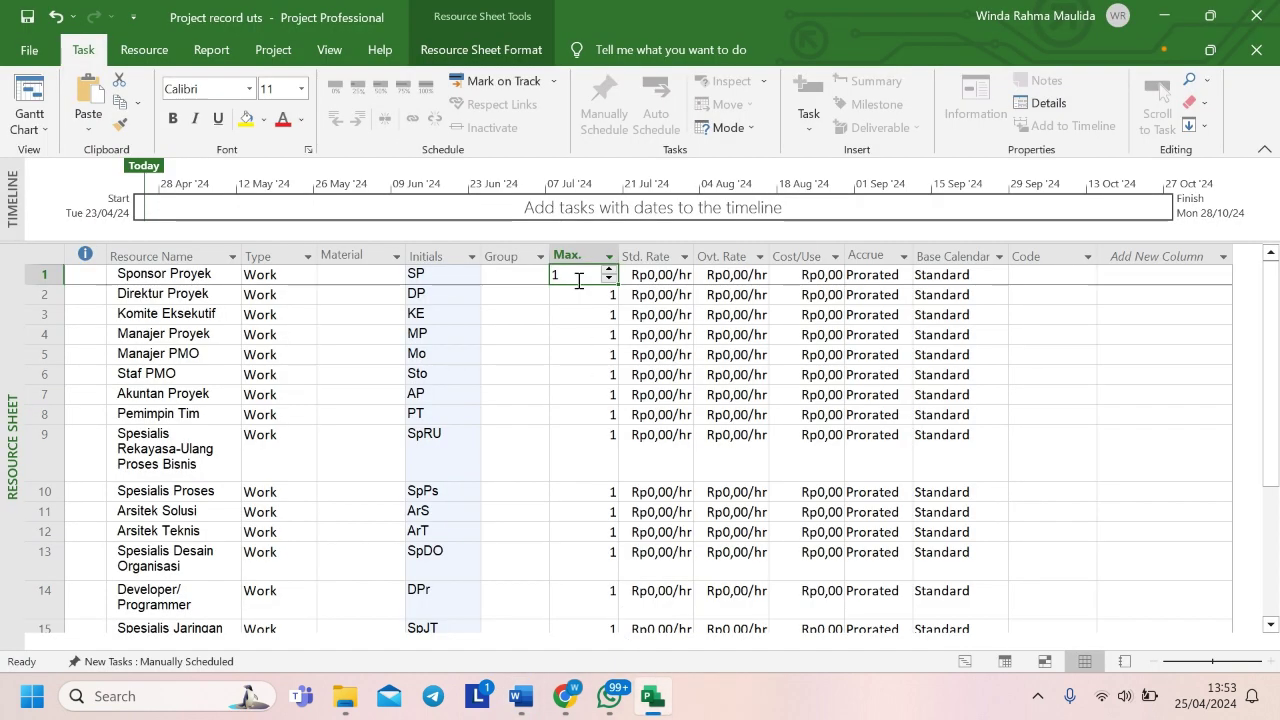
click(579, 281)
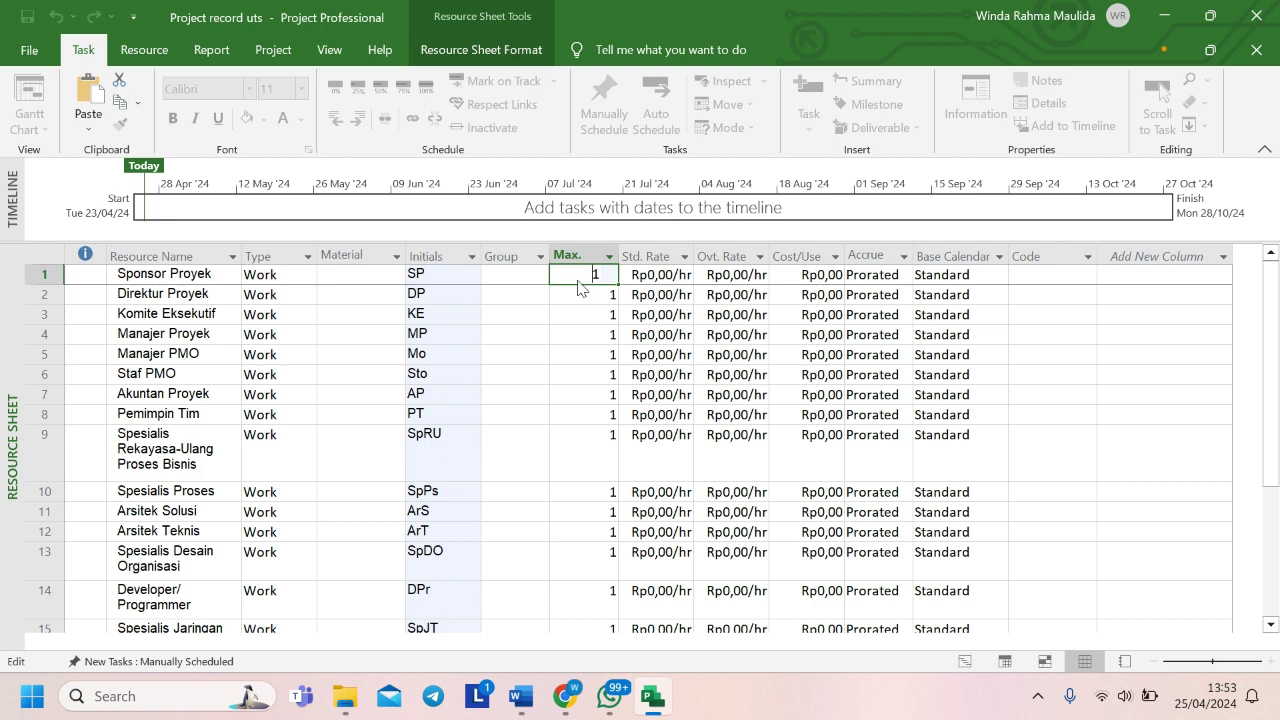
click(533, 280)
click(571, 278)
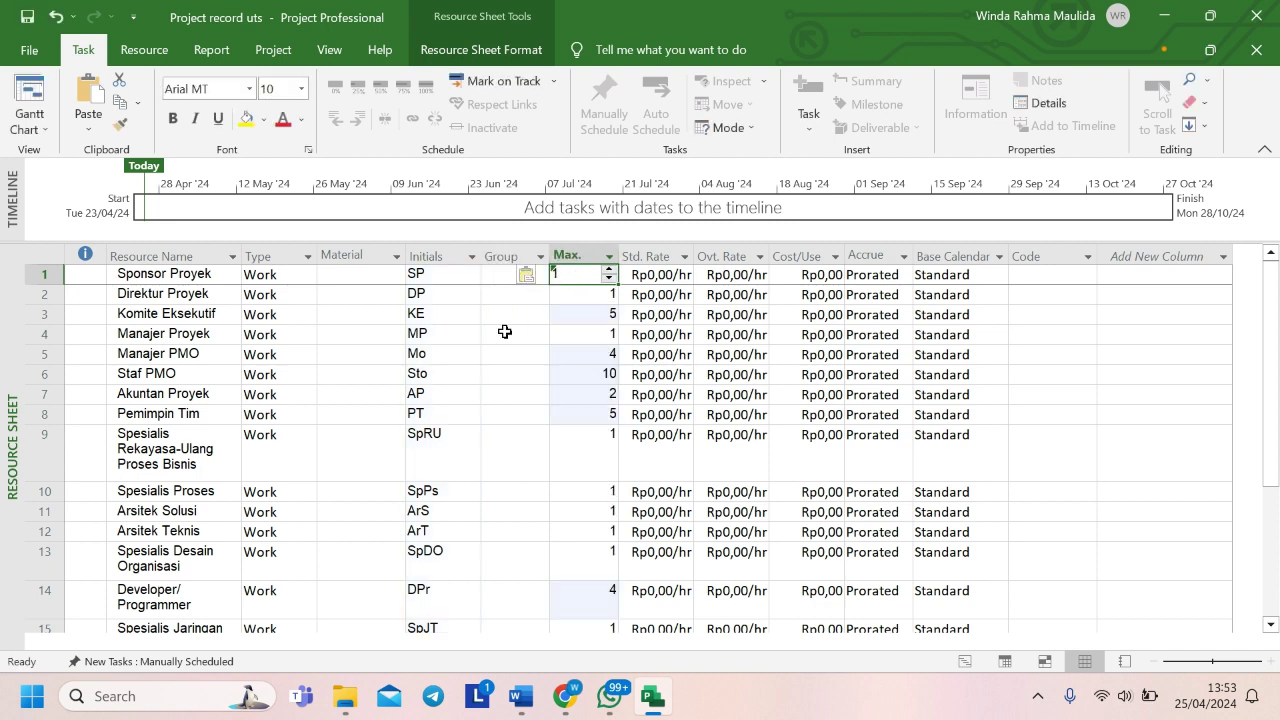
click(506, 333)
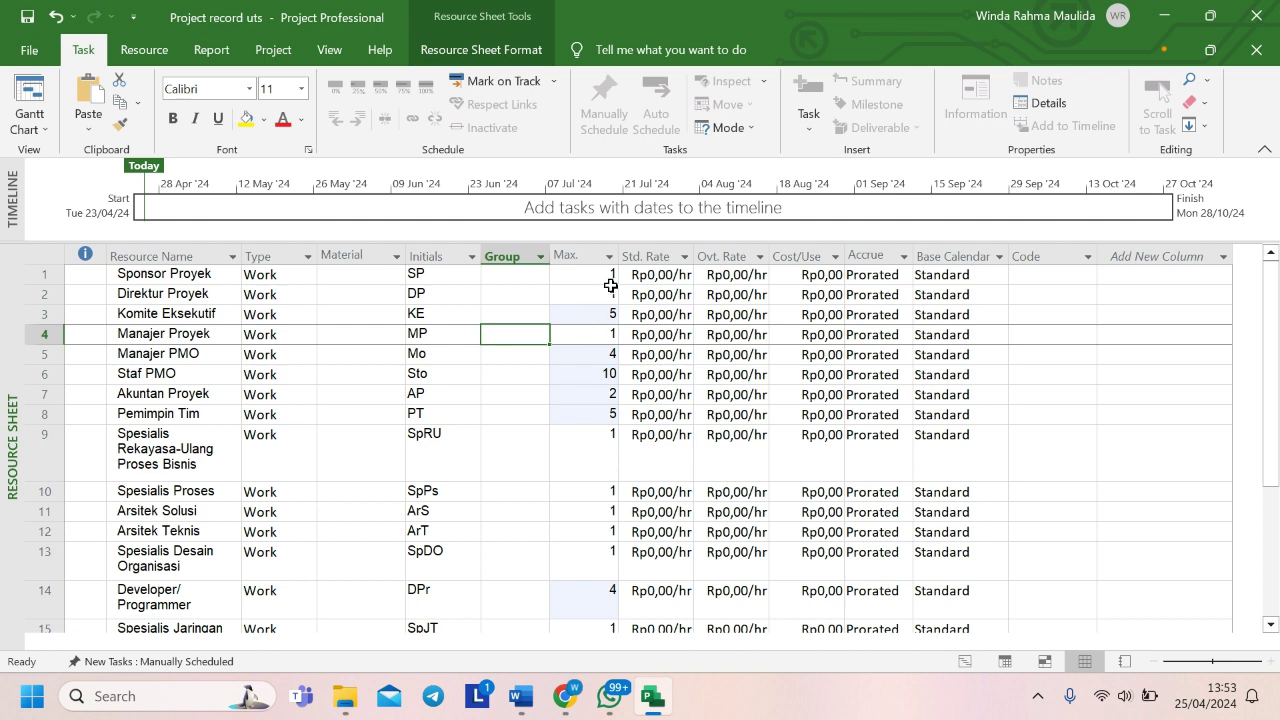
- Switch to Word and copy the Biaya (Rp.) cells of all 20 resources from Tabel 2
mouse_move(575, 700)
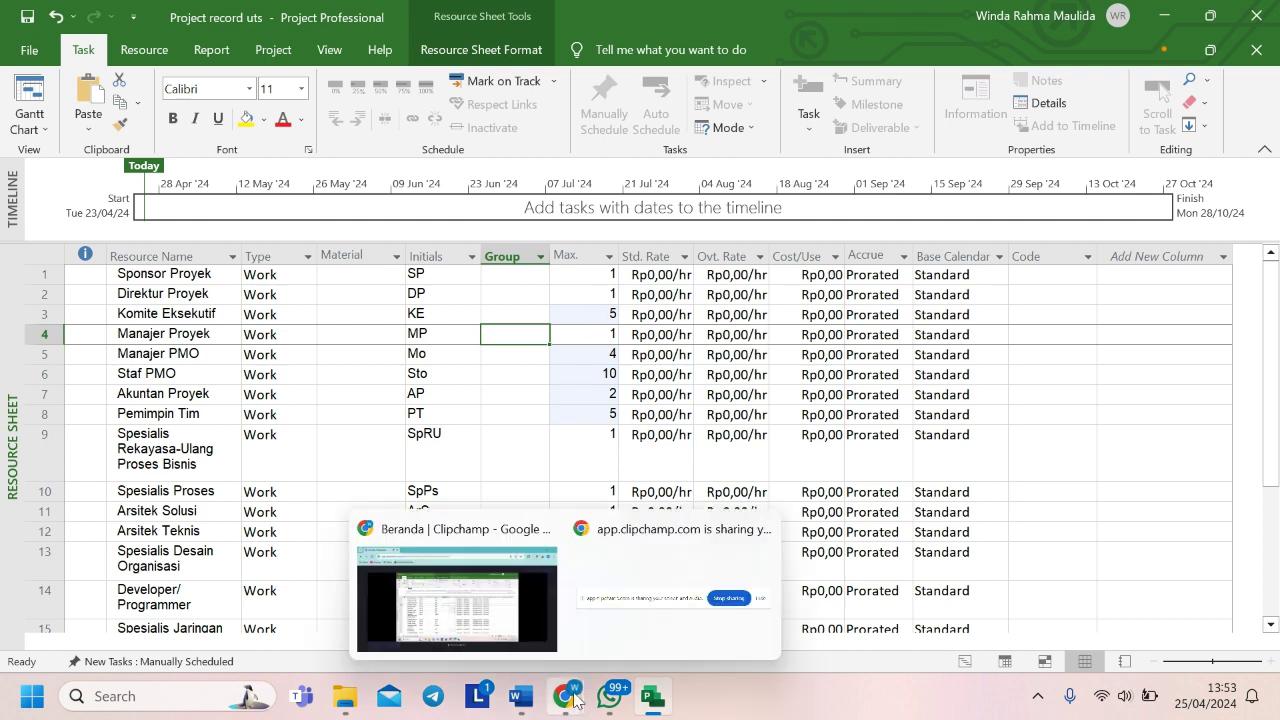
mouse_move(520, 696)
click(541, 626)
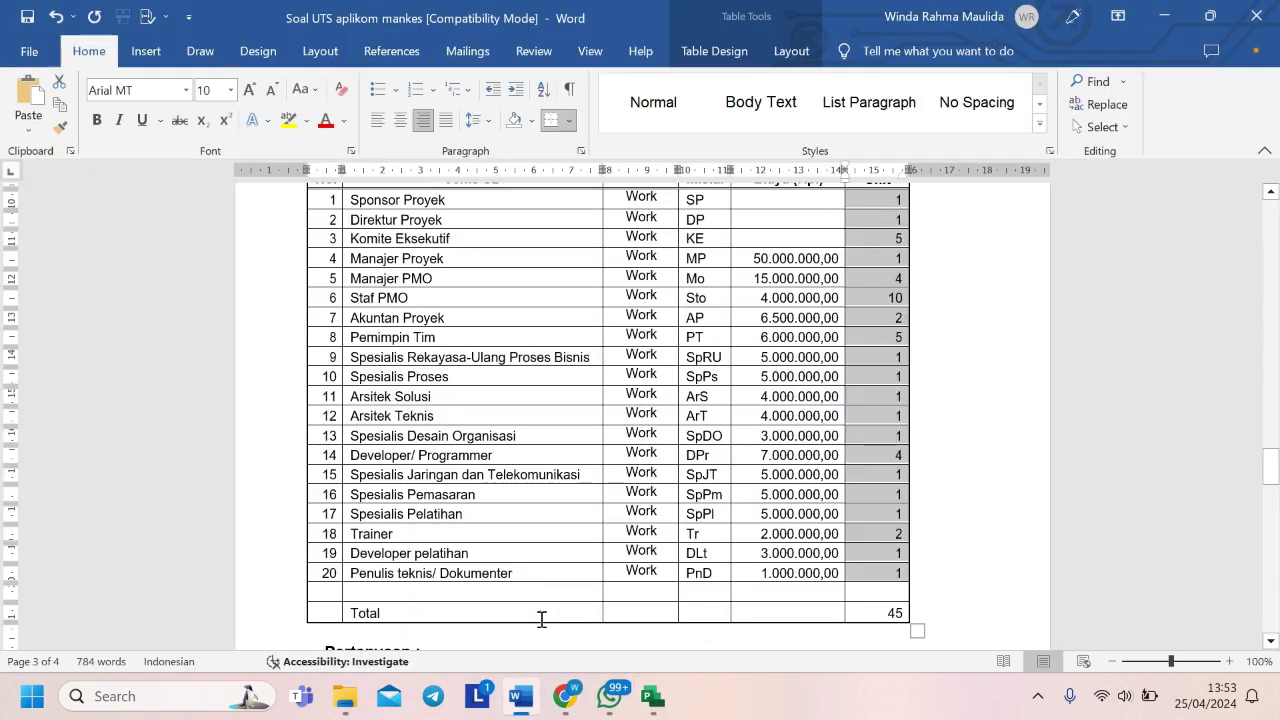
scroll(700, 400, up, 3)
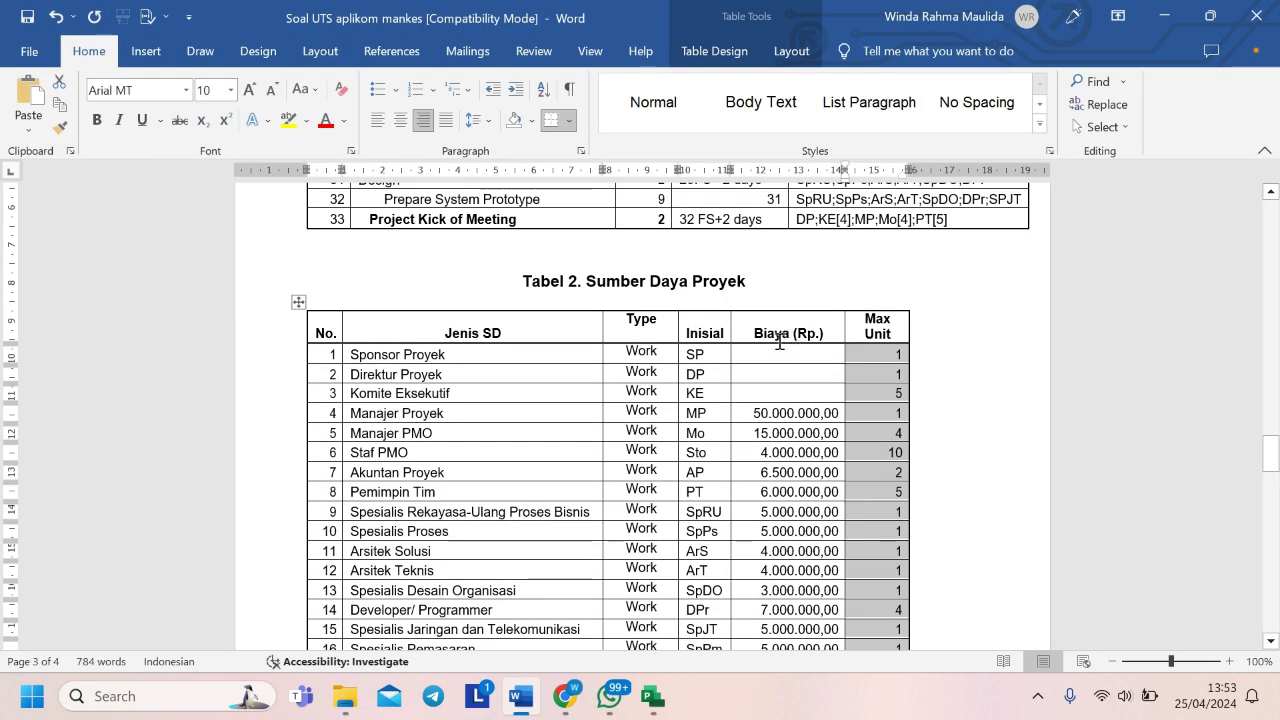
scroll(779, 342, down, 1)
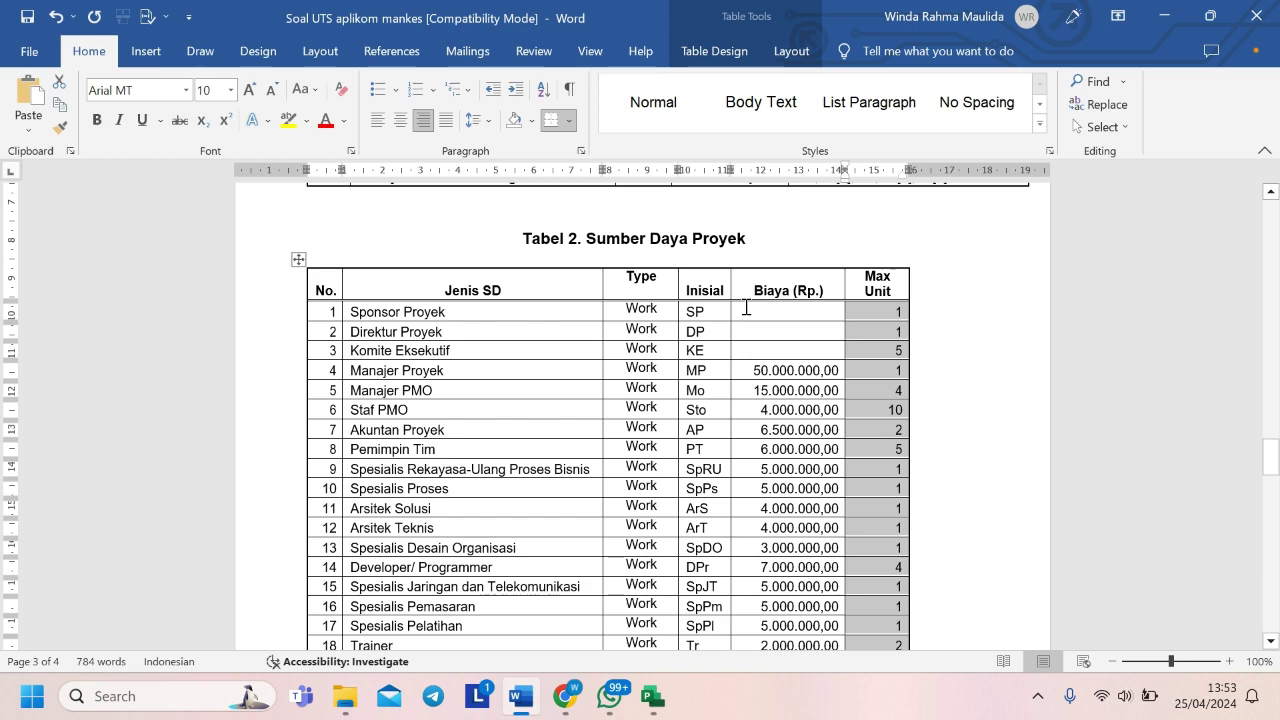
drag(746, 308, 814, 548)
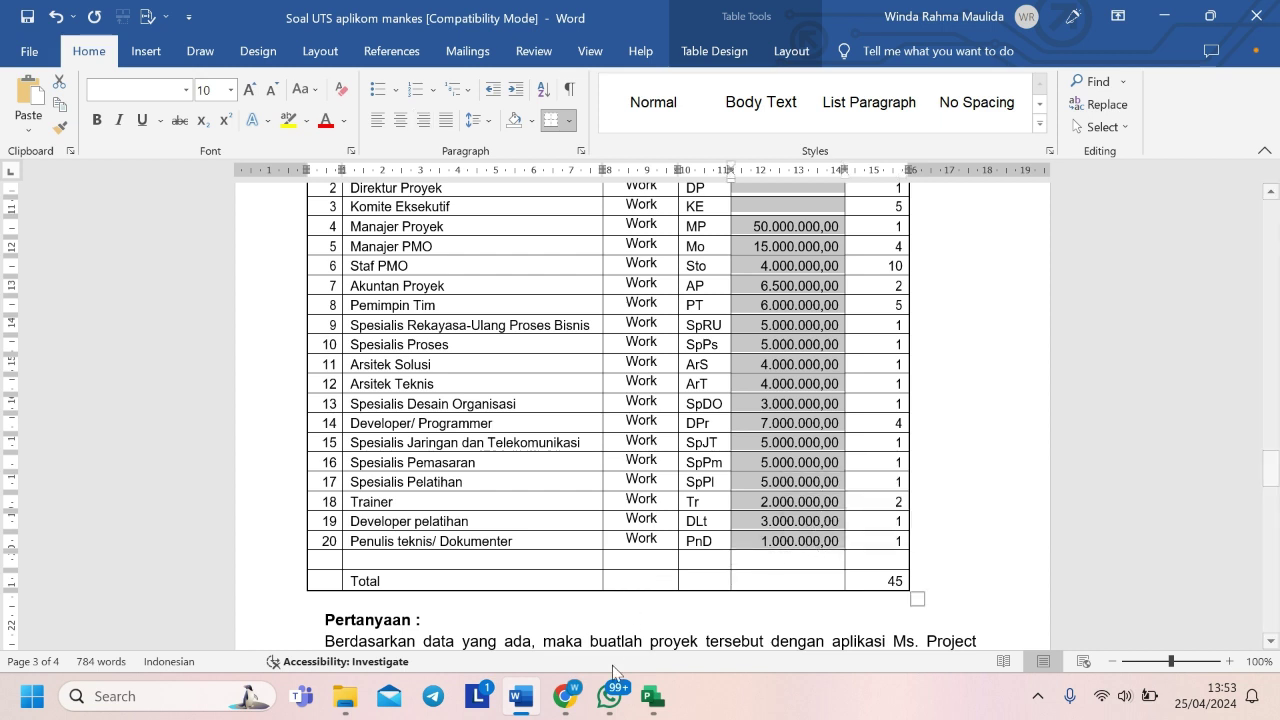
- Return to Microsoft Project, paste the copied costs into the Cost/Use column starting at Sponsor Proyek, and widen that column to fit the amounts
mouse_move(652, 696)
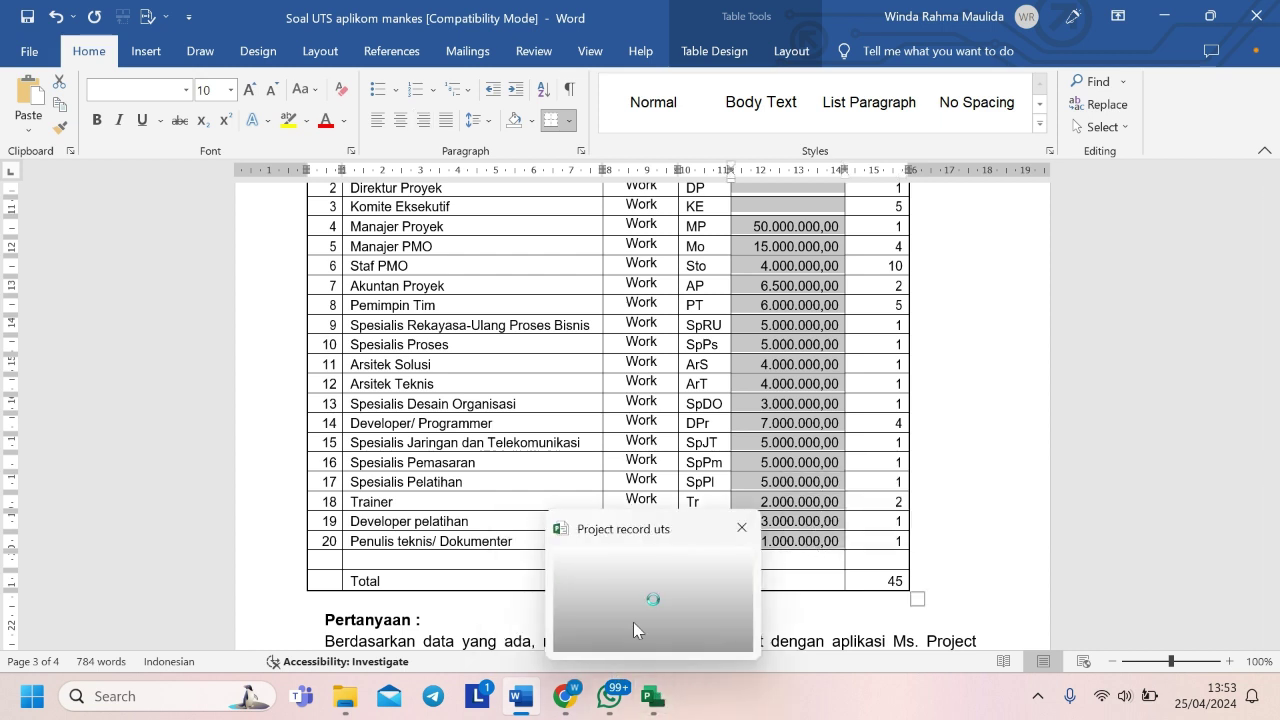
click(633, 622)
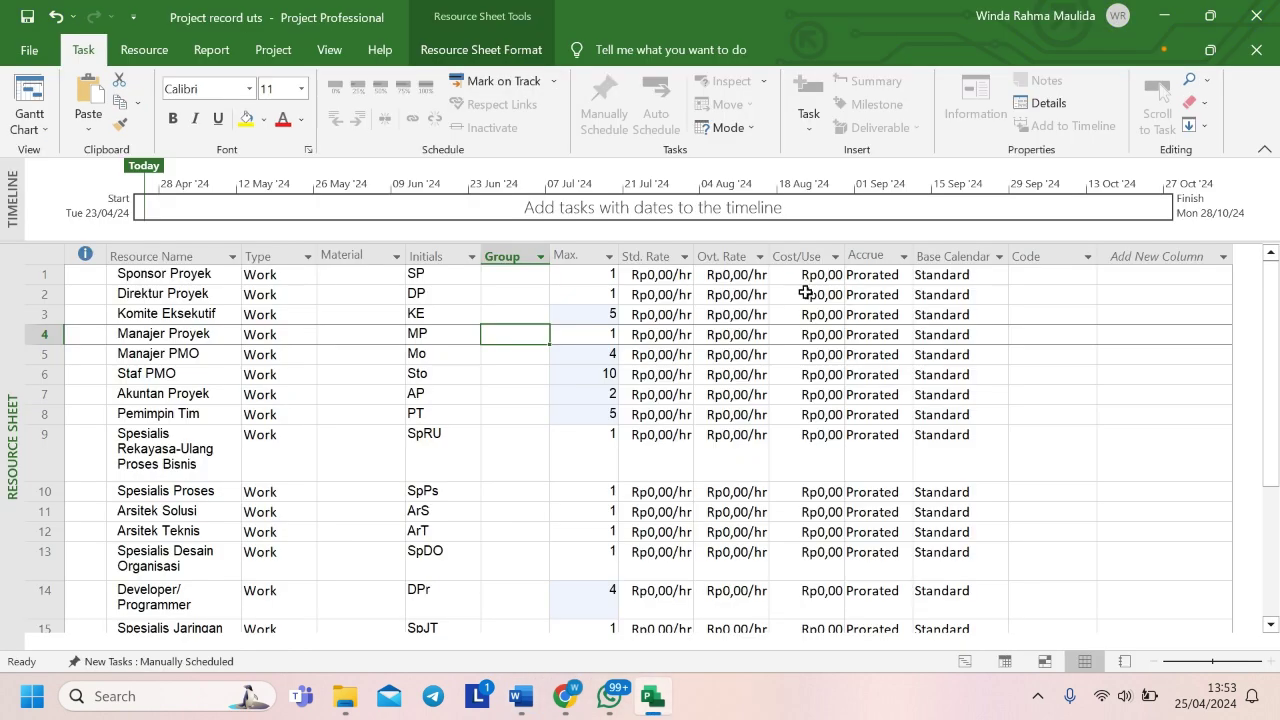
click(797, 276)
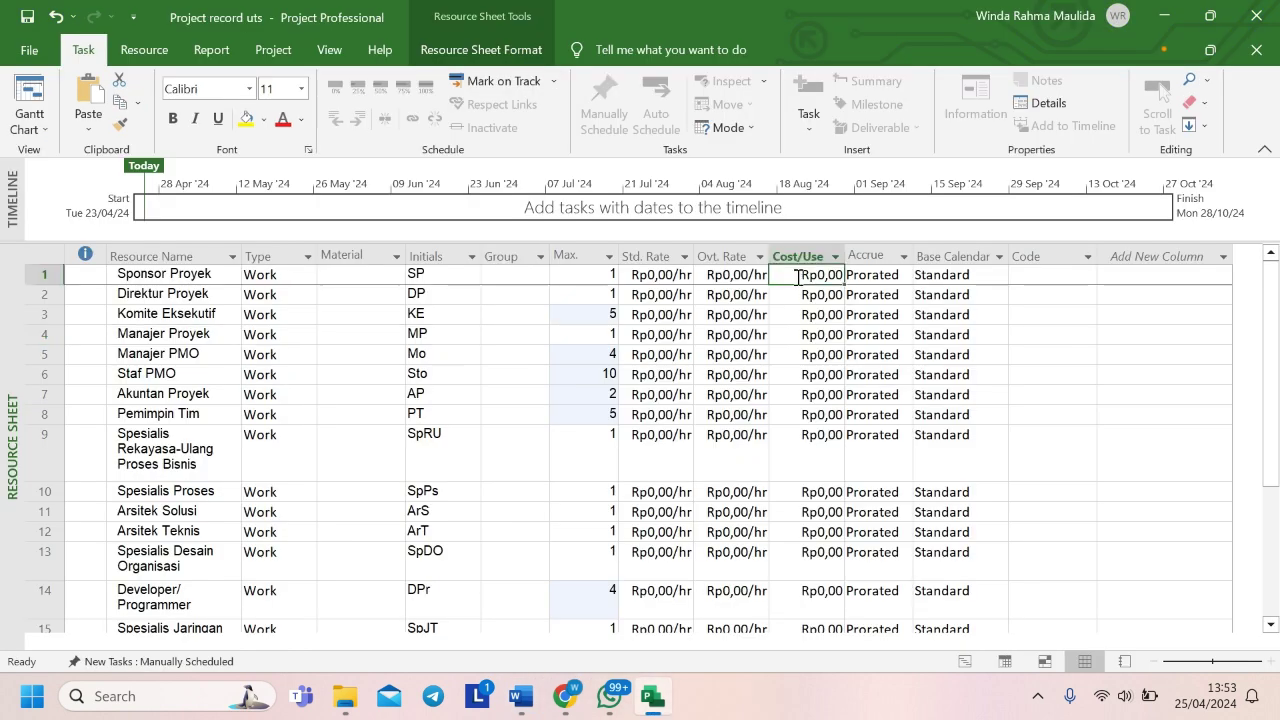
key(ctrl+v)
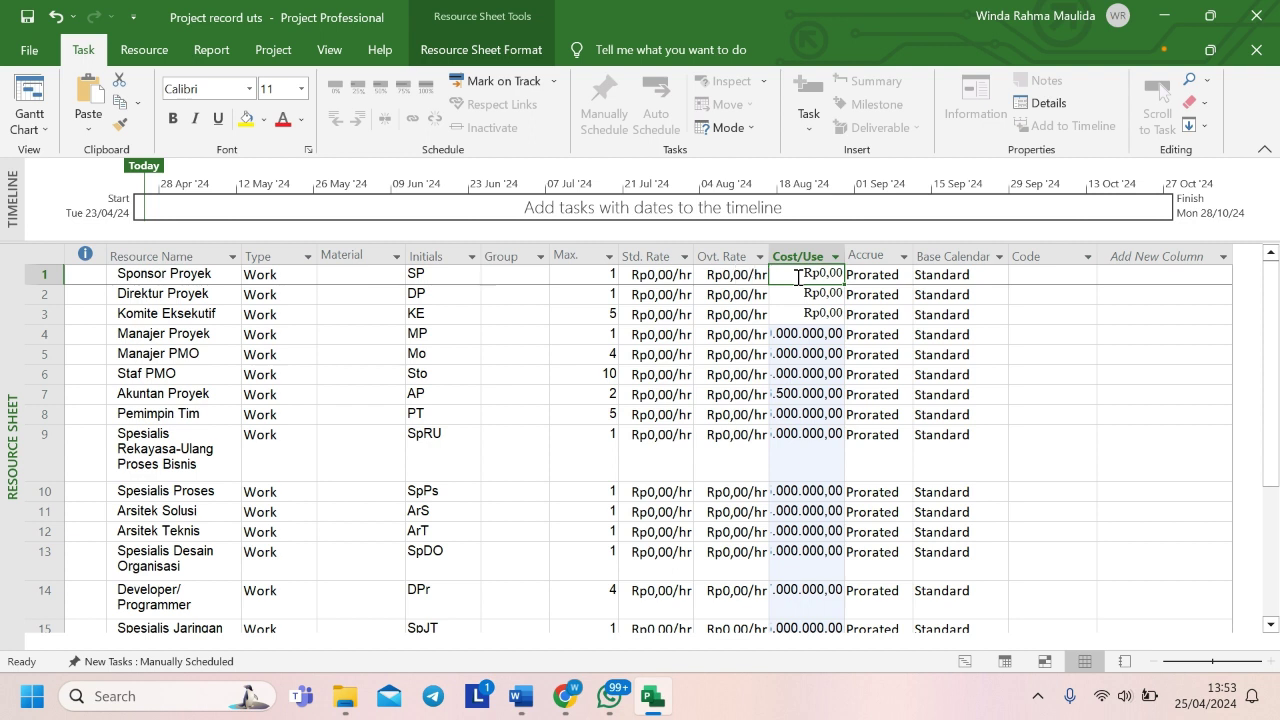
drag(797, 276, 812, 338)
drag(843, 256, 884, 256)
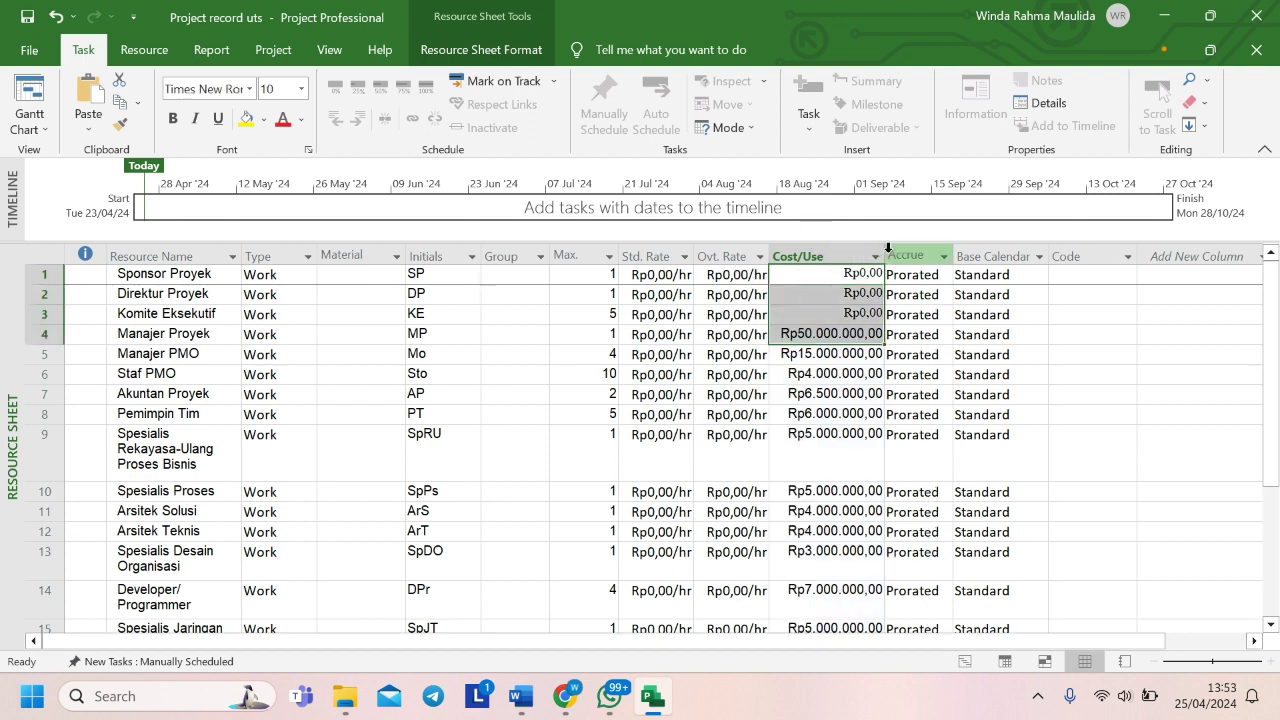
click(1060, 387)
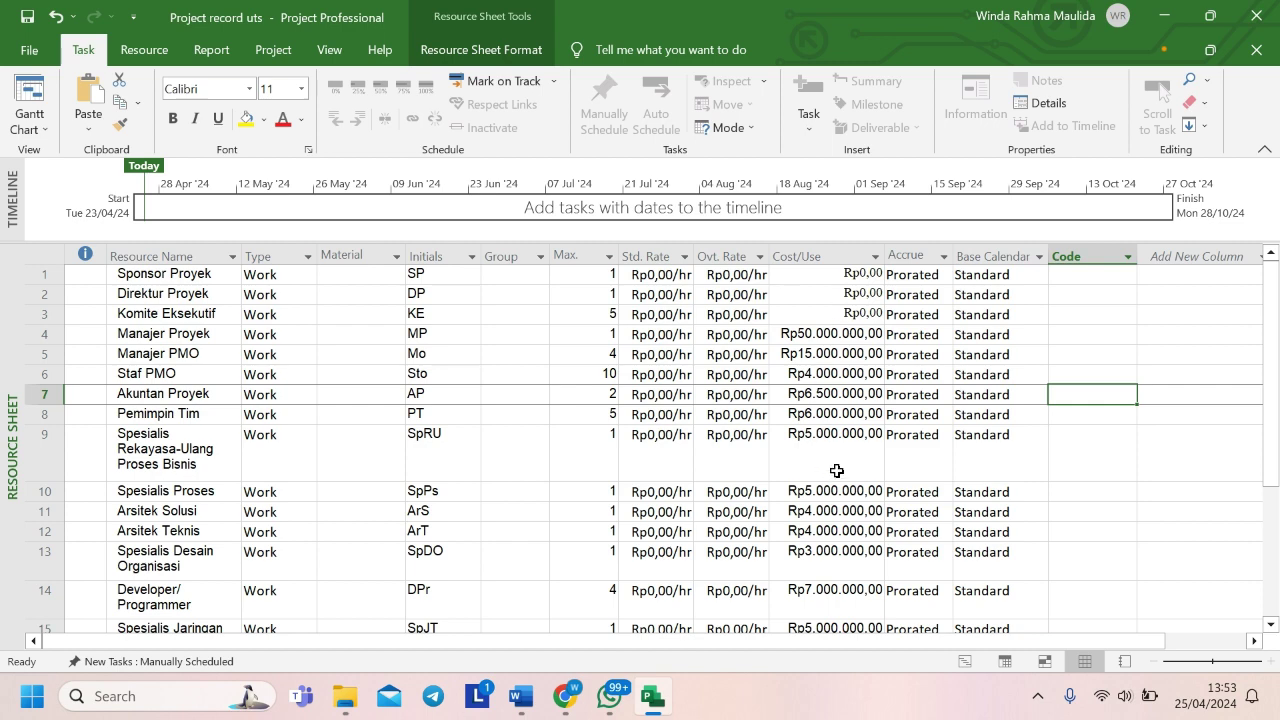
scroll(837, 470, down, 2)
scroll(837, 470, down, 3)
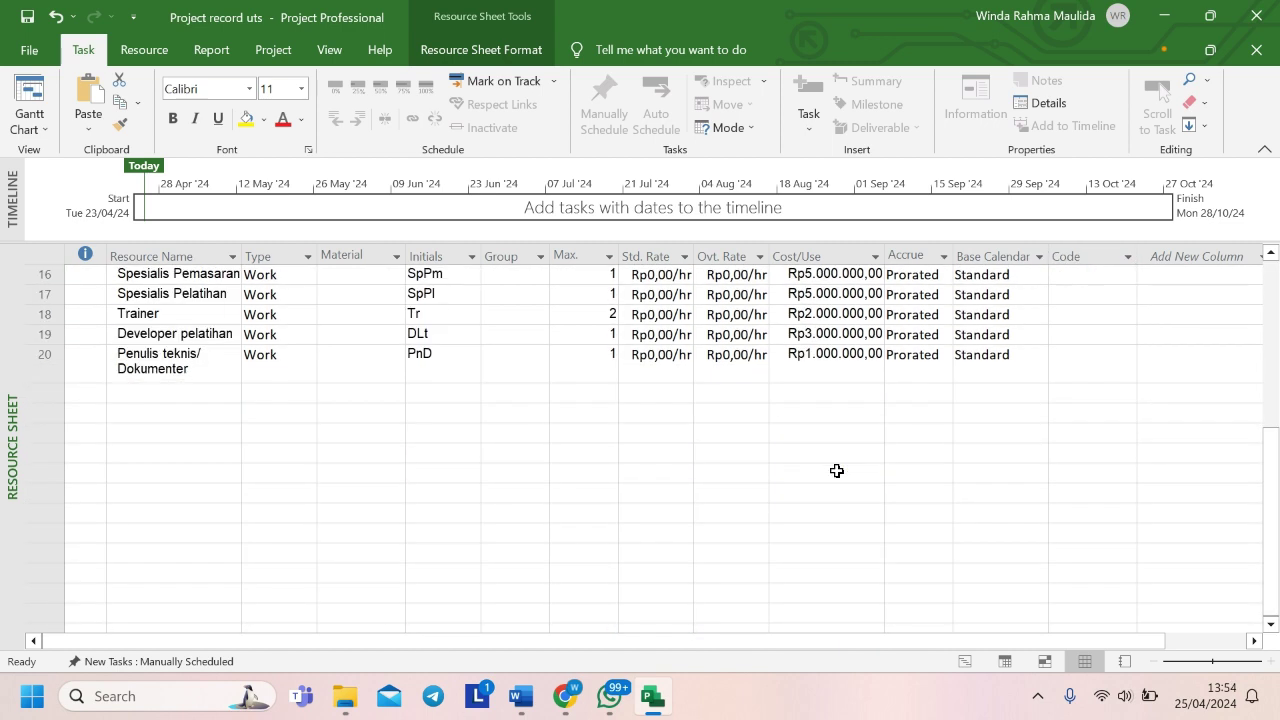
scroll(837, 470, up, 2)
scroll(837, 470, up, 3)
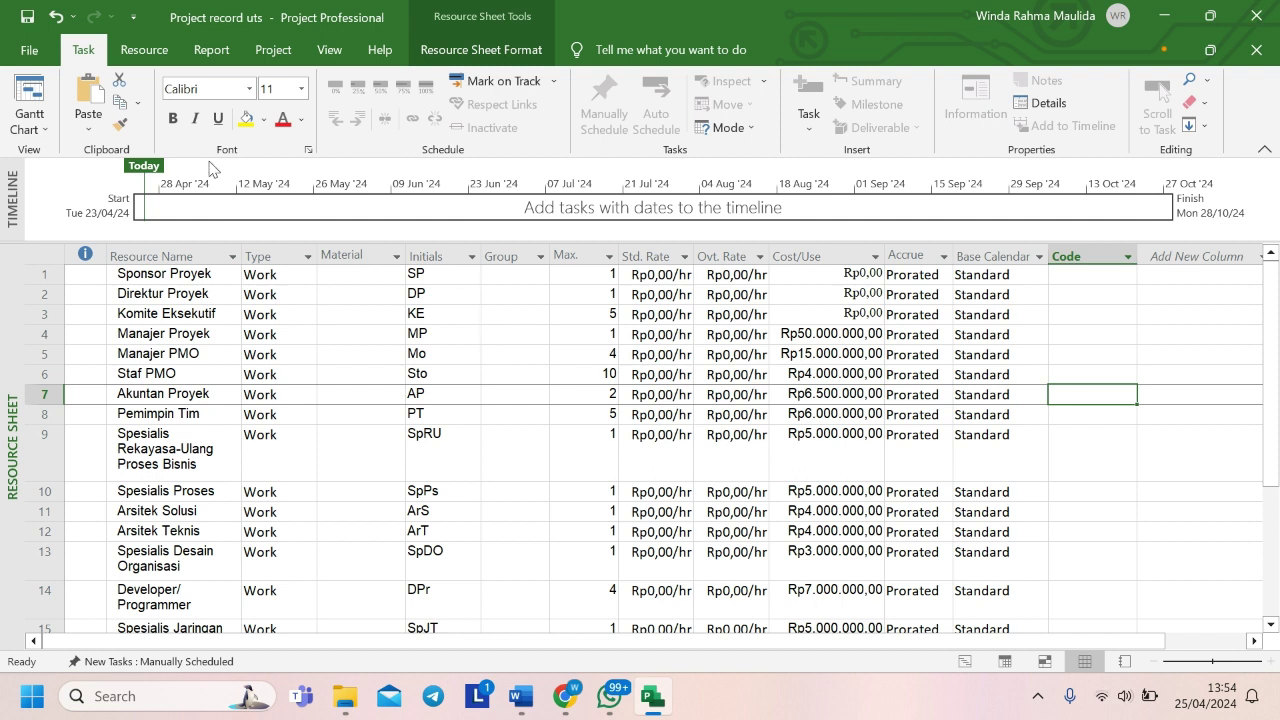
- Show the Gantt Chart and open Assign Resources for Regular Meeting 1, moving the dialog clear of the Resource Names column
click(30, 98)
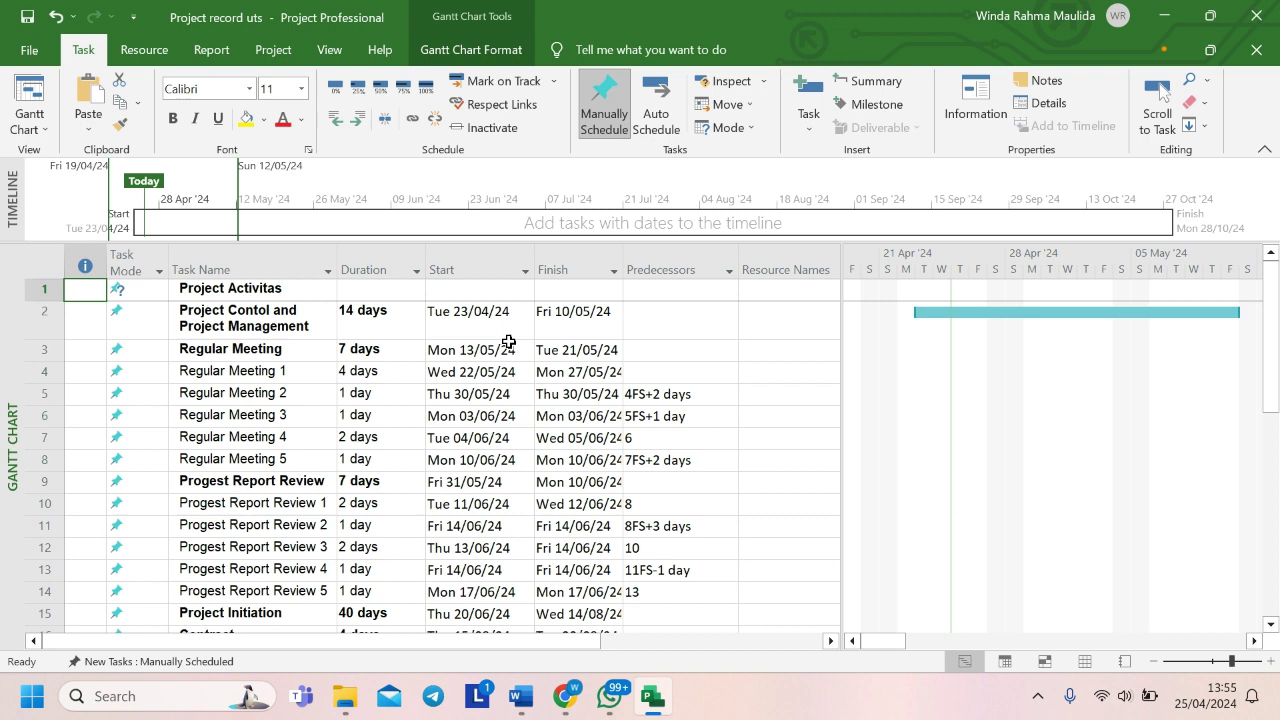
click(773, 376)
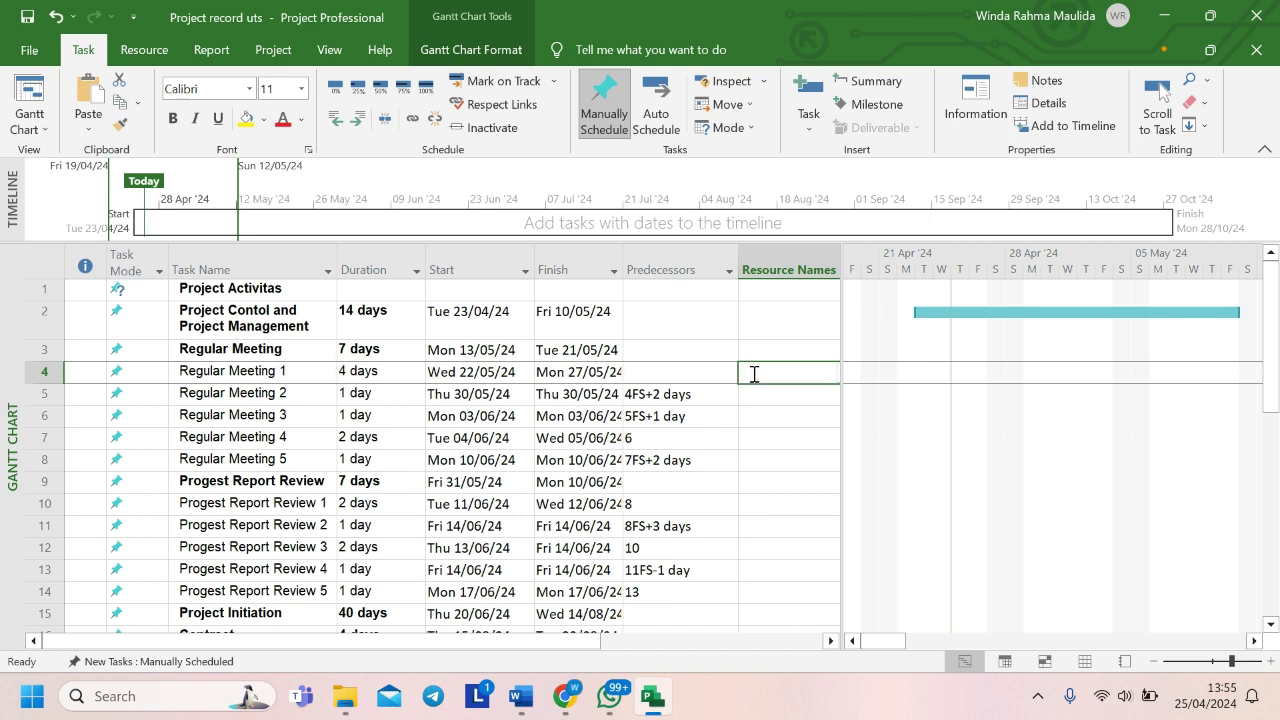
click(145, 52)
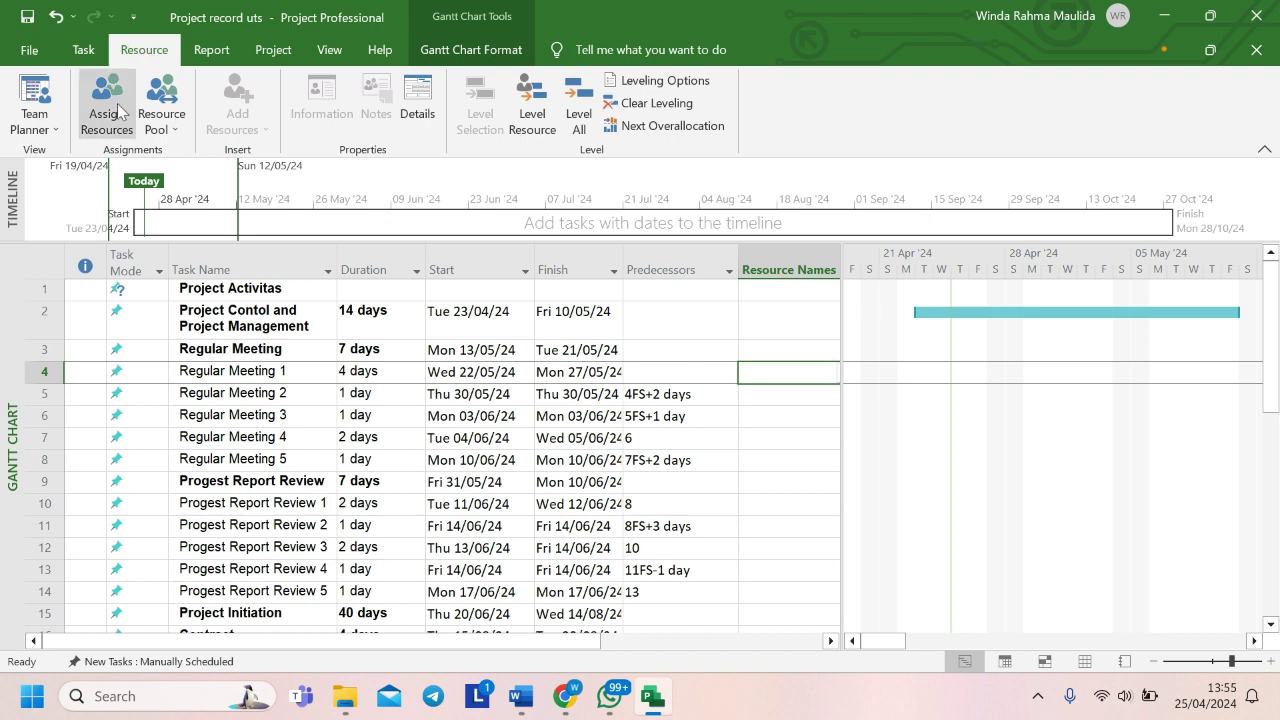
click(108, 107)
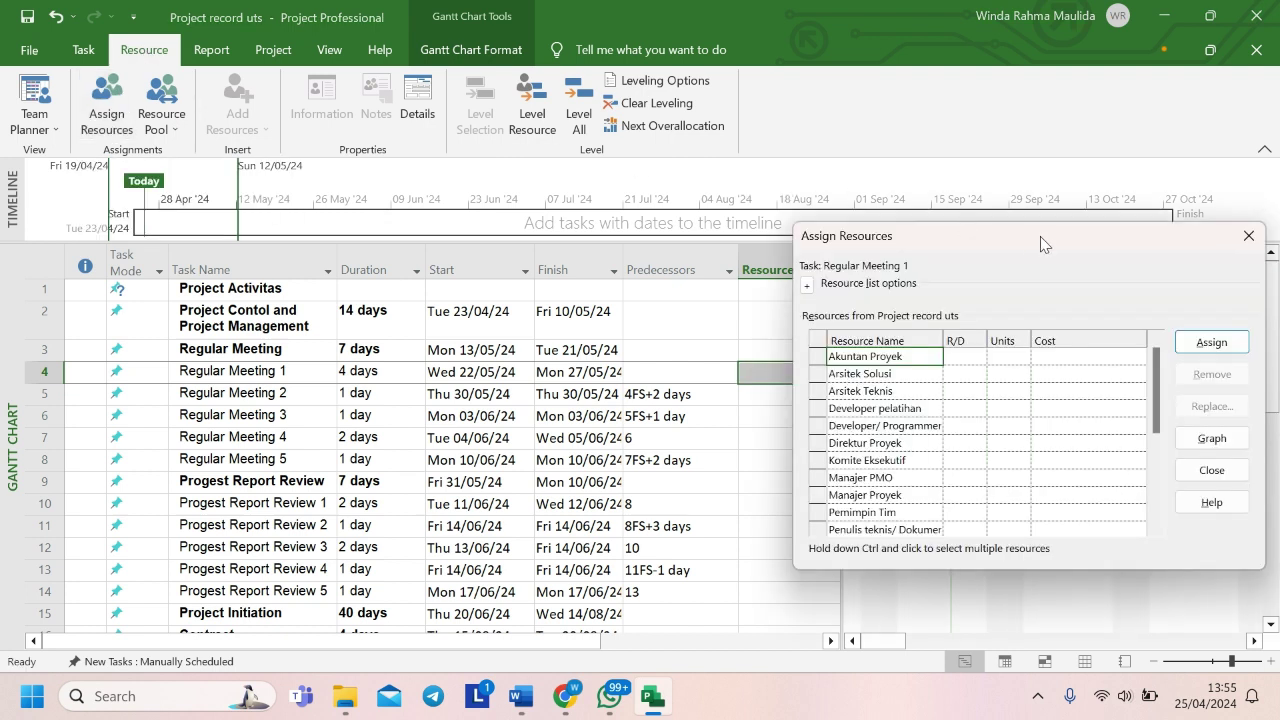
drag(1040, 236, 340, 189)
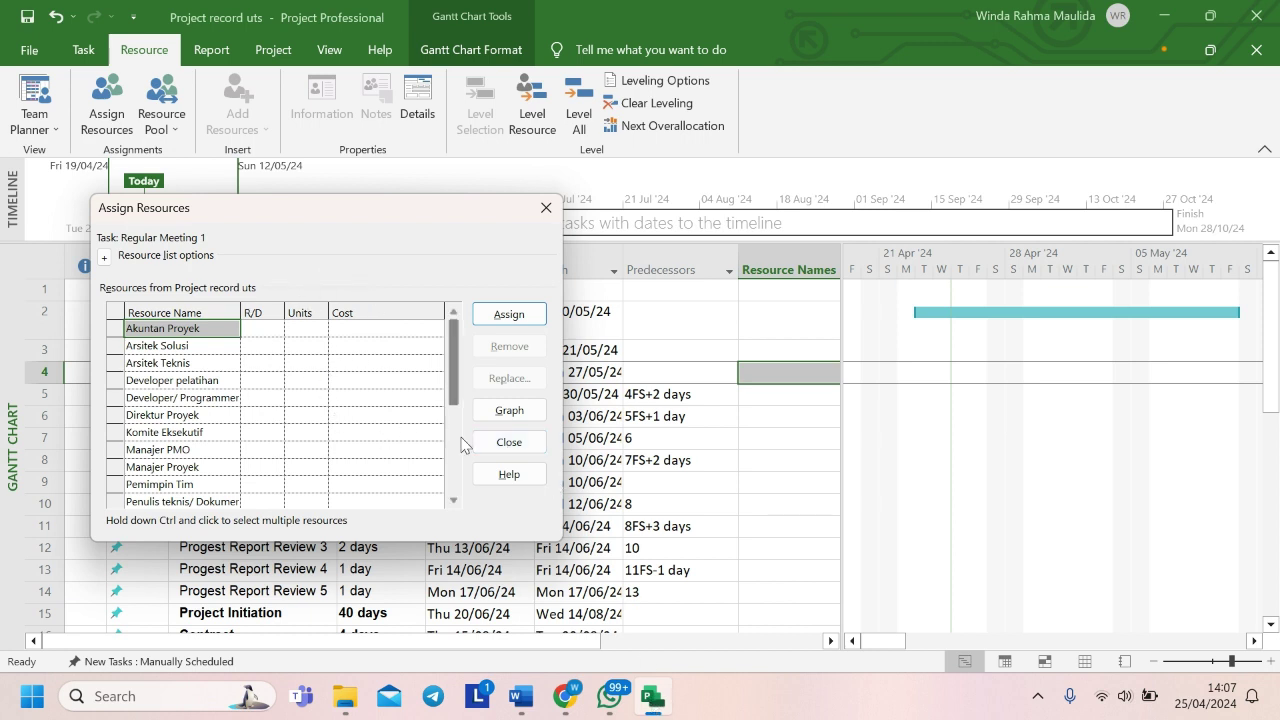
- Switch to Word and look up the Sumber Daya entry of Regular Meeting 1 in the activity table
mouse_move(521, 697)
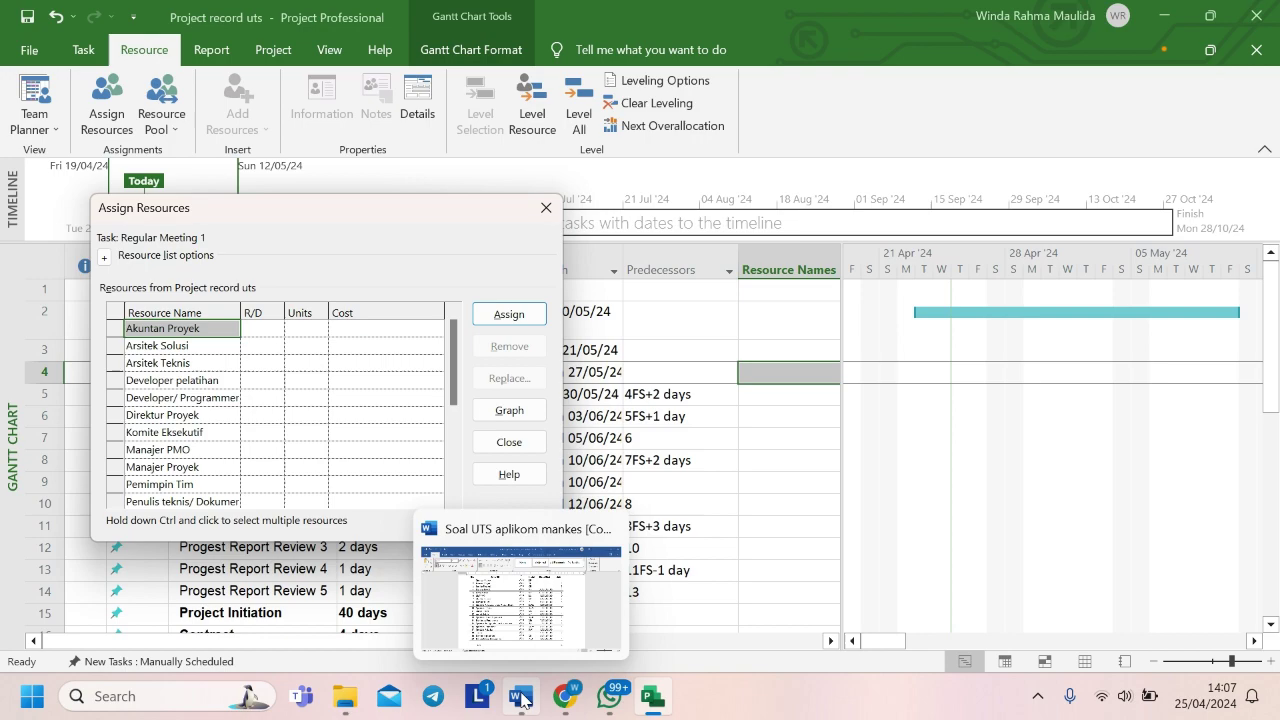
click(529, 597)
scroll(578, 394, up, 15)
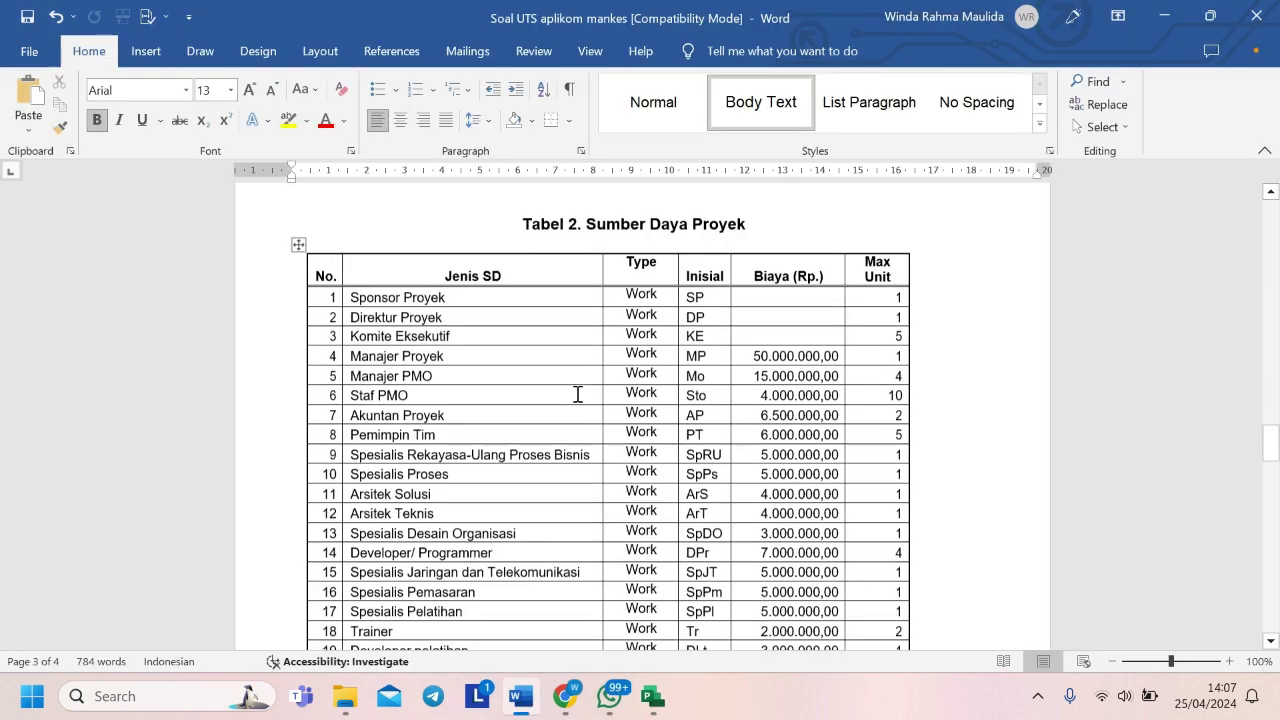
scroll(578, 394, up, 3)
scroll(577, 391, down, 3)
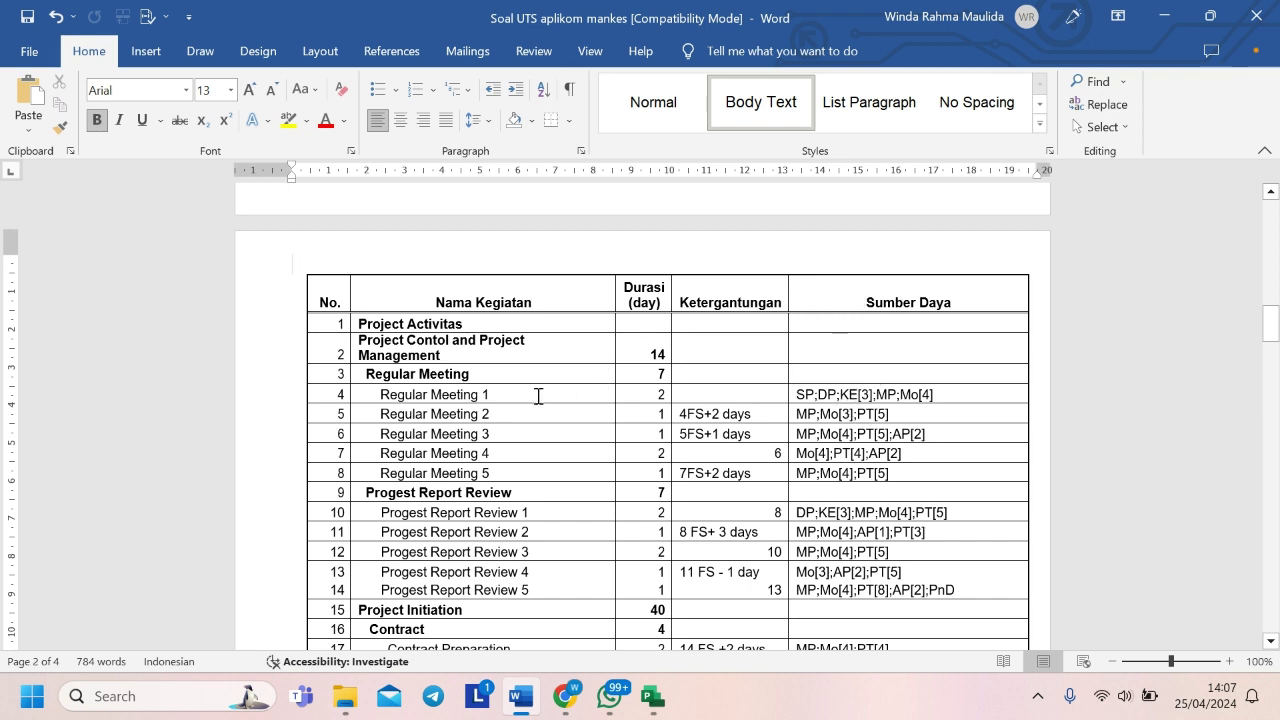
drag(376, 396, 820, 405)
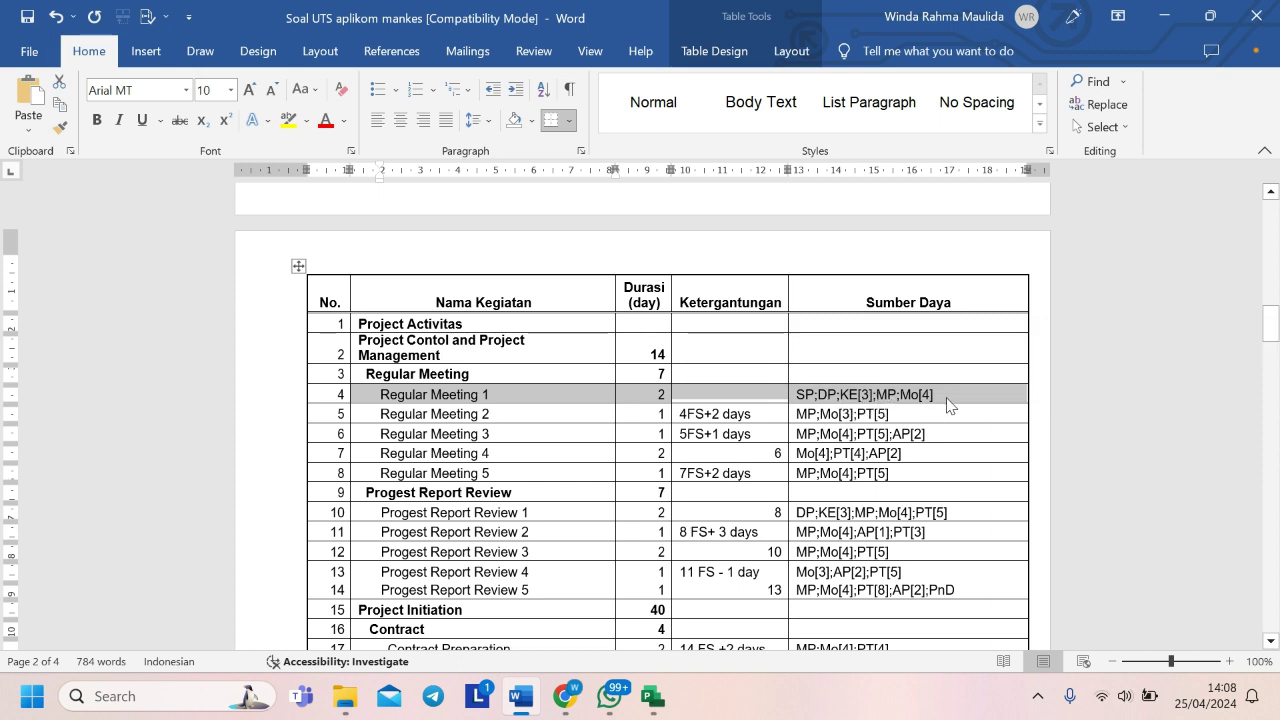
click(950, 398)
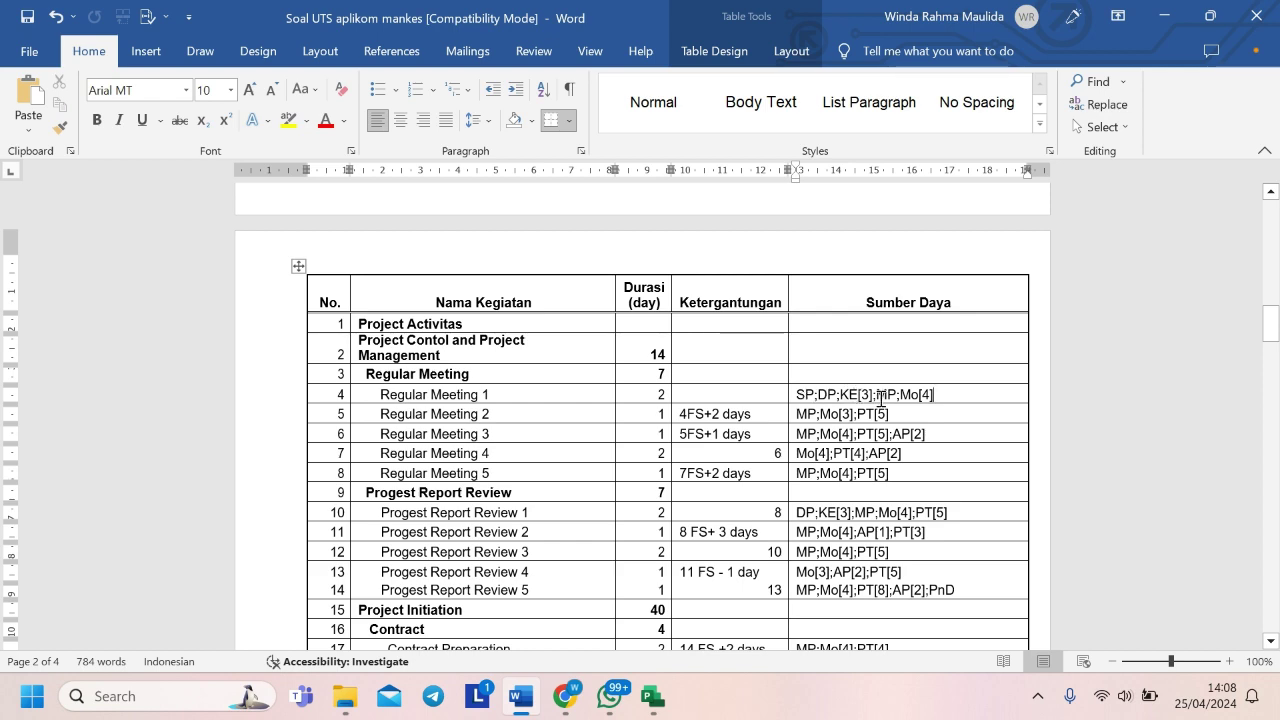
- Compare Regular Meeting 1's resource initials and bracketed units with the Inisial column of Tabel 2, and return to Microsoft Project
scroll(880, 397, down, 10)
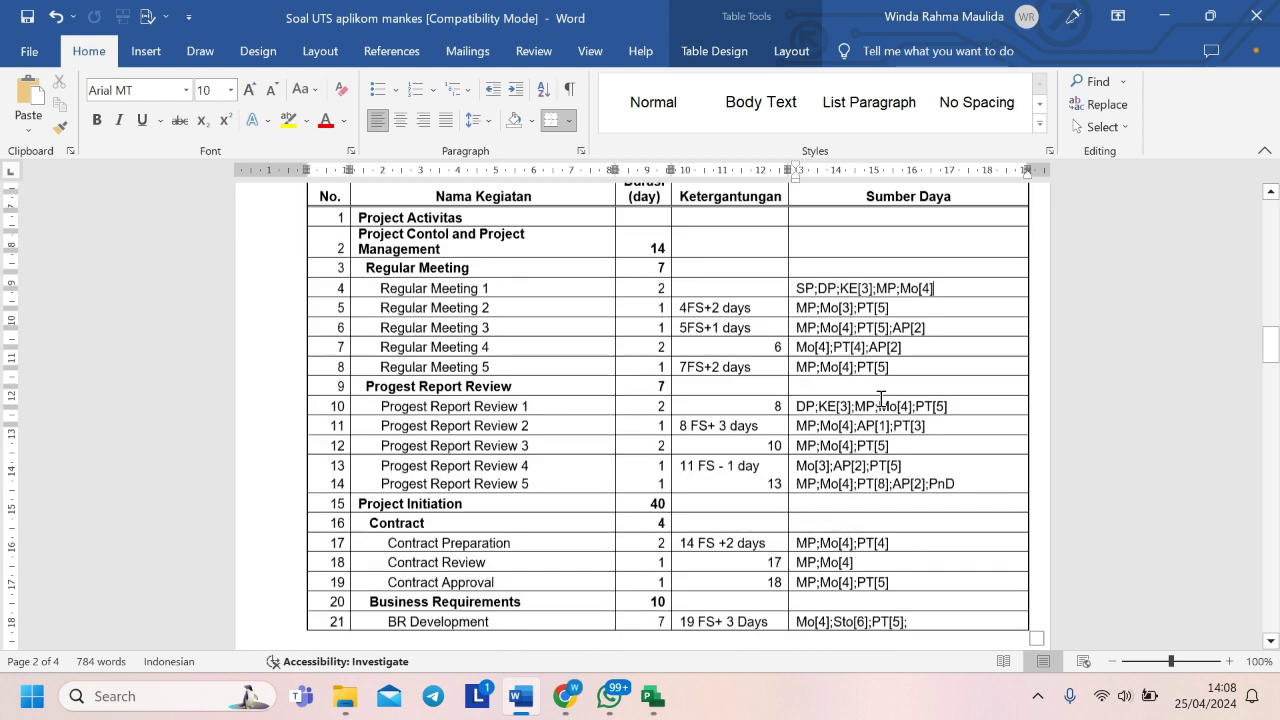
scroll(880, 397, down, 9)
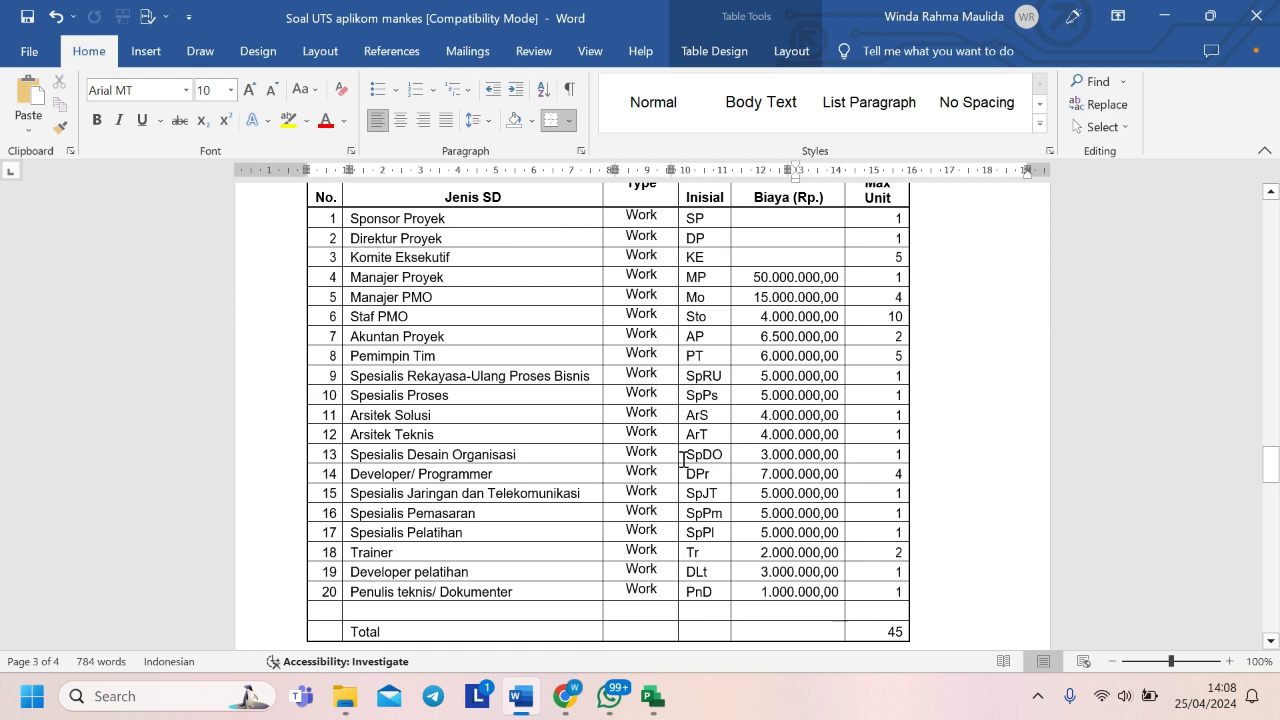
scroll(682, 459, up, 15)
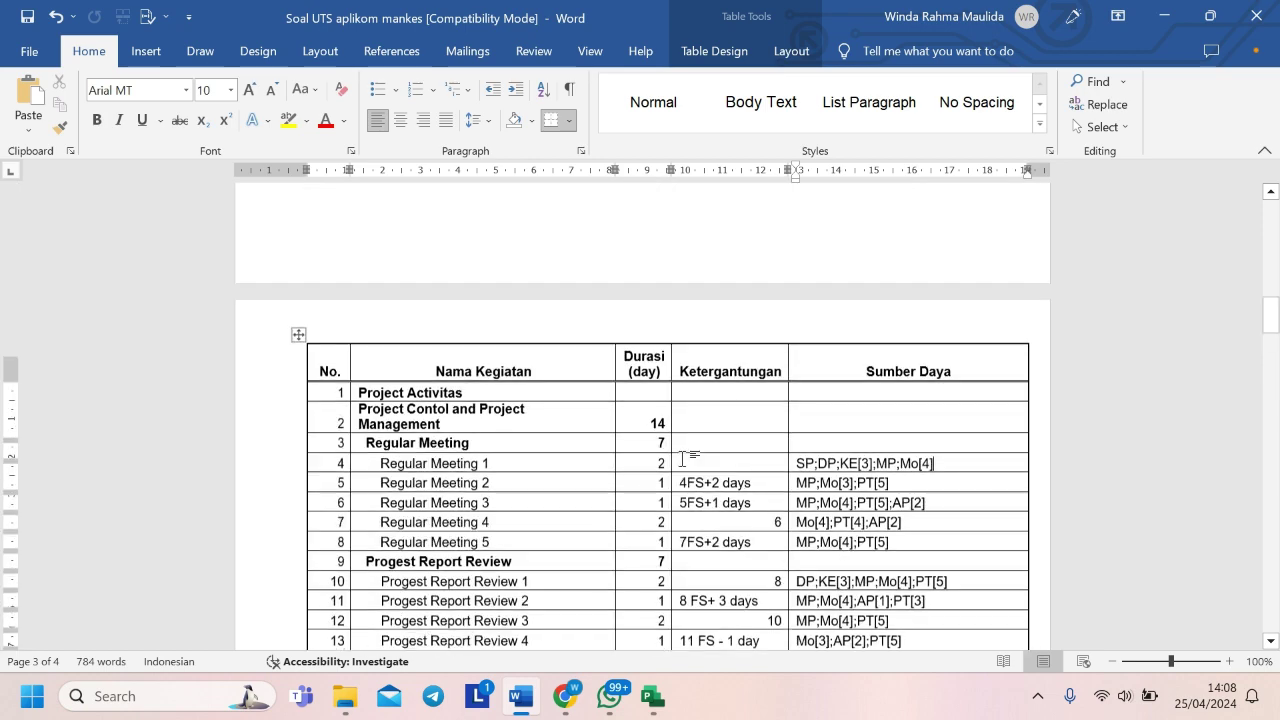
scroll(682, 459, down, 3)
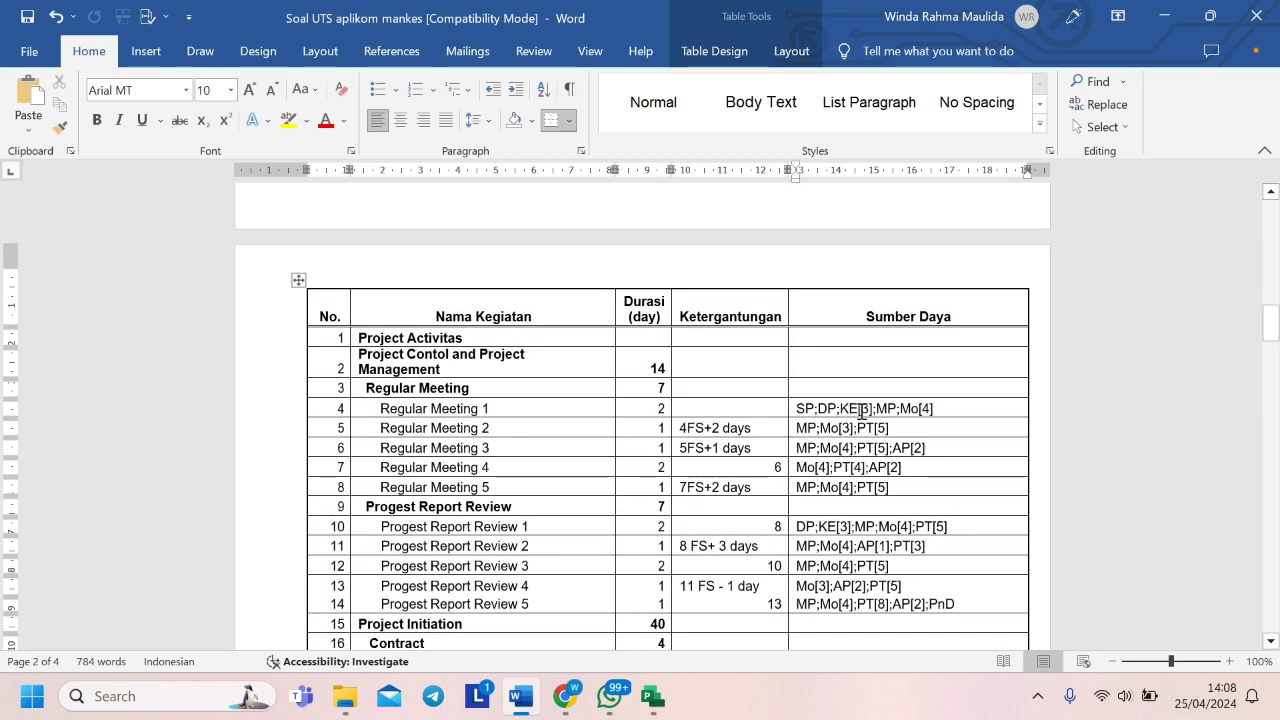
double_click(865, 411)
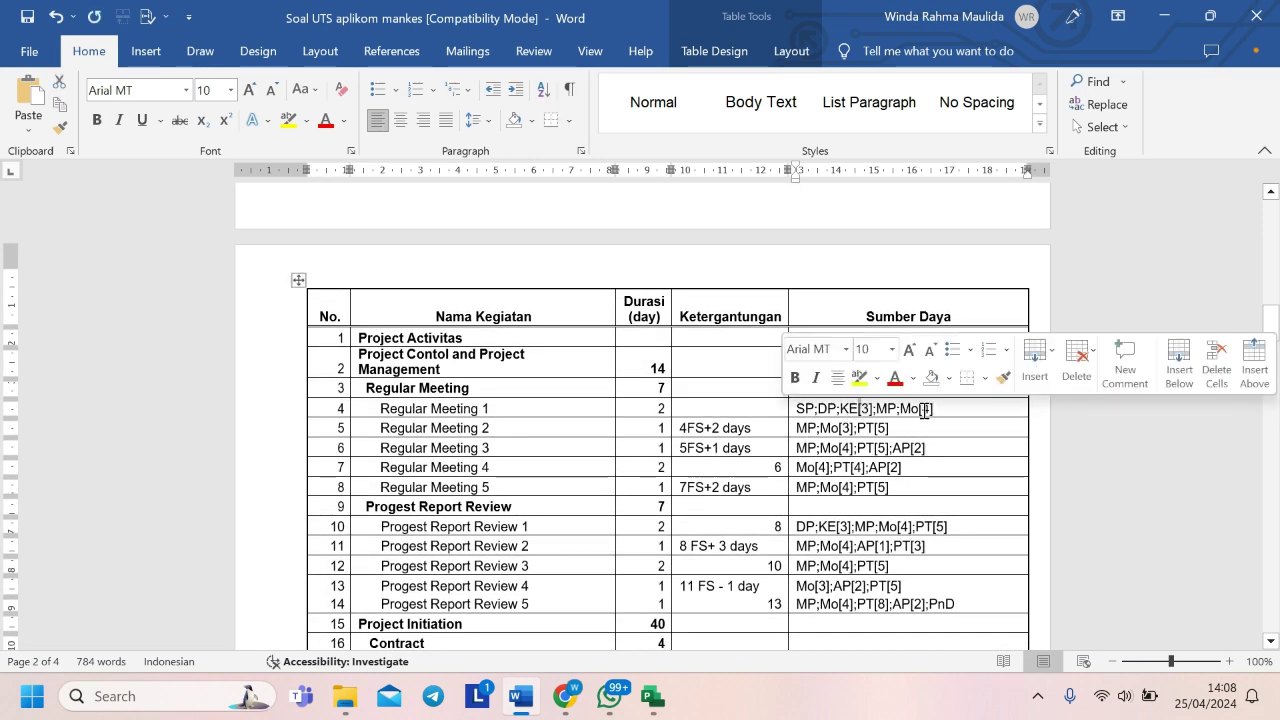
click(924, 410)
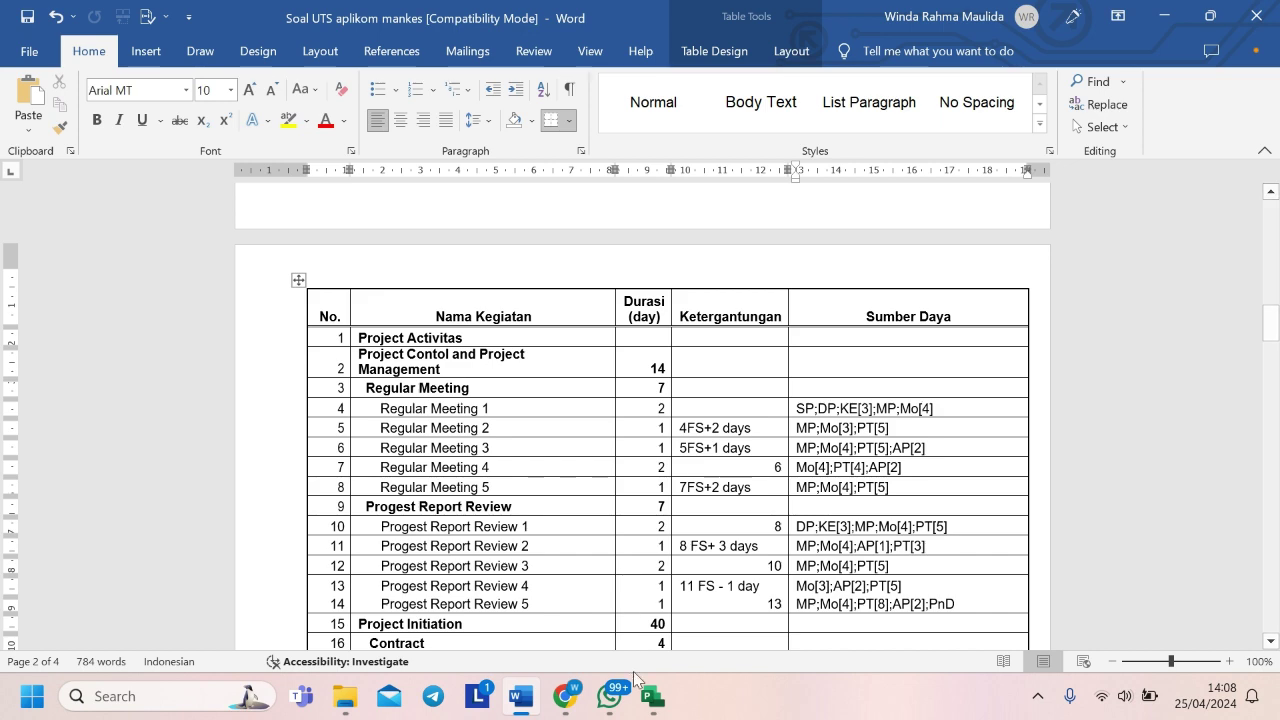
mouse_move(646, 697)
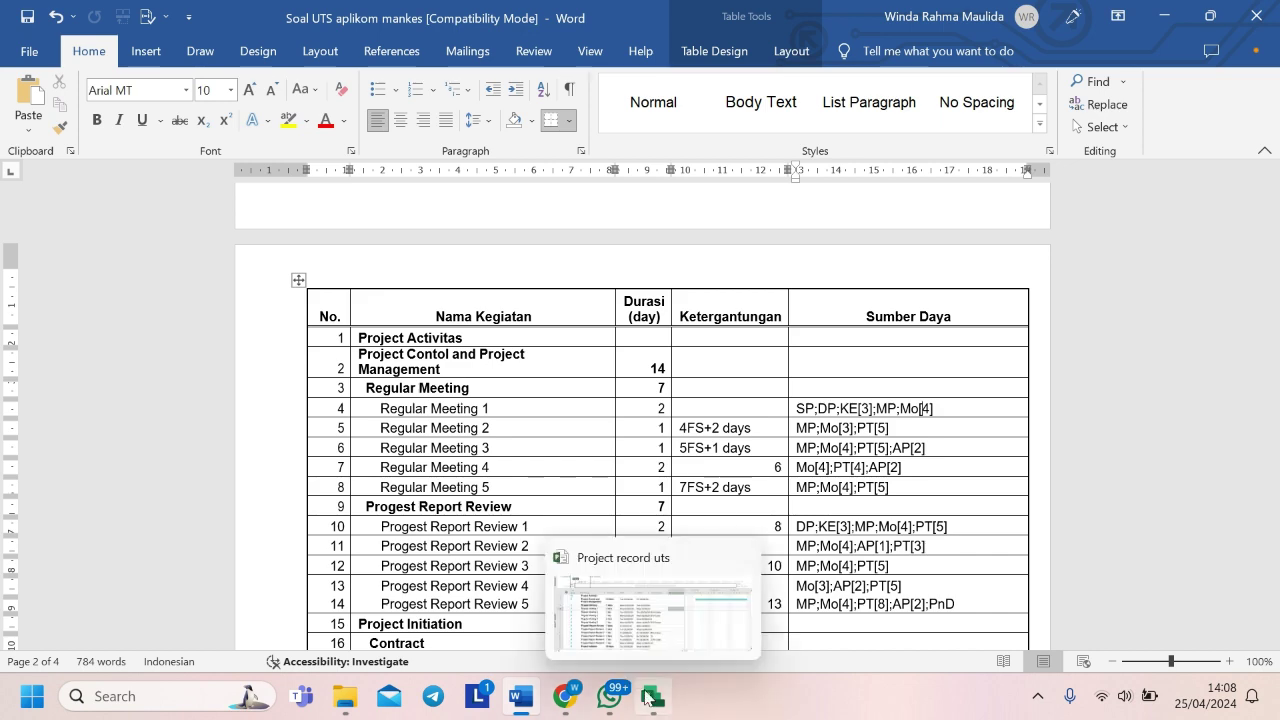
click(646, 697)
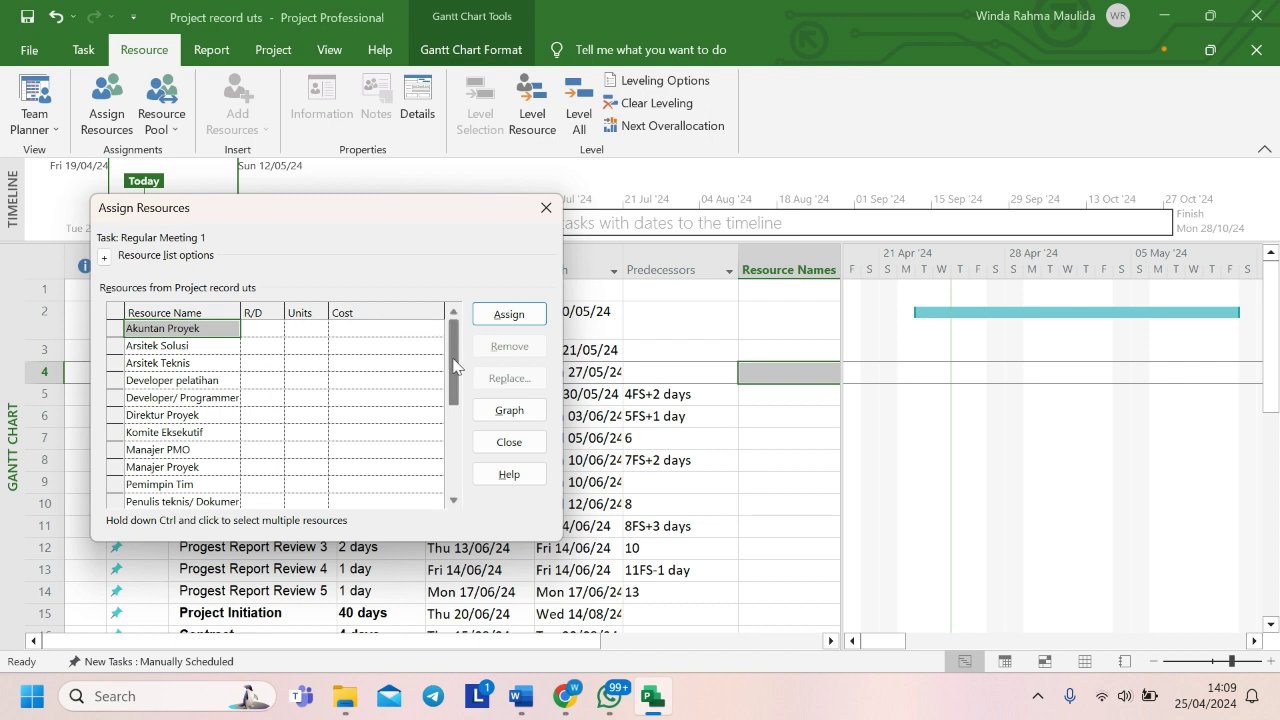
- Assign Sponsor Proyek and Direktur Proyek to Regular Meeting 1 with 1 unit each
drag(455, 365, 457, 440)
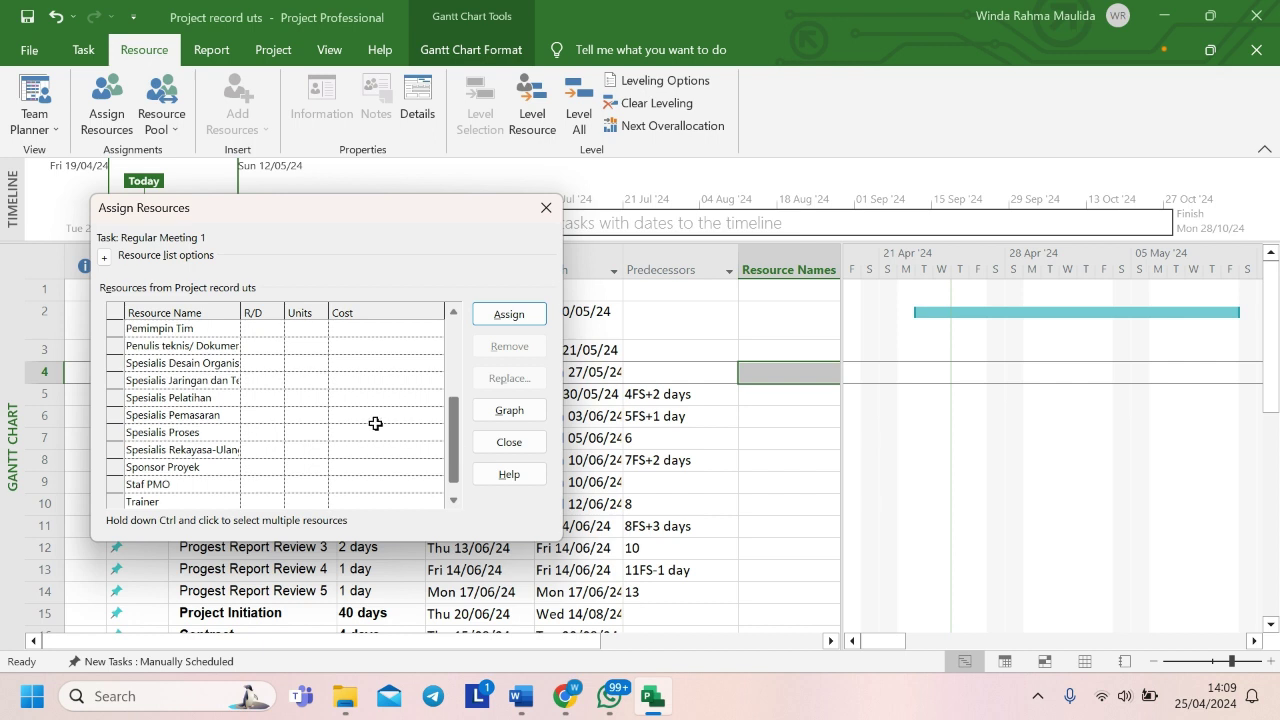
click(191, 467)
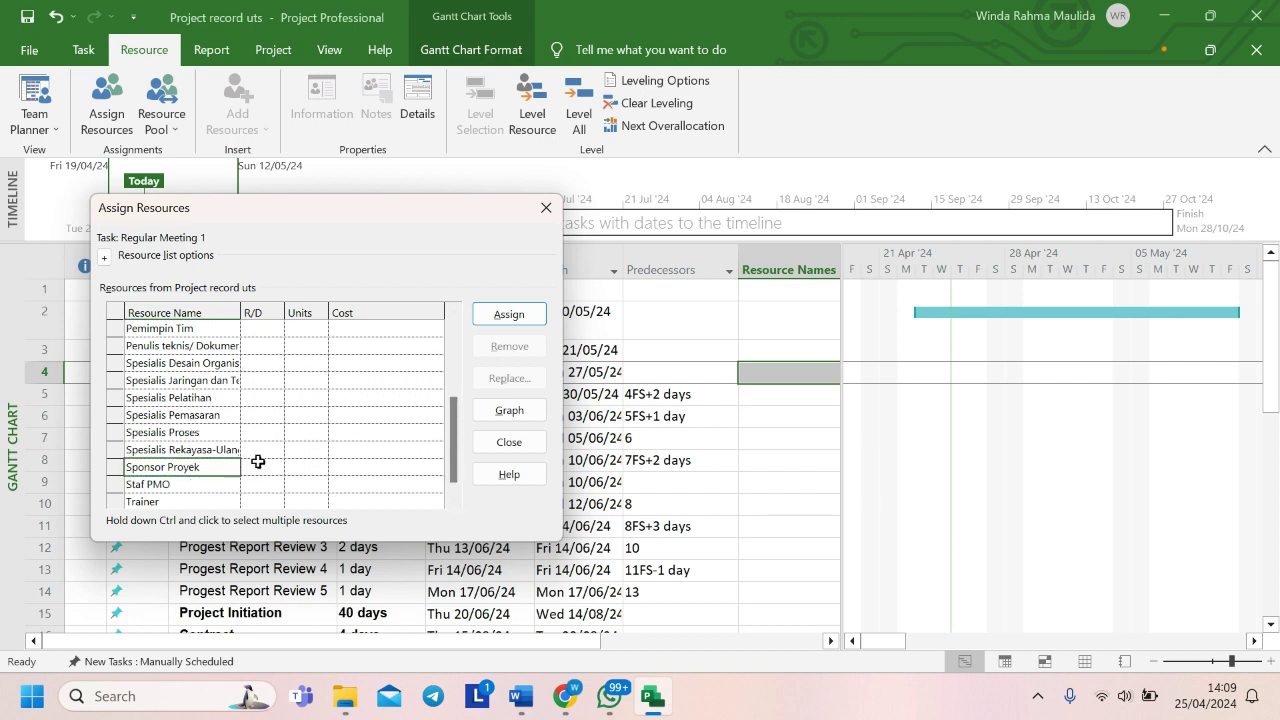
click(303, 466)
key(Return)
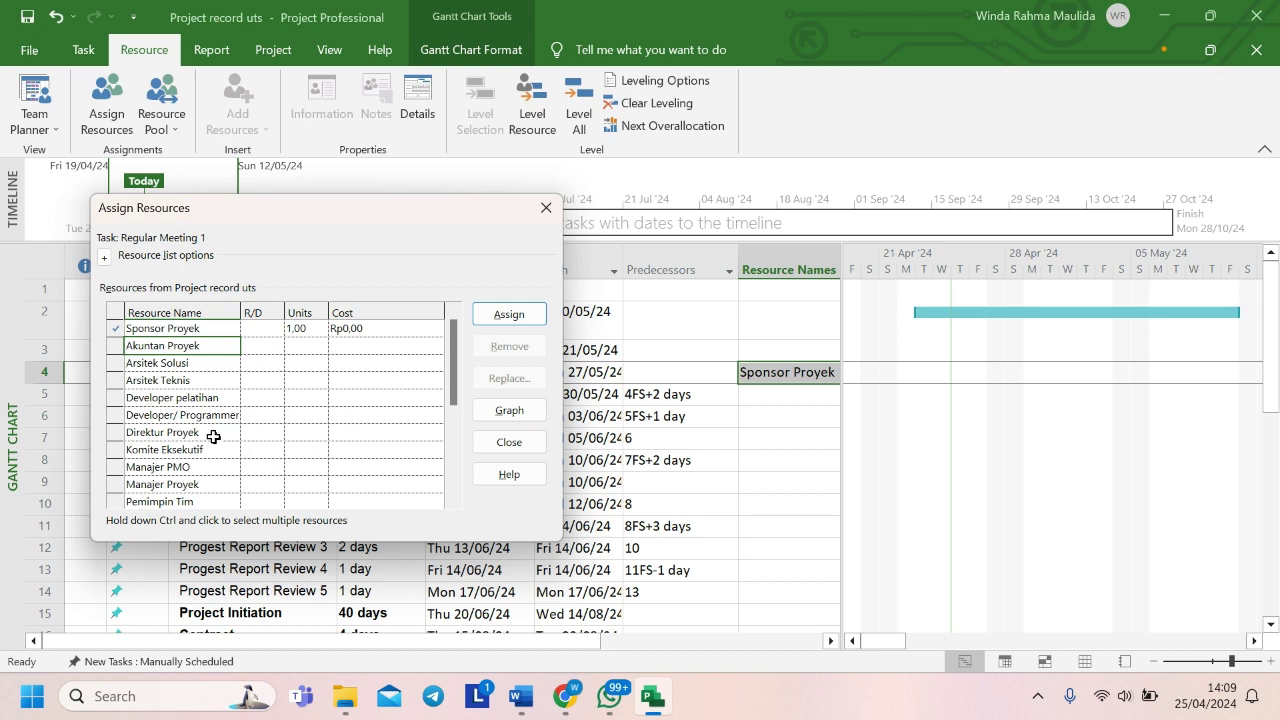
click(302, 437)
text(1)
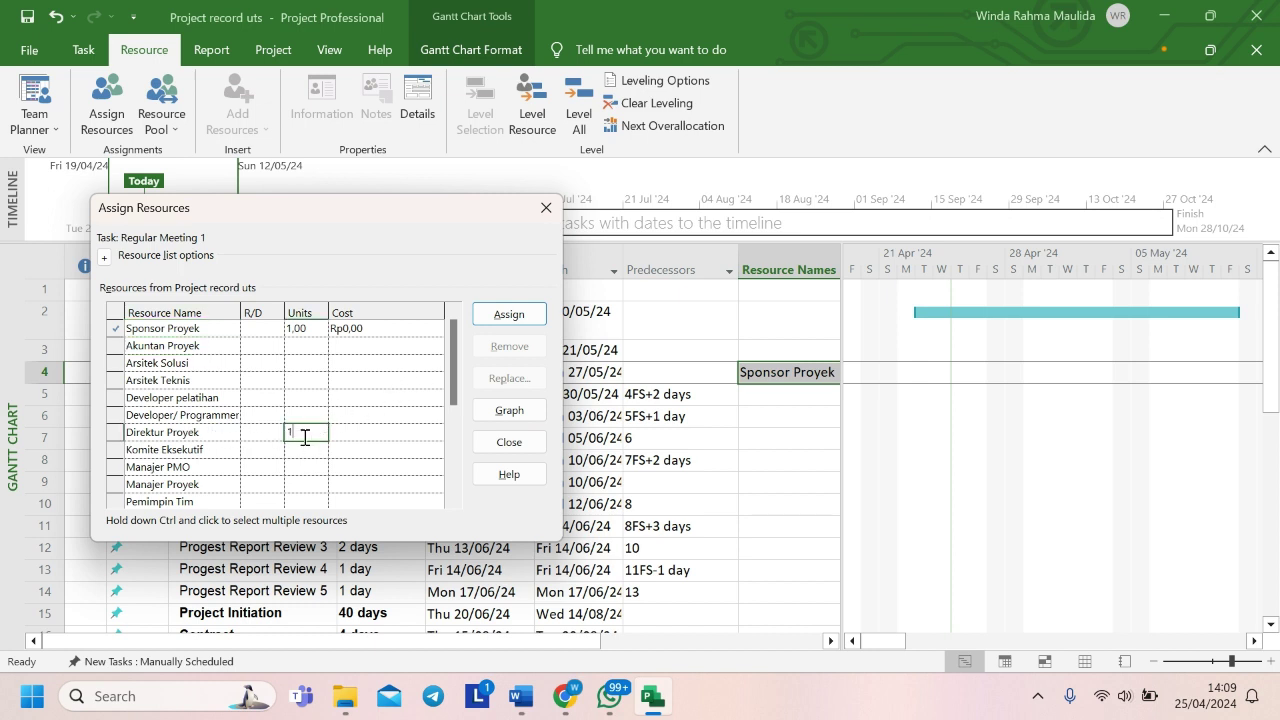
key(Return)
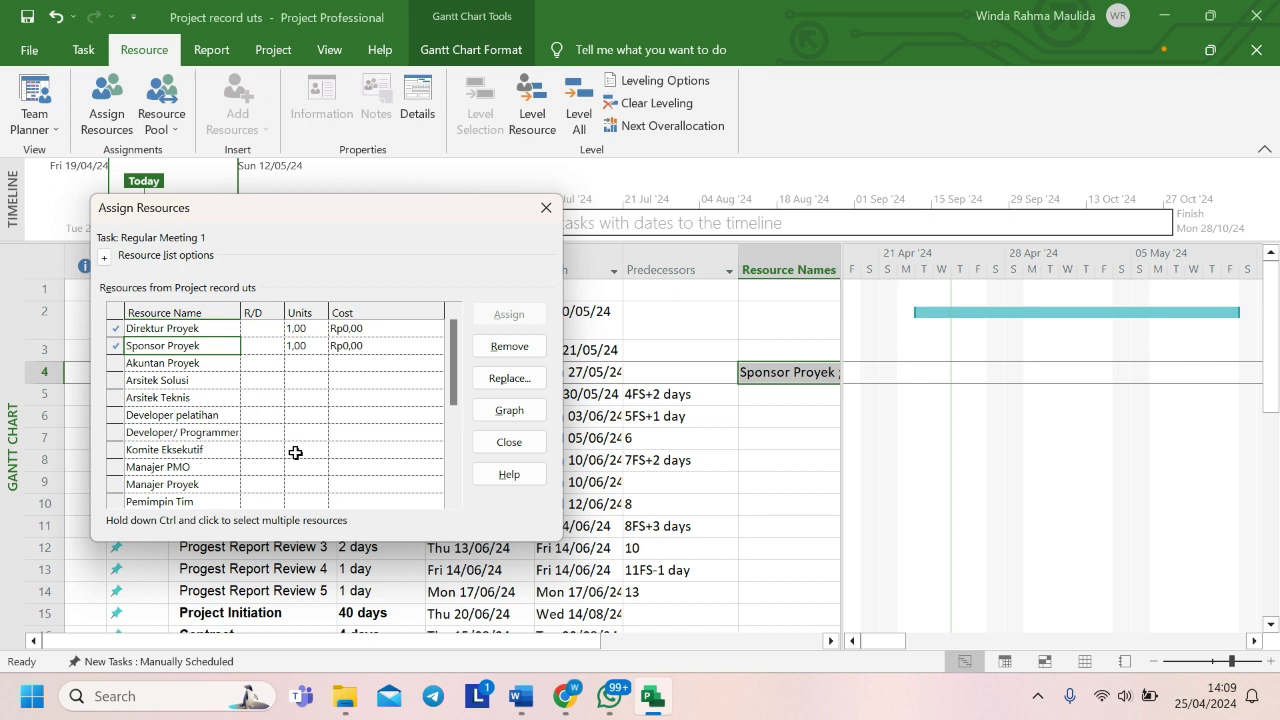
- Assign Komite Eksekutif with 3 units and Manajer Proyek with 1 unit to Regular Meeting 1
click(297, 452)
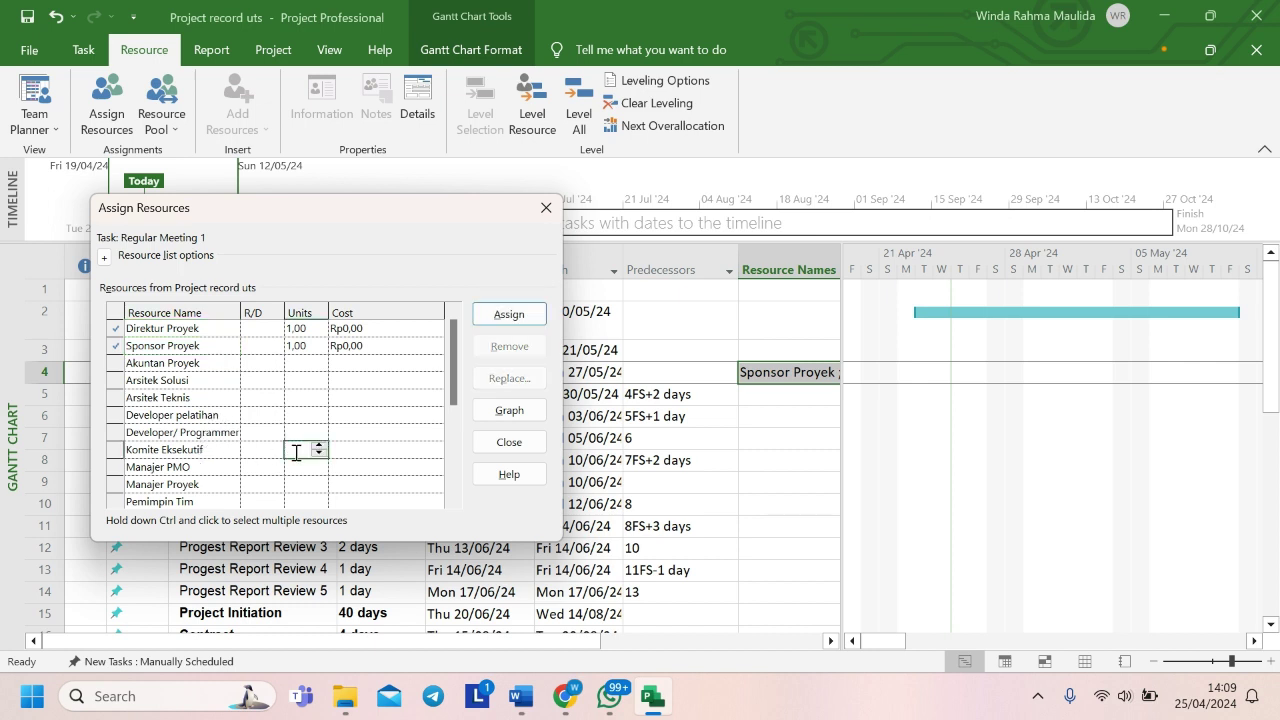
text(3)
key(Return)
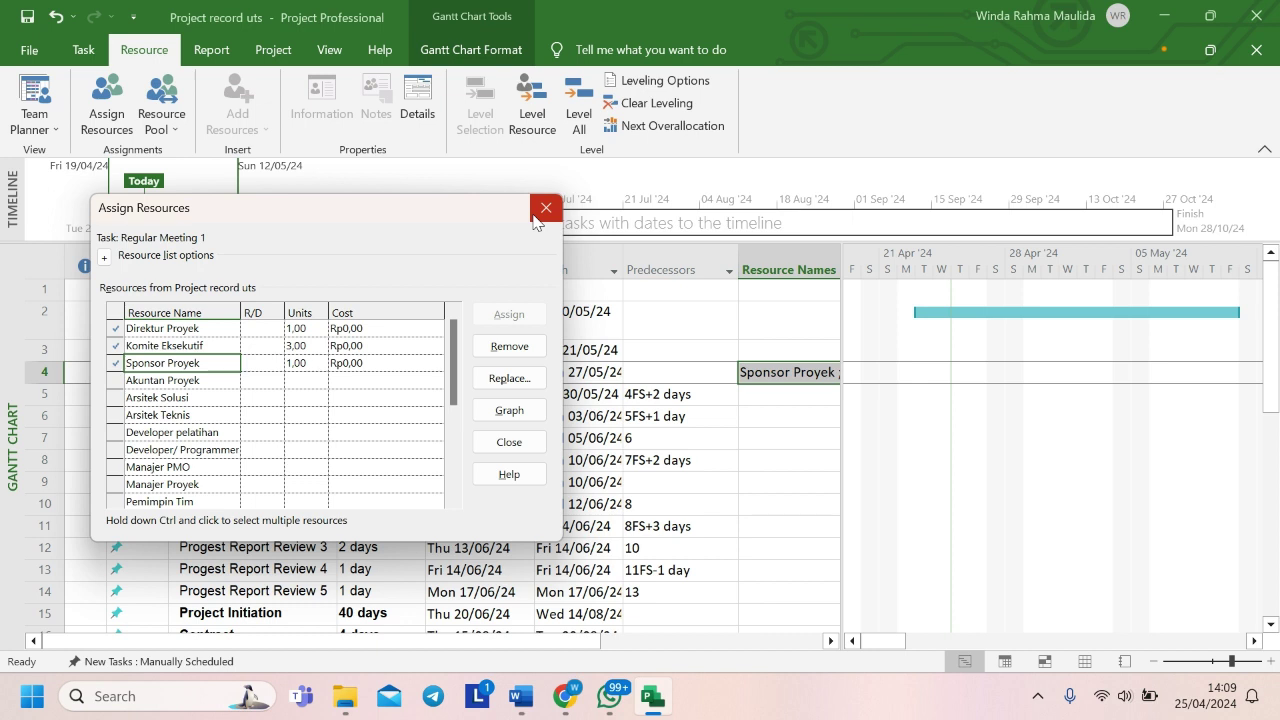
click(315, 487)
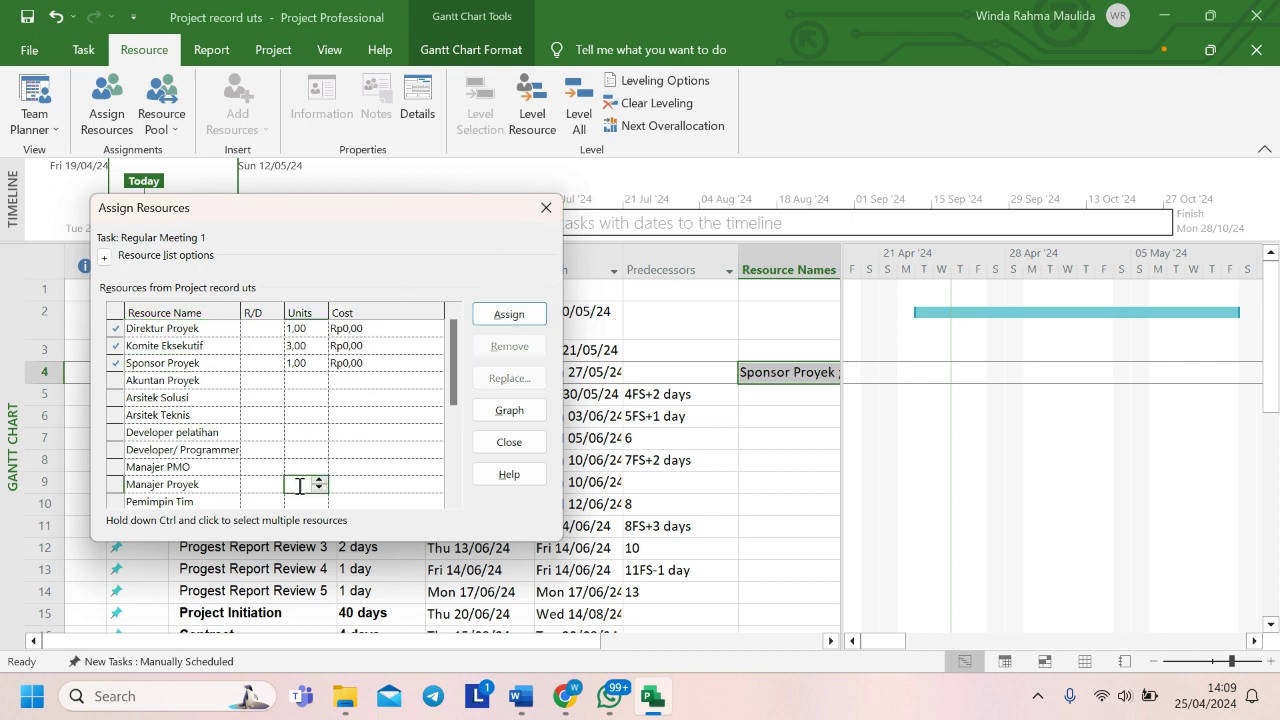
text(1)
key(Return)
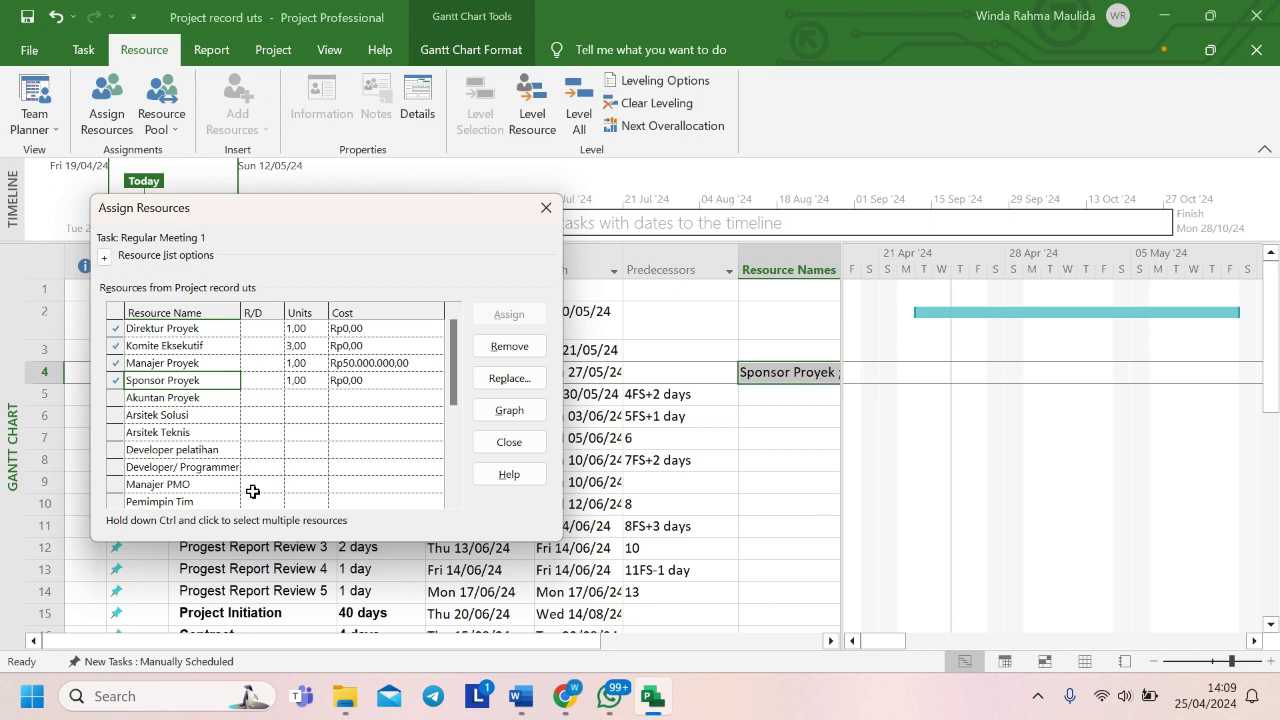
- Assign Manajer PMO with 4 units to Regular Meeting 1 and close Assign Resources
click(293, 486)
double_click(295, 488)
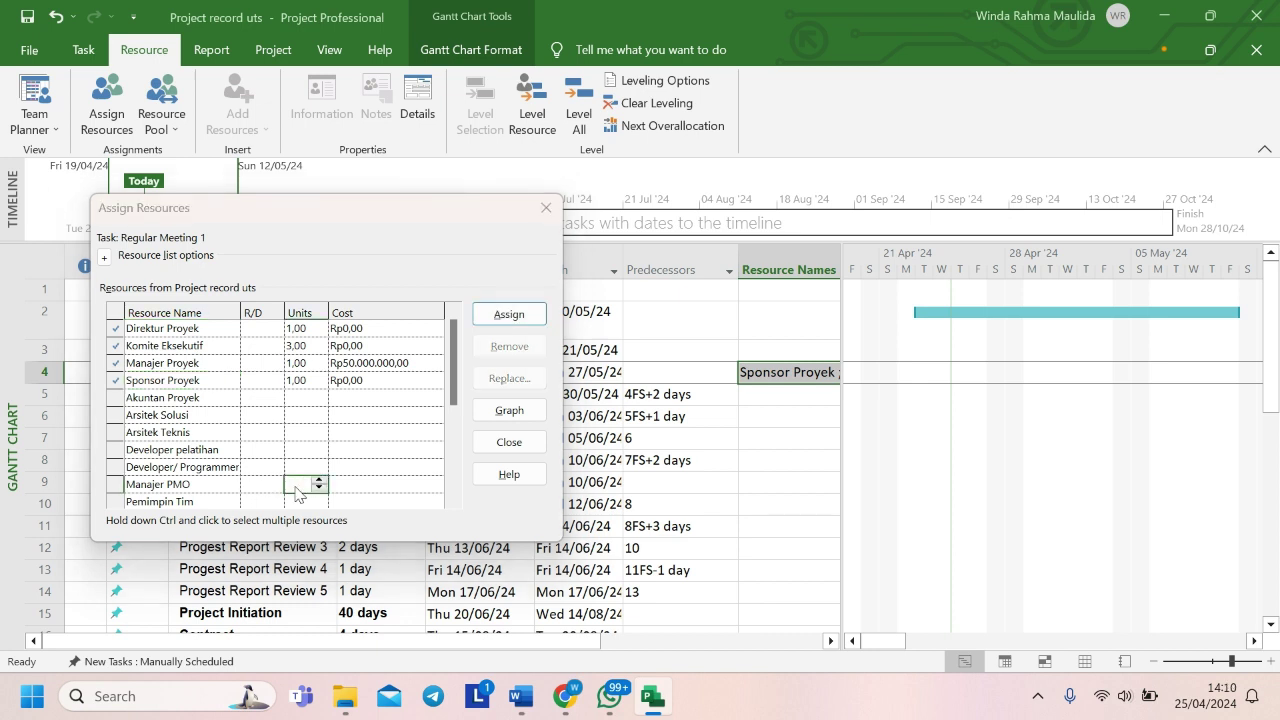
text(4)
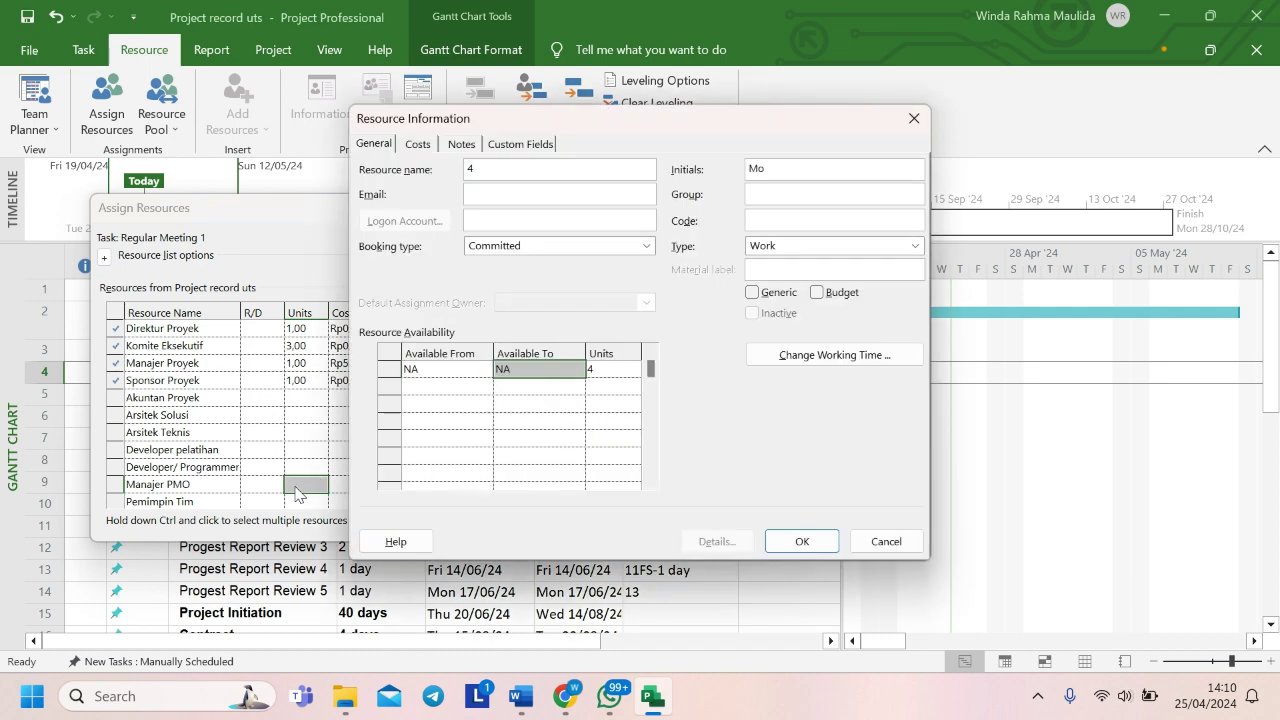
click(913, 118)
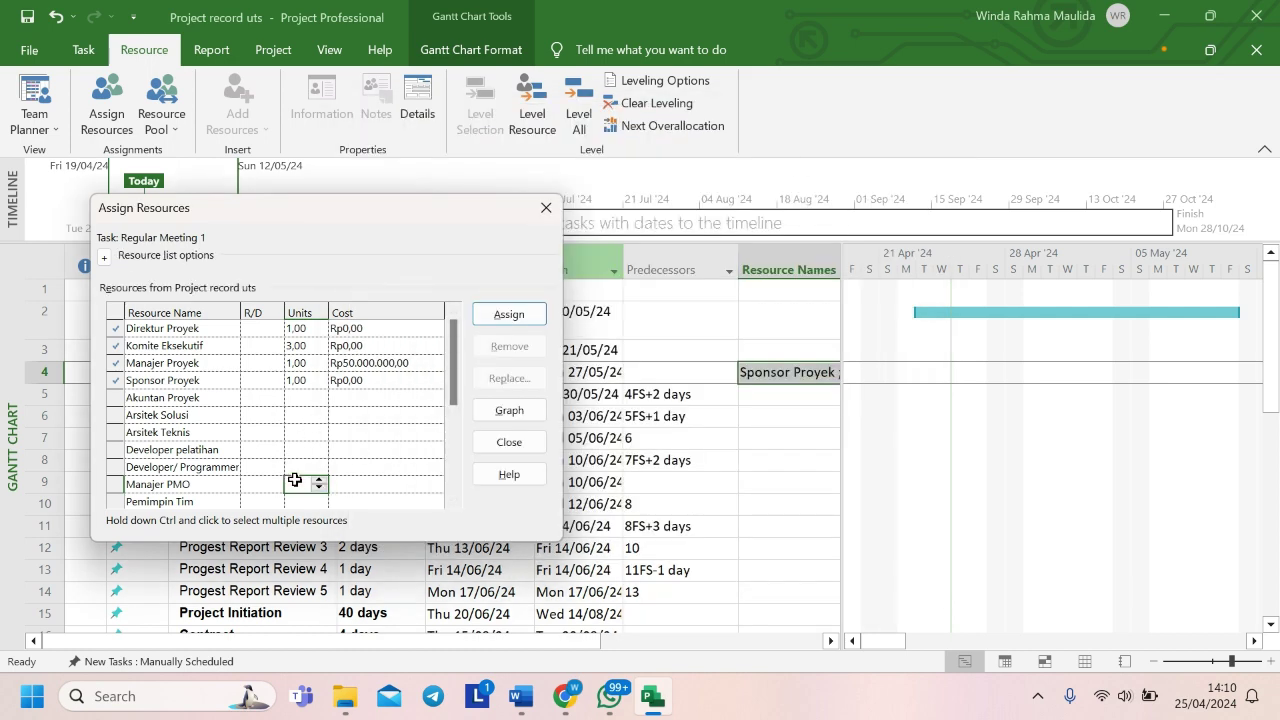
text(4)
key(Return)
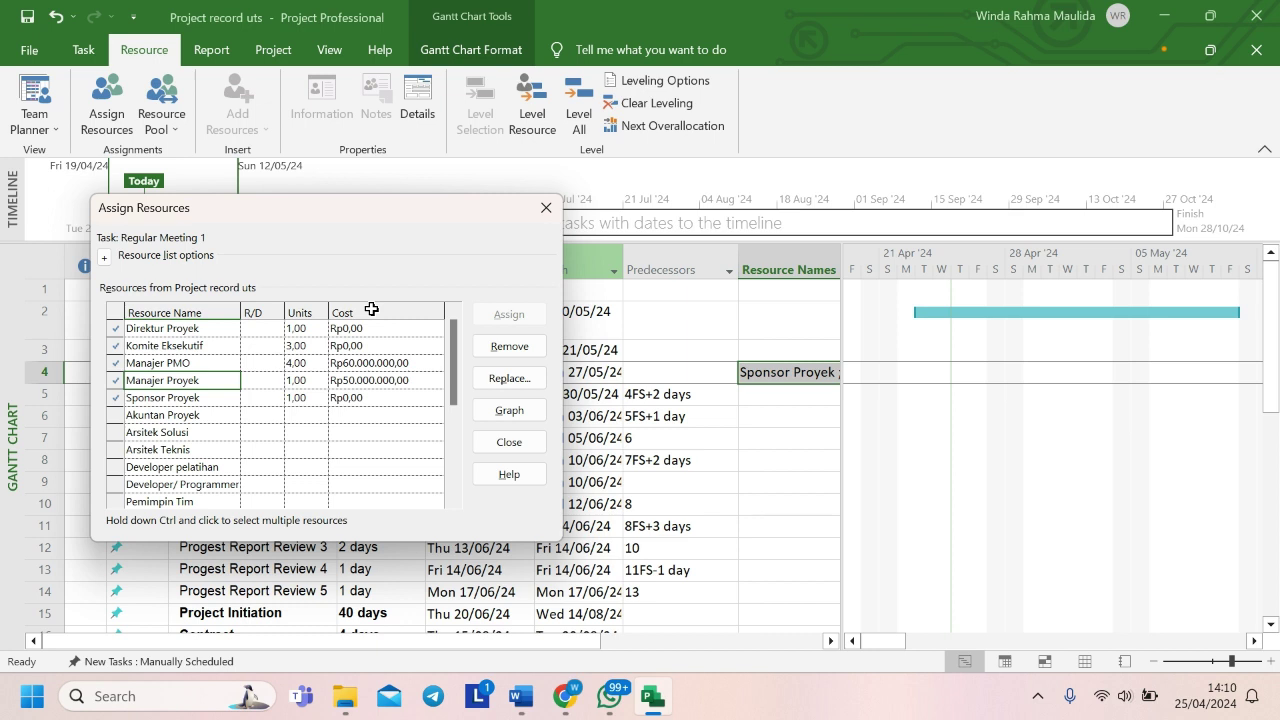
click(546, 209)
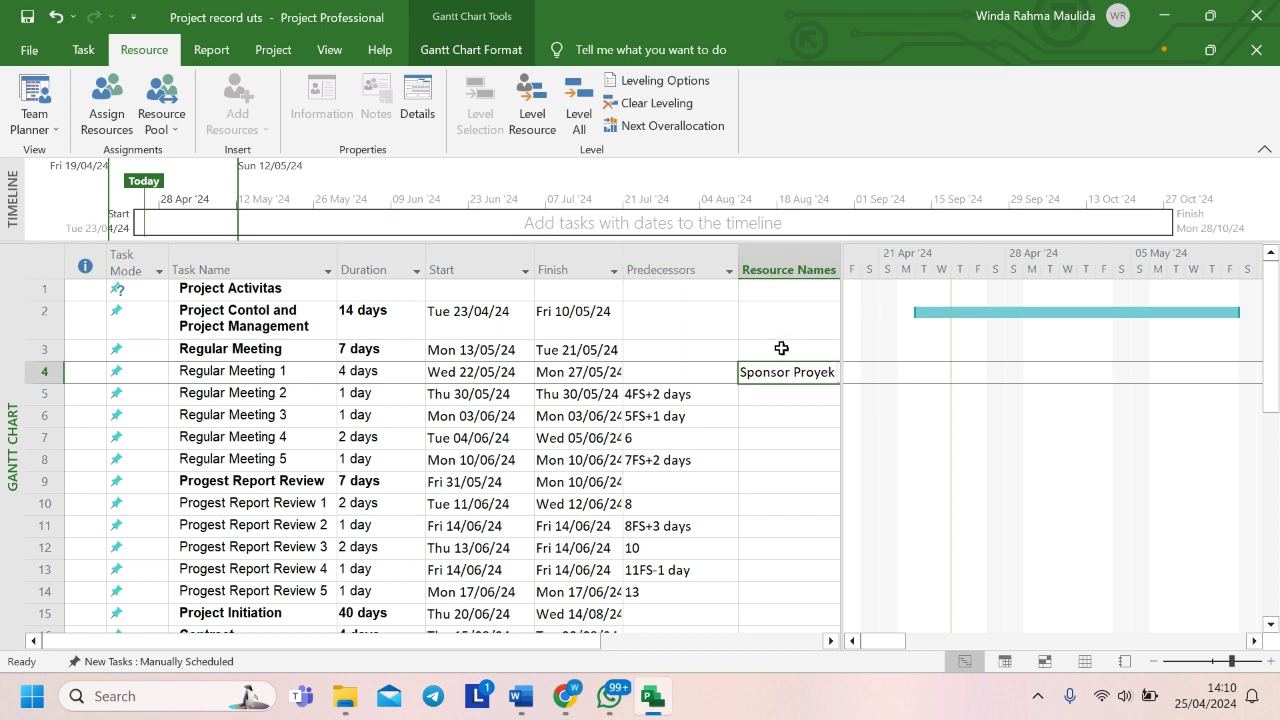
- Narrow the Predecessors column, widen Resource Names, and make the Regular Meeting 1 row tall enough to list all its resources
drag(737, 263, 698, 264)
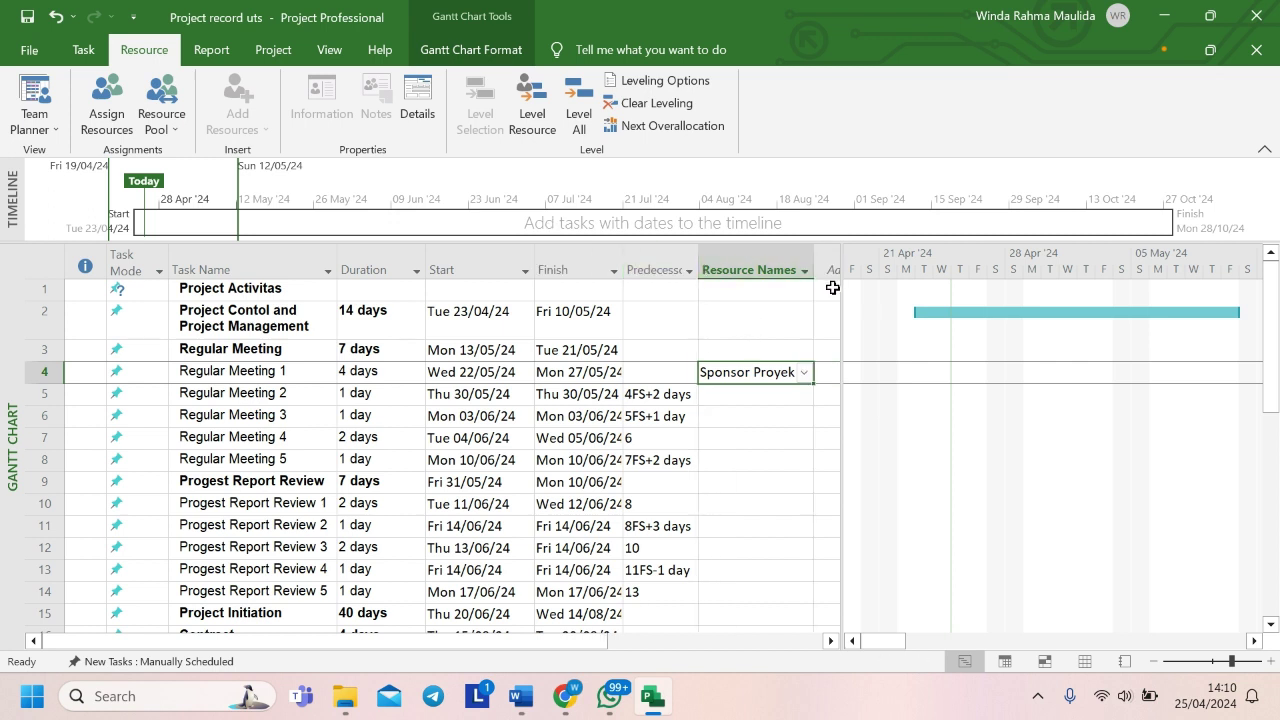
drag(814, 268, 838, 271)
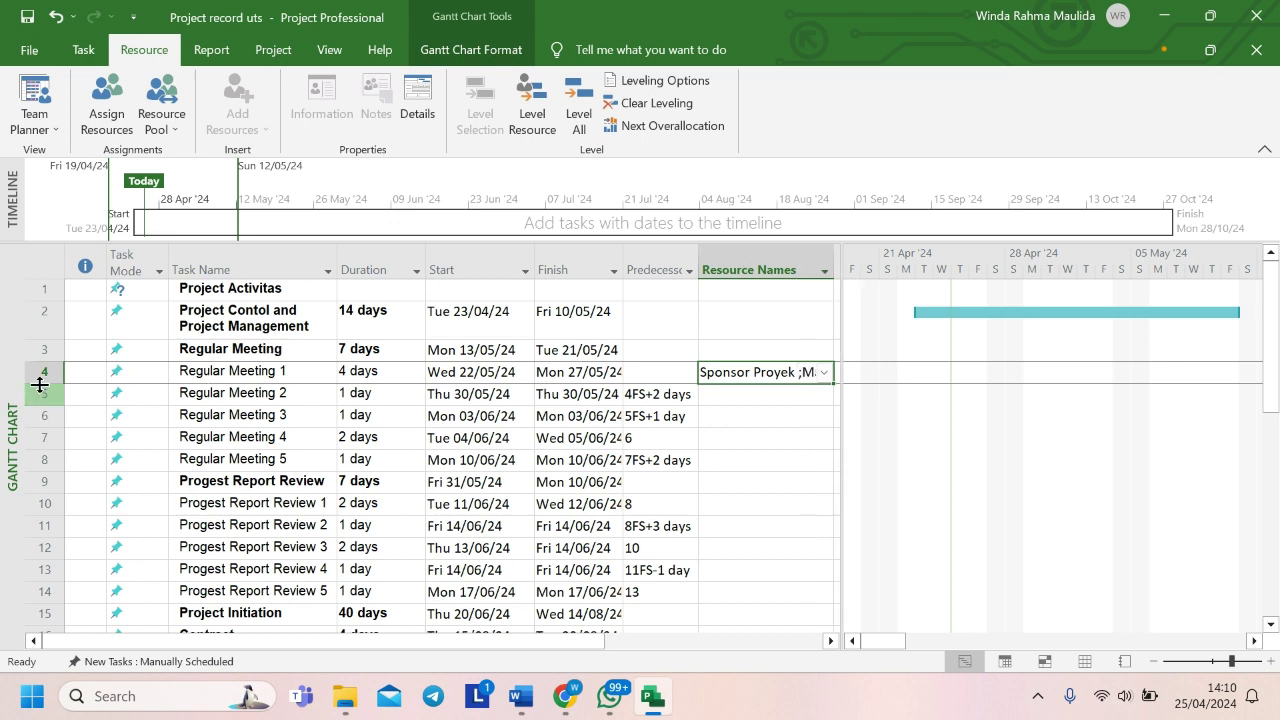
drag(40, 384, 40, 457)
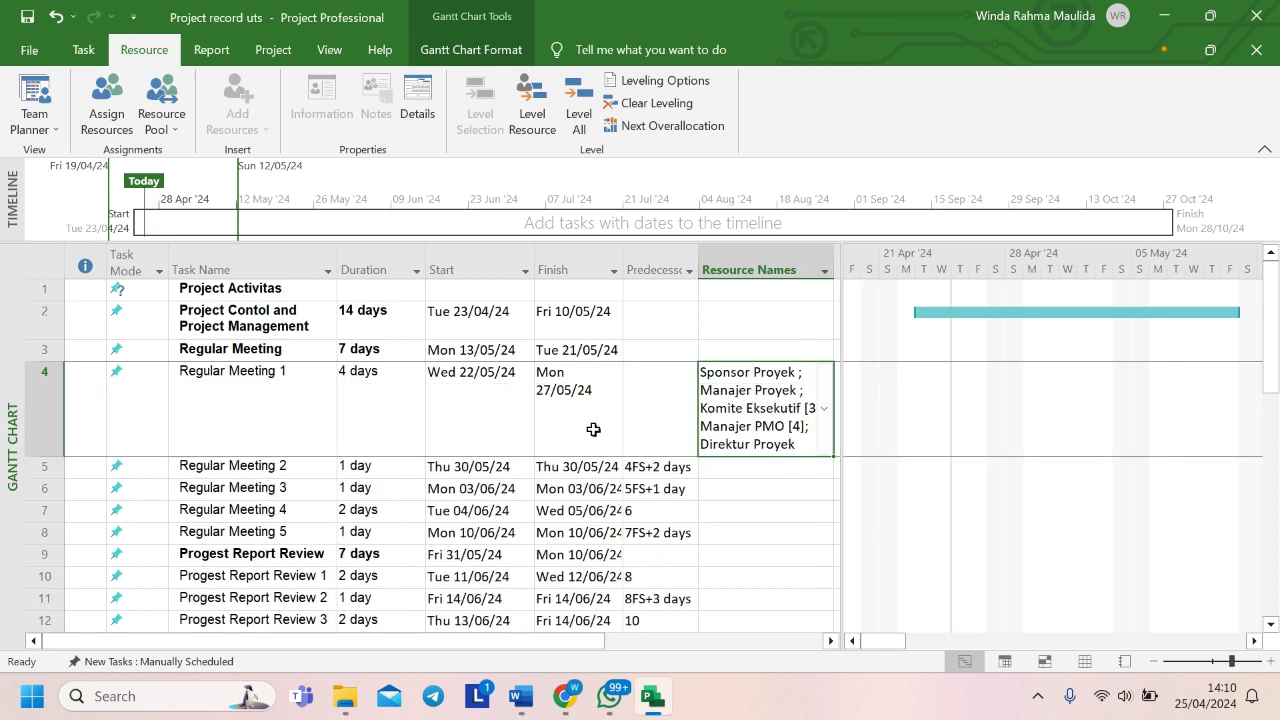
scroll(765, 426, right, 1)
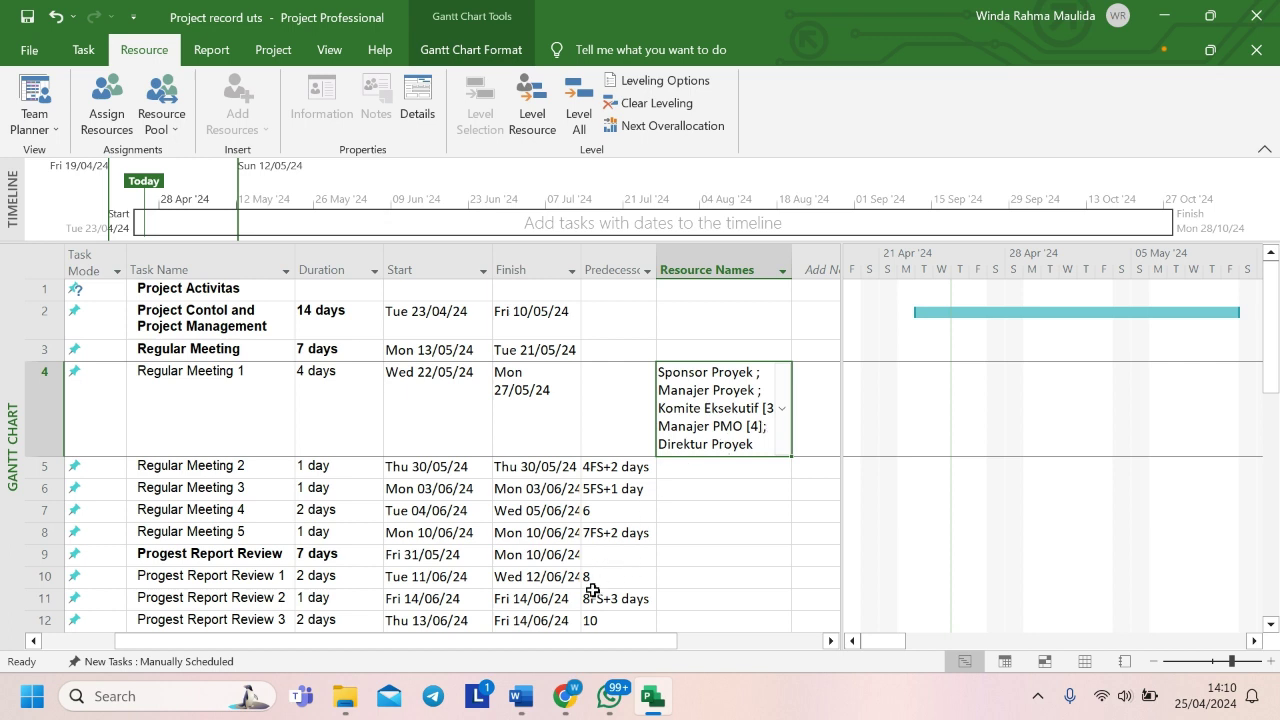
- Compare Regular Meeting 1's Sumber Daya entry in Word with its assigned resources and Gantt bar in Microsoft Project
mouse_move(531, 685)
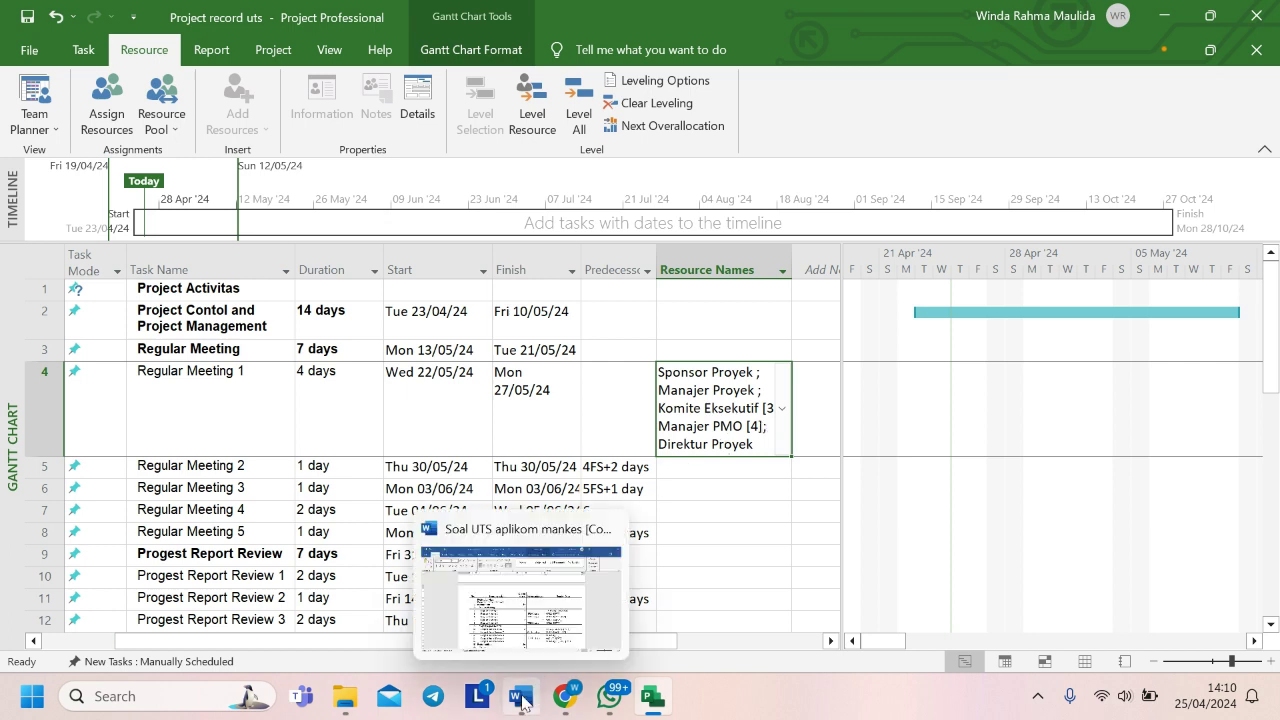
click(530, 625)
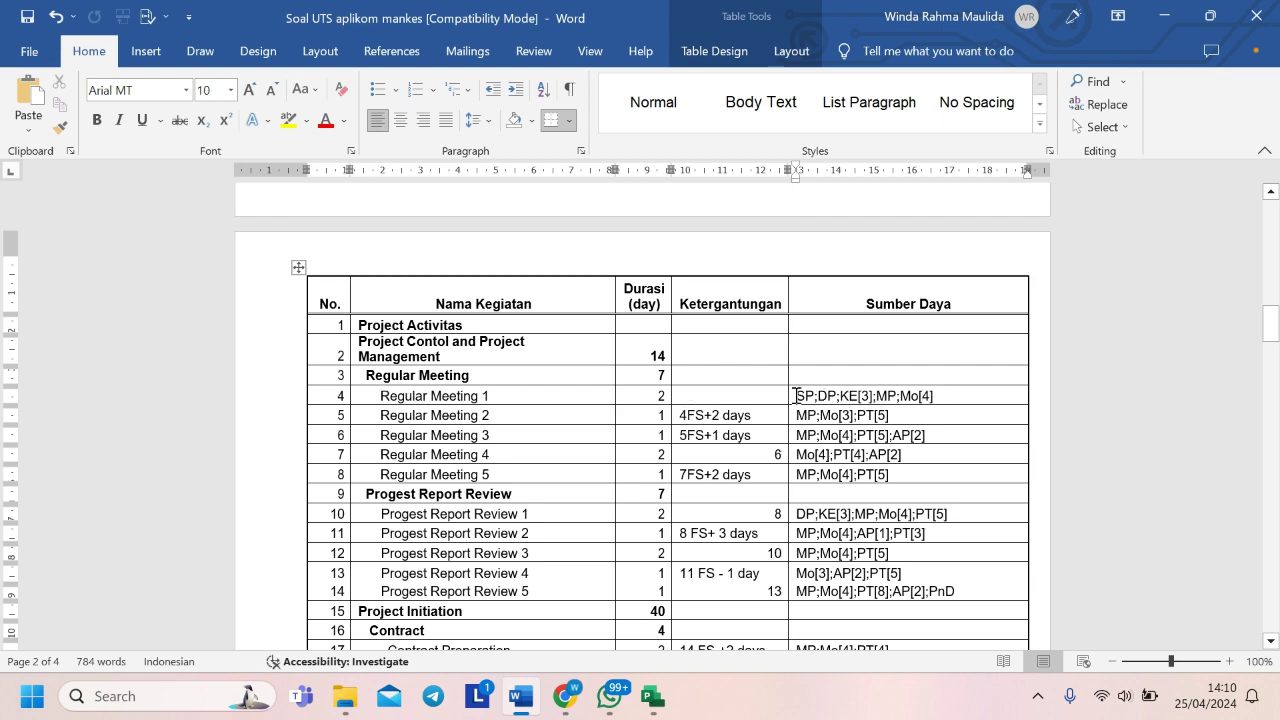
mouse_move(653, 704)
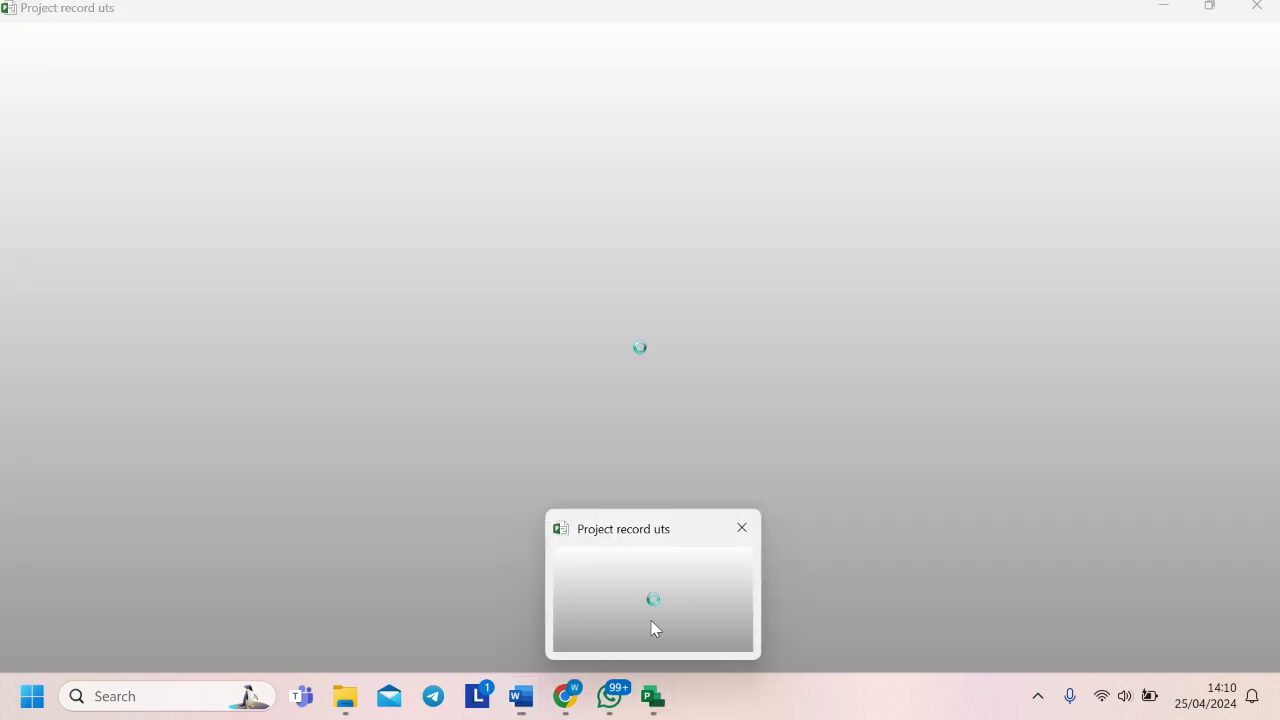
click(653, 628)
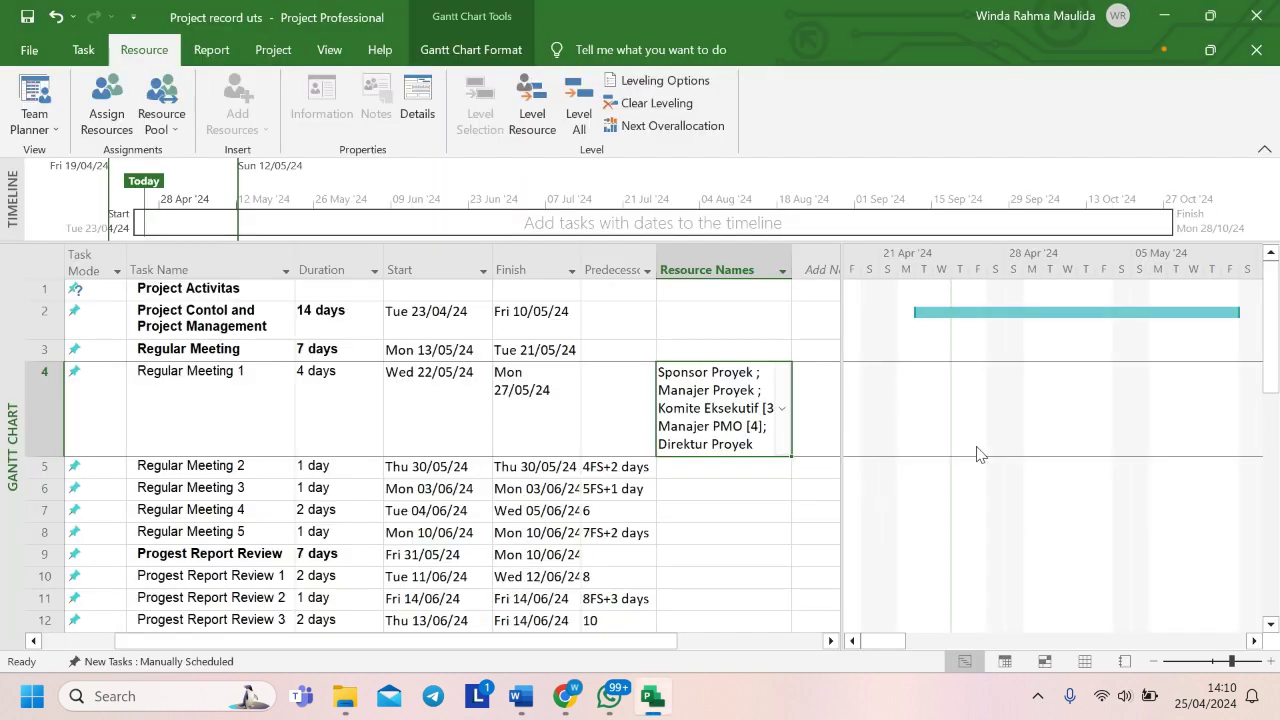
scroll(978, 454, right, 5)
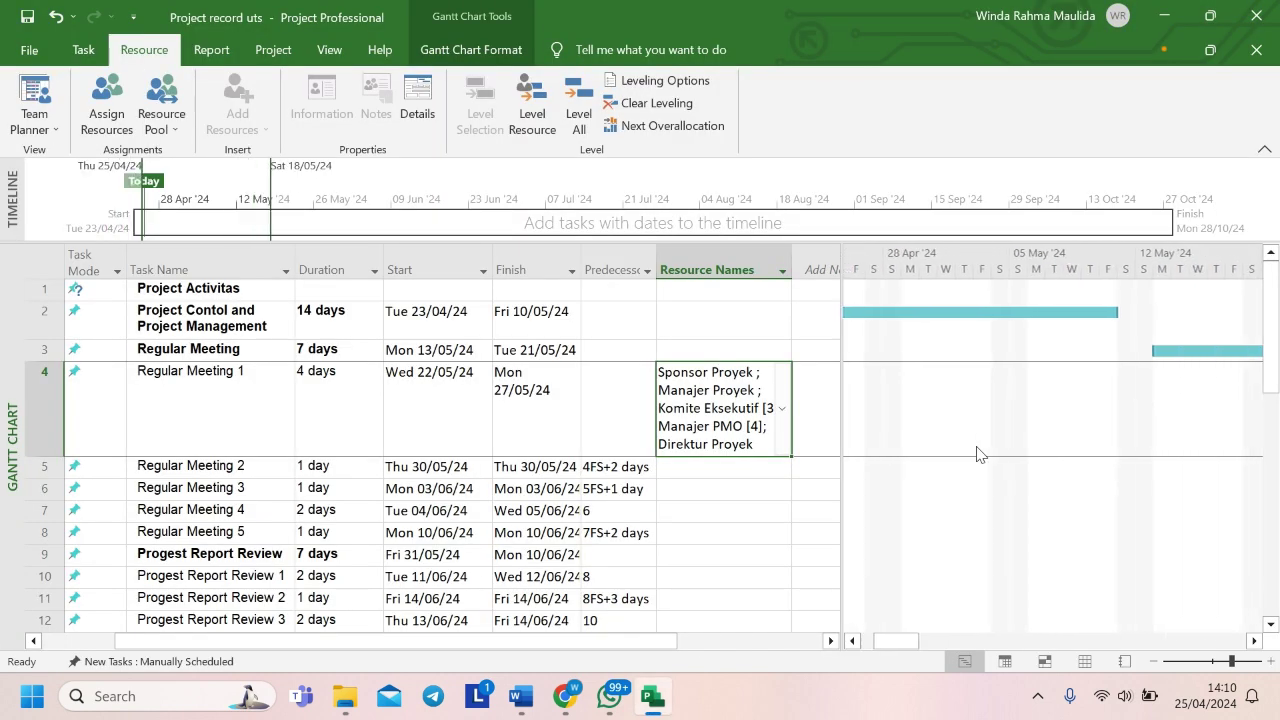
drag(897, 642, 941, 641)
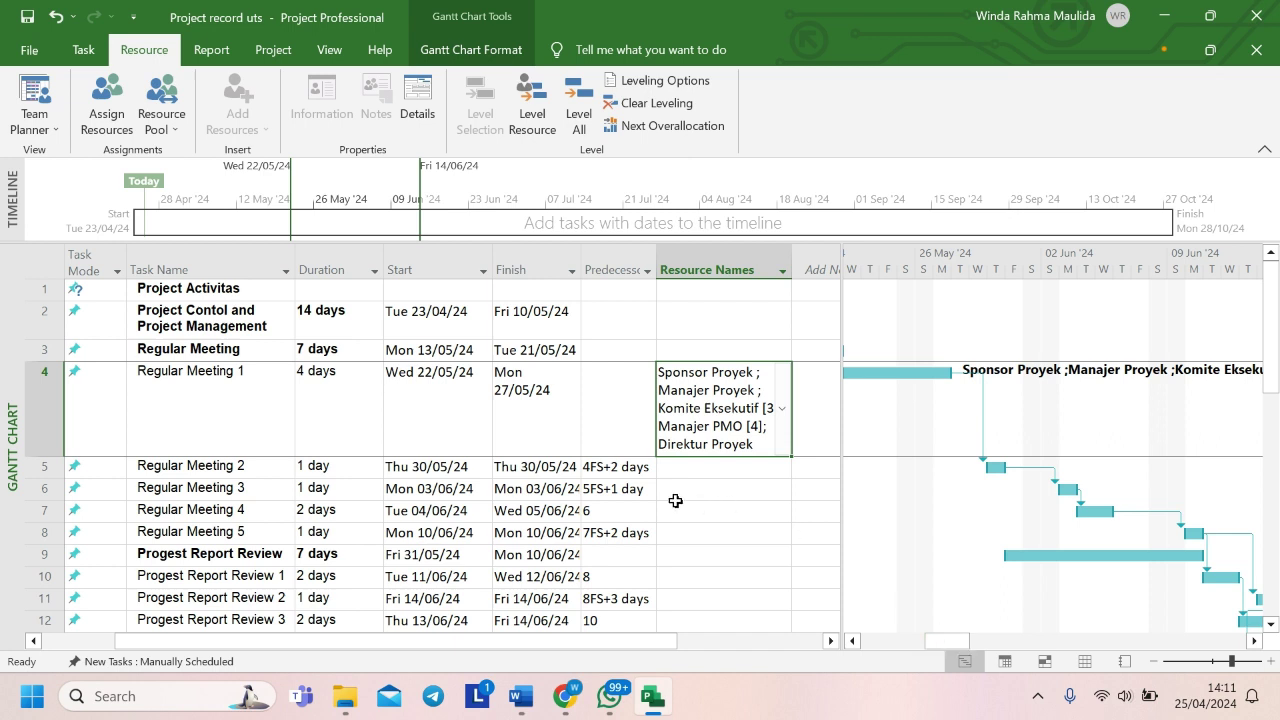
scroll(661, 500, down, 2)
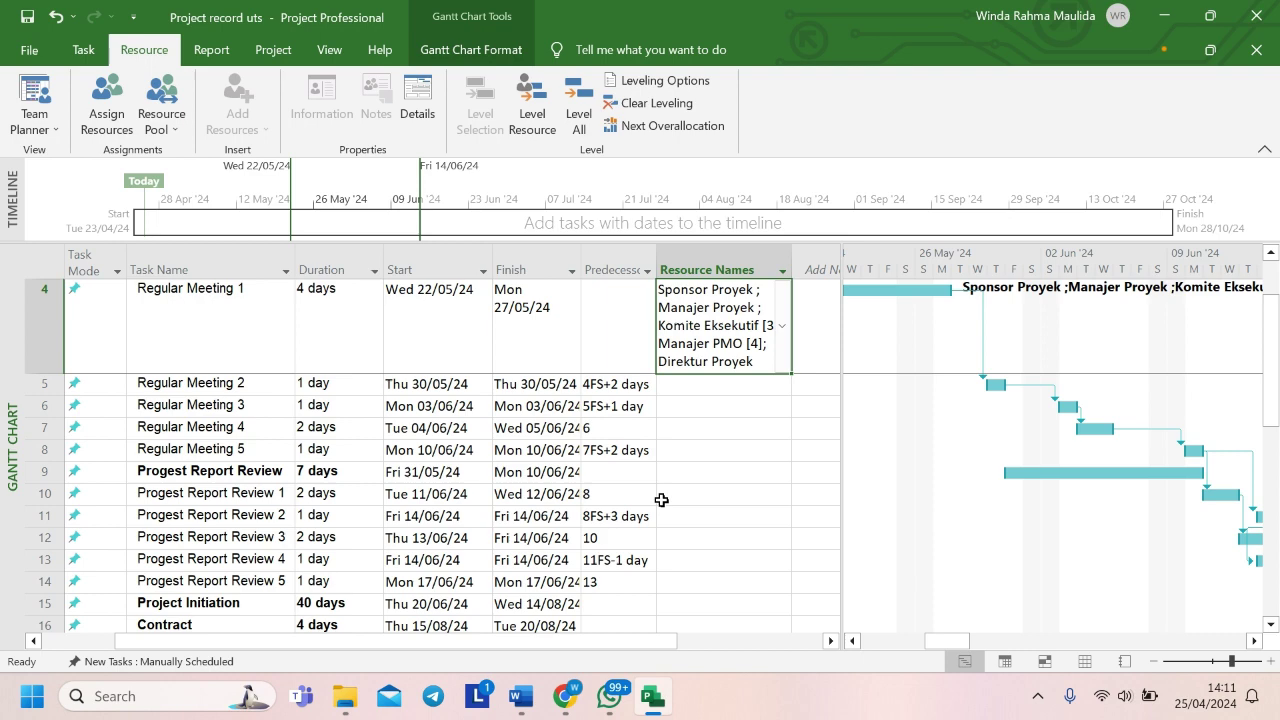
scroll(661, 500, down, 5)
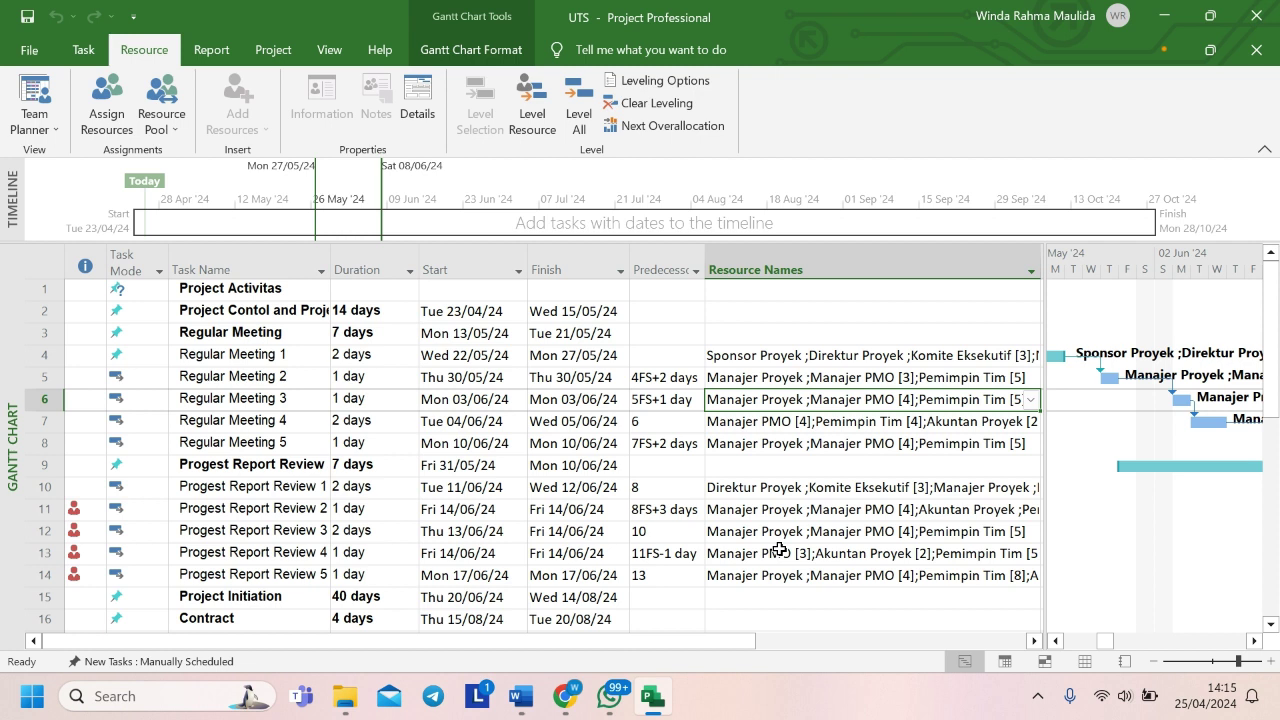
- In the UTS project, check the scheduling mode and resource assignments of Regular Meeting 1 and Regular Meeting 2
click(848, 358)
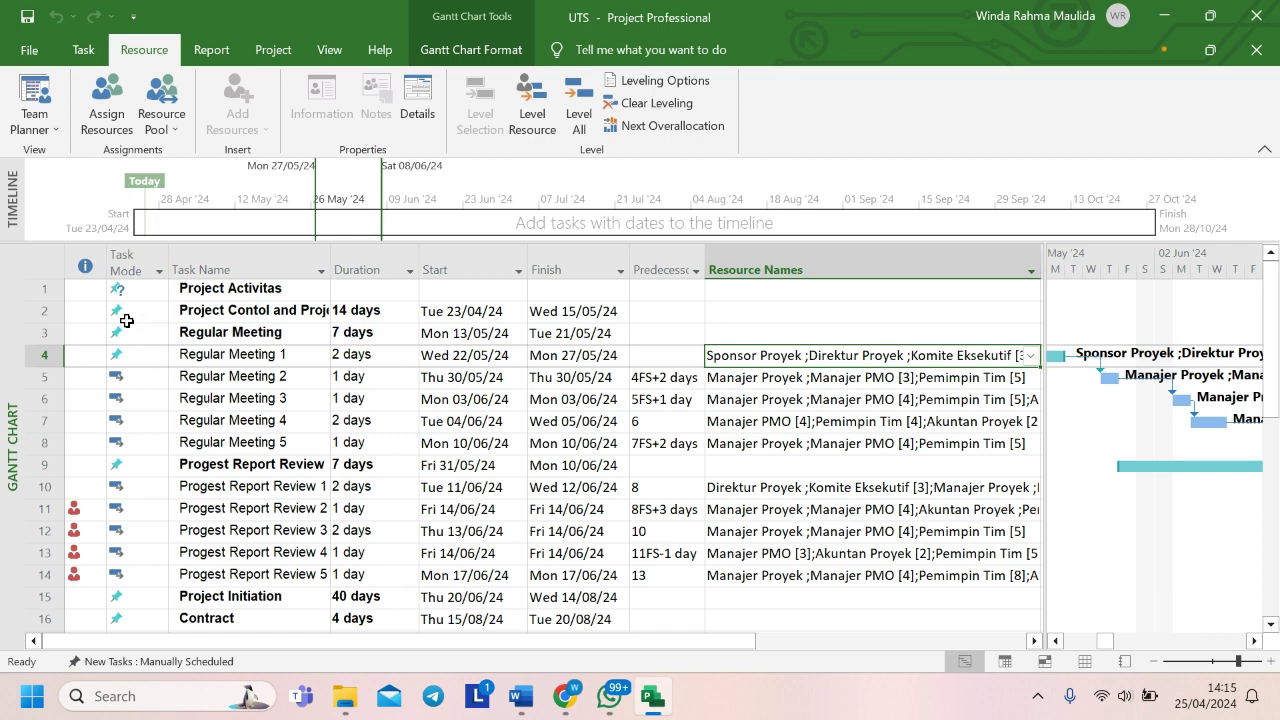
click(83, 49)
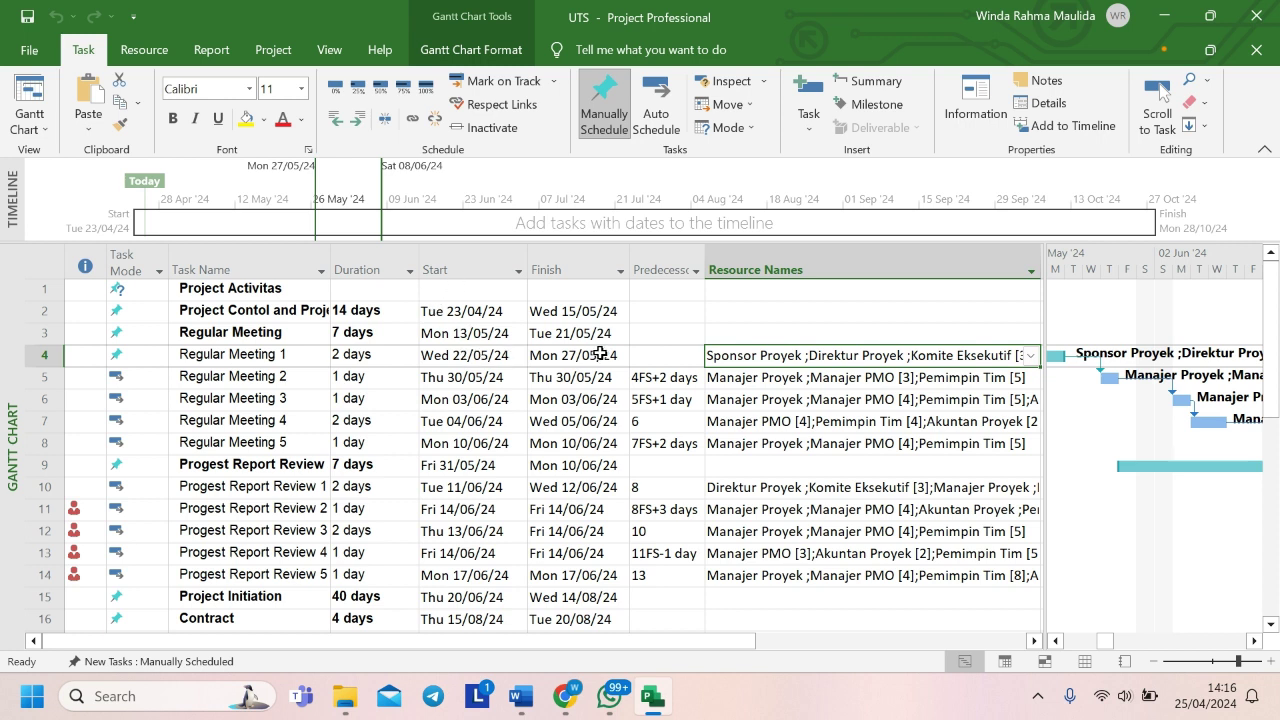
click(136, 379)
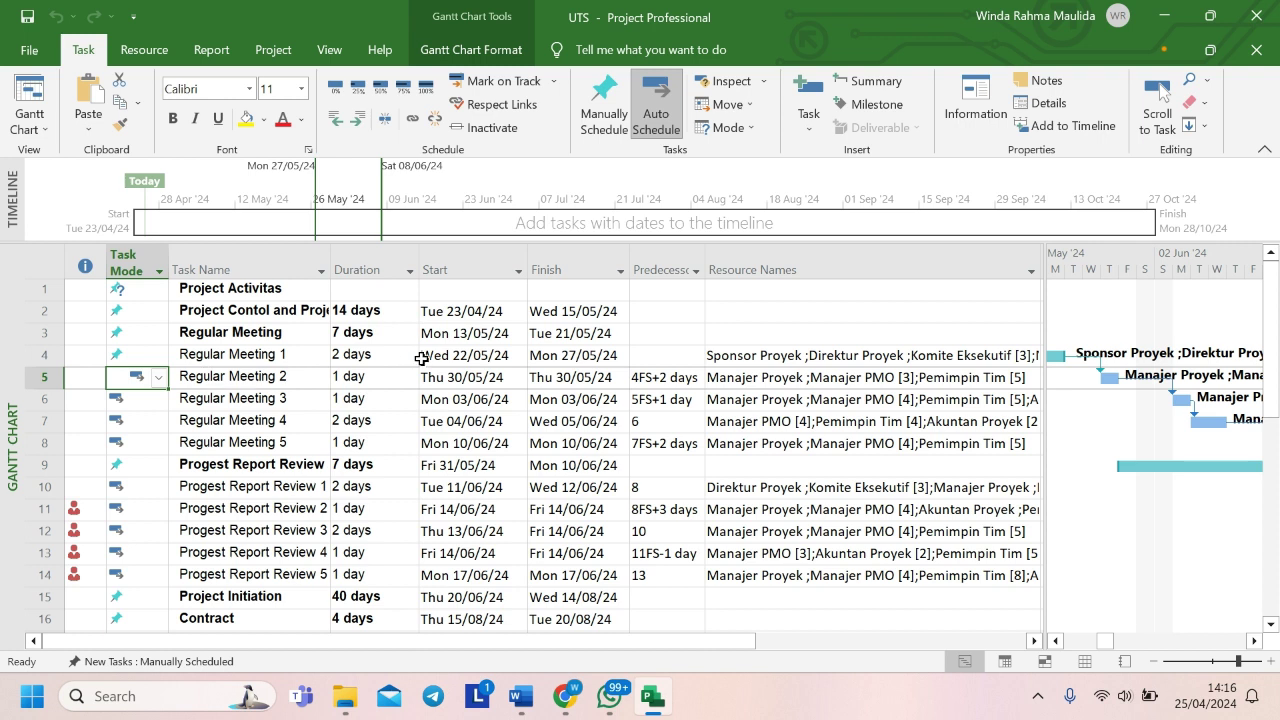
click(666, 95)
click(837, 380)
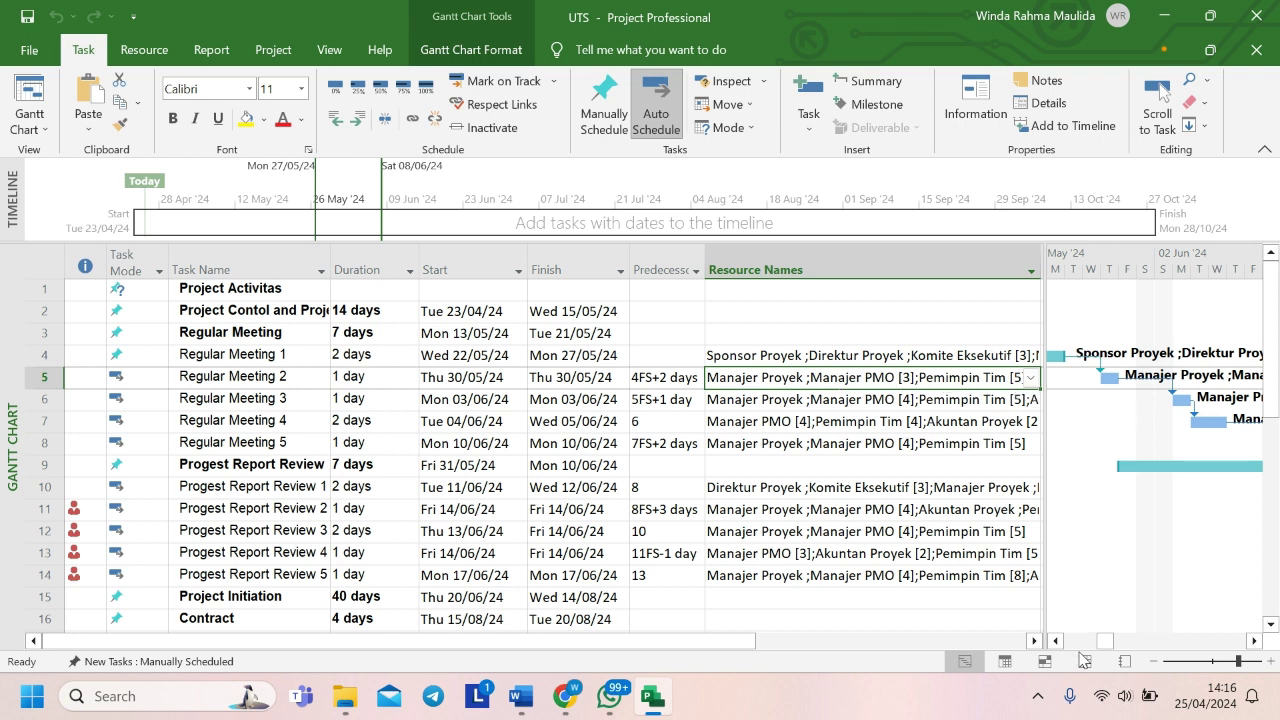
drag(1105, 645, 1143, 646)
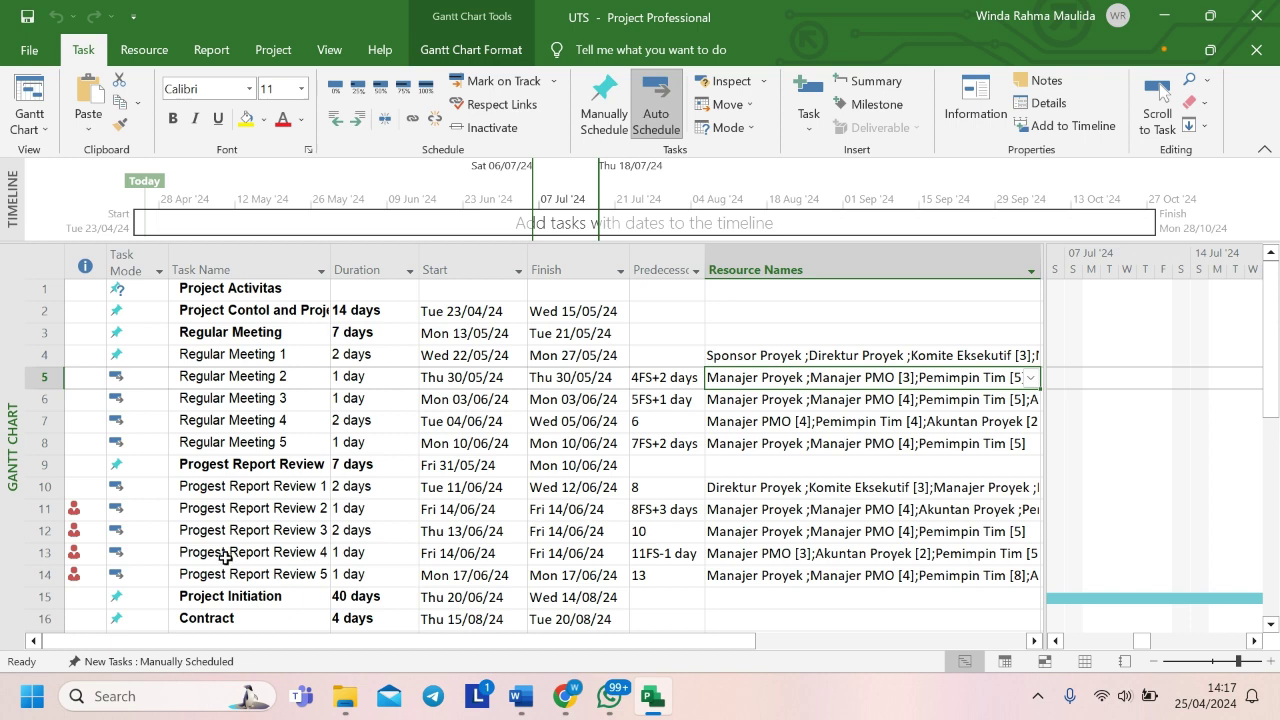
- Check the tasks flagged with overallocated resources, review those resources in the Resource Sheet, and return to the Gantt Chart
scroll(229, 539, down, 2)
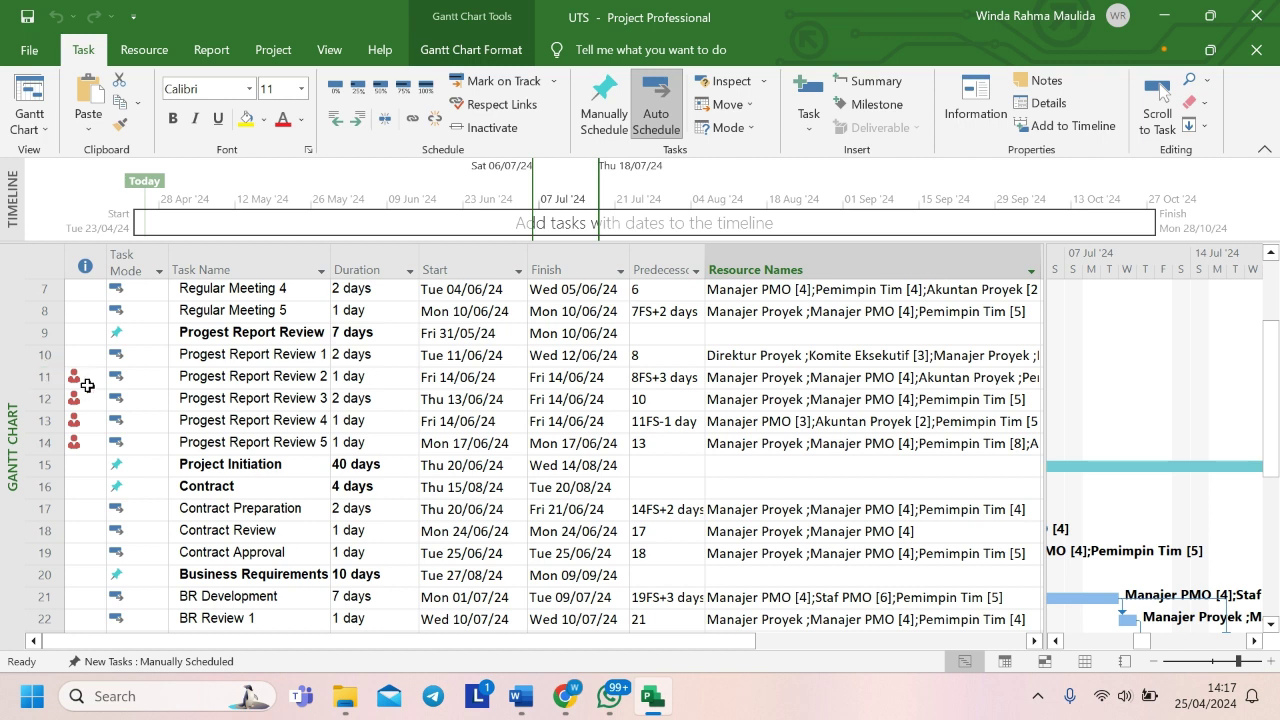
mouse_move(88, 384)
click(36, 124)
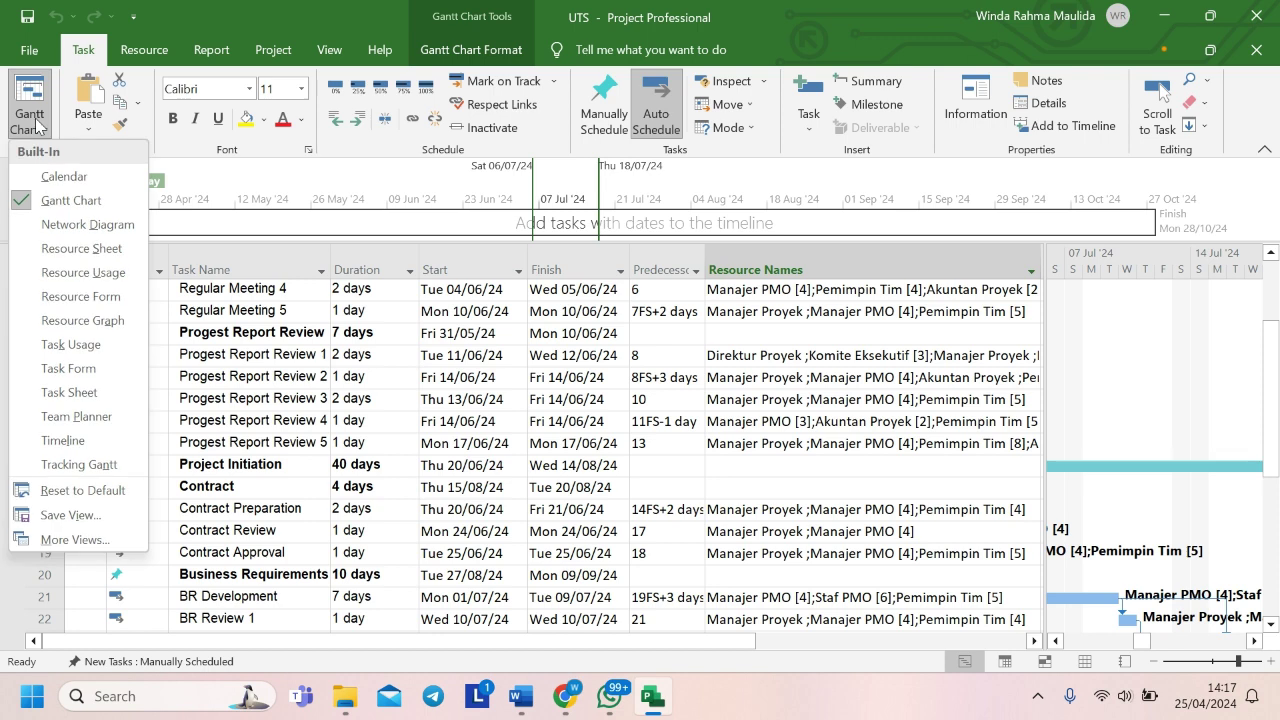
click(79, 250)
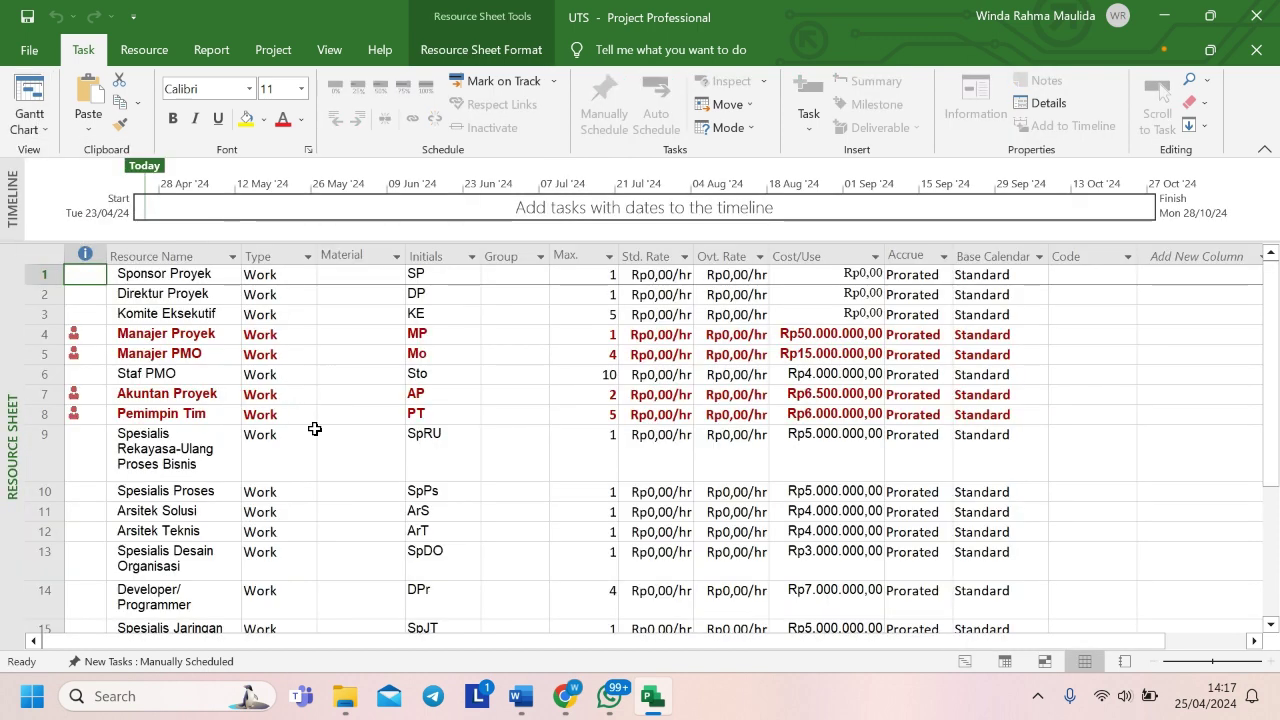
scroll(314, 428, down, 1)
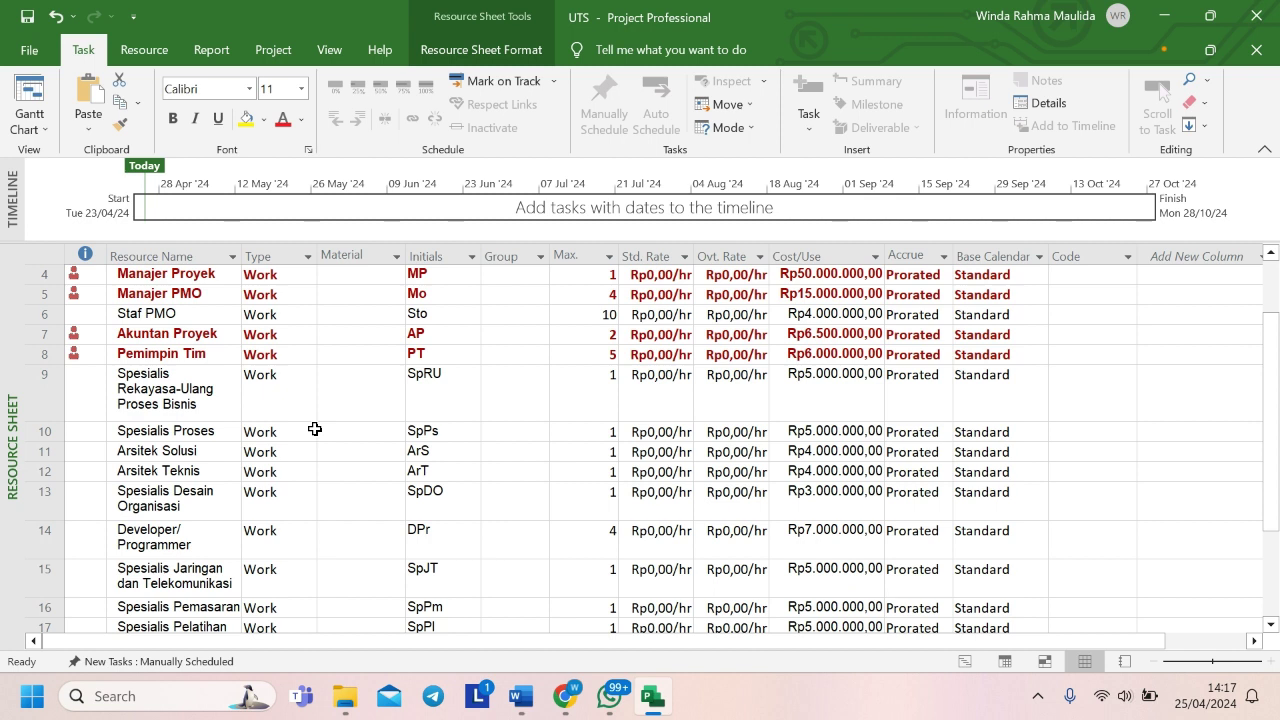
click(30, 100)
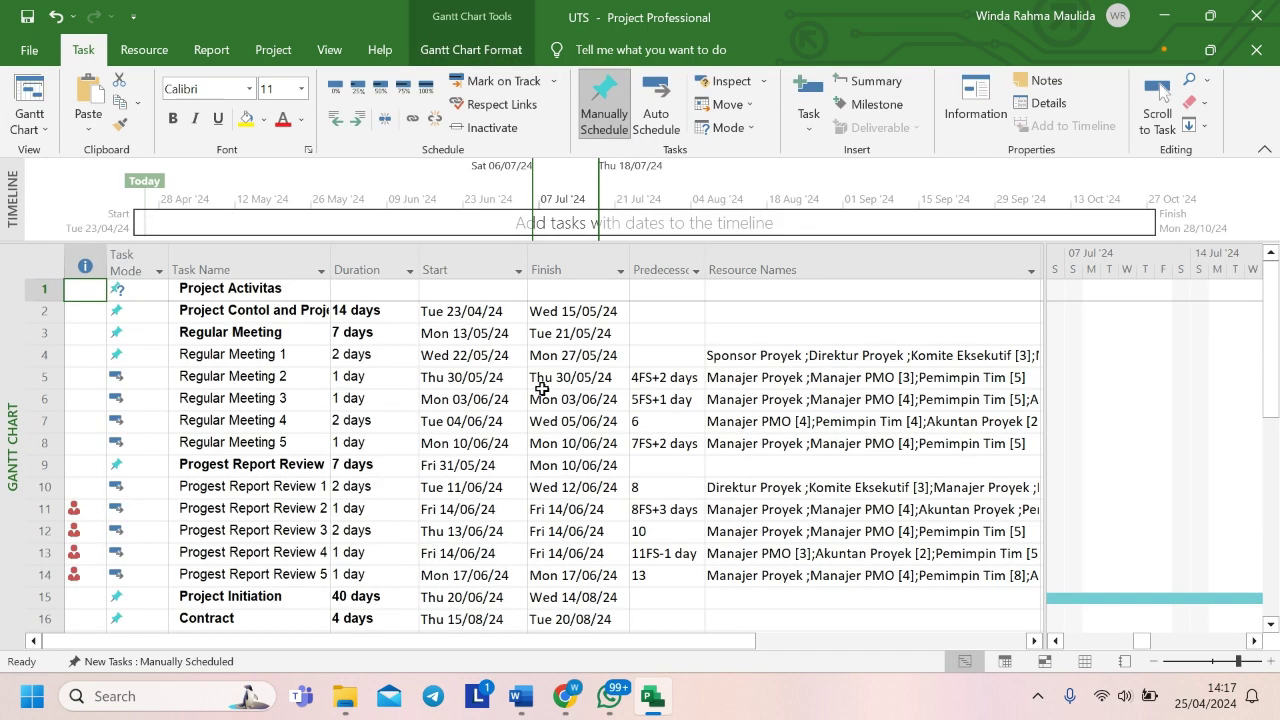